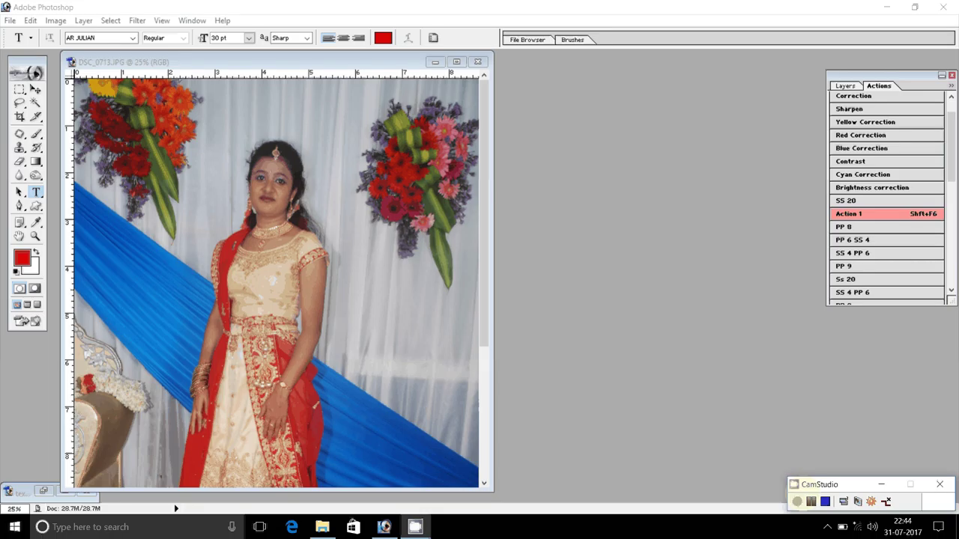
- Start a Pen path at the woman's loose hair and trace its outer edge down towards her sleeve
key(shift+F6)
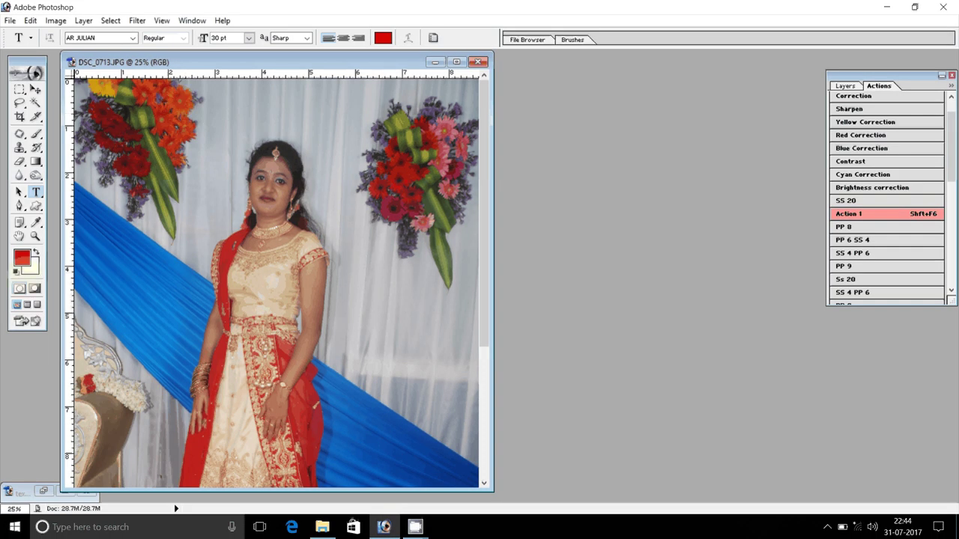
key(z)
click(242, 260)
drag(102, 148, 468, 418)
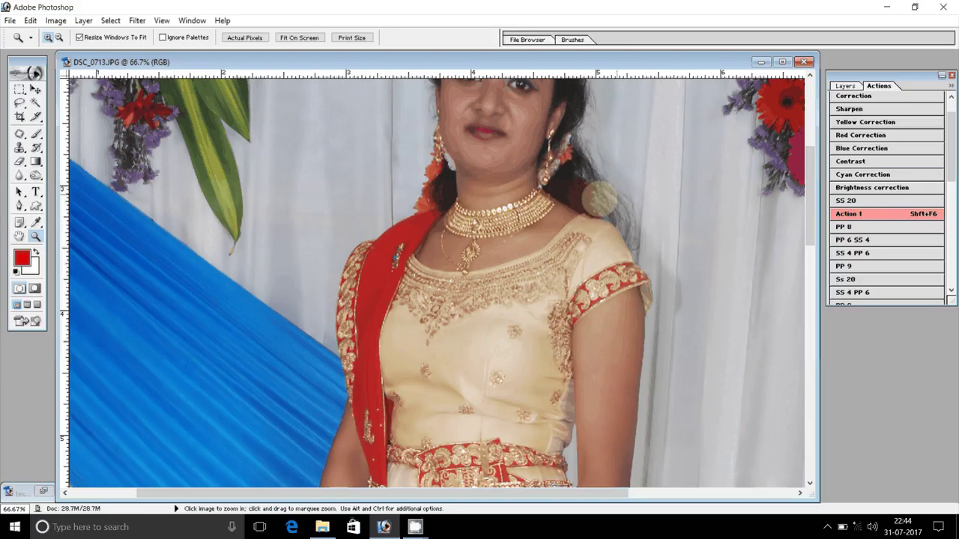
click(556, 227)
click(564, 258)
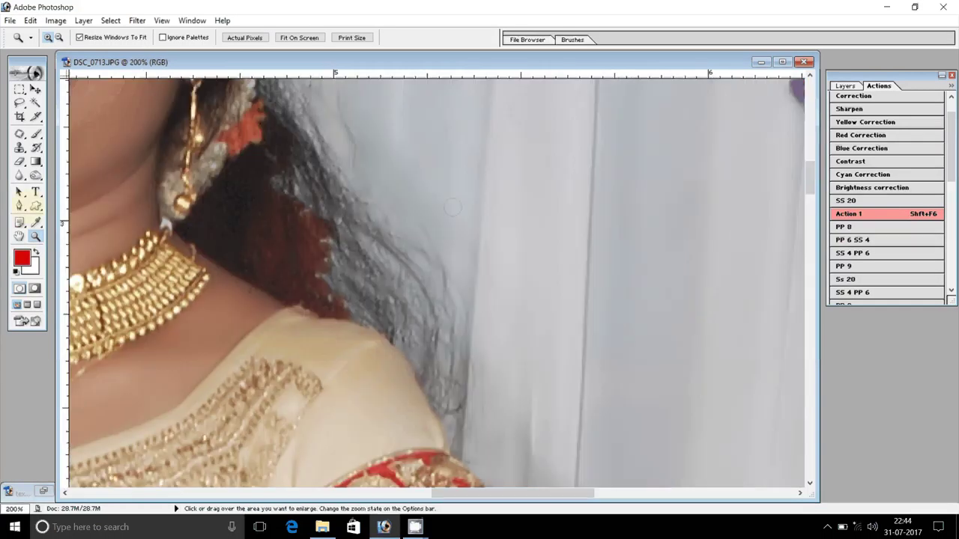
key(p)
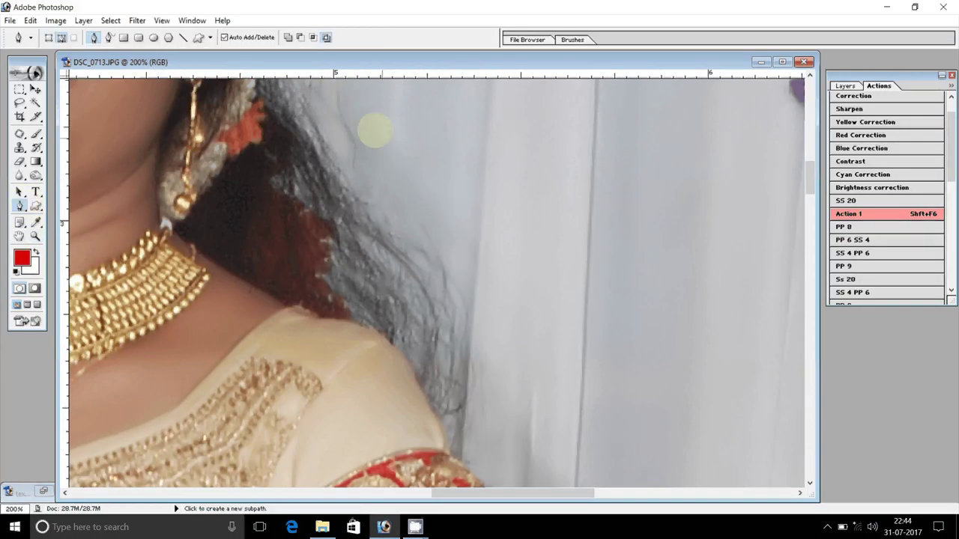
click(321, 109)
drag(436, 287, 442, 299)
drag(317, 448, 215, 247)
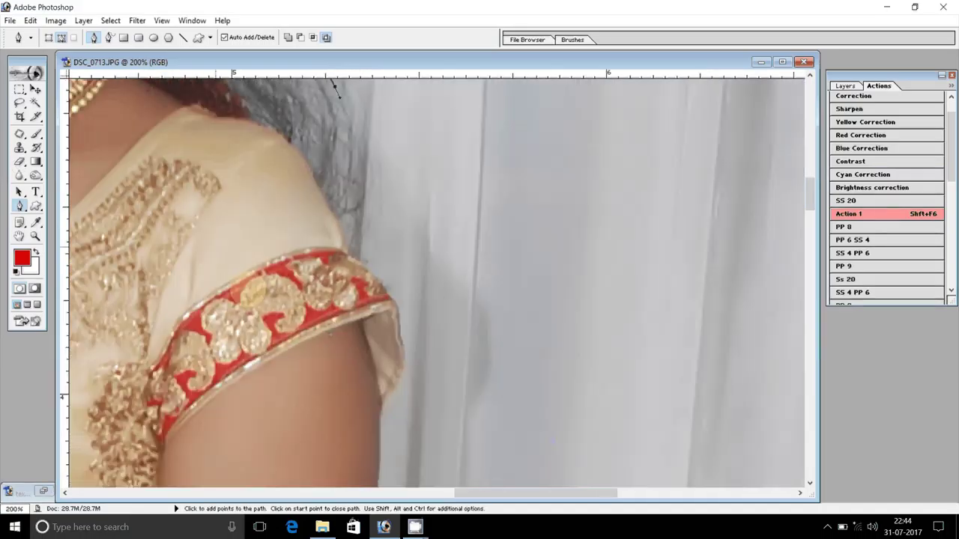
- Continue the path around the sleeve's embroidered red border and the flared cuff to the upper arm
drag(358, 210, 359, 249)
click(358, 259)
drag(393, 306, 403, 339)
drag(403, 361, 387, 200)
drag(384, 204, 375, 230)
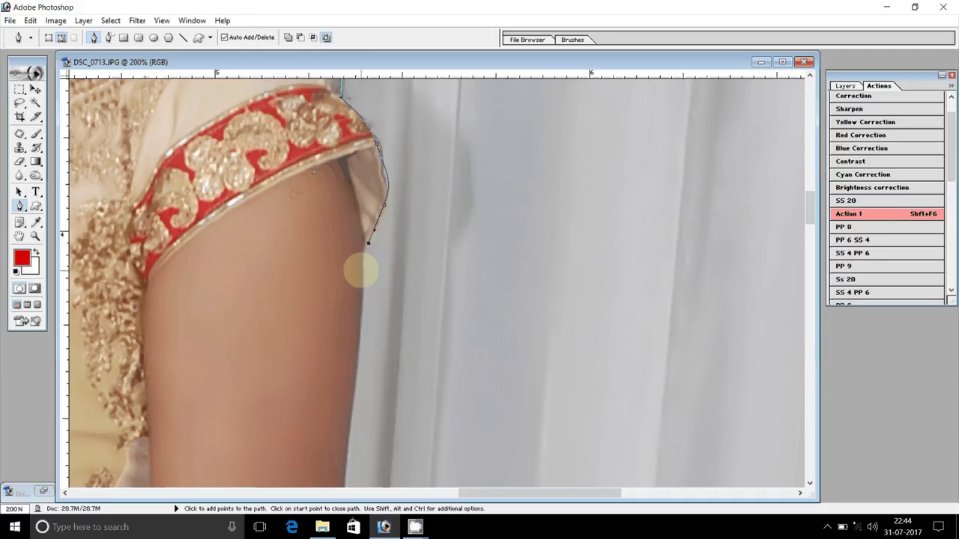
- Trace the path down the outer edge of the bare arm, around the elbow and along the forearm
drag(362, 270, 362, 294)
drag(351, 364, 342, 155)
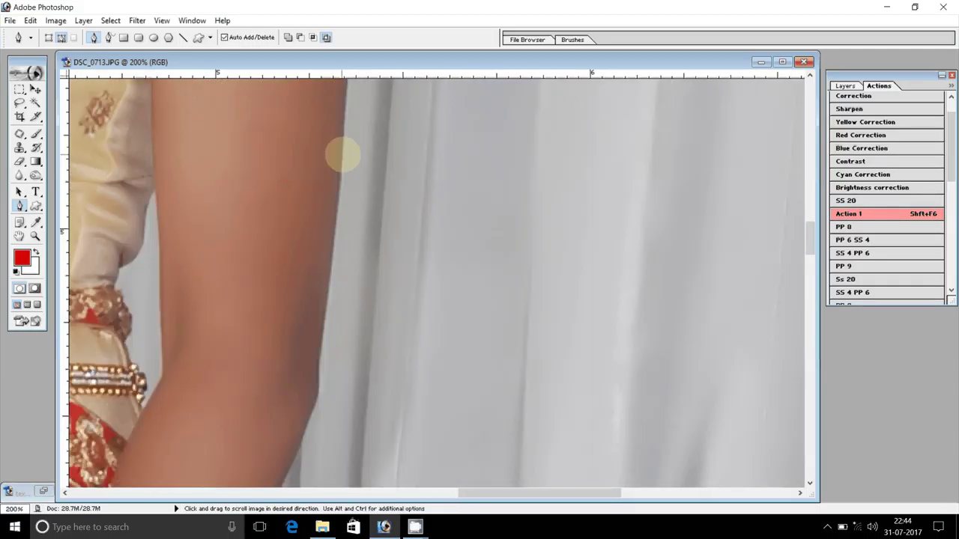
click(339, 193)
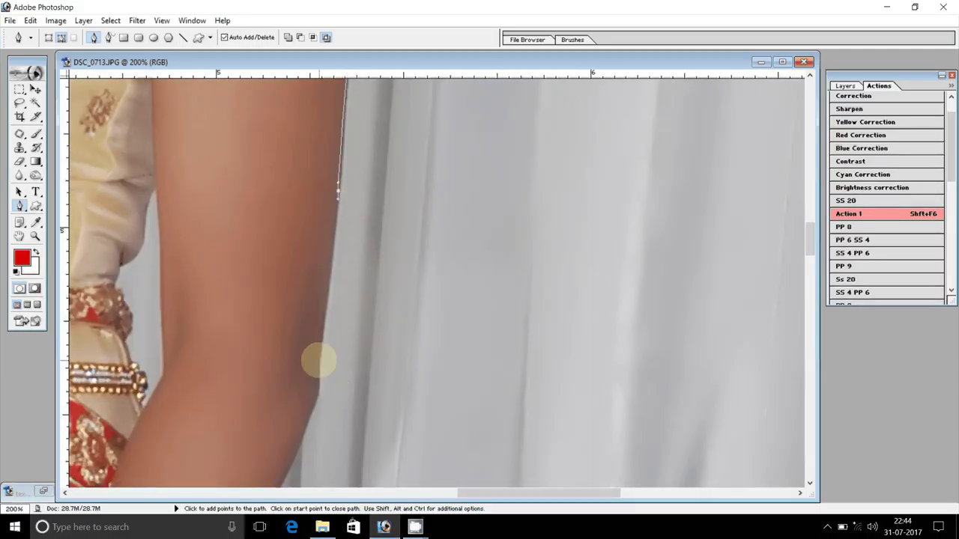
drag(320, 388, 309, 219)
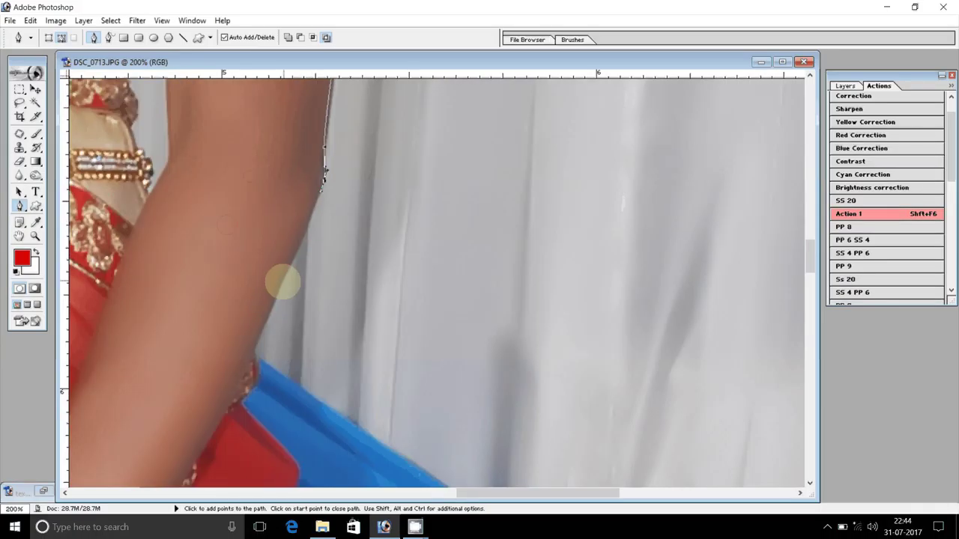
drag(332, 392, 286, 160)
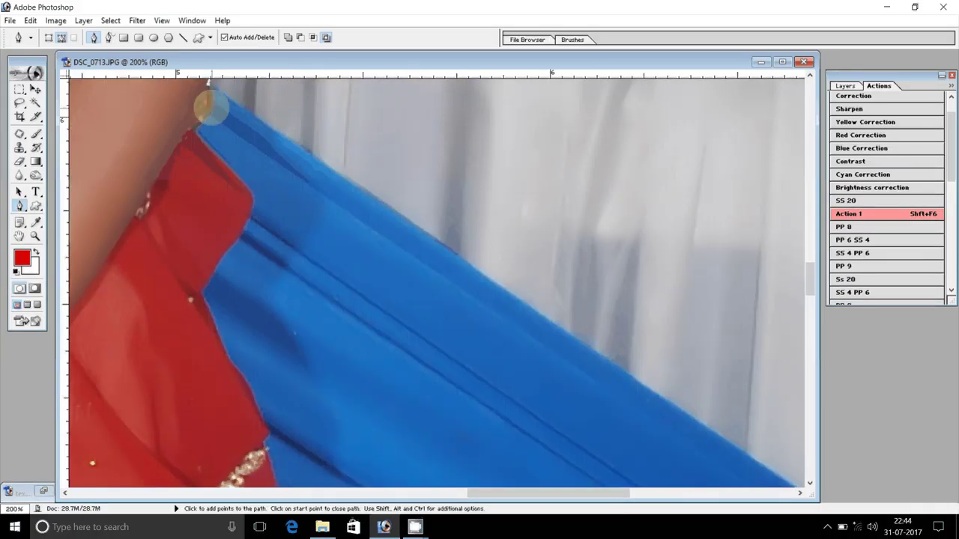
- Extend the path from the forearm around the bulge of the red drape against the blue cloth
click(194, 139)
click(247, 201)
click(220, 256)
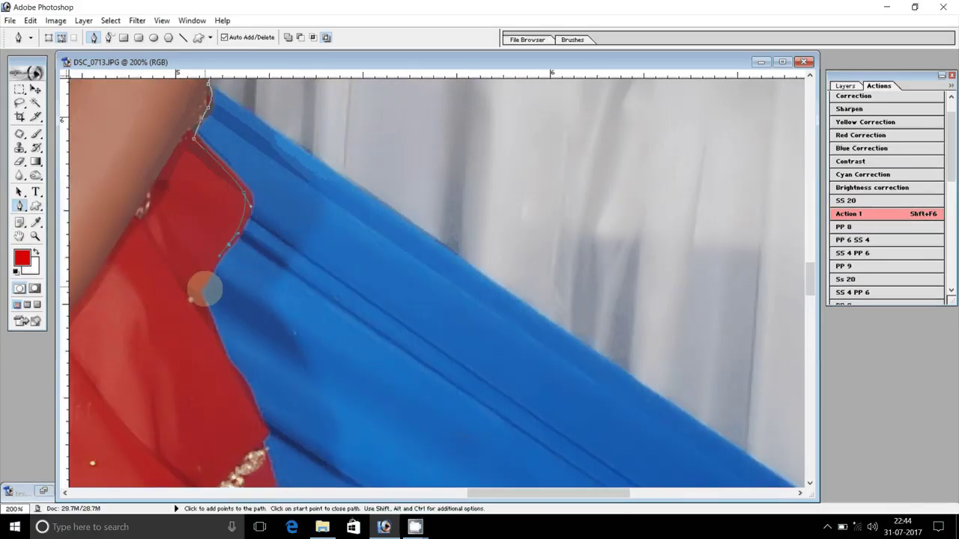
drag(204, 291, 207, 315)
drag(240, 373, 254, 175)
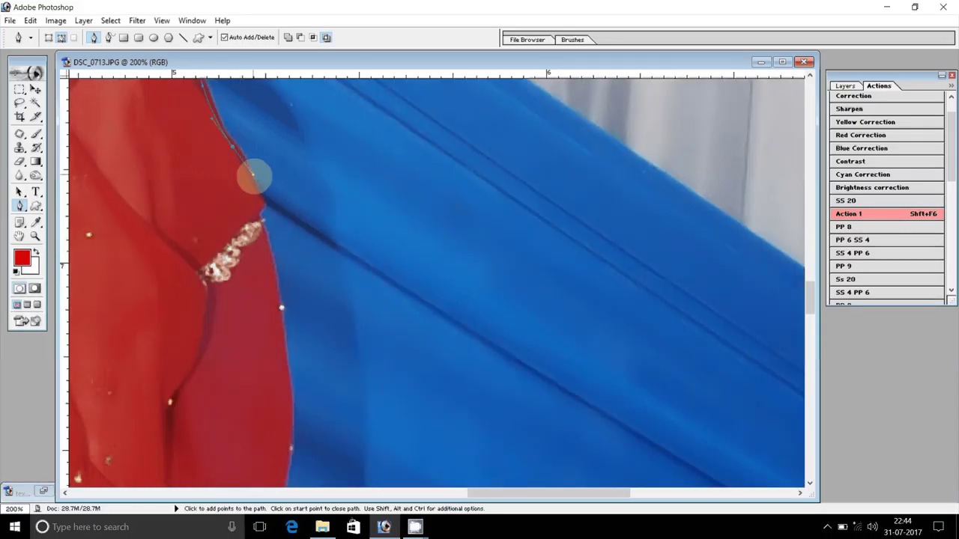
- Trace the red drape's edge past the small gold trim and down to its inward notch beside the blue cloth
click(264, 207)
drag(396, 183, 383, 10)
drag(273, 278, 271, 306)
drag(257, 368, 246, 420)
drag(227, 478, 247, 193)
drag(235, 262, 233, 290)
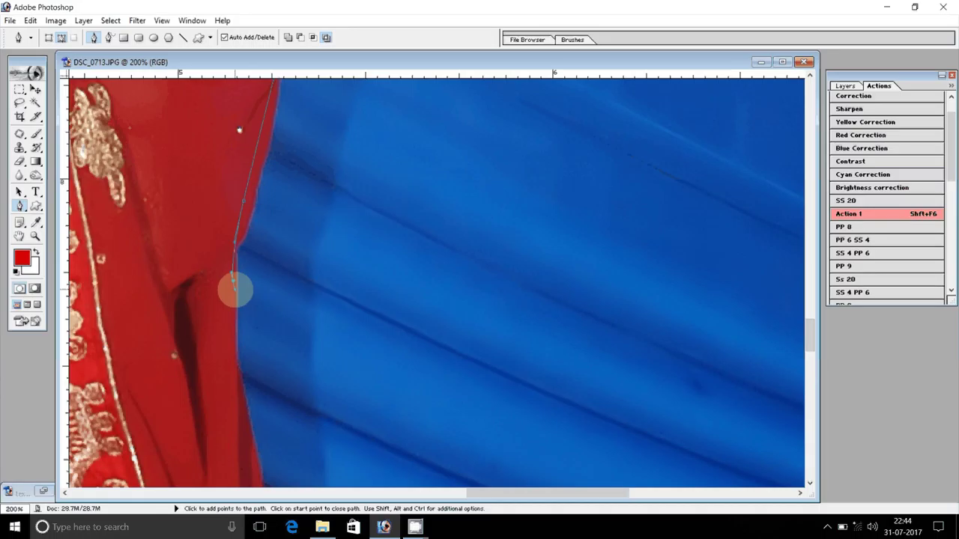
- Carry the path down the lower red drape past the white frill and along its embroidered corner to the skirt
drag(241, 377, 226, 173)
click(253, 304)
drag(252, 305, 245, 99)
click(241, 250)
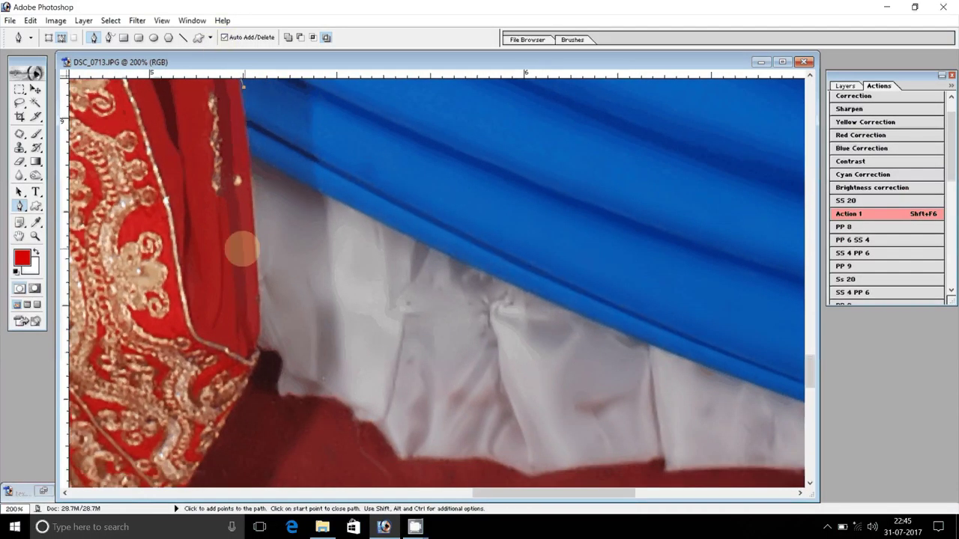
click(251, 267)
drag(251, 268, 262, 76)
drag(260, 180, 253, 200)
click(187, 301)
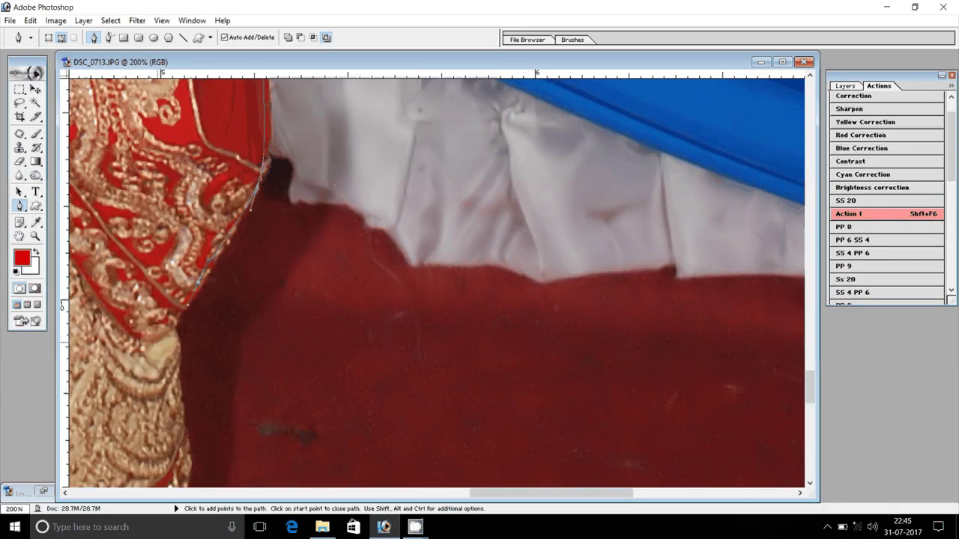
- Trace the path down the beige skirt's side, around its embroidered corner and along the fold to the lower border
drag(197, 384, 276, 152)
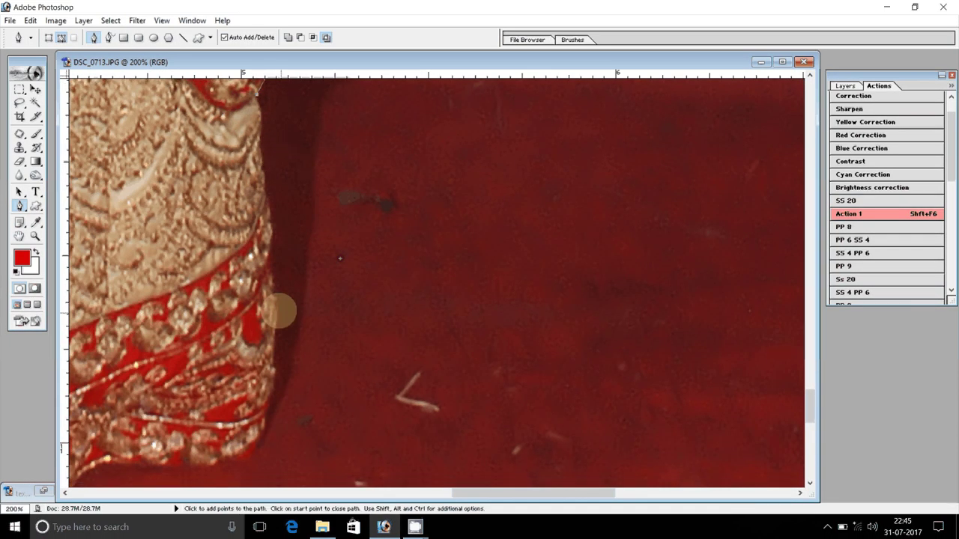
click(253, 445)
drag(252, 446, 372, 305)
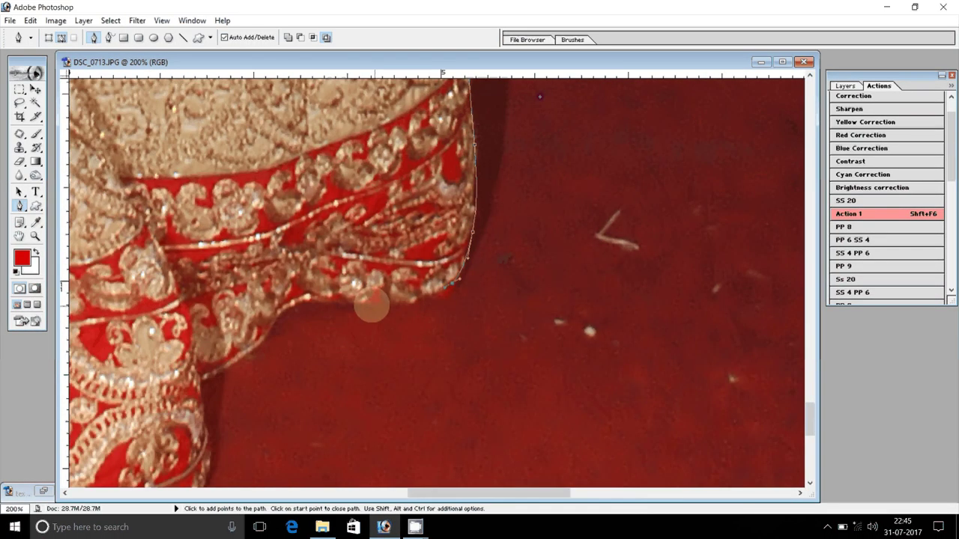
click(372, 305)
click(279, 308)
click(251, 358)
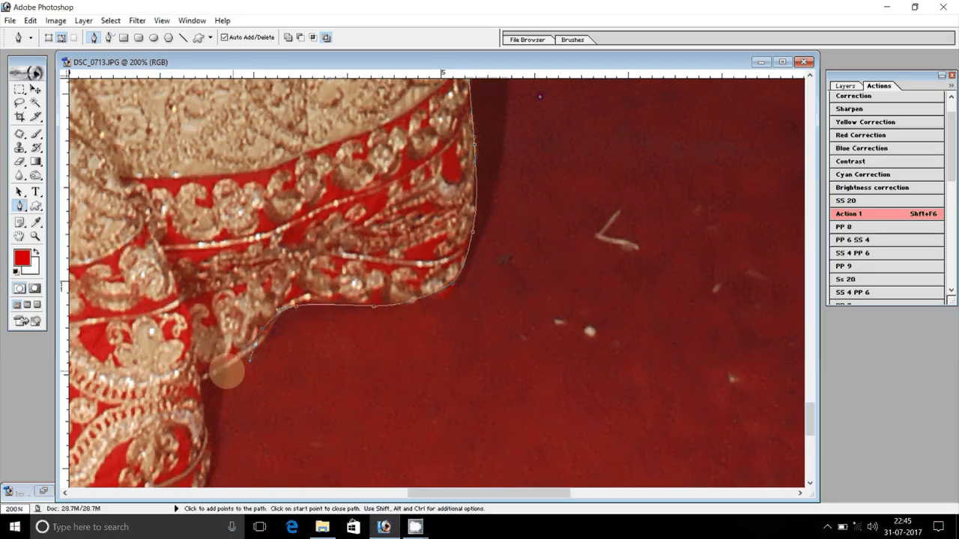
drag(227, 372, 380, 182)
- Curve the path around the rounded corner of the lower border and along the skirt's bottom hem
click(380, 182)
click(331, 294)
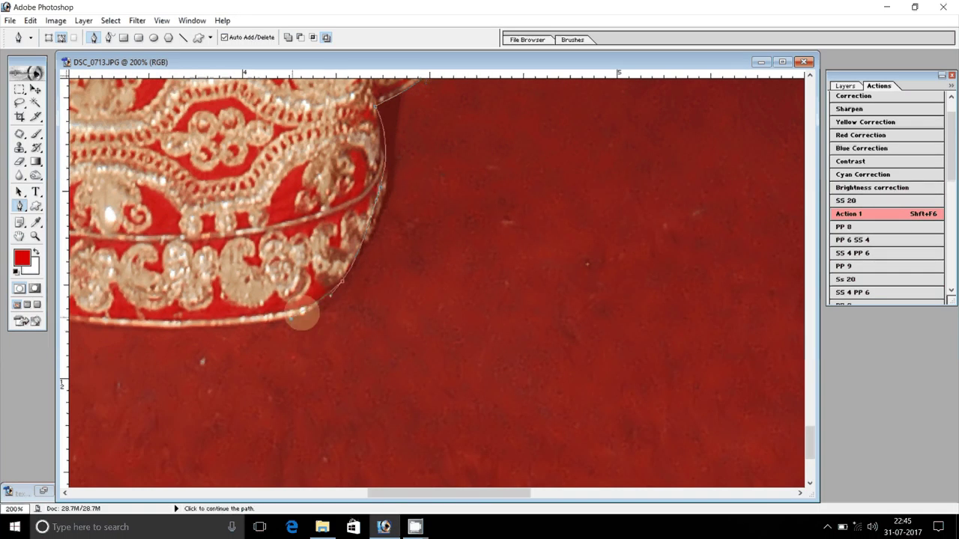
click(301, 313)
drag(206, 341, 403, 338)
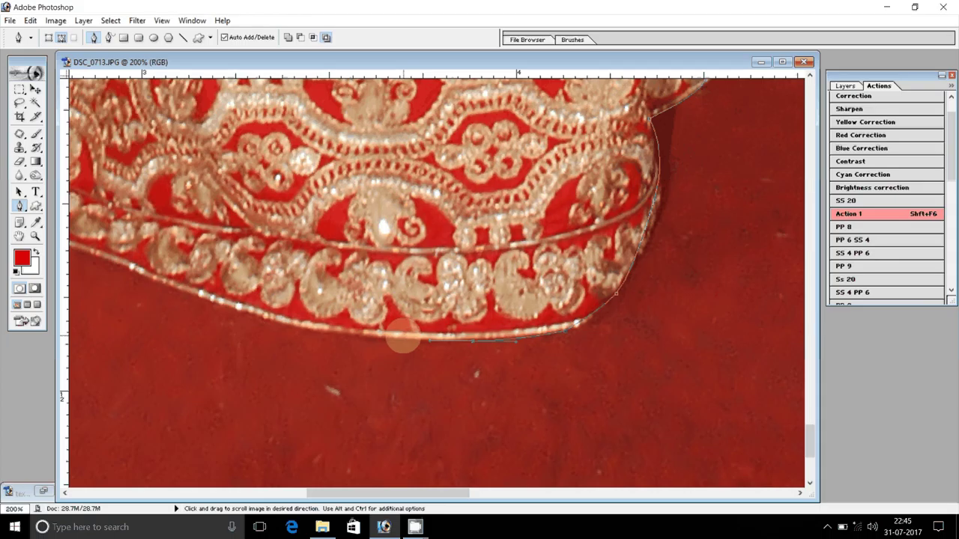
drag(191, 292, 415, 366)
- Finish tracing the bottom hem and curve the path around the skirt's opposite corner
drag(316, 330, 456, 324)
drag(409, 309, 335, 288)
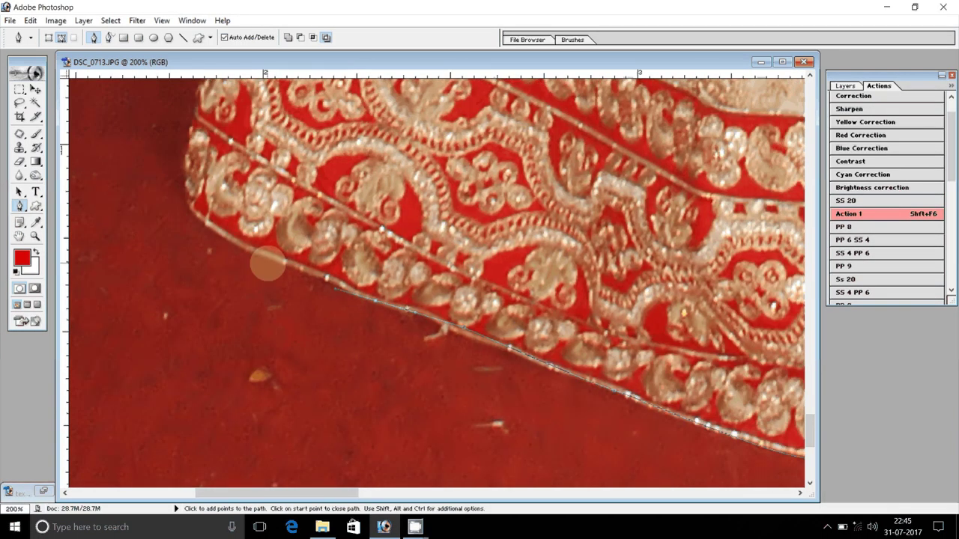
drag(197, 212, 178, 190)
drag(177, 153, 226, 352)
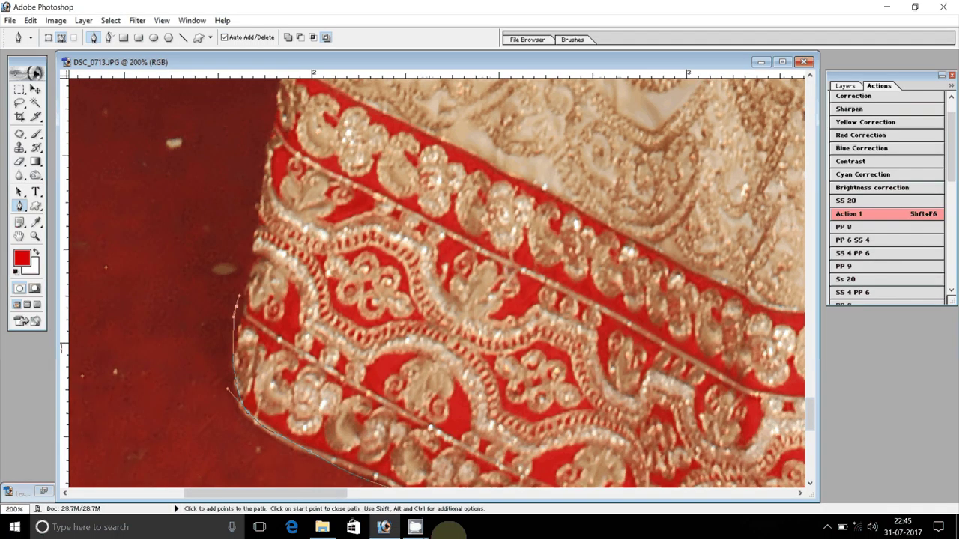
- Trace the path up the skirt's embroidered side edge to the hanging end of the red dupatta
click(234, 293)
drag(268, 164, 223, 333)
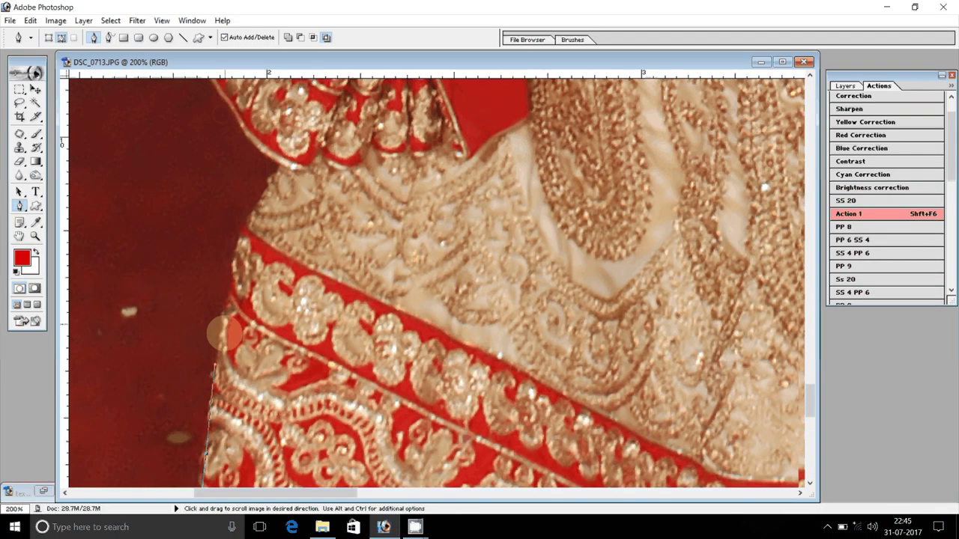
drag(226, 129, 206, 204)
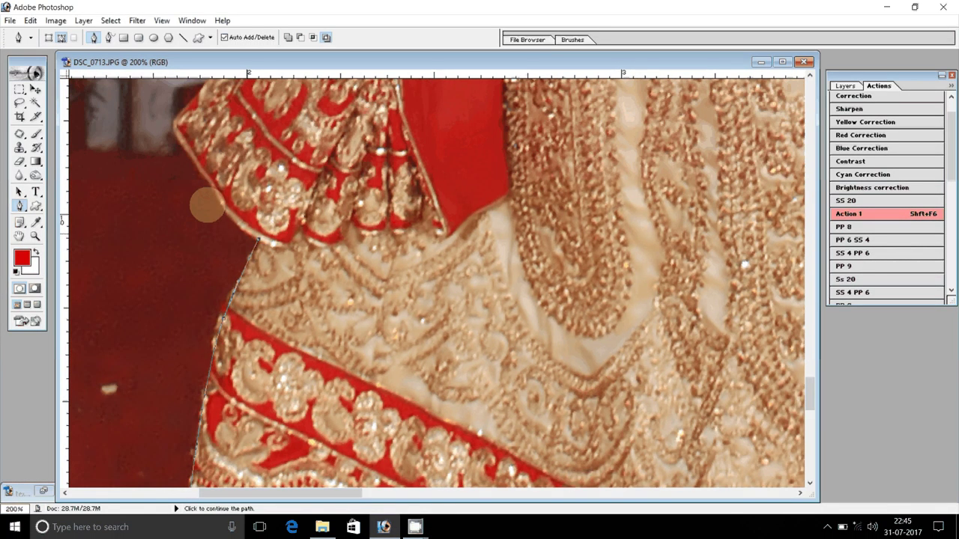
- Trace around the dupatta's embroidered tip and up its gold-trimmed edge
drag(174, 128, 239, 324)
click(240, 320)
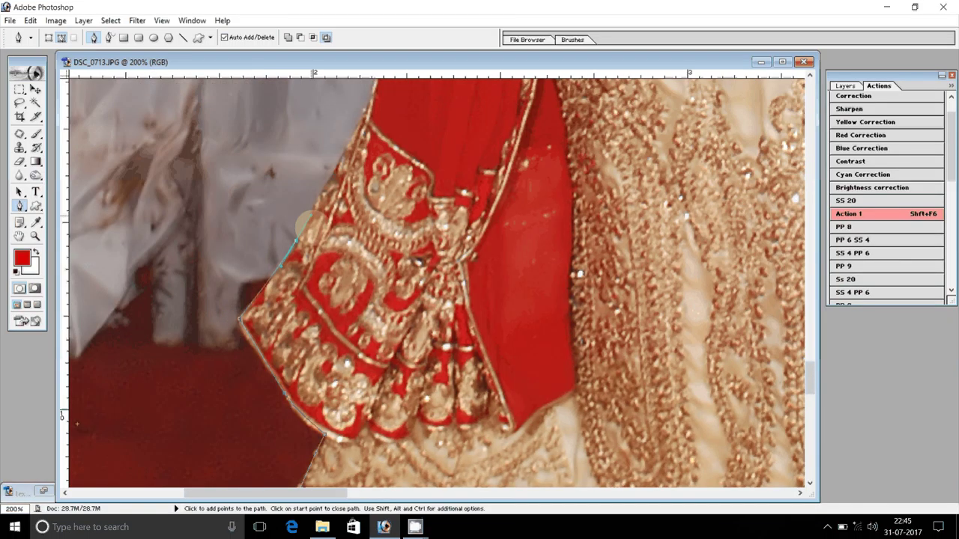
drag(403, 109, 328, 340)
click(305, 301)
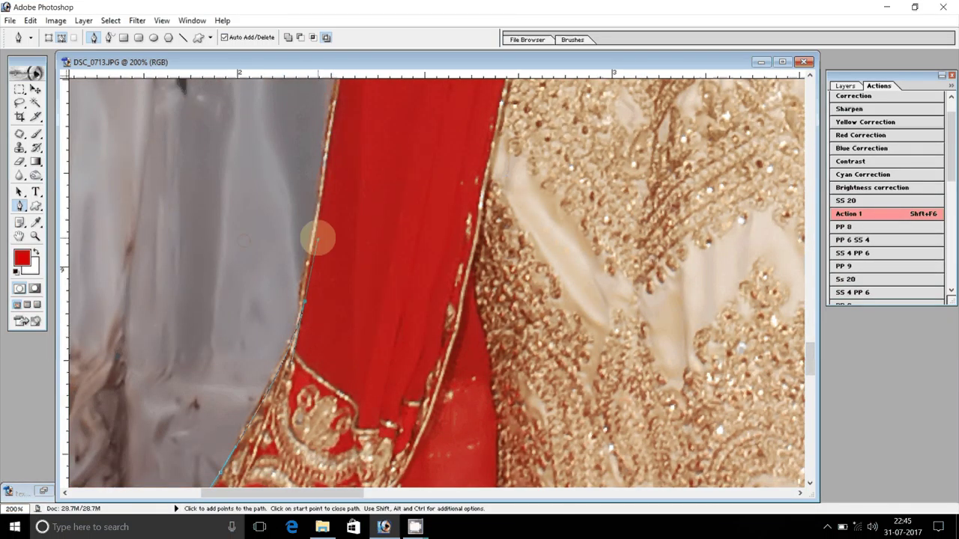
drag(318, 238, 279, 325)
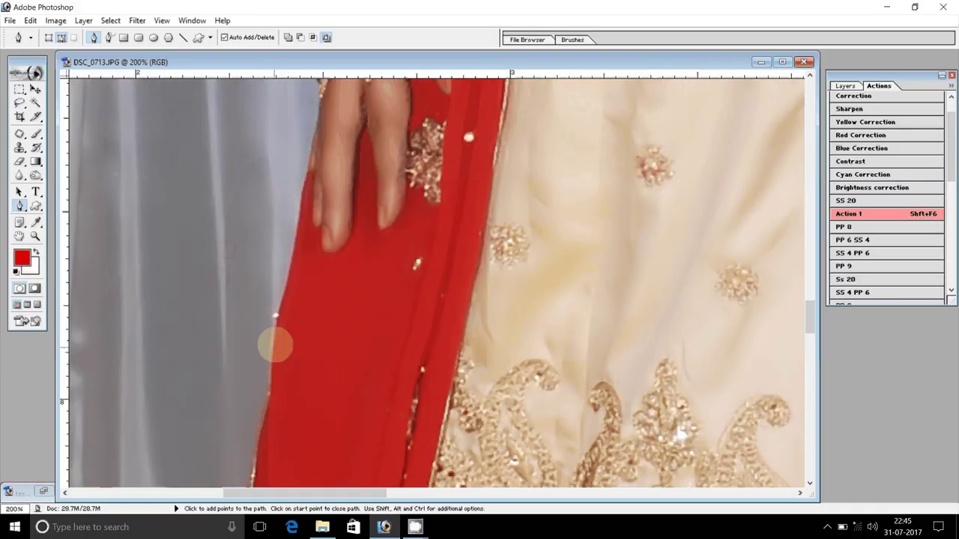
- Continue the path up the red dupatta's edge and along the hanging hand to the wrist
click(274, 347)
click(302, 186)
drag(313, 133, 309, 338)
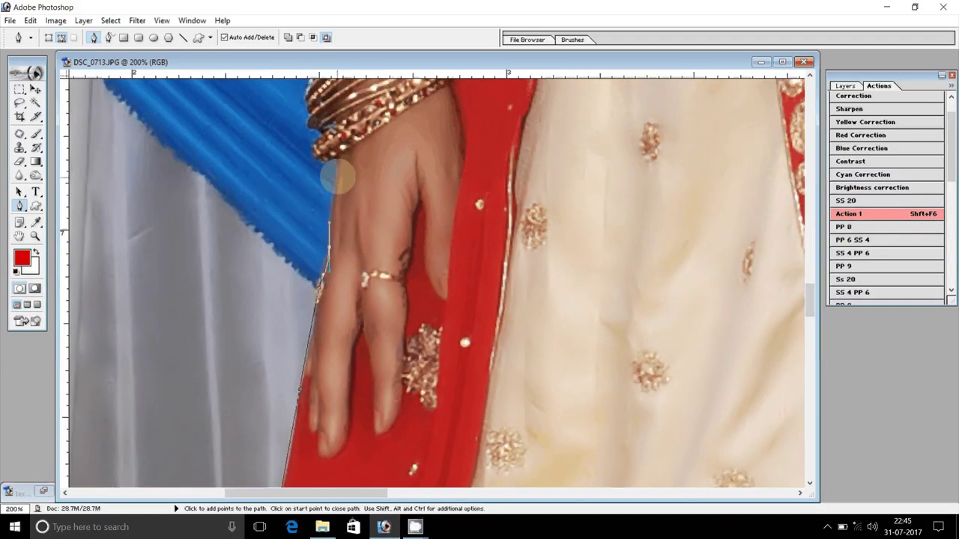
drag(336, 176, 303, 322)
- Trace the outer edge of the stacked gold bangles from the wrist to the forearm
click(278, 325)
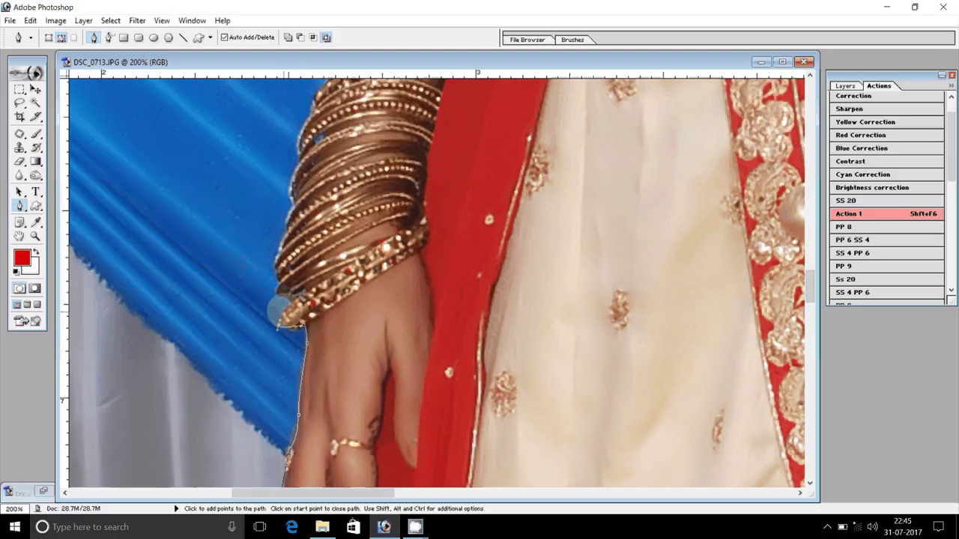
click(280, 294)
drag(285, 235, 243, 380)
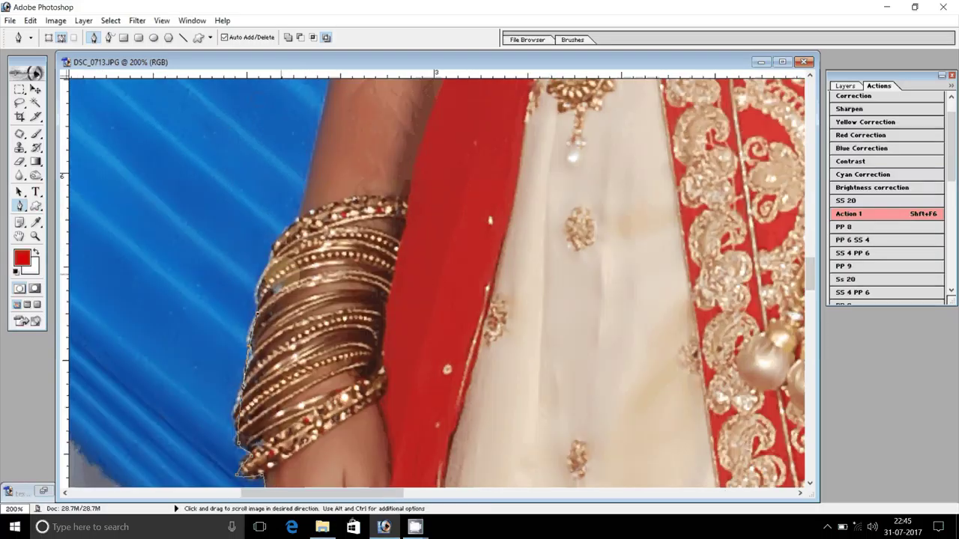
click(287, 224)
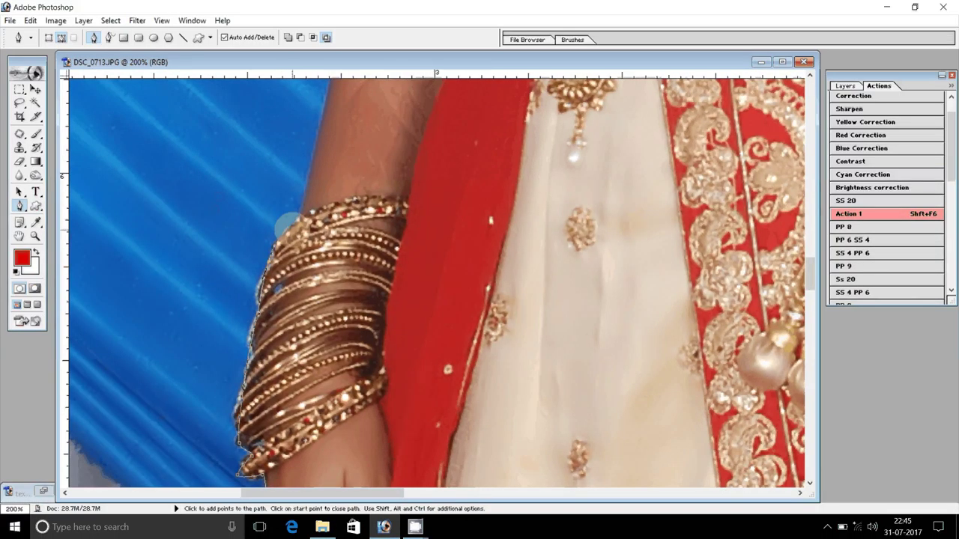
drag(286, 225, 260, 363)
- Extend the path up the bare arm from the bangles to the dupatta's embroidered border
click(294, 210)
drag(294, 209, 251, 412)
click(289, 256)
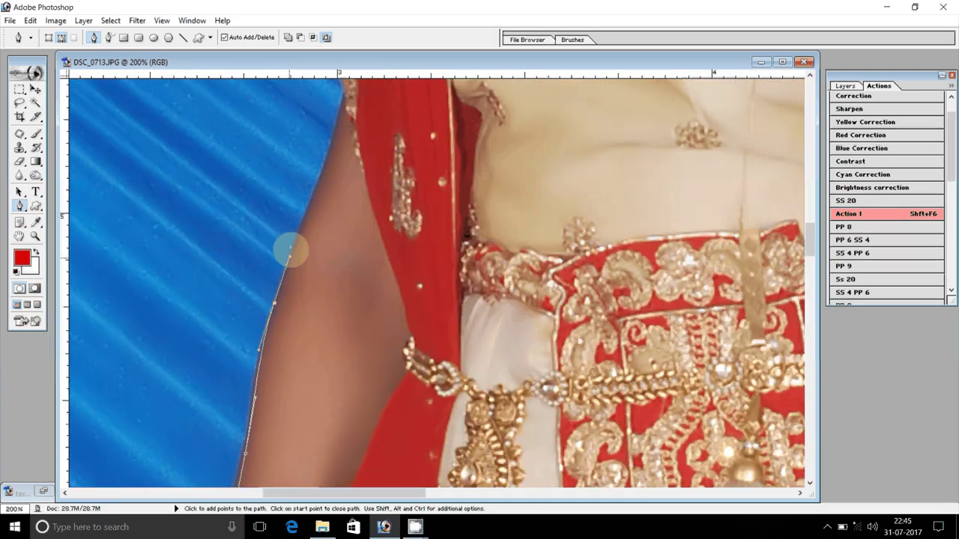
click(328, 149)
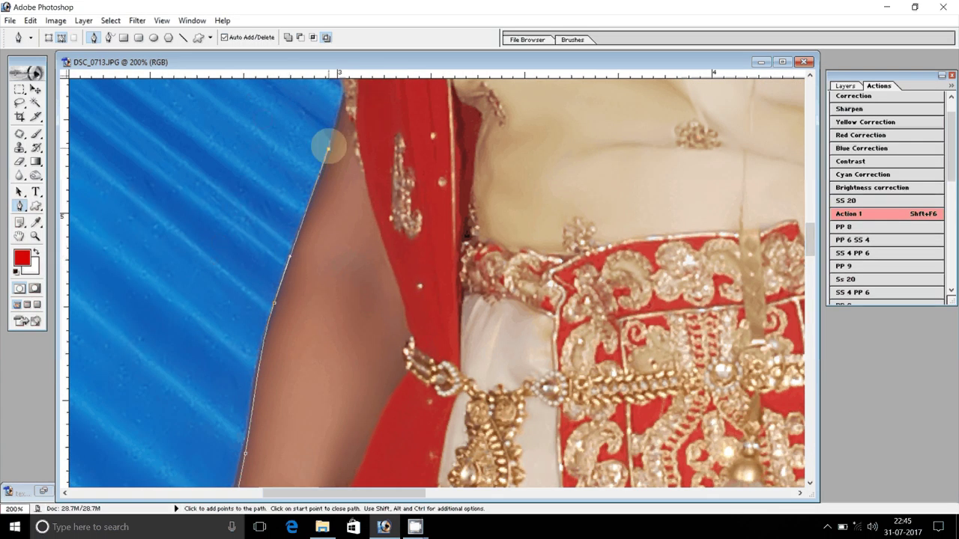
- Extend the path from the arm up the dupatta's embroidered outer border to just below the shoulder
drag(327, 148, 287, 380)
click(278, 187)
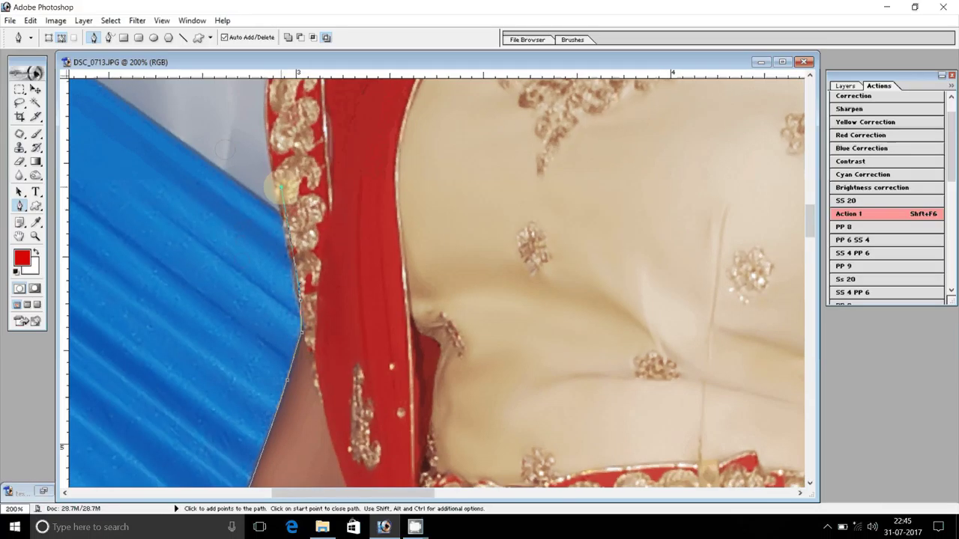
drag(281, 187, 268, 378)
drag(252, 279, 260, 227)
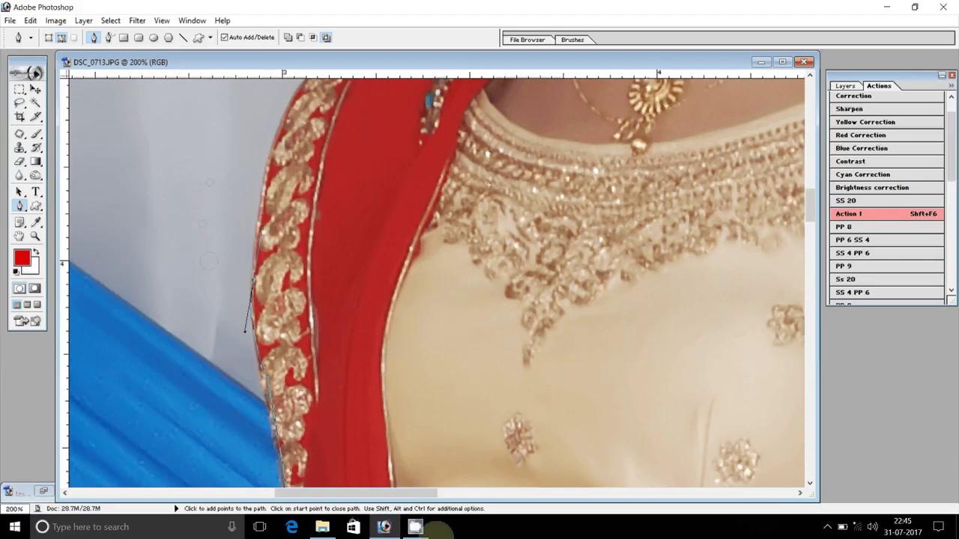
click(283, 119)
drag(287, 118, 221, 335)
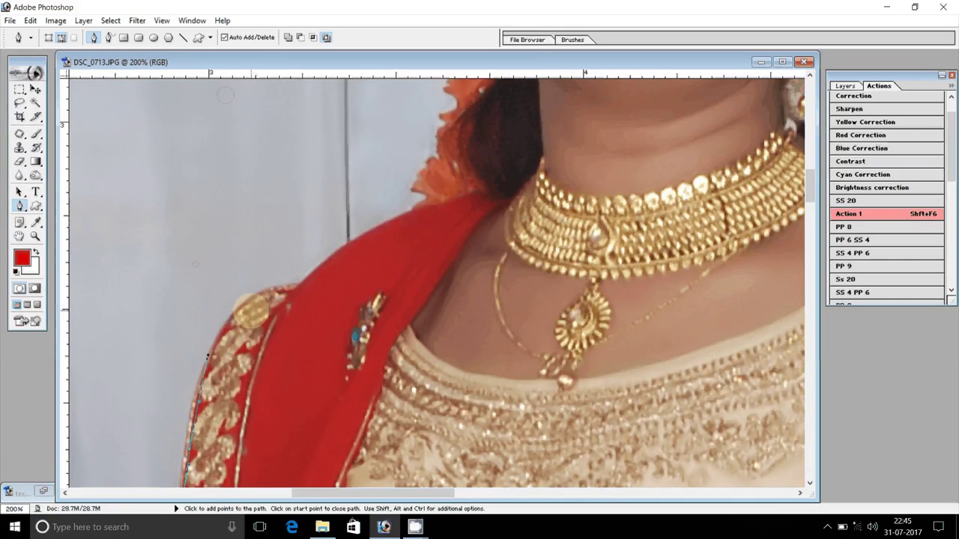
- Continue the path over the shoulder along the red dupatta's upper edge to the orange hair flowers
click(285, 286)
drag(347, 245, 373, 230)
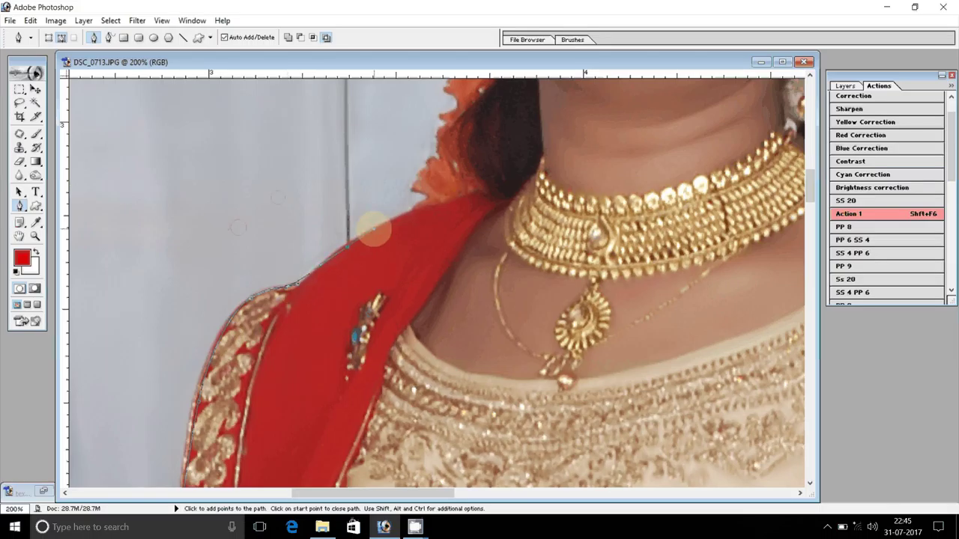
drag(425, 205, 444, 196)
drag(425, 205, 260, 349)
- Trace the outer edge of the orange hair flowers and the earring up to the side of the face
click(253, 332)
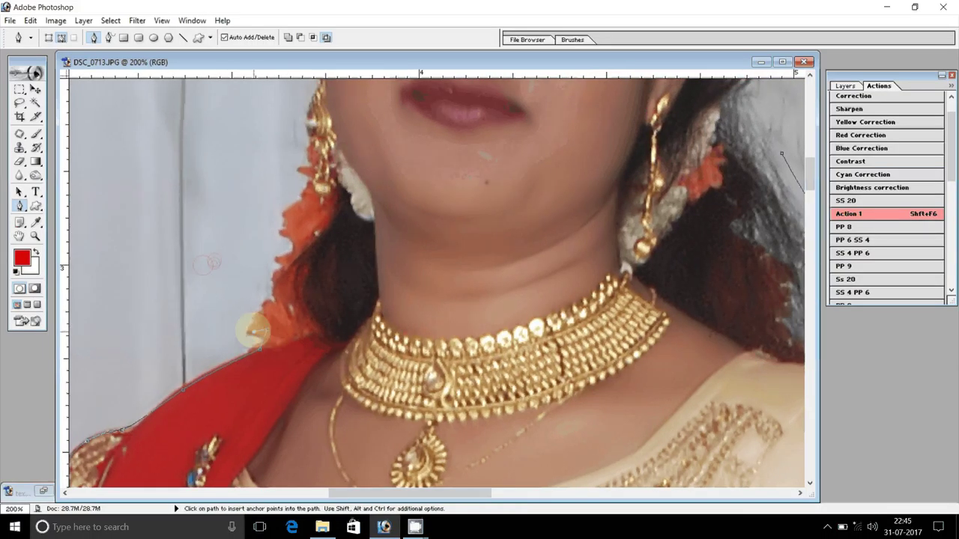
click(288, 254)
click(300, 192)
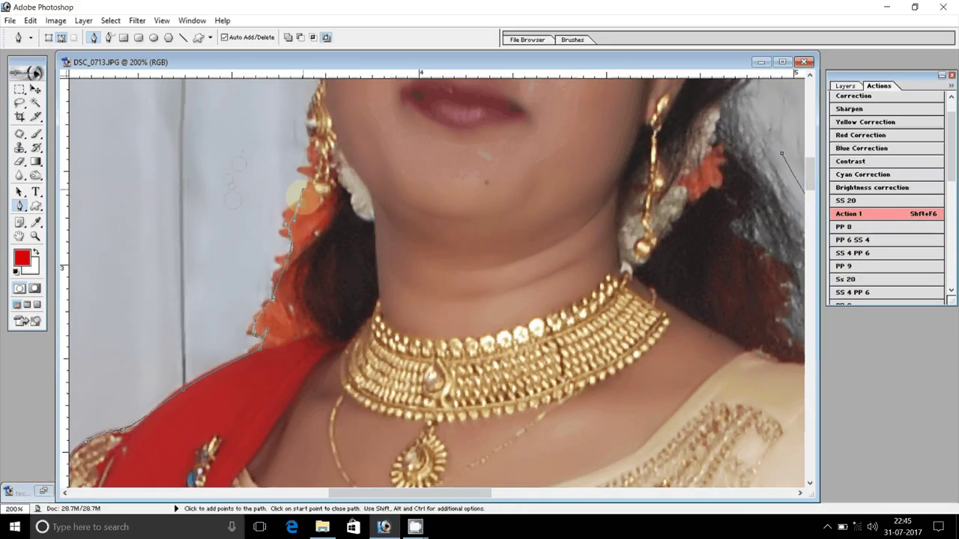
drag(307, 191, 291, 243)
drag(262, 99, 213, 235)
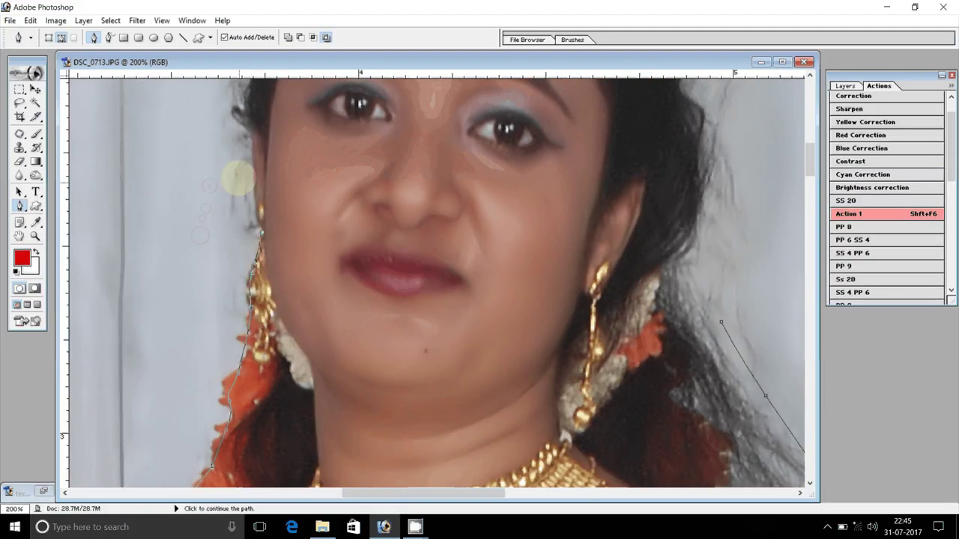
drag(236, 175, 253, 306)
click(256, 224)
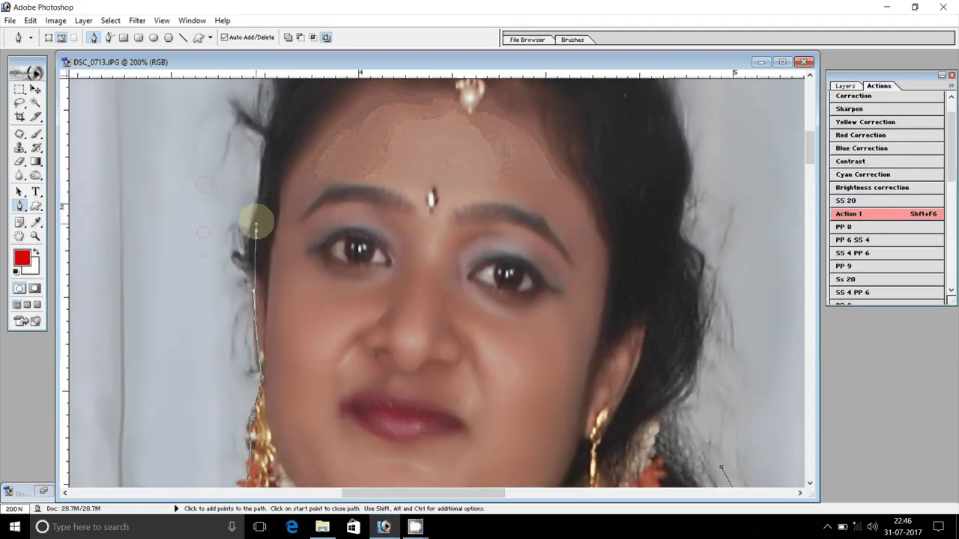
drag(256, 224, 197, 364)
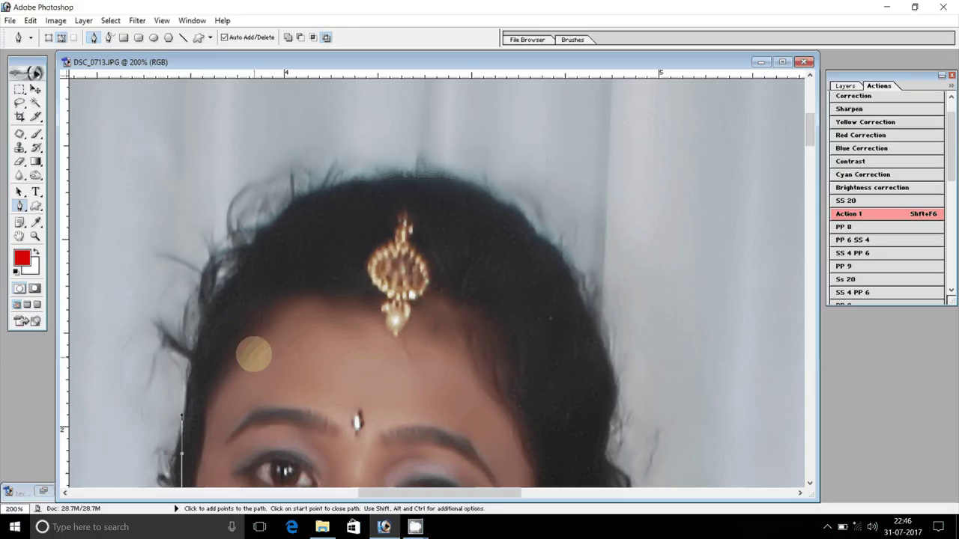
drag(185, 385, 300, 196)
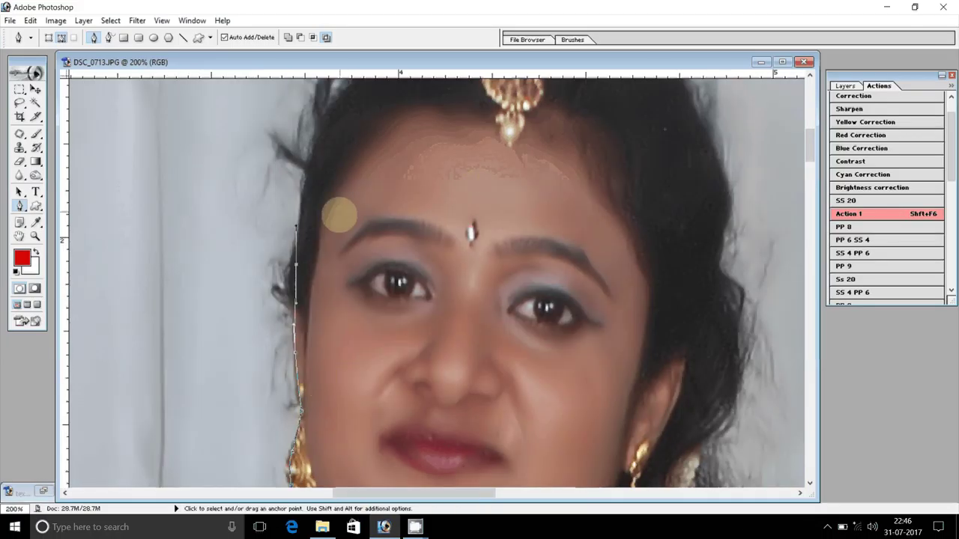
key(ctrl+z)
- Trace loosely outside the stray hair strands from beside the eye up past the forehead
click(274, 320)
click(271, 295)
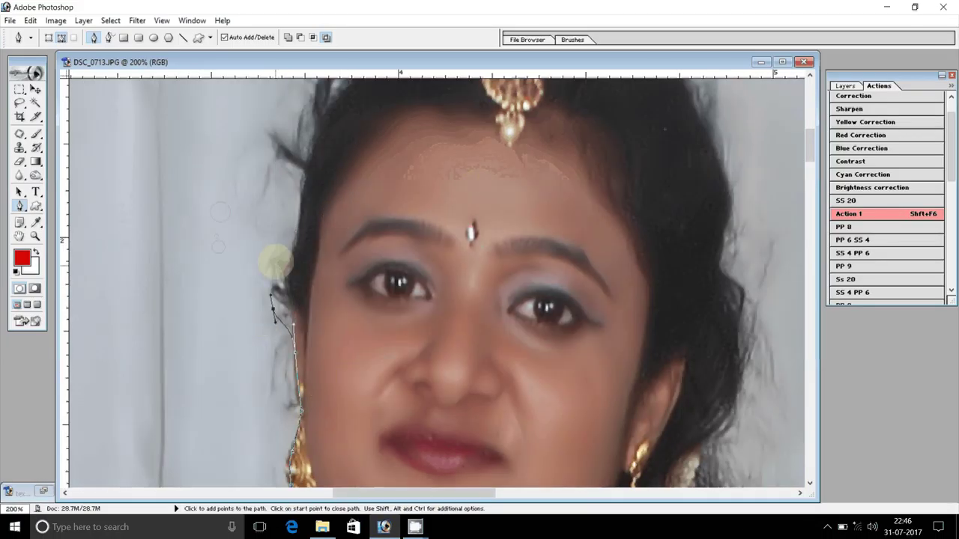
drag(275, 265, 276, 253)
drag(283, 209, 281, 197)
drag(279, 173, 222, 367)
drag(210, 356, 211, 347)
drag(215, 329, 214, 325)
drag(227, 298, 229, 290)
click(260, 235)
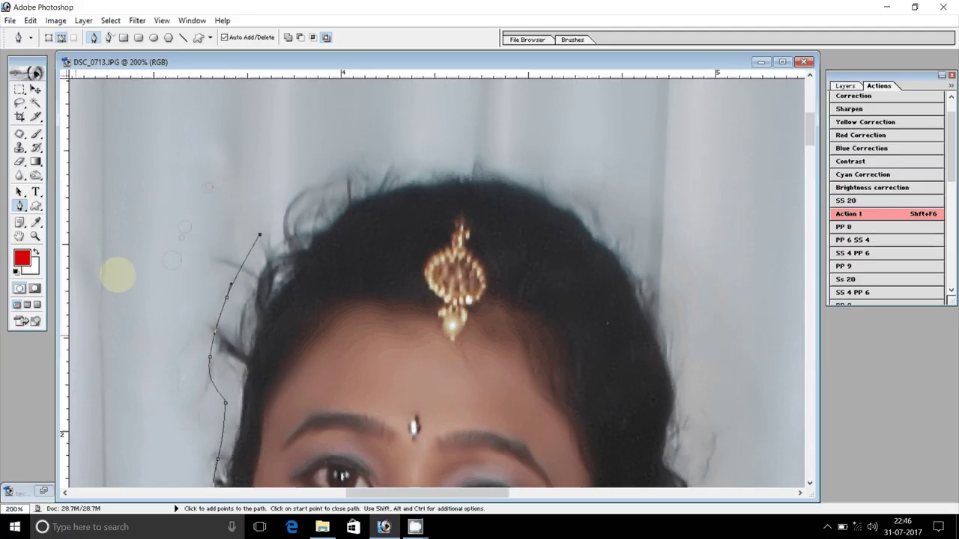
- Carry the path in a wide curve over the crown and down the far side of the head
click(318, 179)
drag(471, 148, 552, 160)
drag(624, 222, 664, 265)
drag(683, 324, 469, 122)
- Trace outside the loose hair beside the ear and close the path at its starting anchor point
drag(474, 161, 480, 212)
drag(481, 246, 485, 264)
drag(495, 306, 475, 93)
drag(485, 152, 491, 205)
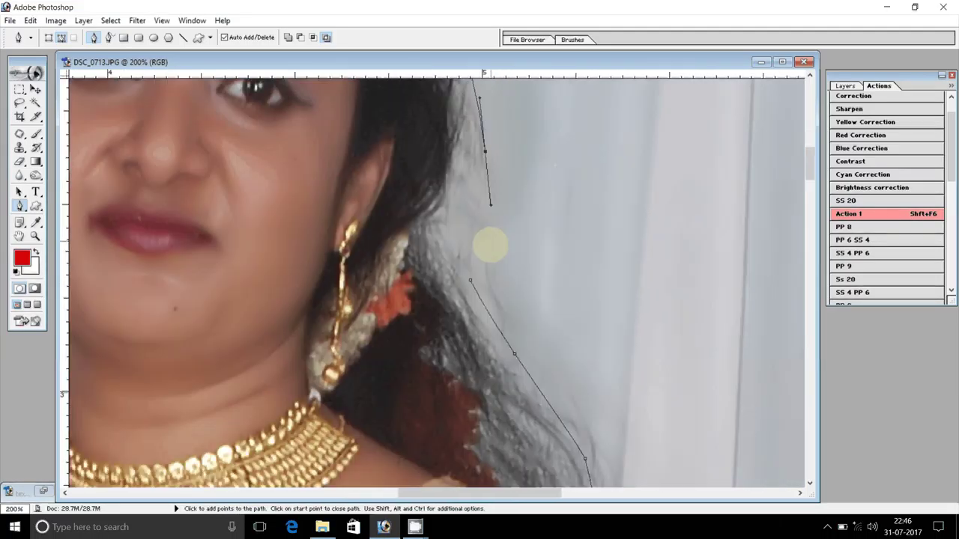
drag(491, 252, 487, 263)
click(469, 281)
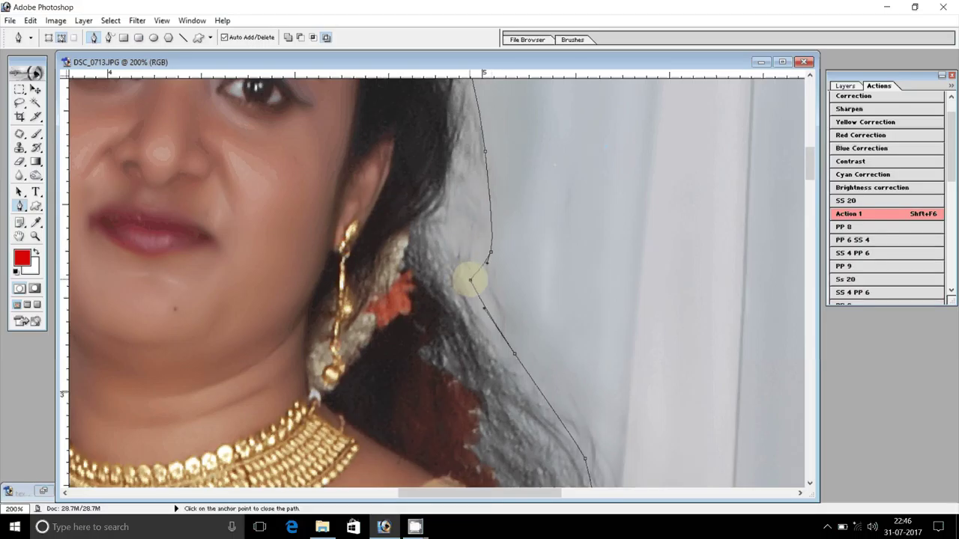
- Turn the closed path into a new anti-aliased selection with a 2-pixel feather and copy it to a new layer
right_click(466, 211)
click(513, 266)
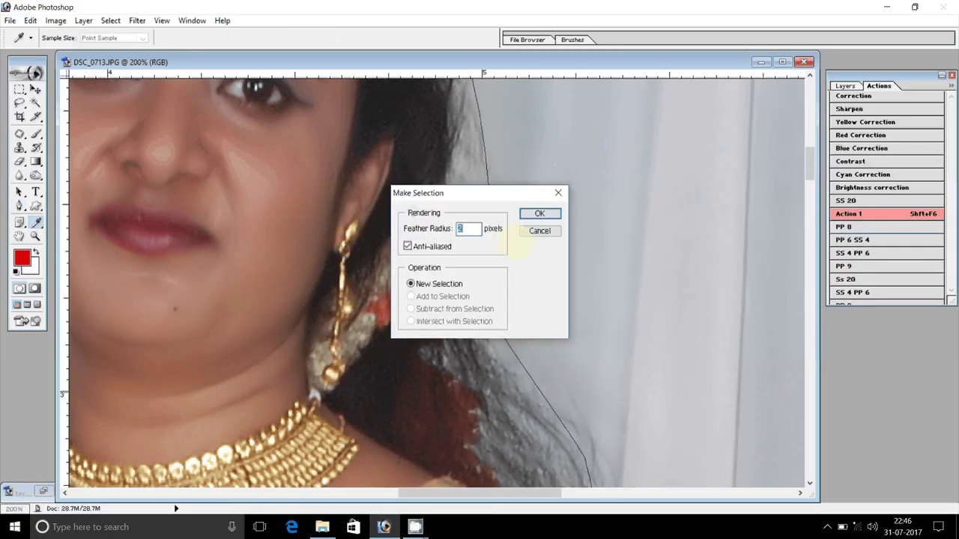
click(543, 213)
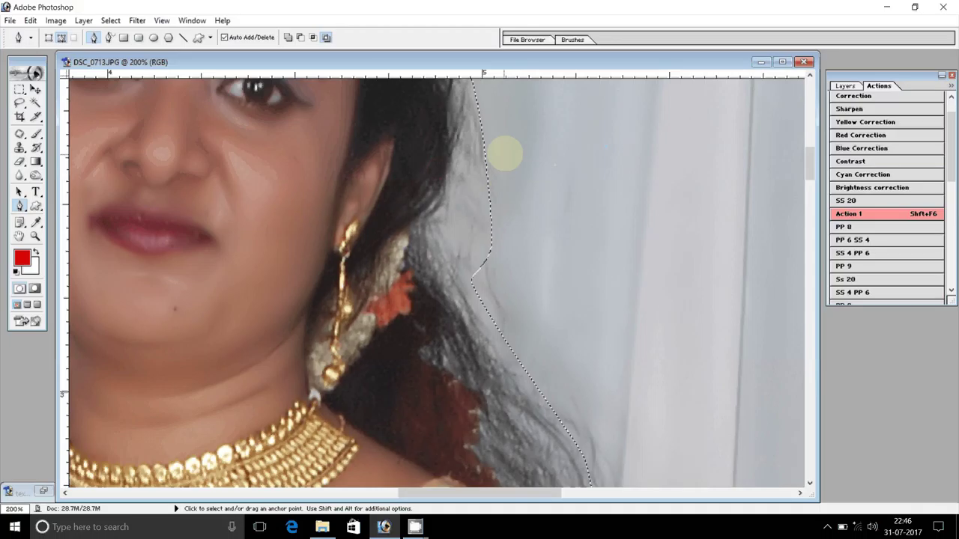
key(ctrl+j)
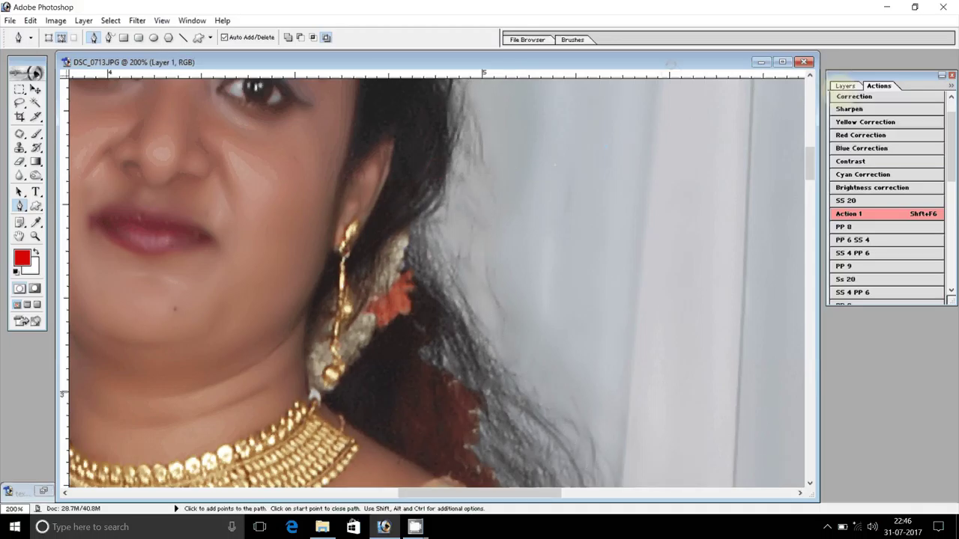
- Run the recorded Action 1 on the cut-out layer and hide the Background layer
key(shift+F6)
click(849, 86)
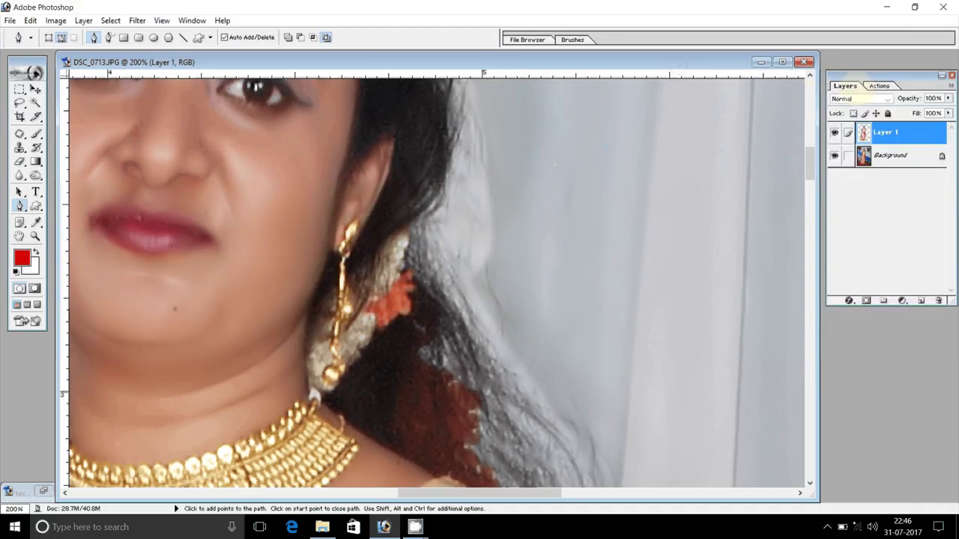
click(834, 155)
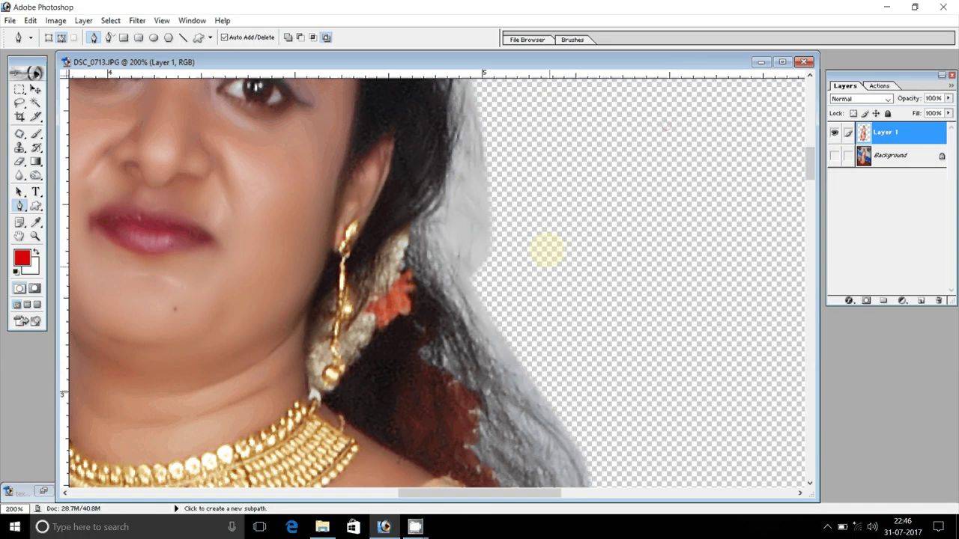
- Duplicate the cut-out Layer 1
key(z)
right_click(547, 251)
click(577, 263)
drag(146, 116, 269, 219)
click(530, 251)
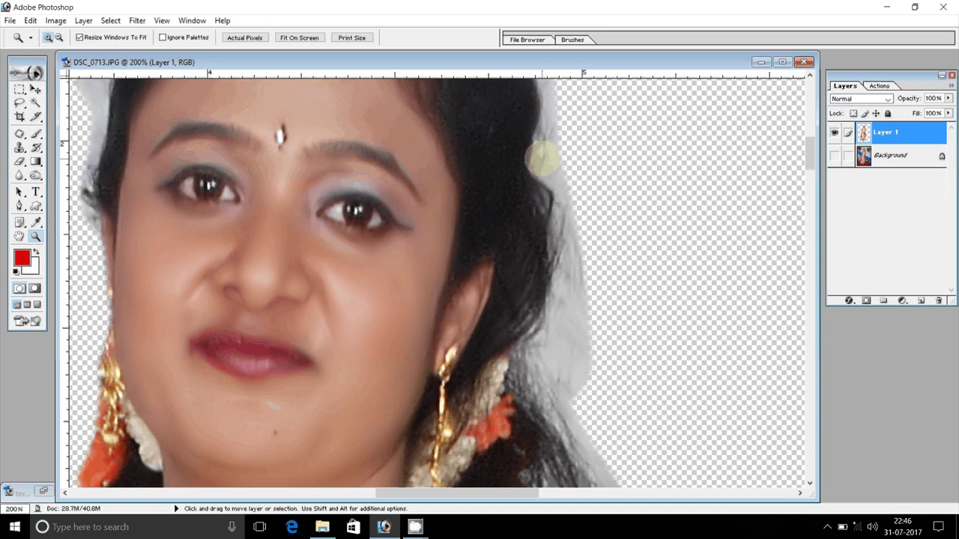
key(ctrl+j)
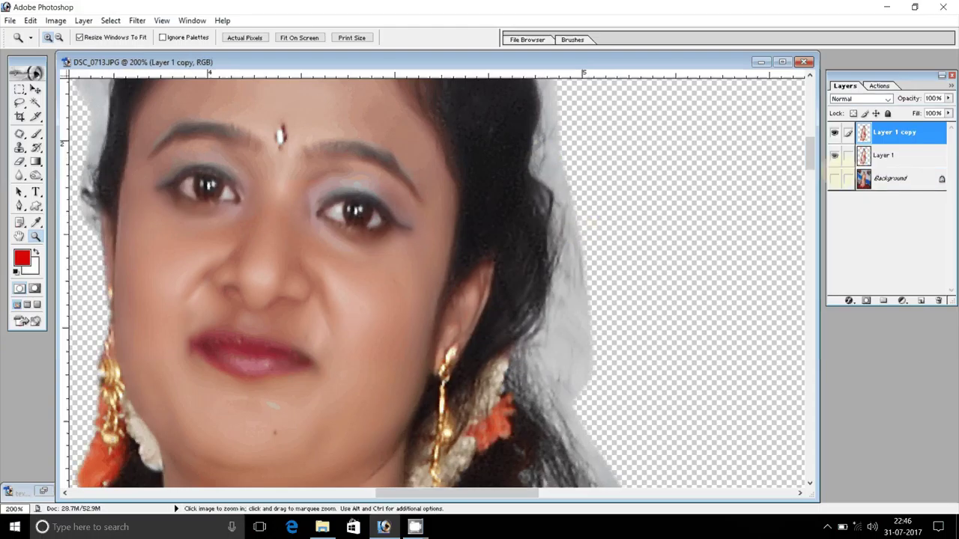
- Hide the duplicate layer and desaturate the original Layer 1
click(834, 132)
click(896, 156)
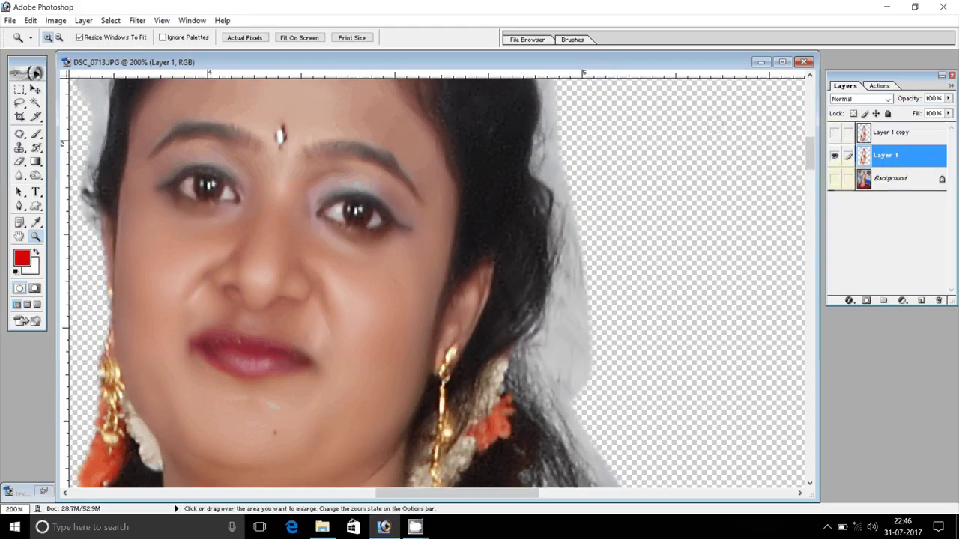
key(ctrl+shift+u)
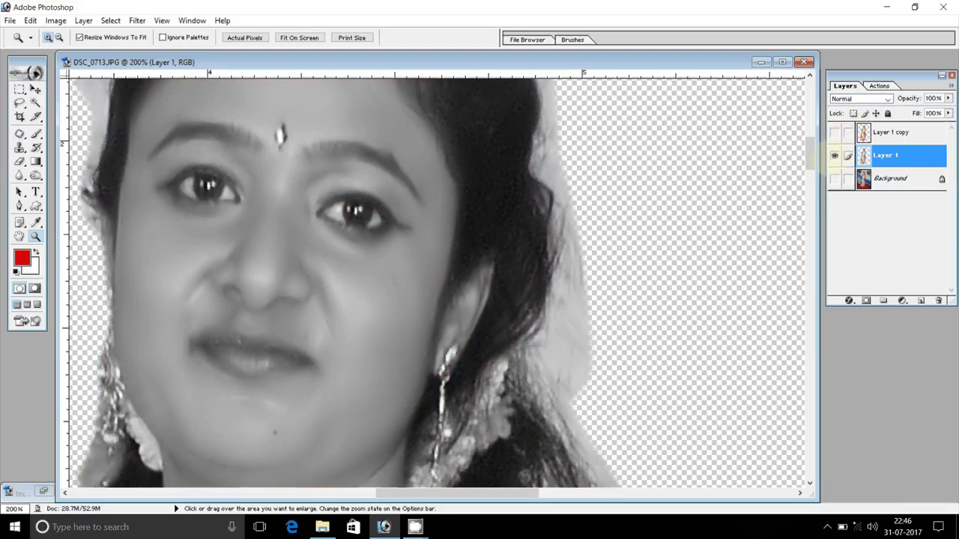
- Apply Levels to Layer 1, sampling the white point from the grey backdrop beside the hair and setting the black input to 12
key(ctrl+l)
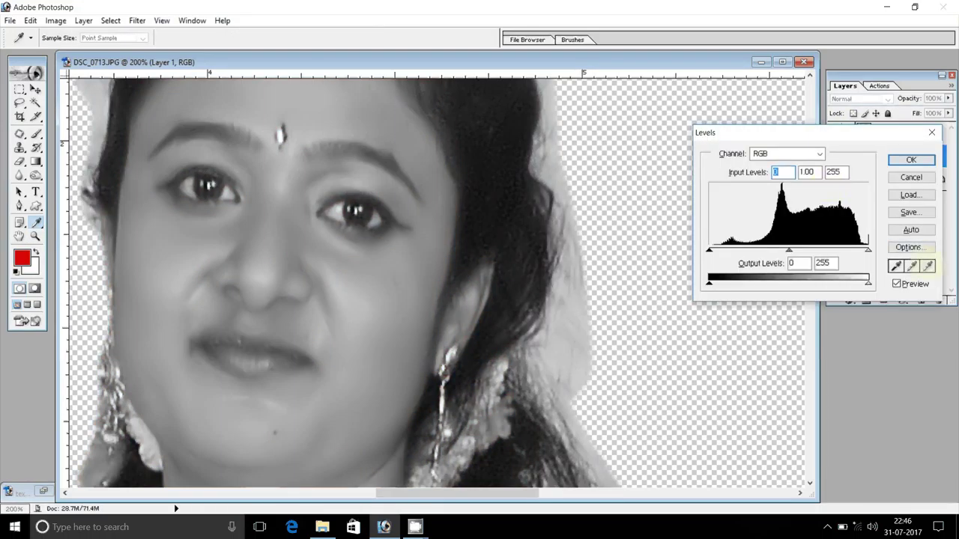
click(929, 266)
click(571, 307)
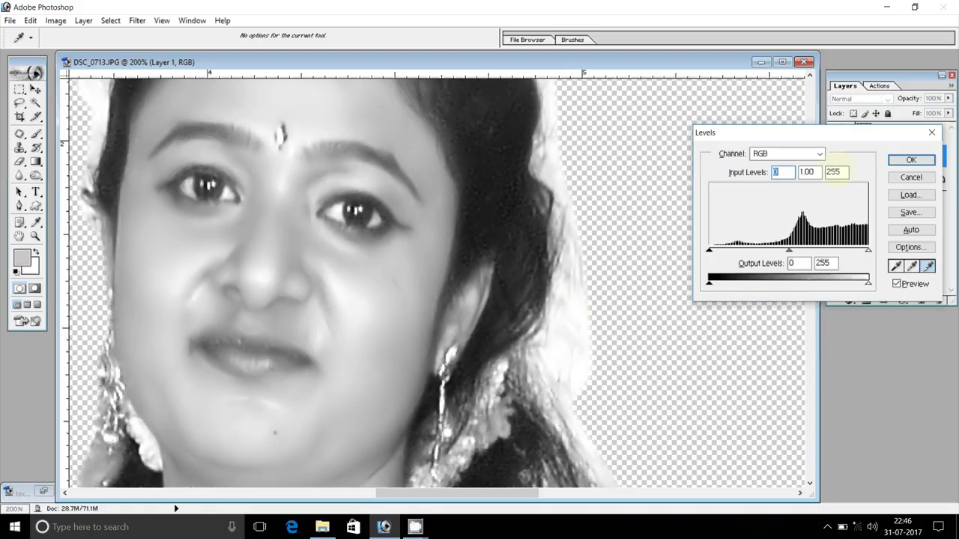
drag(709, 250, 713, 250)
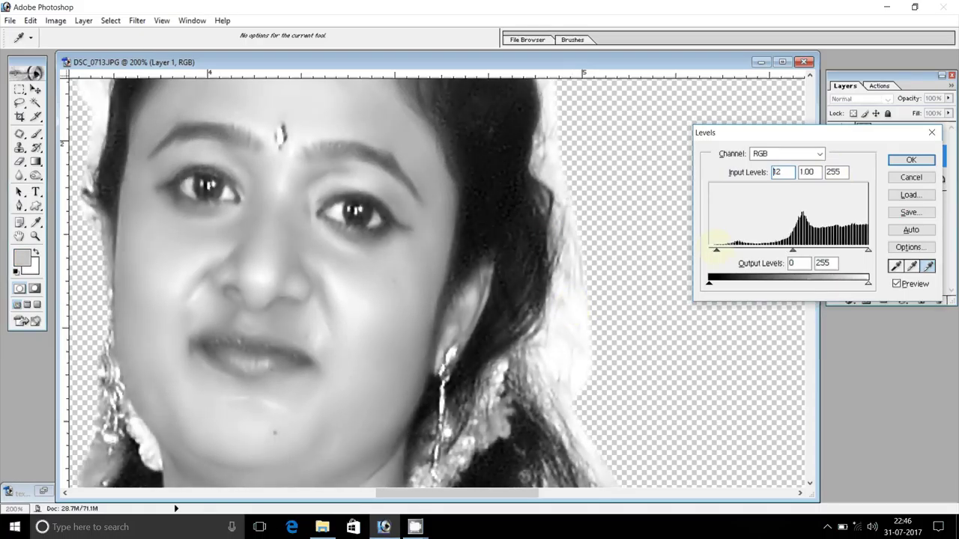
click(910, 160)
- Set Layer 1's blend mode to Multiply and show Layer 1 copy again
click(860, 98)
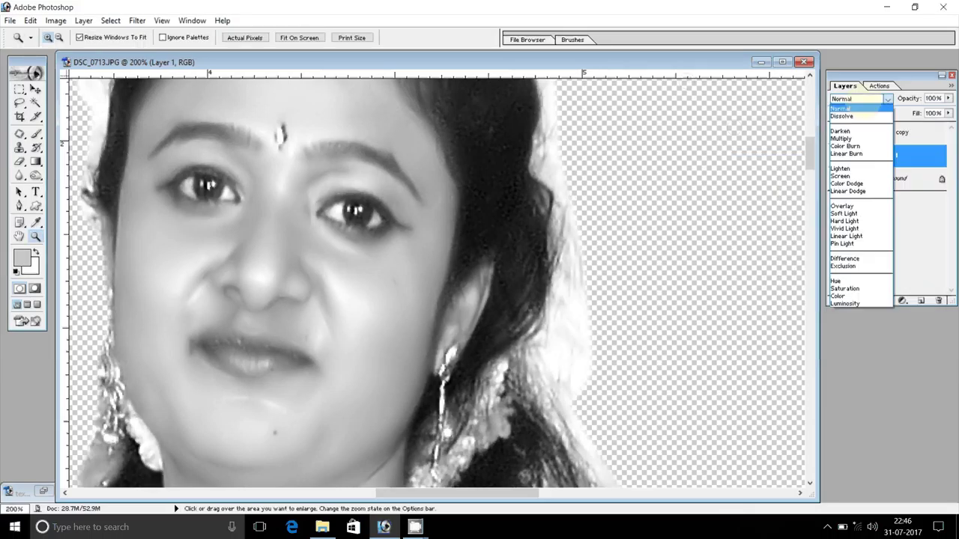
click(841, 138)
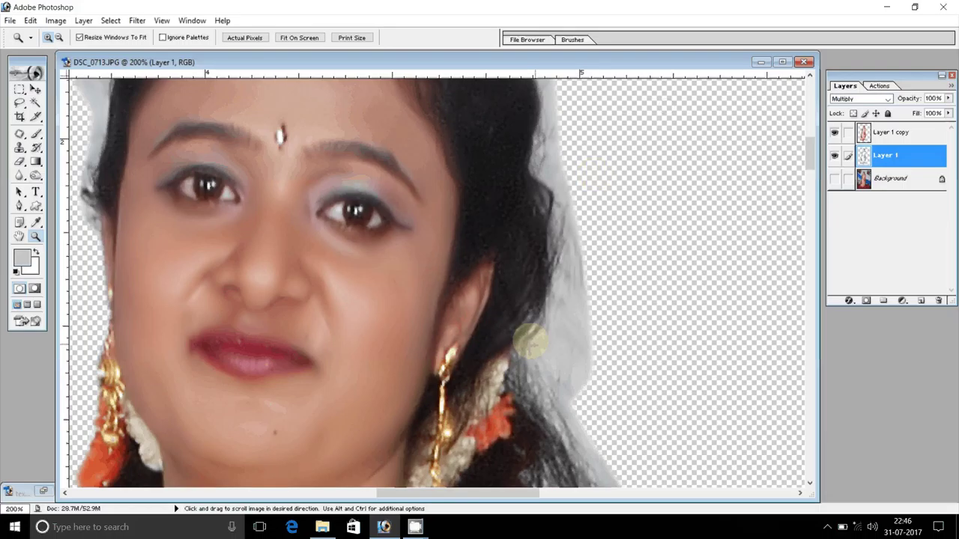
drag(530, 339, 490, 274)
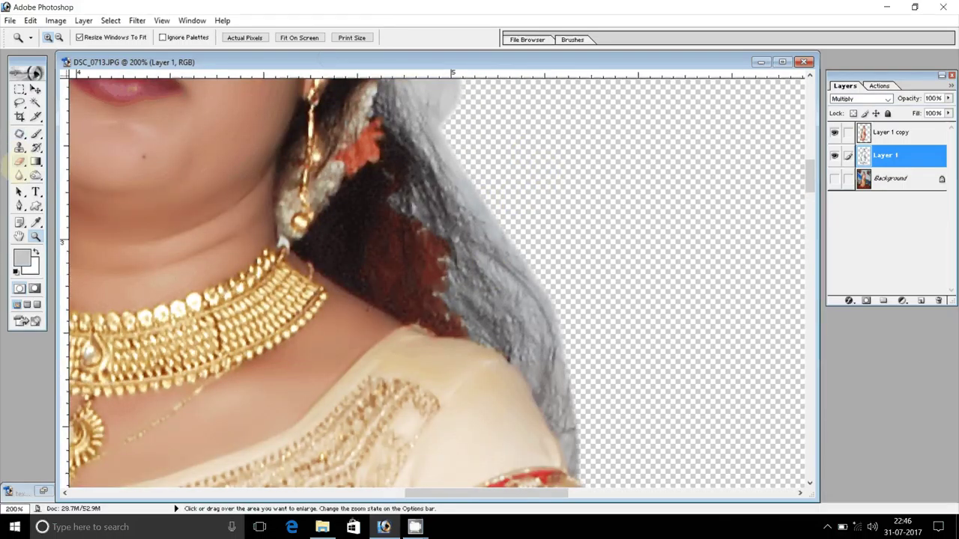
- Set up the Eraser with 100% flow and 100% opacity
click(20, 161)
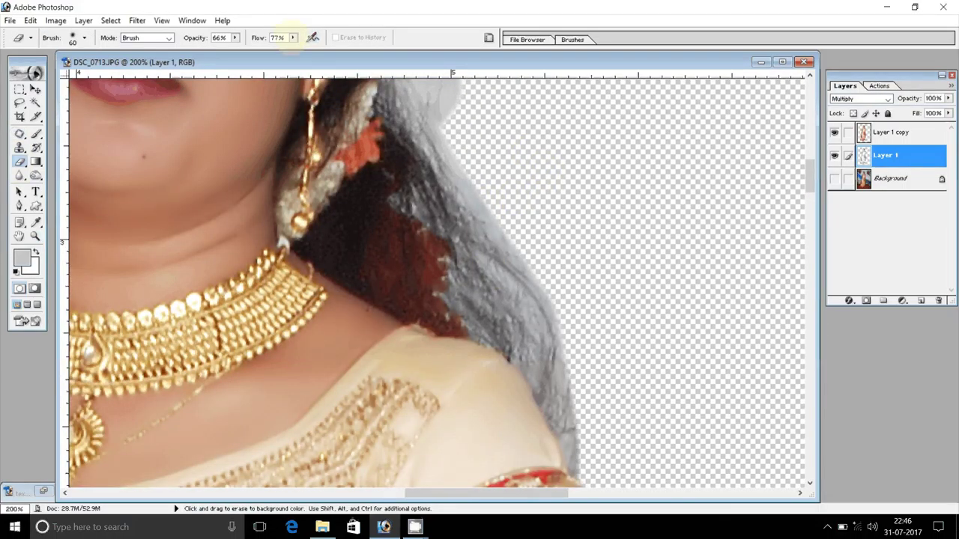
click(293, 37)
drag(295, 50, 310, 45)
click(234, 38)
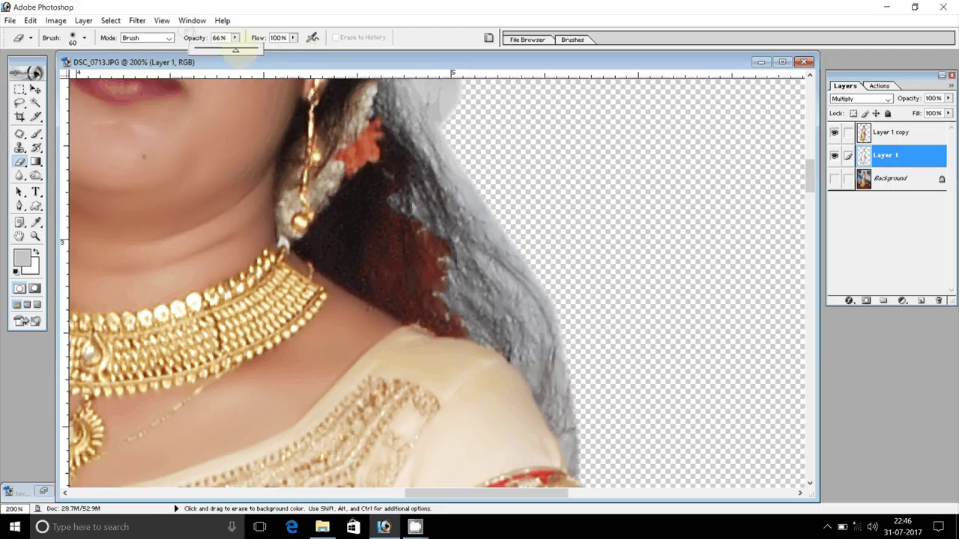
drag(235, 50, 254, 15)
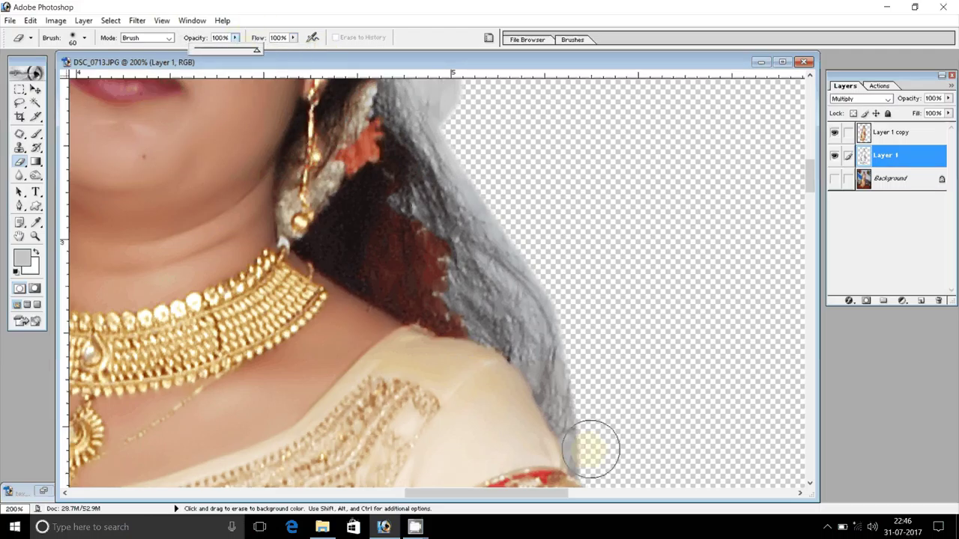
click(559, 379)
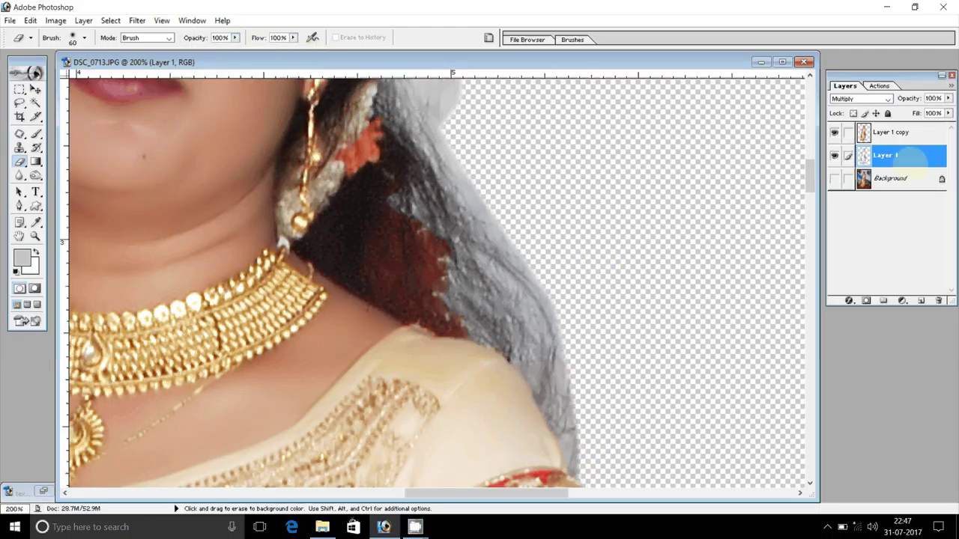
- Erase the grey backdrop on Layer 1 copy along the loose hair beside the woman's shoulder, neck and ear
click(895, 133)
mouse_move(587, 451)
mouse_down()
mouse_move(555, 367)
mouse_move(498, 307)
mouse_move(455, 213)
mouse_up()
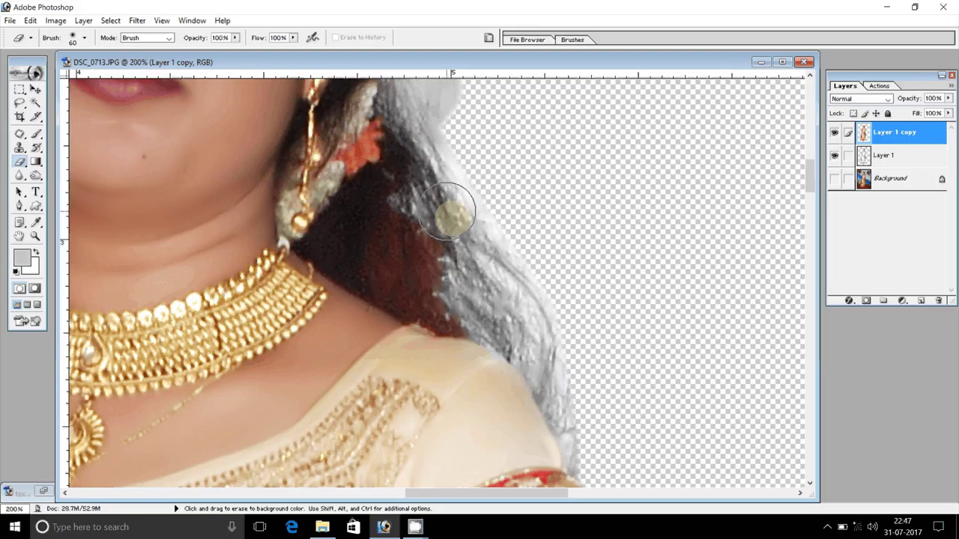
drag(447, 177, 470, 323)
drag(437, 250, 459, 161)
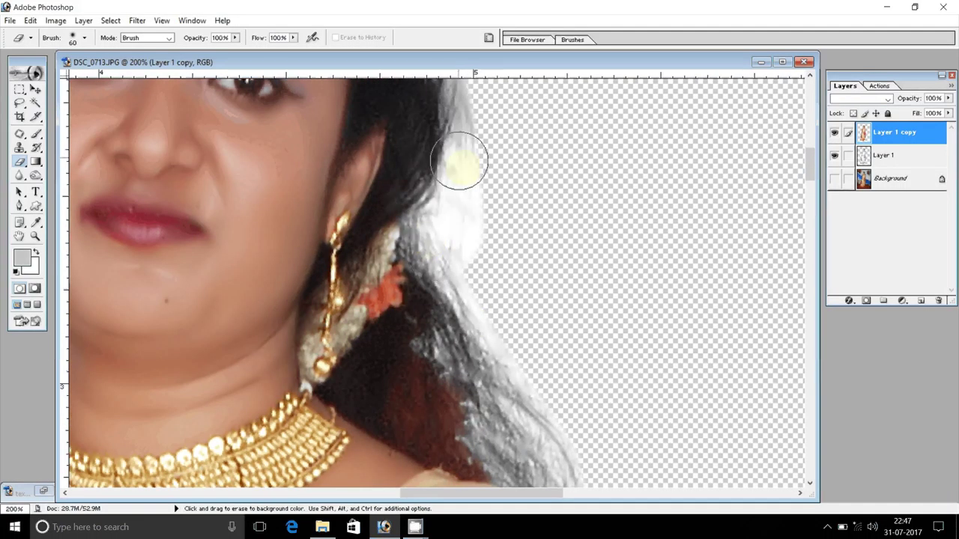
scroll(460, 161, up, 3)
drag(449, 285, 439, 246)
scroll(439, 246, up, 2)
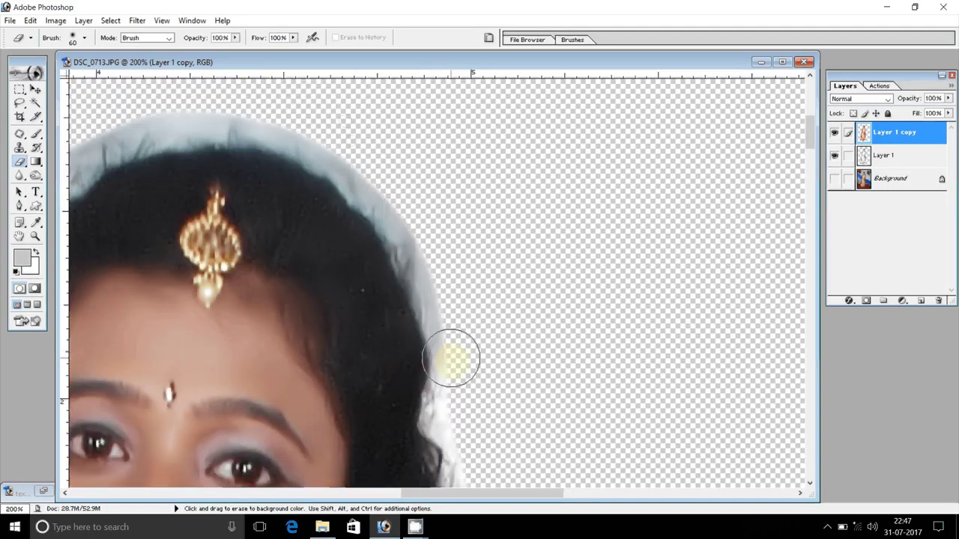
- Erase the remaining grey fringe on Layer 1 copy around the crown and down the other side of the woman's hair
mouse_move(450, 359)
mouse_down()
mouse_move(427, 257)
mouse_move(420, 90)
mouse_up()
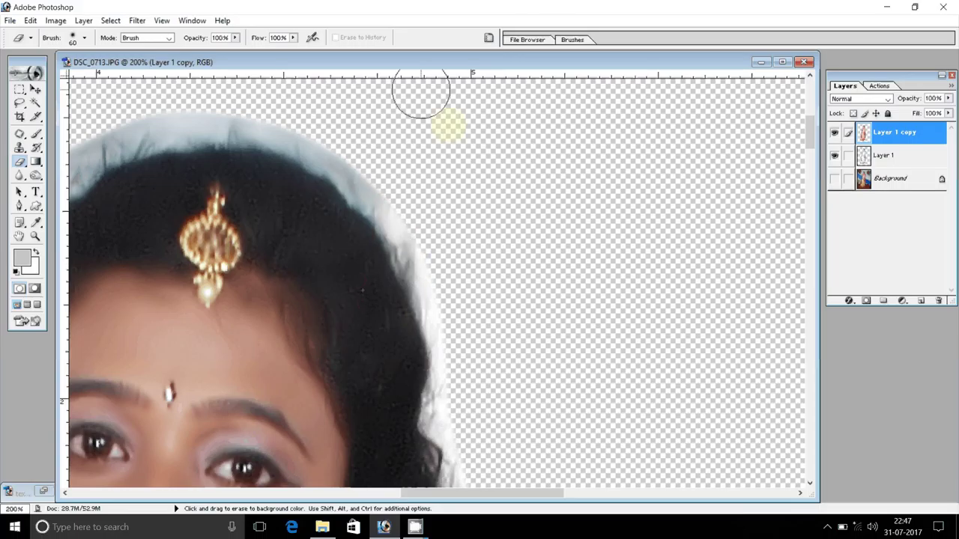
mouse_move(409, 234)
mouse_down()
mouse_move(321, 141)
mouse_move(533, 208)
mouse_move(460, 171)
mouse_move(404, 176)
mouse_move(342, 188)
mouse_move(274, 230)
mouse_move(353, 121)
mouse_move(294, 190)
mouse_move(274, 233)
mouse_up()
mouse_move(265, 305)
mouse_down()
mouse_move(285, 149)
mouse_move(275, 268)
mouse_move(275, 240)
mouse_up()
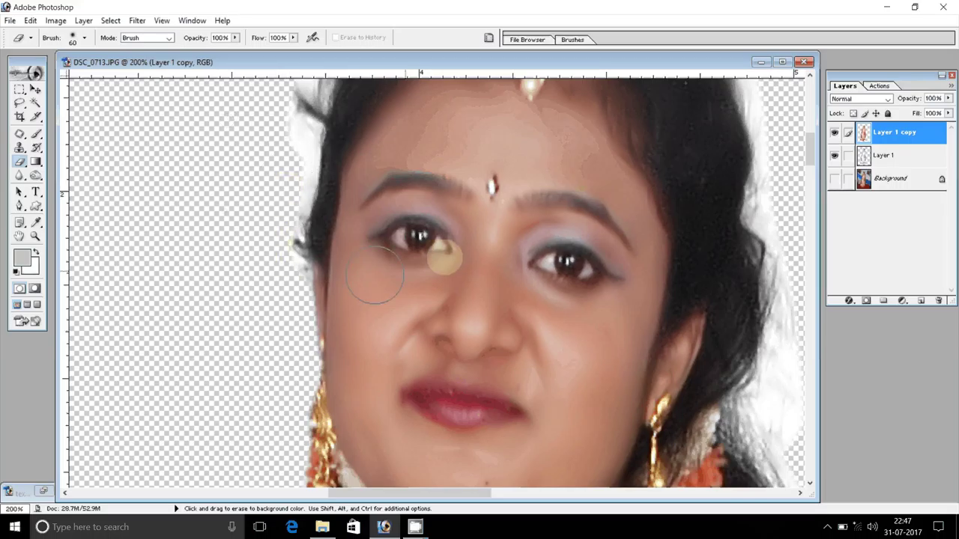
key(z)
key(ctrl+0)
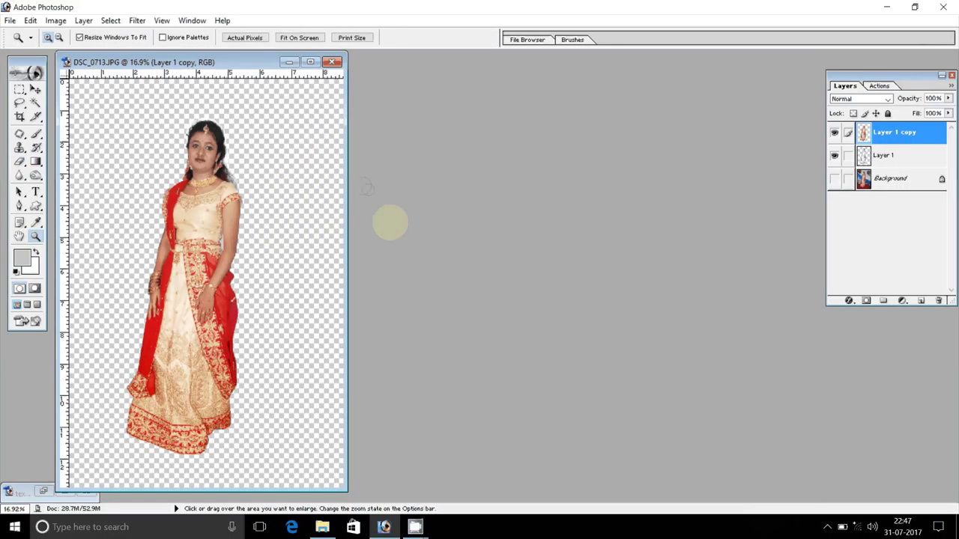
- Select the grey gap between the arm and waist with the Magic Wand, clear it on Layer 1 copy and Layer 1, and deselect
drag(219, 227, 252, 251)
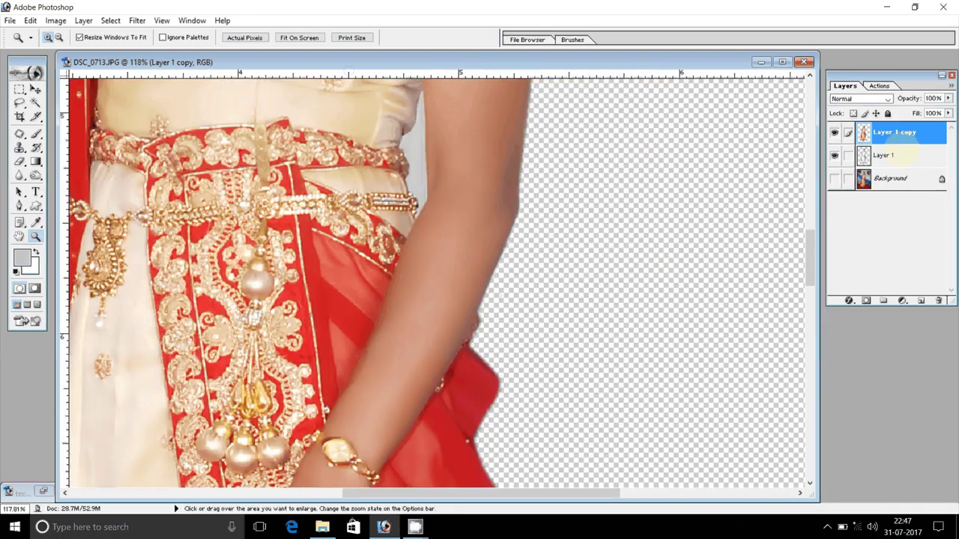
key(w)
click(421, 183)
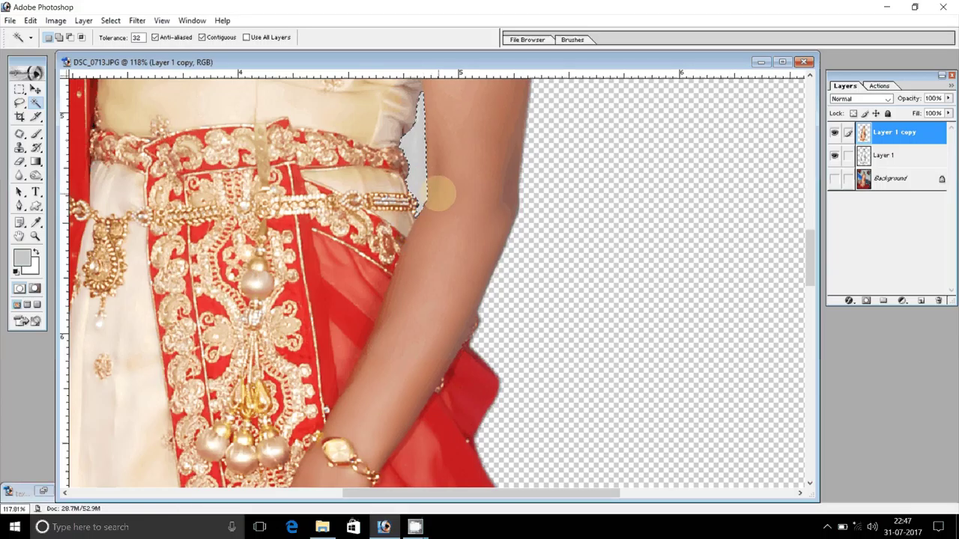
click(906, 155)
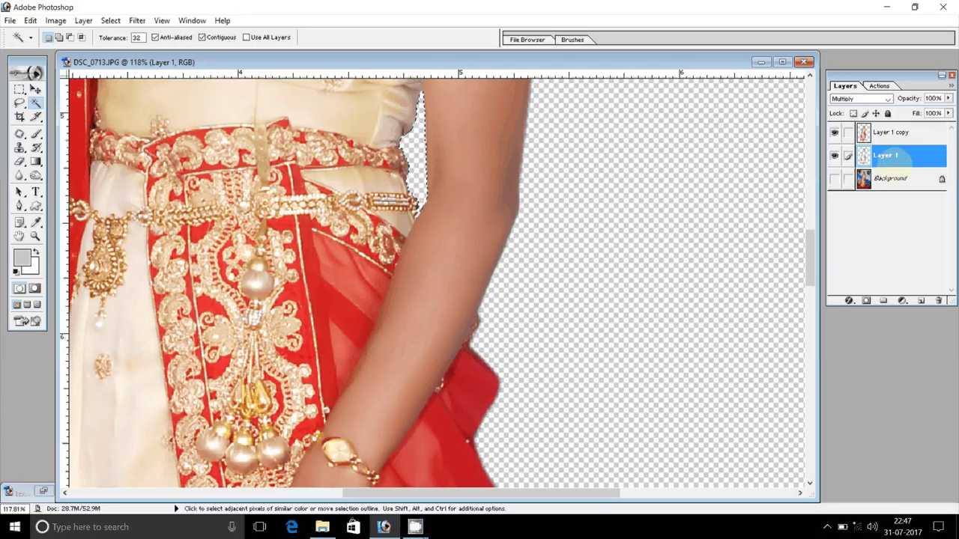
key(ctrl+d)
- Save the layered cutout as DSC_0713 in Photoshop PSD format inside the psd folder
key(z)
right_click(513, 245)
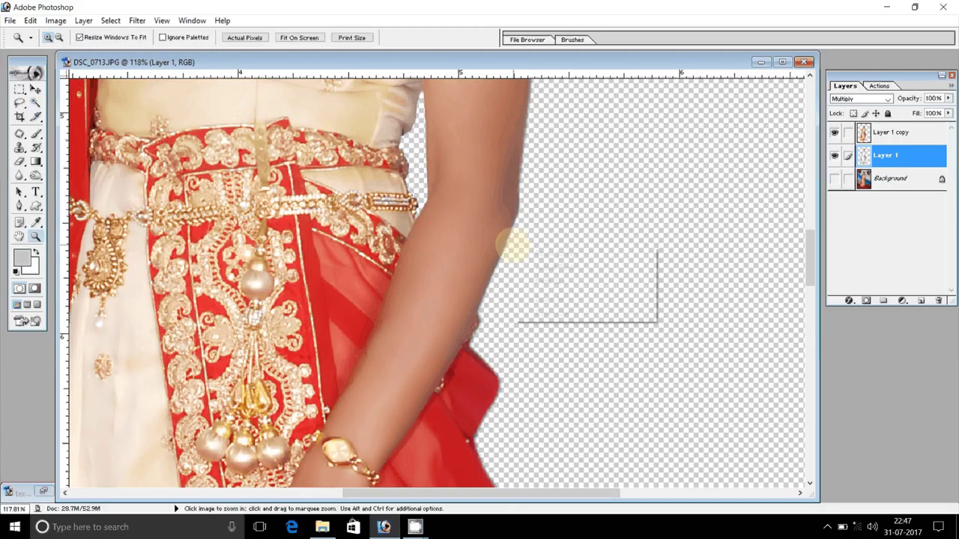
key(ctrl+0)
key(ctrl+shift+s)
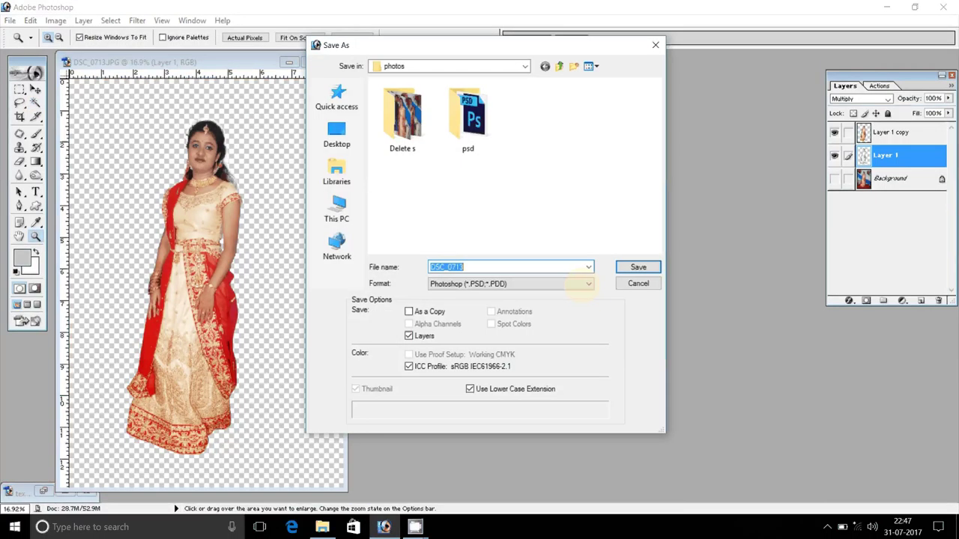
double_click(469, 120)
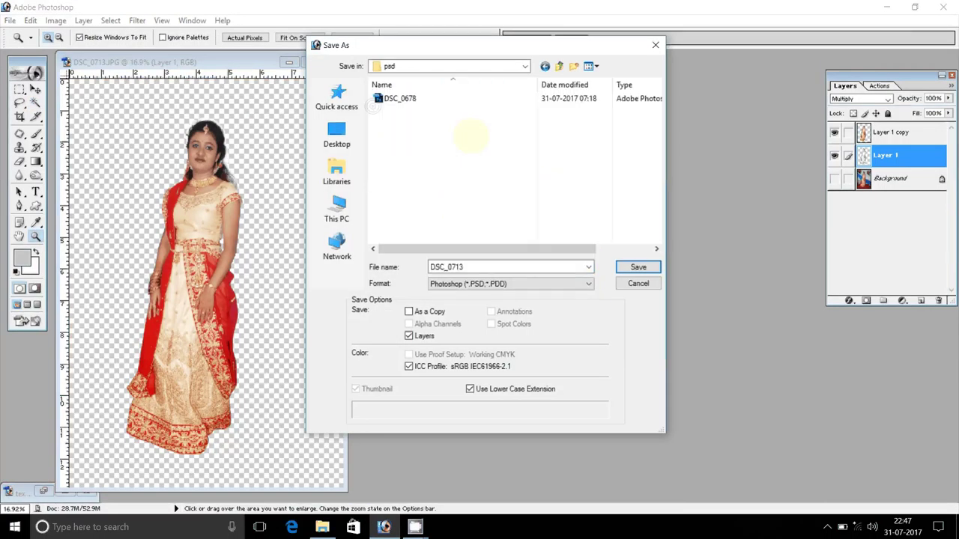
click(638, 266)
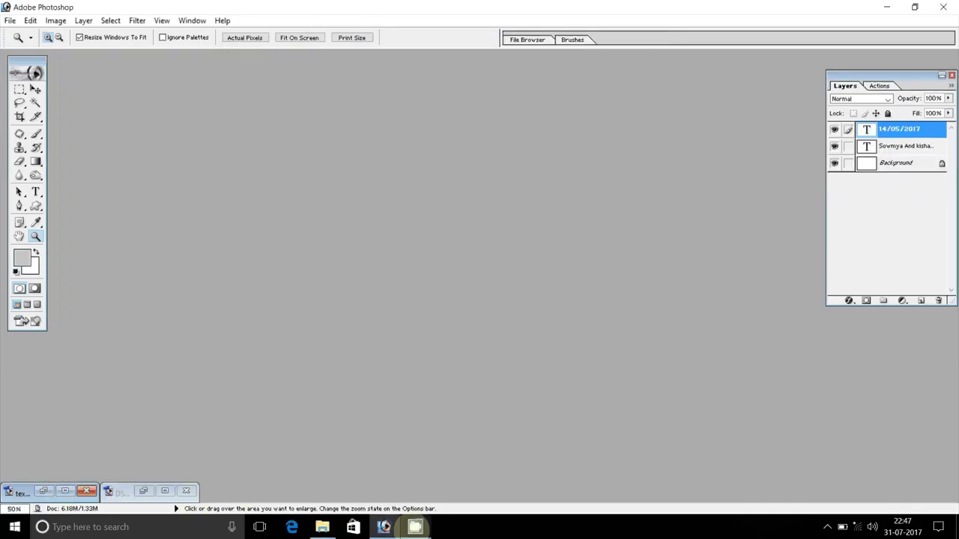
- Open DSC_0734 from the photos folder and rotate its canvas 90° counterclockwise so the man stands upright
click(322, 526)
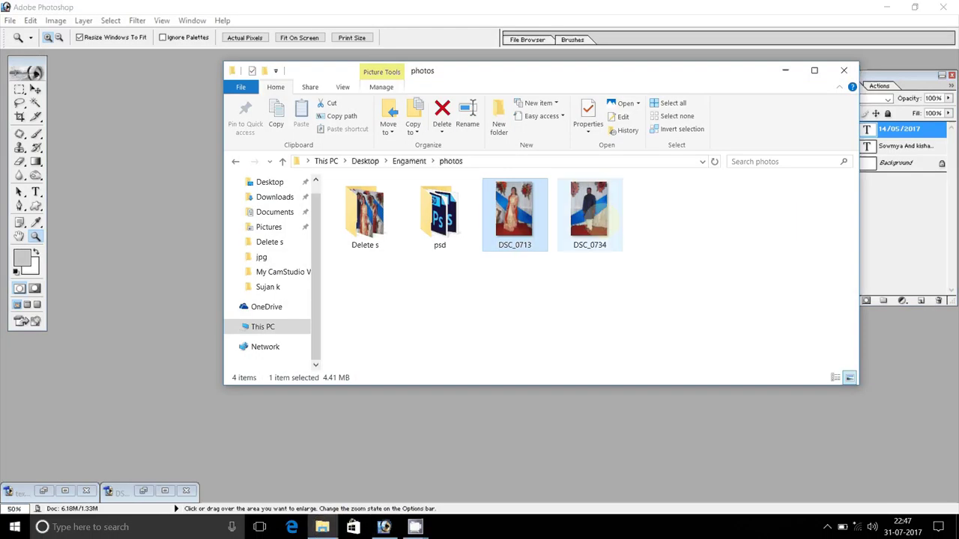
double_click(589, 210)
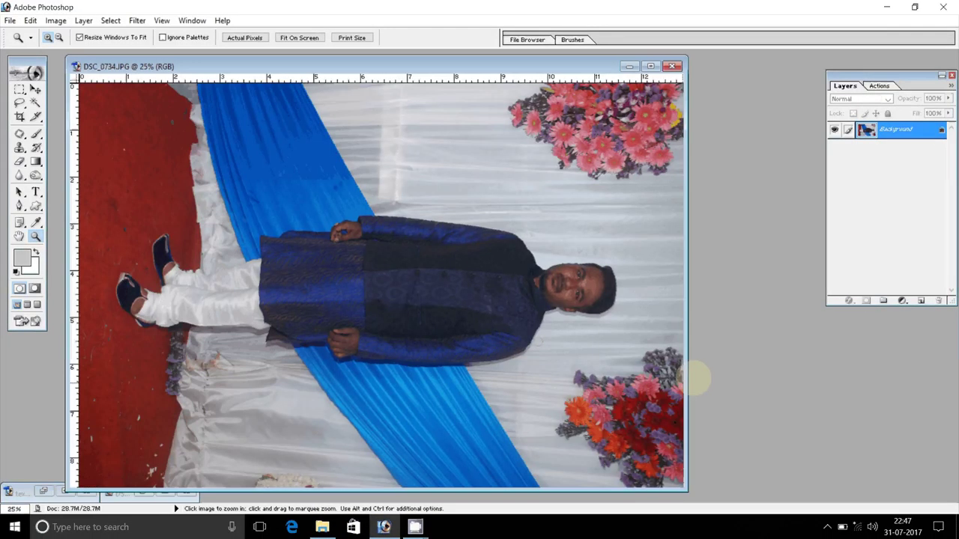
click(56, 20)
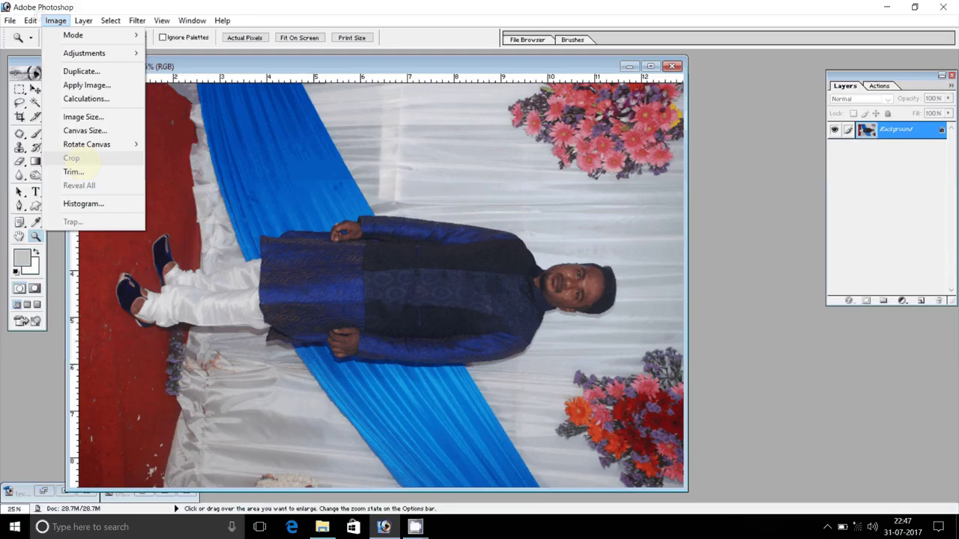
mouse_move(98, 144)
click(178, 170)
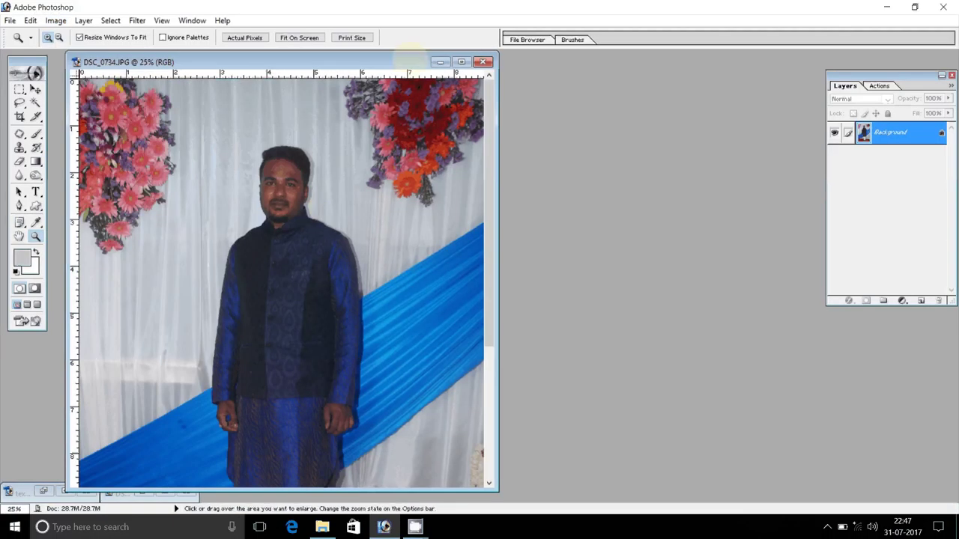
- Resize the image to a document width of 8 inches with constrained proportions
right_click(396, 63)
click(439, 88)
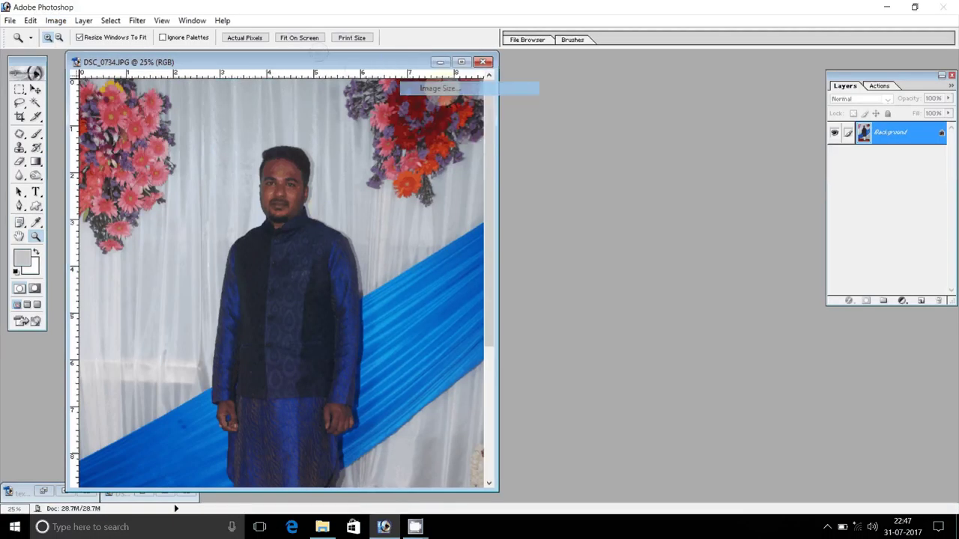
drag(438, 271, 397, 300)
click(381, 331)
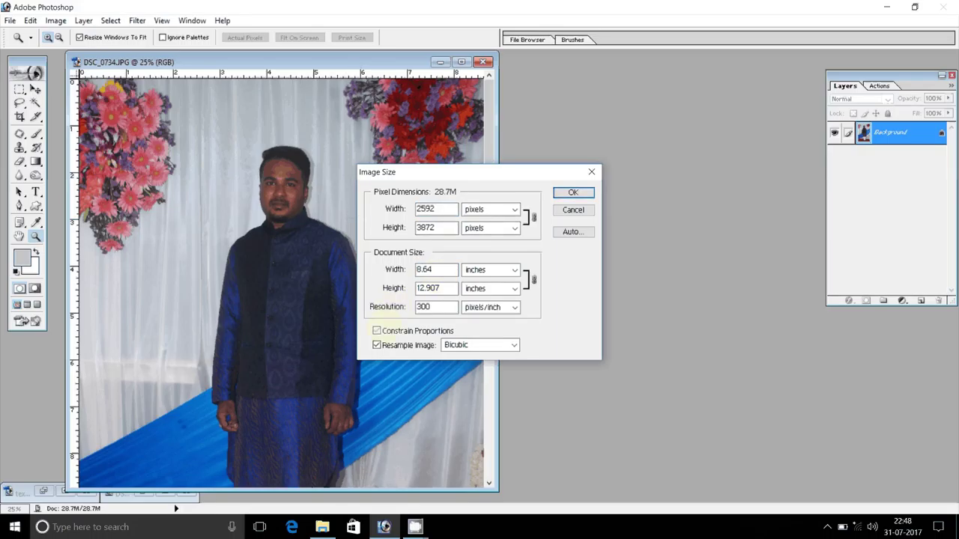
double_click(425, 270)
text(8)
click(573, 192)
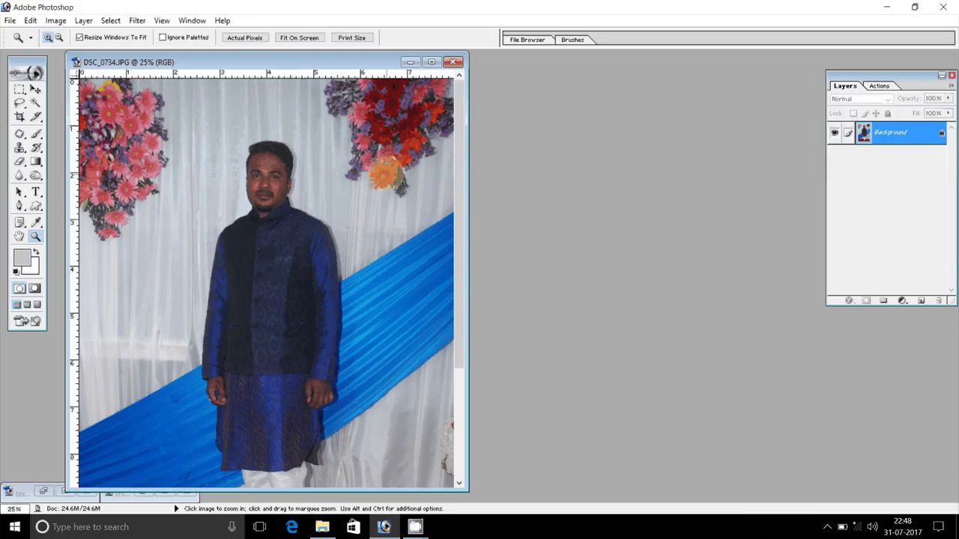
- Resize the image proportionally to a document width of 6 inches at 300 pixels/inch
key(alt+i)
key(i)
drag(427, 270, 412, 270)
text(6)
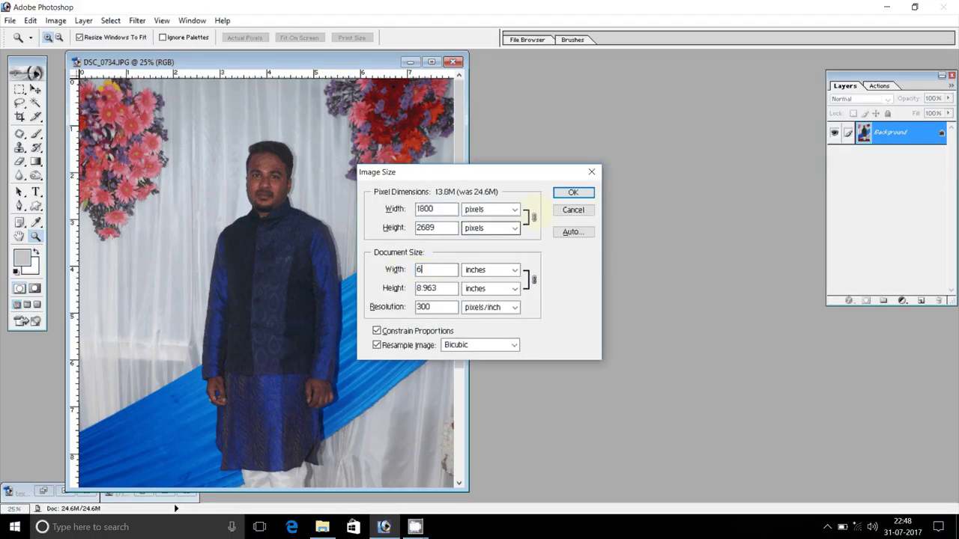
key(Return)
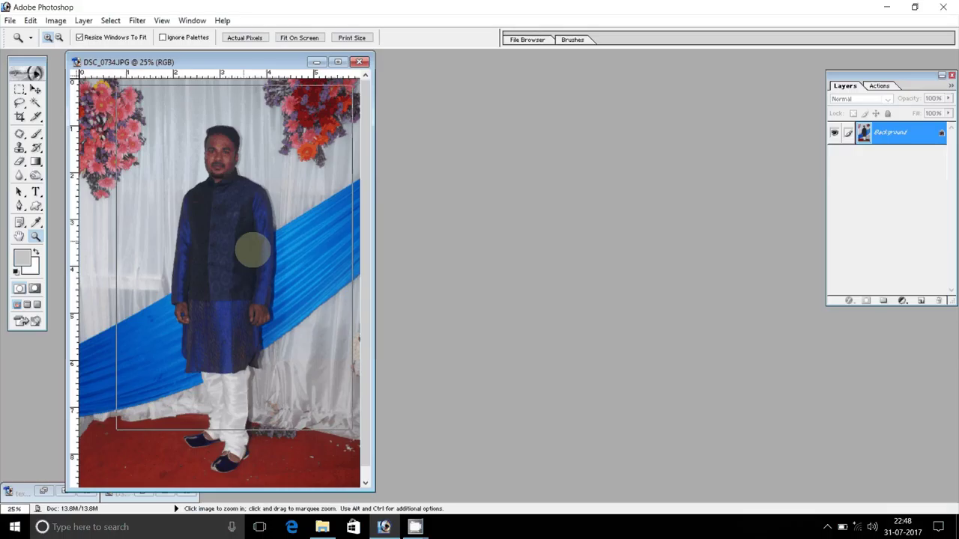
- Run the saved Action 8 on the man's photo to brighten and correct it
click(348, 277)
click(279, 220)
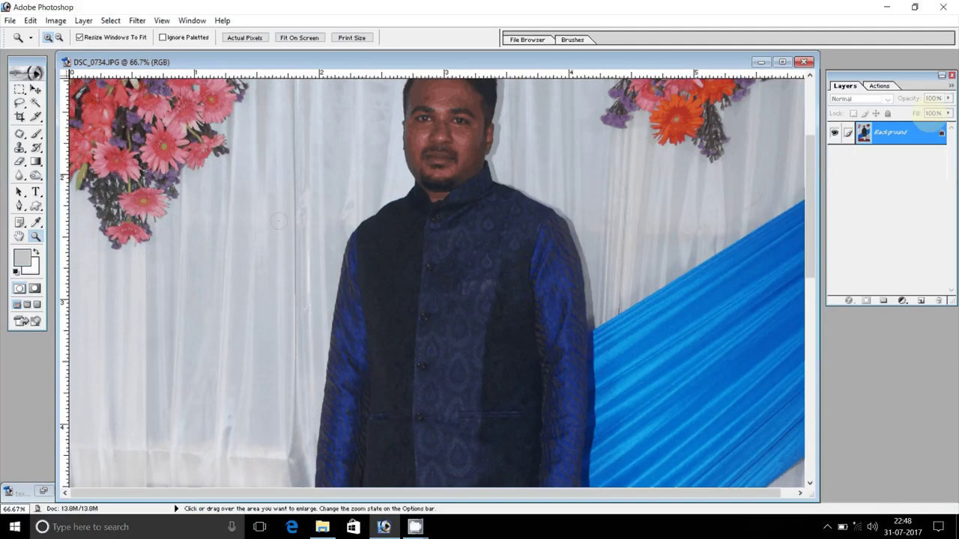
click(884, 86)
scroll(891, 98, up, 1)
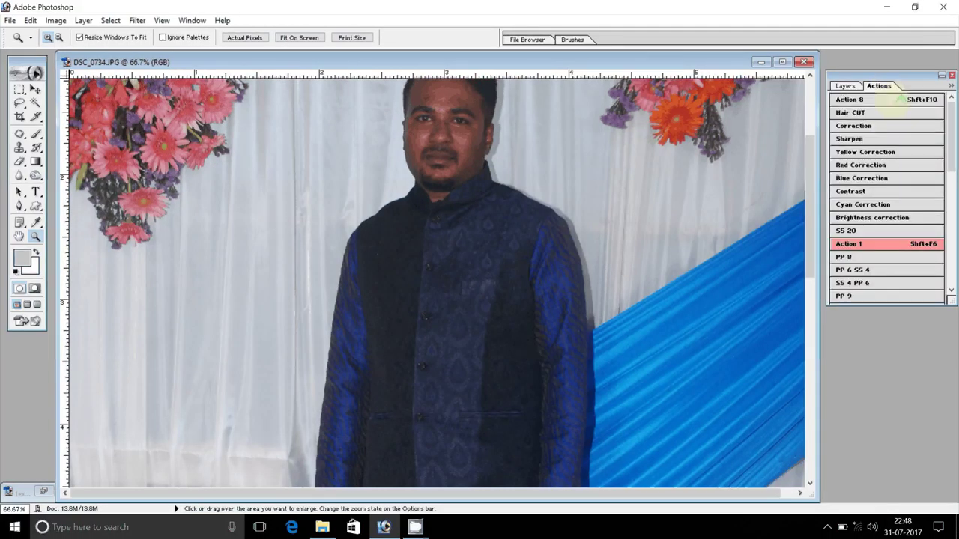
click(903, 105)
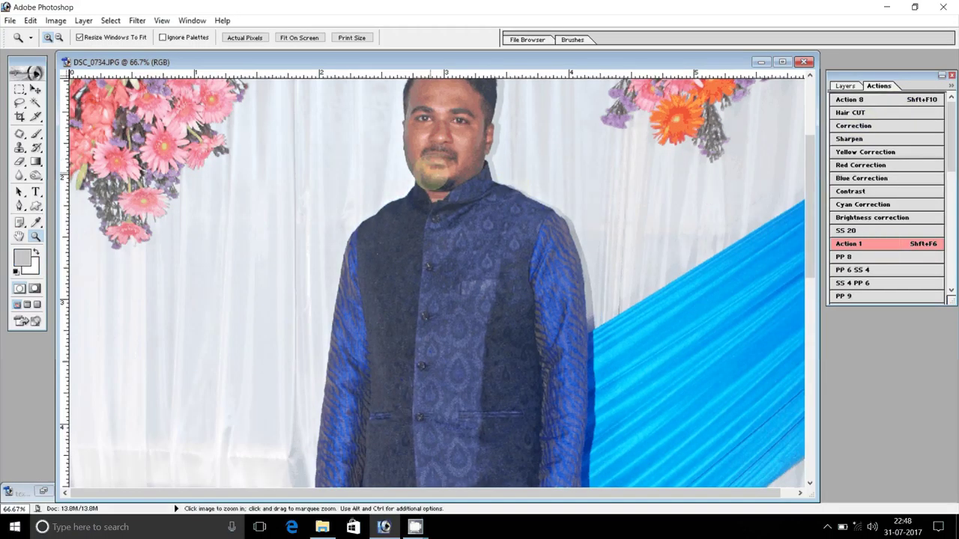
- Set up the Blur tool with a 30-pixel brush for retouching the man's face
click(433, 170)
double_click(435, 210)
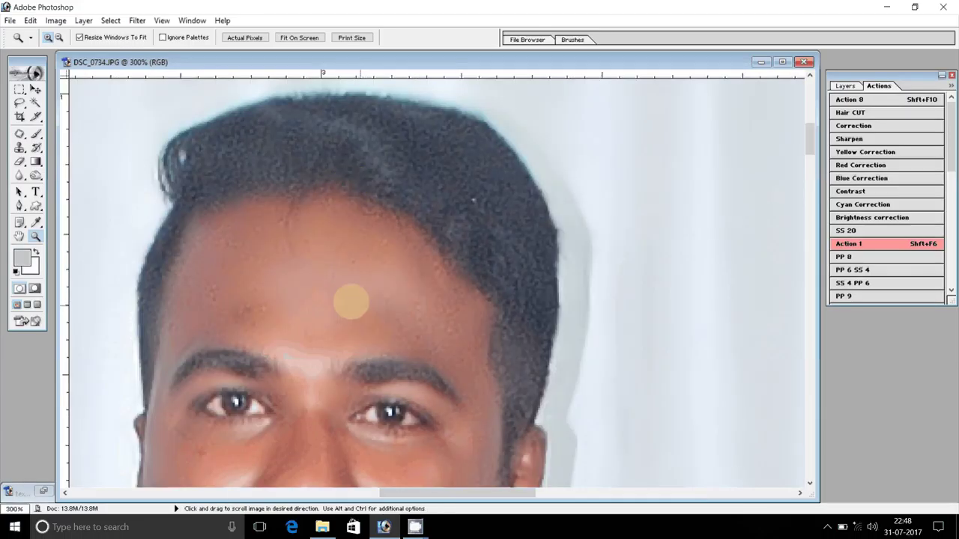
drag(351, 302, 404, 118)
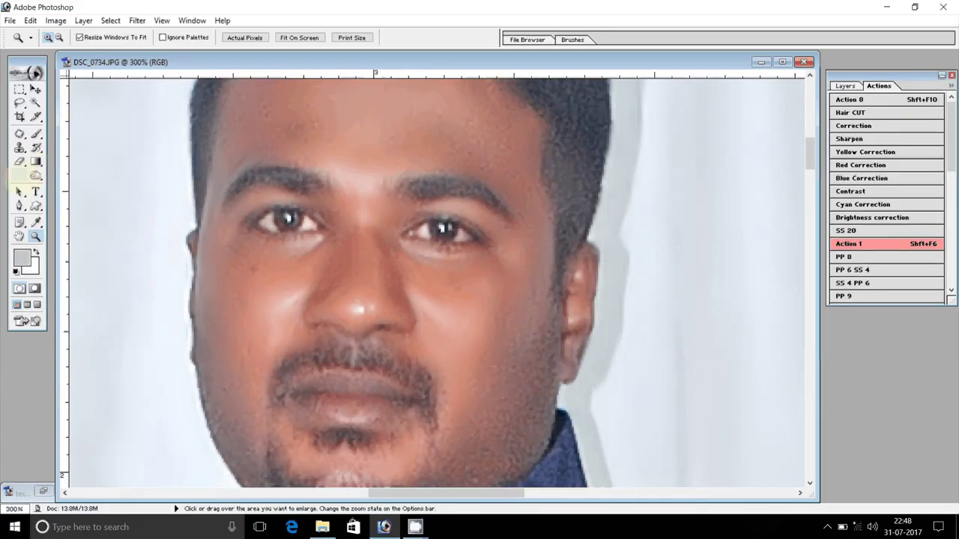
click(21, 177)
drag(331, 123, 313, 220)
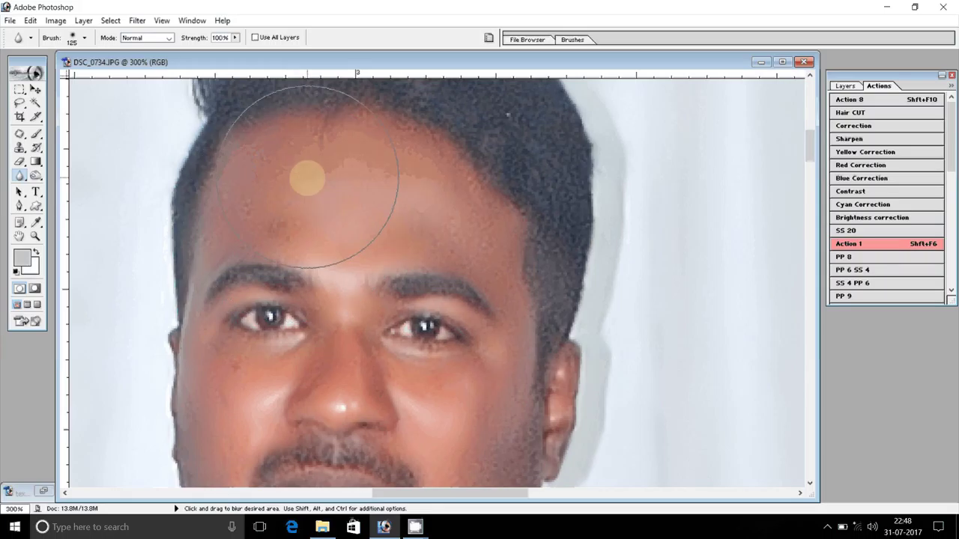
key(bracketleft)
key(bracketleft)
key(bracketleft)
key(bracketleft)
key(bracketleft)
key(bracketleft)
key(bracketleft)
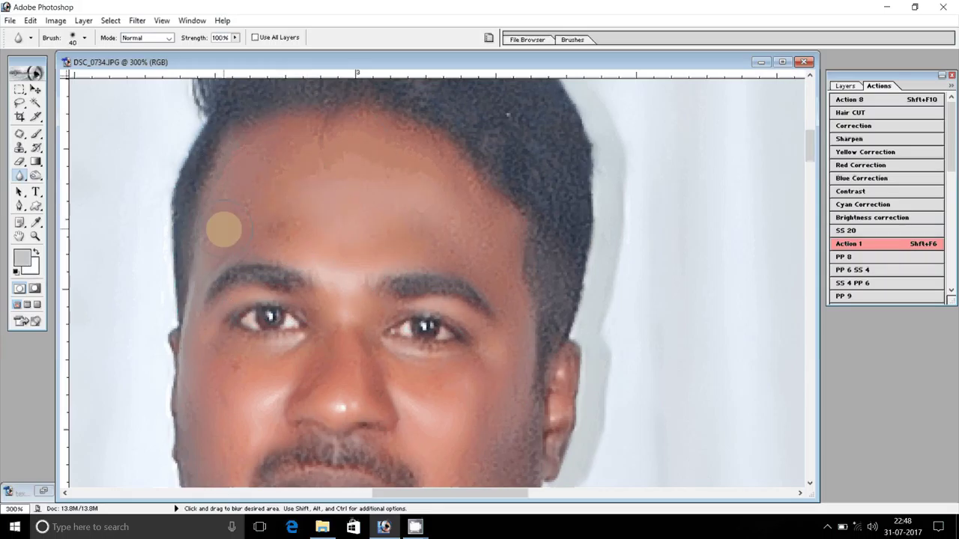
key(bracketleft)
- Blur the skin on the man's forehead, cheeks and jaw to smooth its rough texture
mouse_move(235, 203)
mouse_down()
mouse_move(293, 213)
mouse_move(364, 143)
mouse_move(473, 239)
mouse_move(441, 192)
mouse_move(421, 238)
mouse_up()
drag(527, 323, 478, 161)
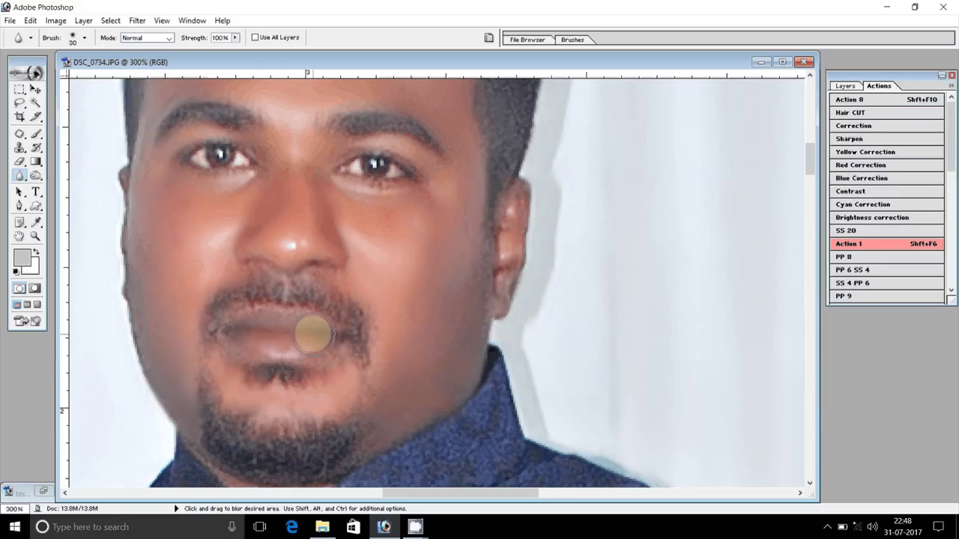
scroll(299, 311, up, 3)
scroll(270, 277, up, 3)
drag(253, 266, 251, 268)
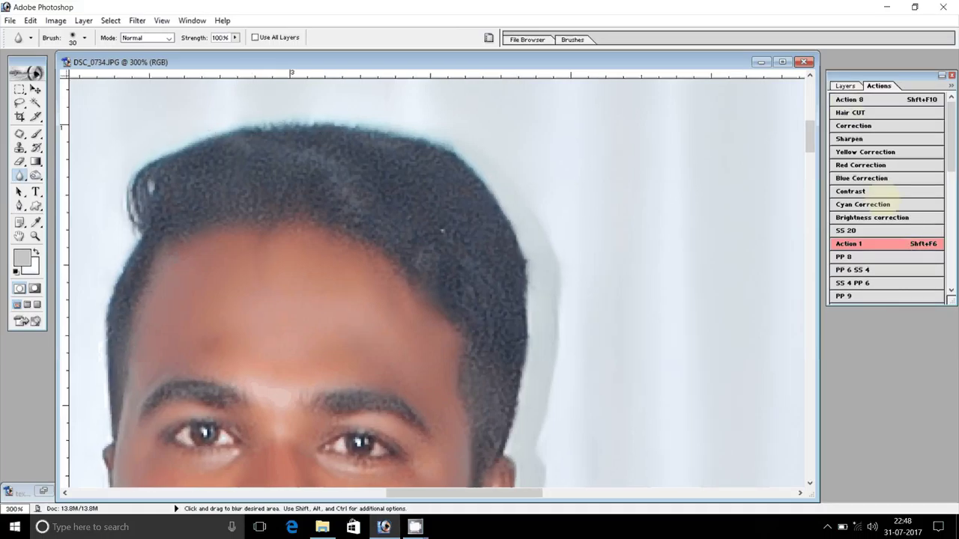
- Add a Selective Color adjustment with Black at 22% for the Blacks, and merge it into the man's photo
click(843, 85)
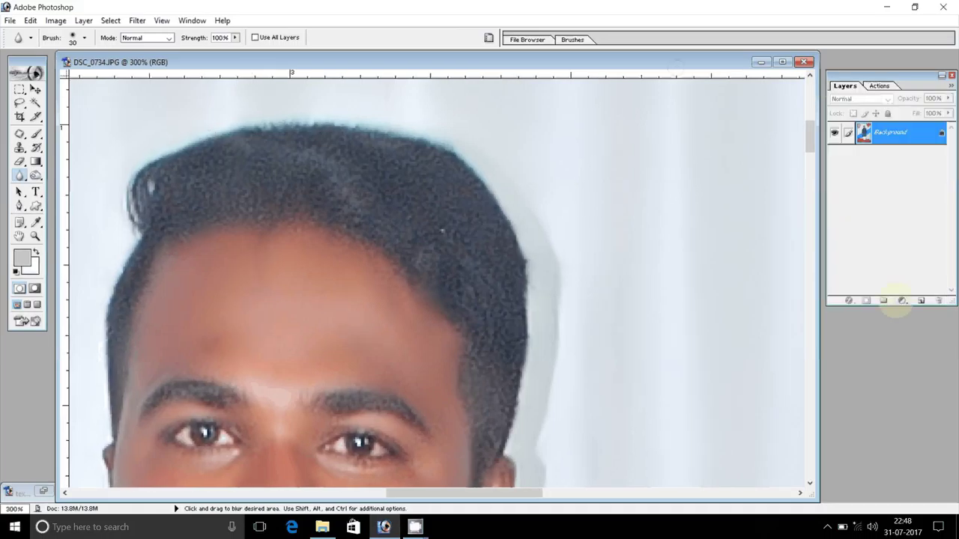
click(902, 301)
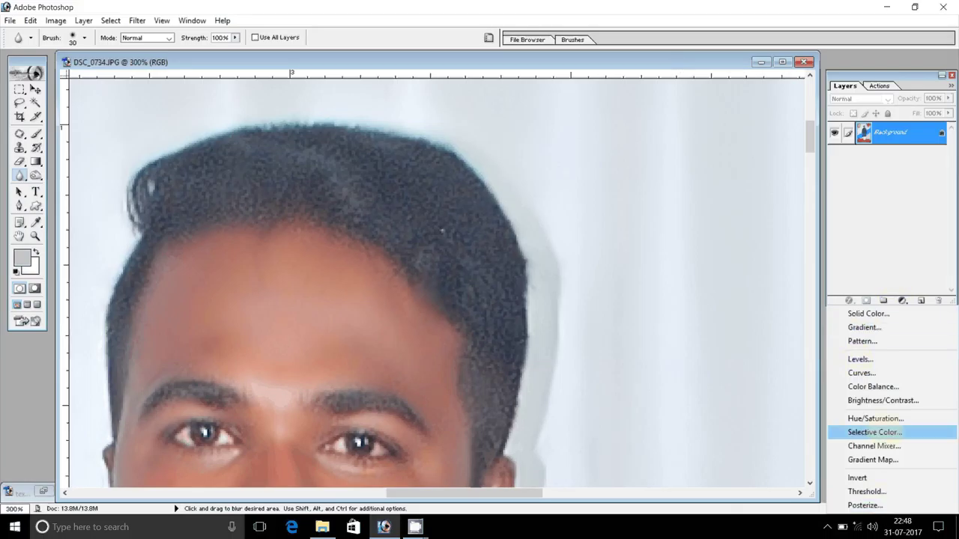
click(874, 432)
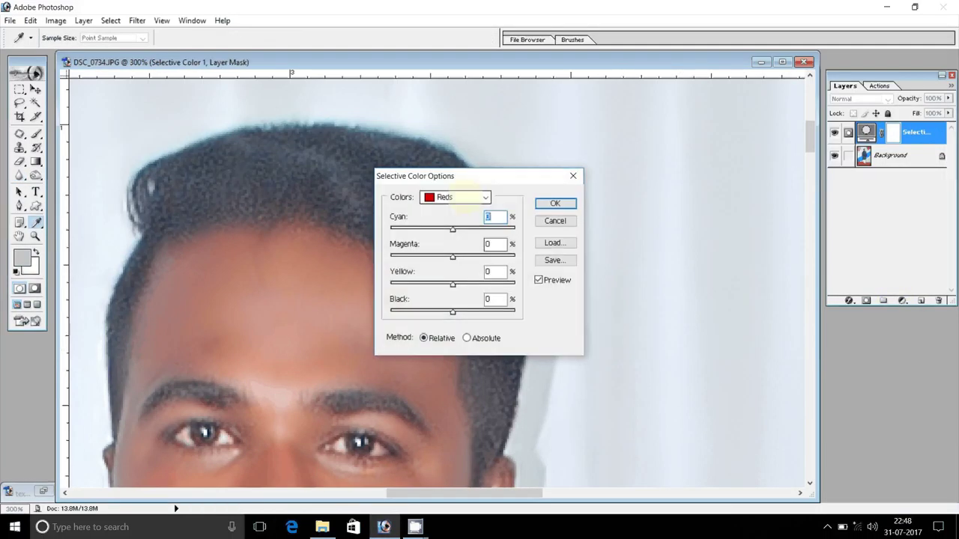
click(456, 197)
click(450, 290)
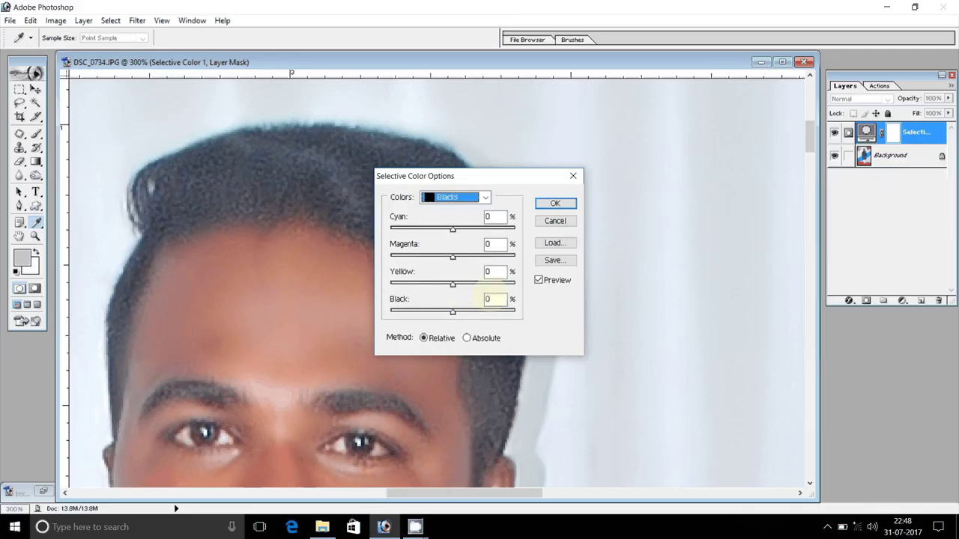
double_click(488, 300)
text(20)
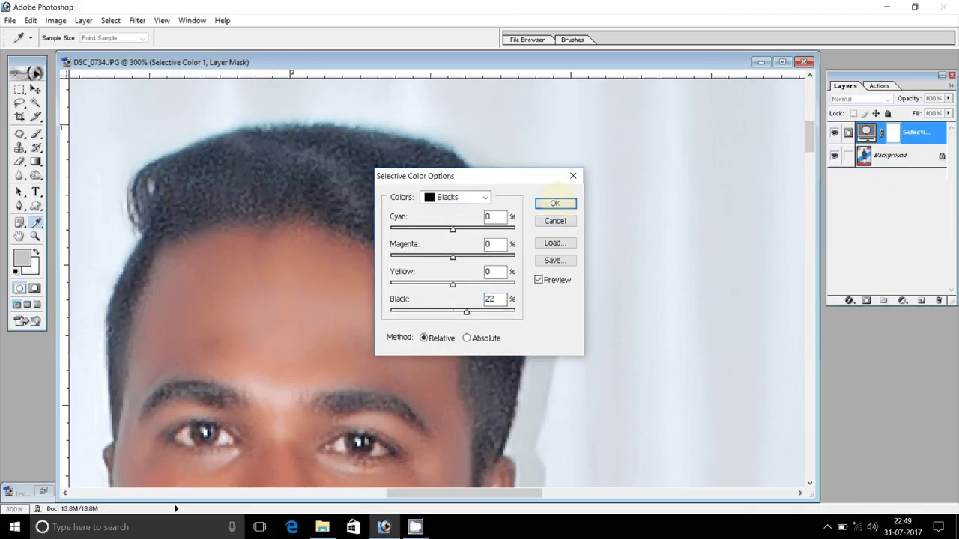
click(552, 201)
key(r)
key(ctrl+e)
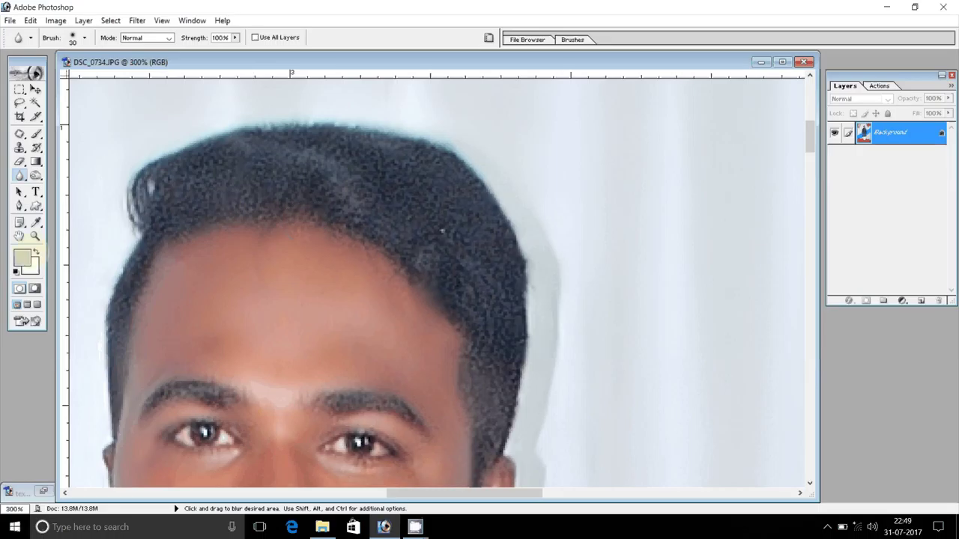
- Start a Pen path at the hair on the image's left side and trace over the head down to the opposite ear
key(p)
click(109, 345)
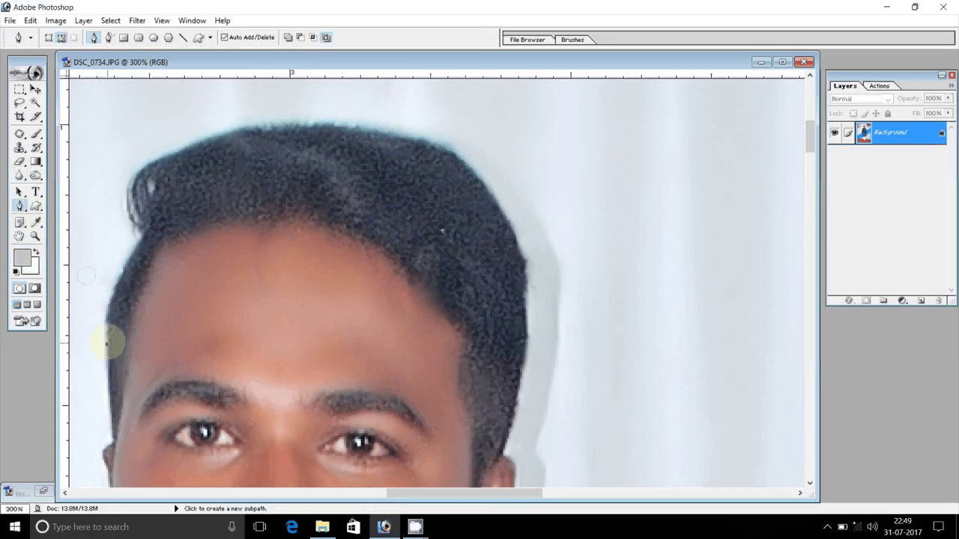
drag(116, 296, 134, 259)
click(139, 237)
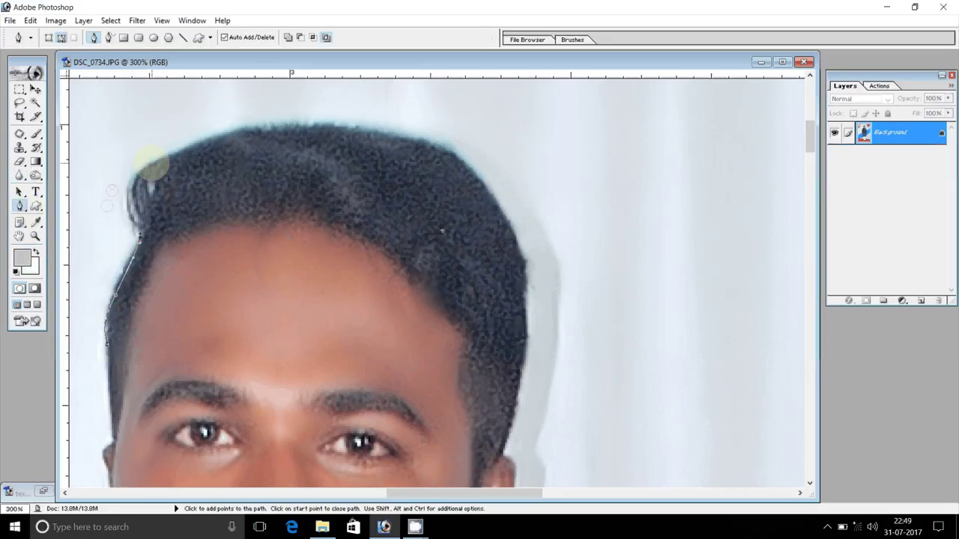
drag(151, 162, 183, 141)
drag(336, 126, 414, 143)
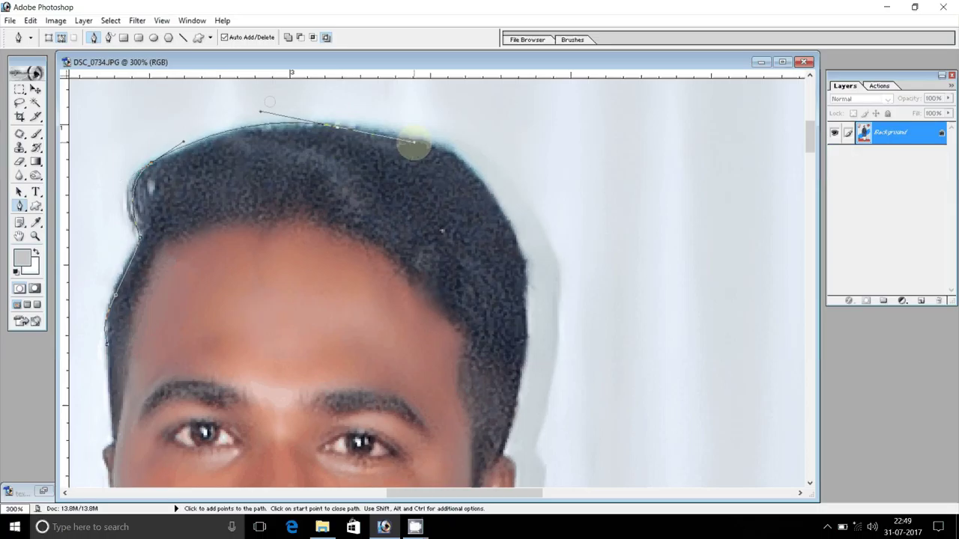
drag(498, 210, 520, 268)
drag(524, 330, 453, 187)
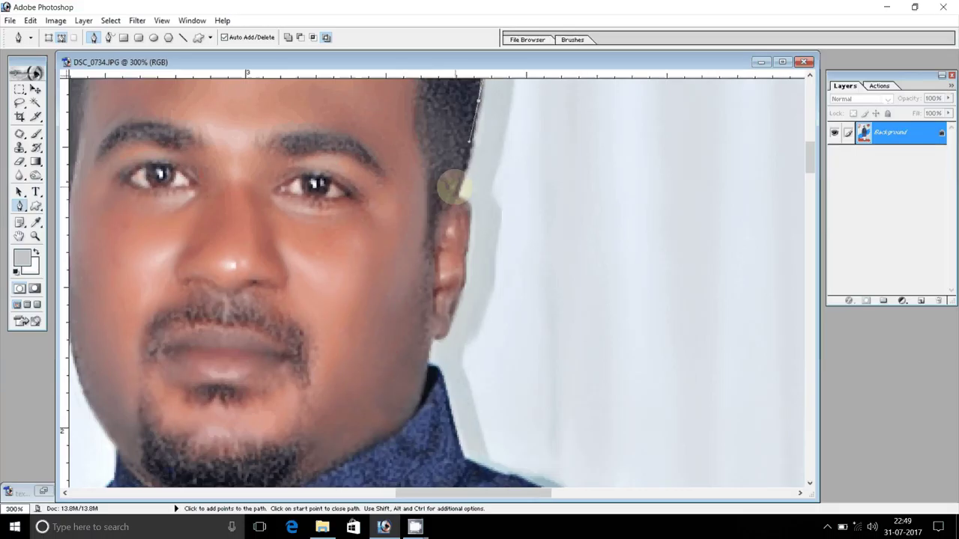
- Continue the path around the ear on the image's right side and down the neck onto the vest collar
click(456, 196)
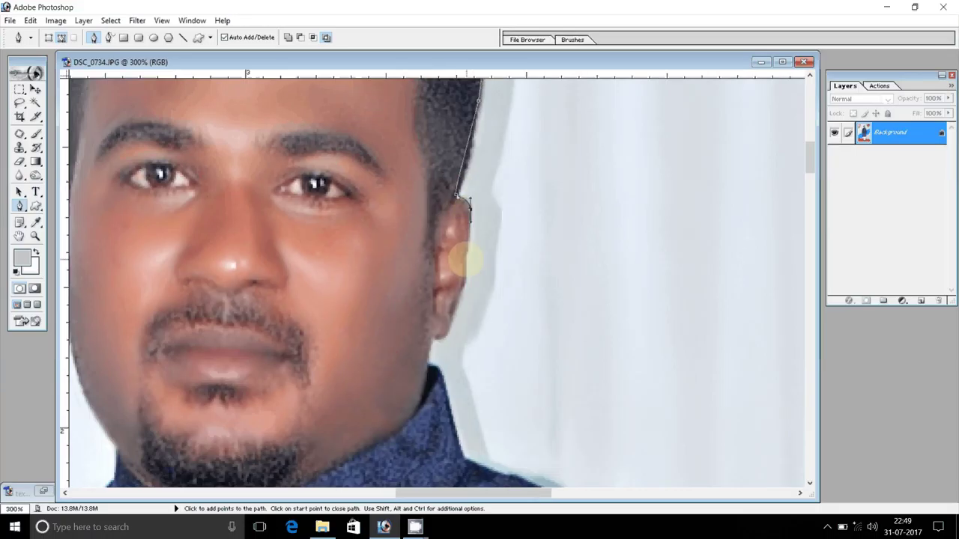
click(449, 332)
click(433, 338)
click(427, 361)
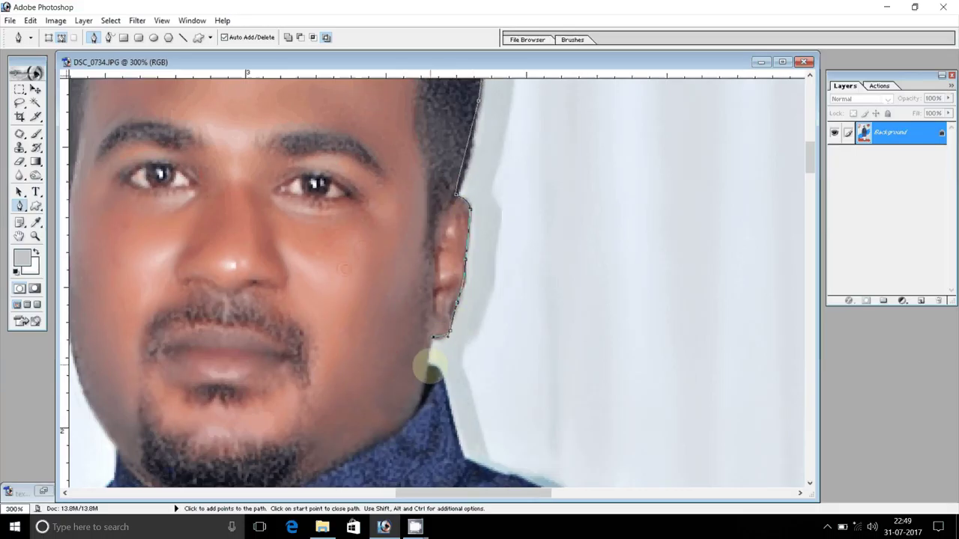
drag(427, 368, 451, 251)
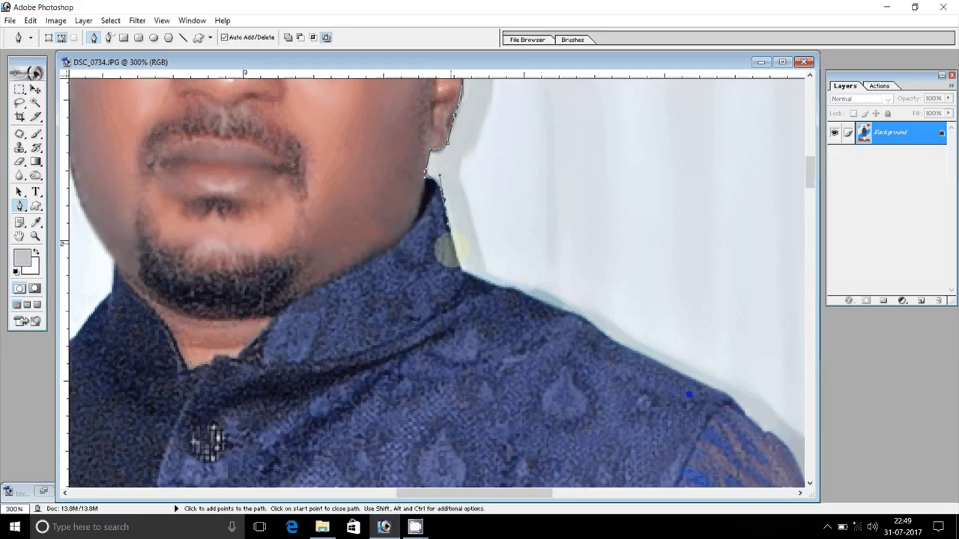
- Extend the path from the base of the collar along the shoulder and over the top of the sleeve
click(461, 279)
click(488, 292)
click(518, 301)
click(552, 309)
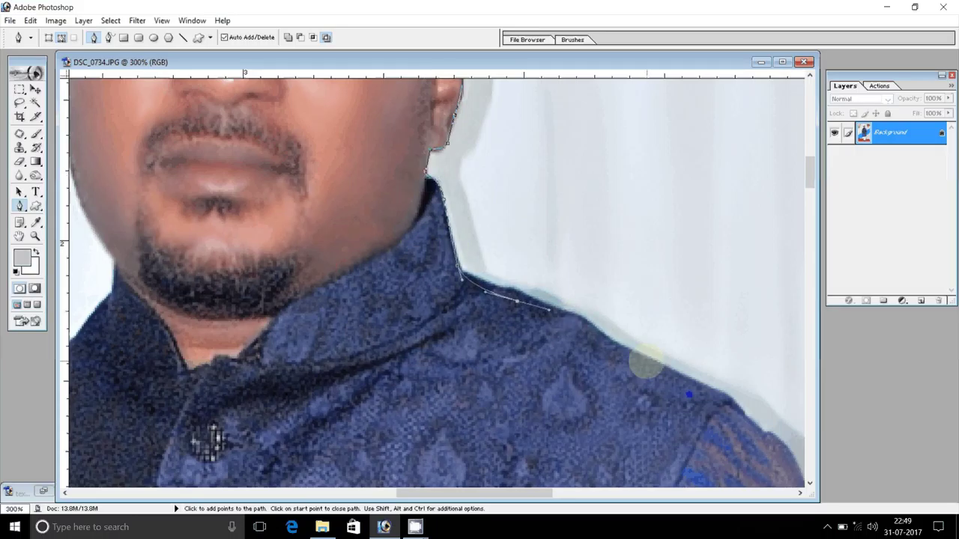
drag(644, 360, 700, 384)
drag(704, 382, 513, 239)
drag(599, 324, 623, 370)
drag(670, 266, 532, 137)
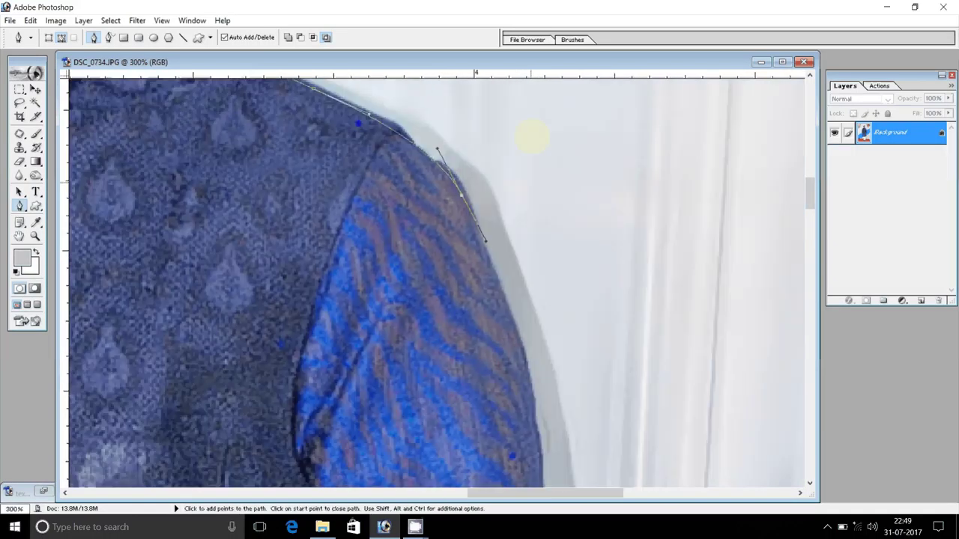
- Trace the path down the outer edge of the sleeve to the cuff at the wrist
drag(528, 388, 420, 266)
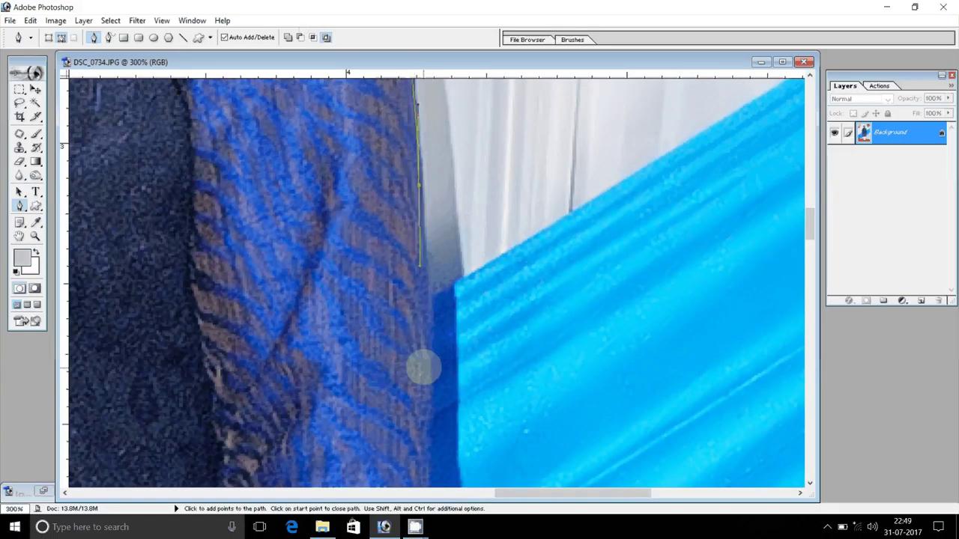
drag(423, 367, 421, 129)
drag(411, 439, 433, 87)
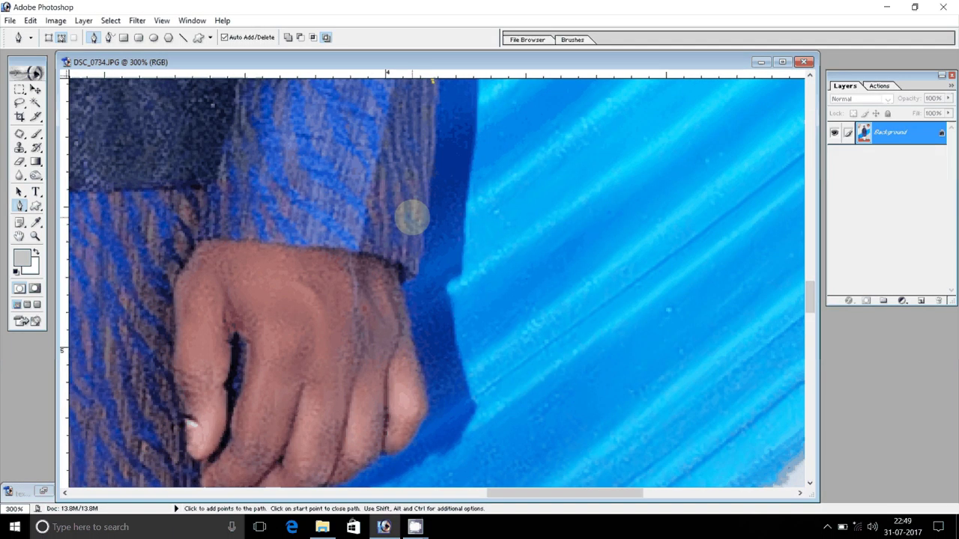
drag(420, 236, 417, 268)
drag(408, 275, 429, 179)
- Outline the outer side of the hand and the fingertips down to the kurta edge, redoing the misplaced anchor point
click(427, 187)
click(400, 223)
click(380, 225)
click(363, 243)
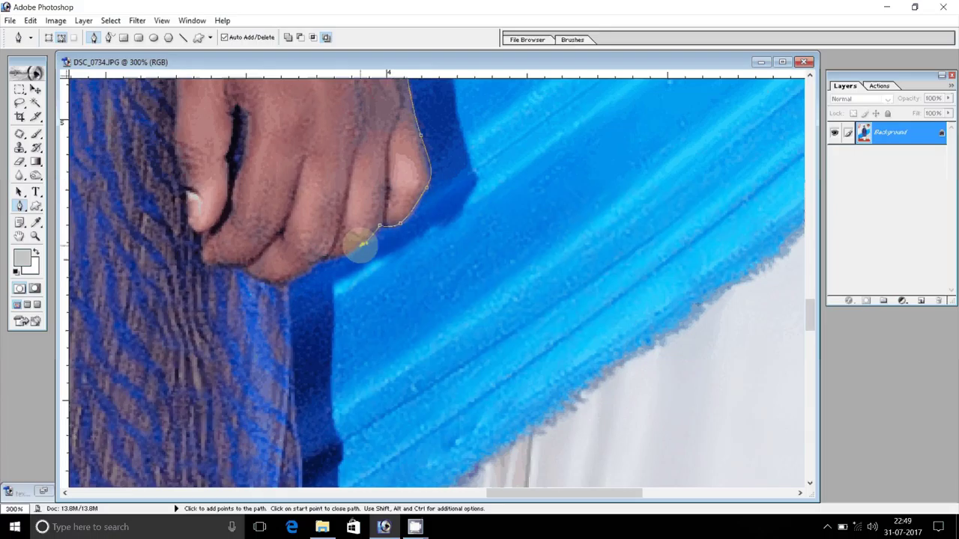
click(349, 252)
click(302, 267)
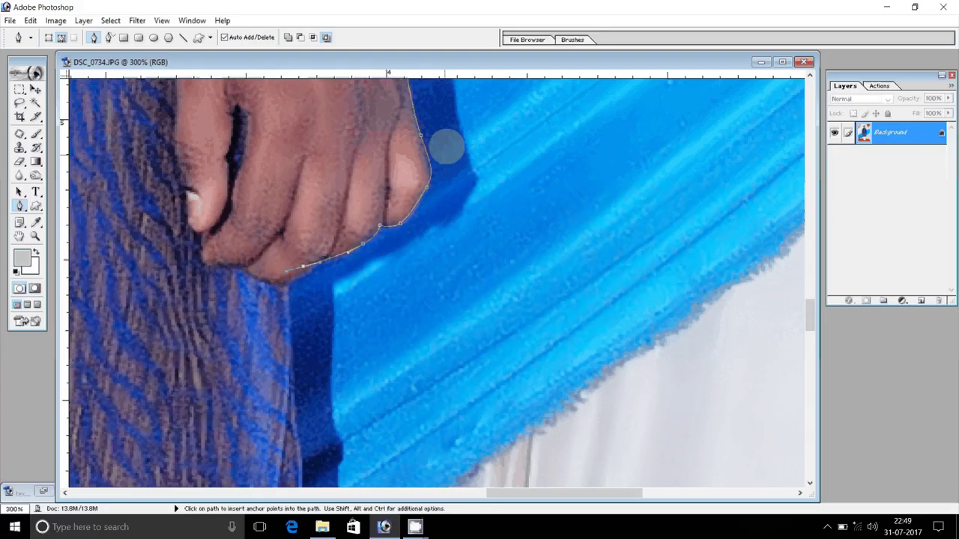
key(ctrl+z)
click(297, 274)
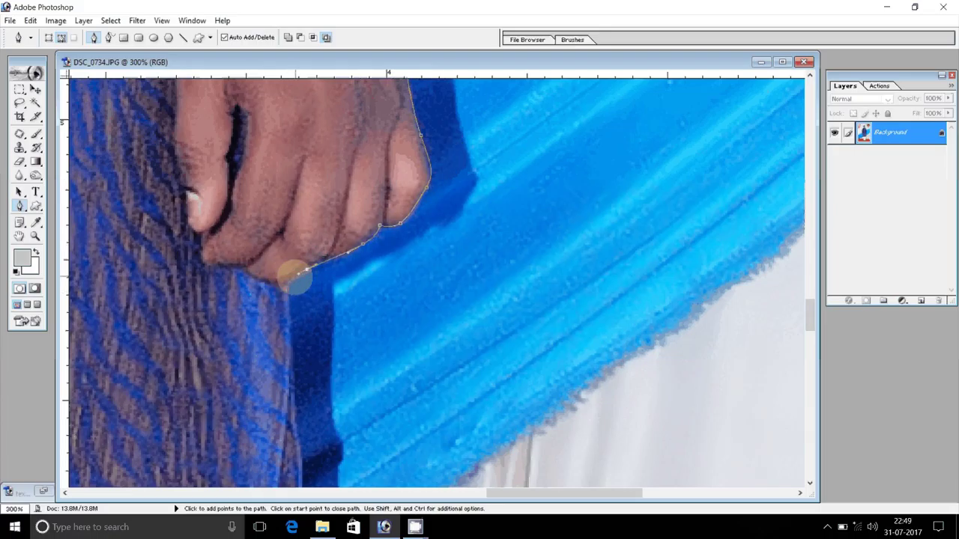
drag(296, 277, 320, 97)
- Continue the path down the kurta's side edge, around its bottom corner and along the hem to the slit
click(328, 320)
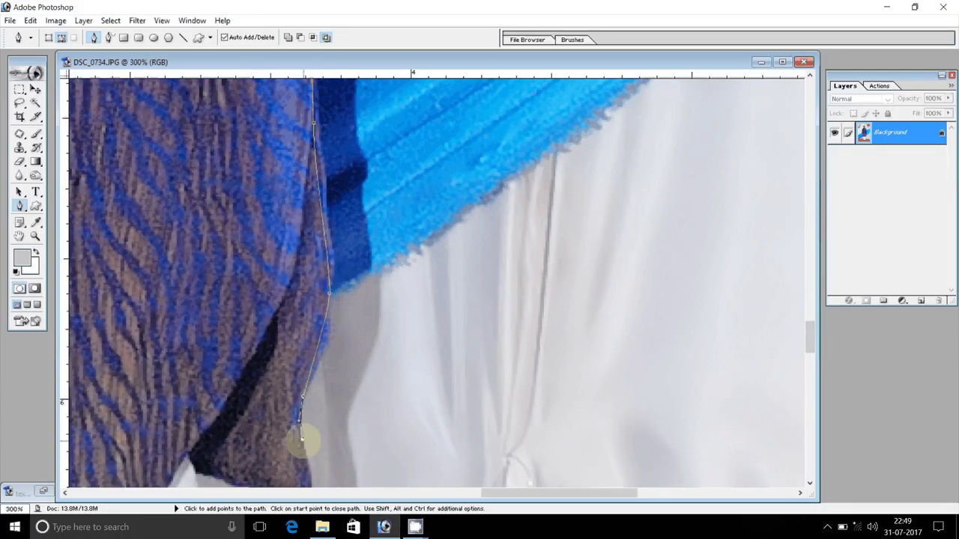
drag(336, 420, 316, 169)
click(317, 186)
click(268, 180)
click(196, 154)
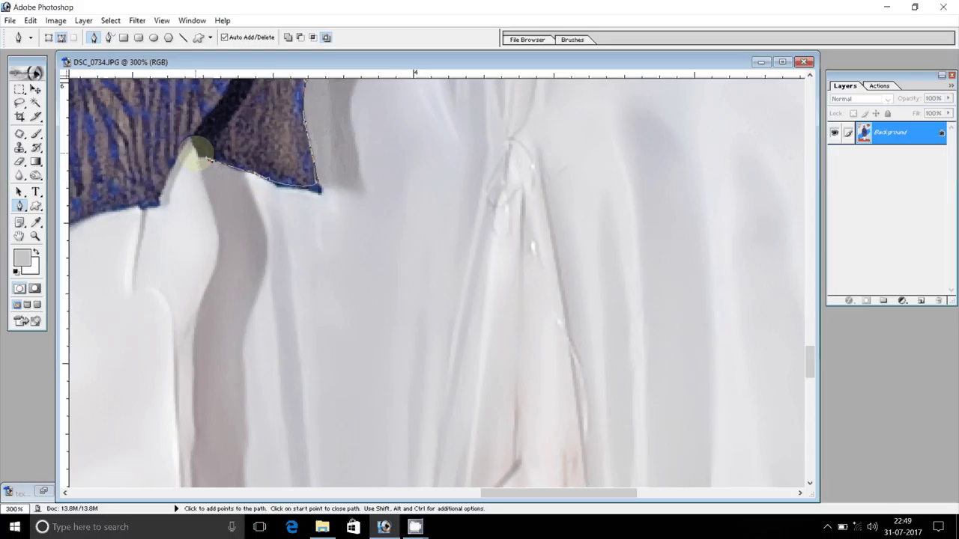
- Trace the outer edge of the white trouser leg from the kurta slit down to the back of the shoe
drag(199, 247, 346, 214)
click(332, 379)
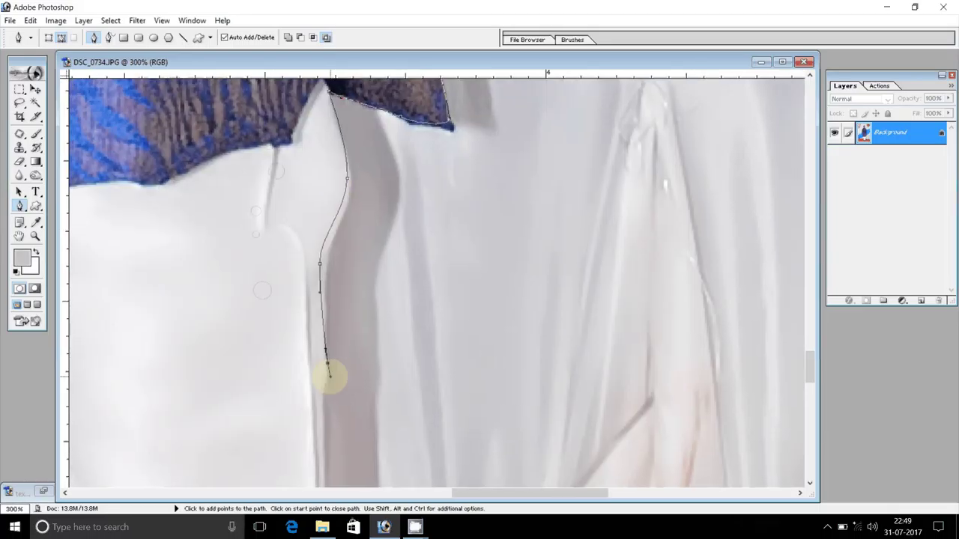
drag(332, 379, 362, 149)
drag(360, 206, 364, 251)
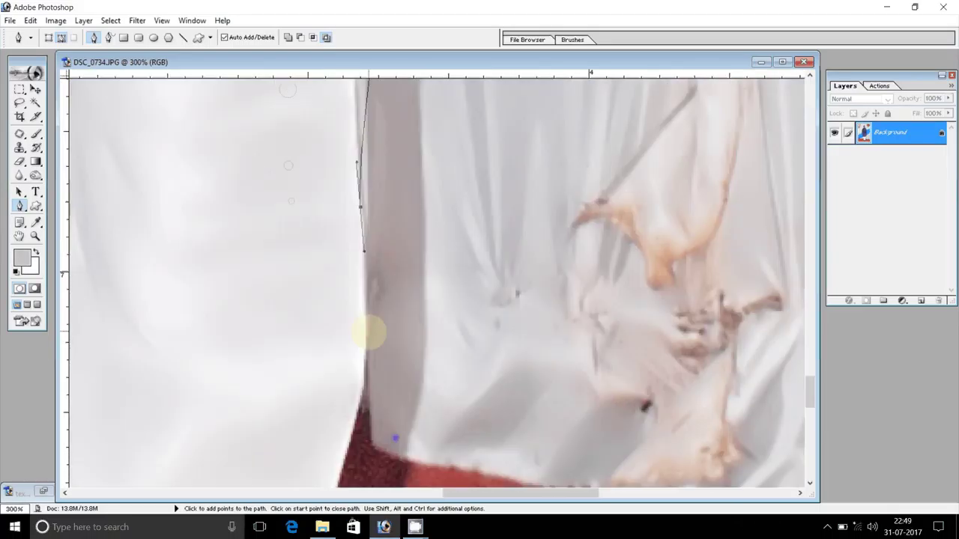
drag(368, 332, 380, 66)
drag(341, 245, 394, 222)
click(389, 236)
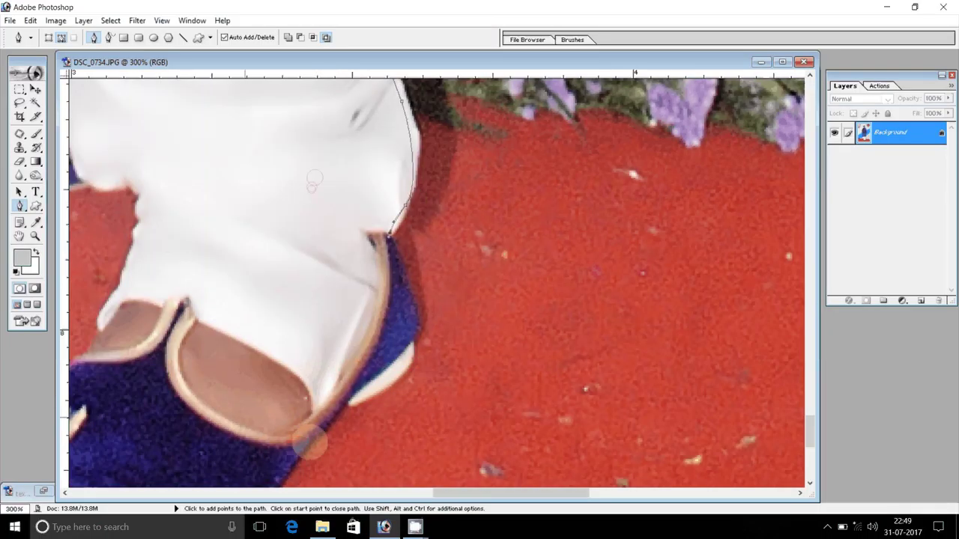
- Outline the front shoe around its heel, sole and toe up to its upper edge
drag(417, 319, 418, 366)
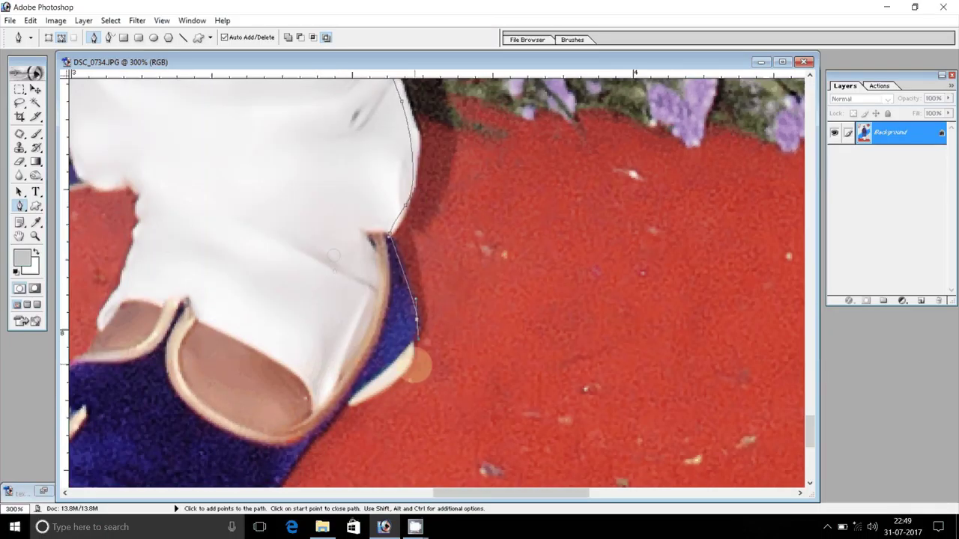
click(344, 406)
drag(343, 406, 557, 167)
drag(482, 262, 459, 286)
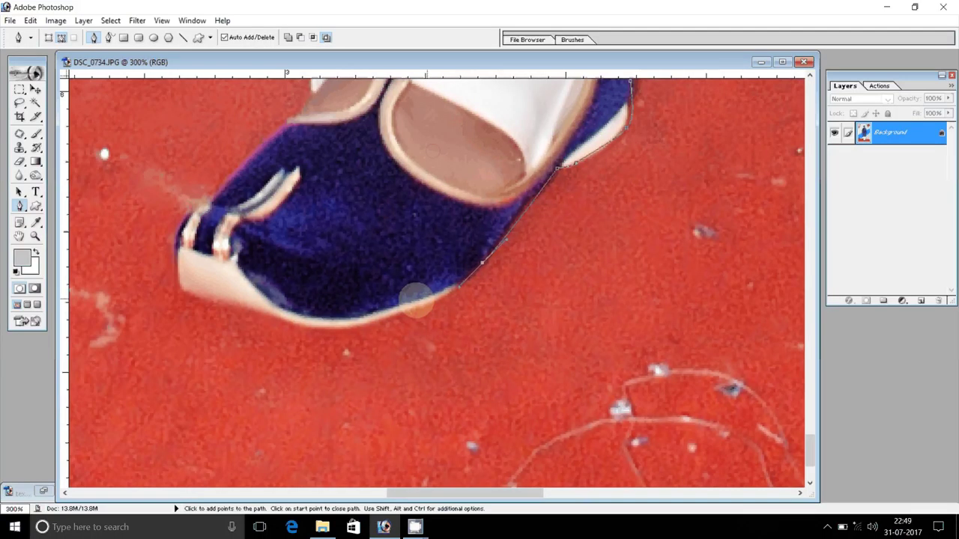
drag(357, 322, 328, 326)
drag(223, 294, 210, 291)
drag(254, 160, 259, 156)
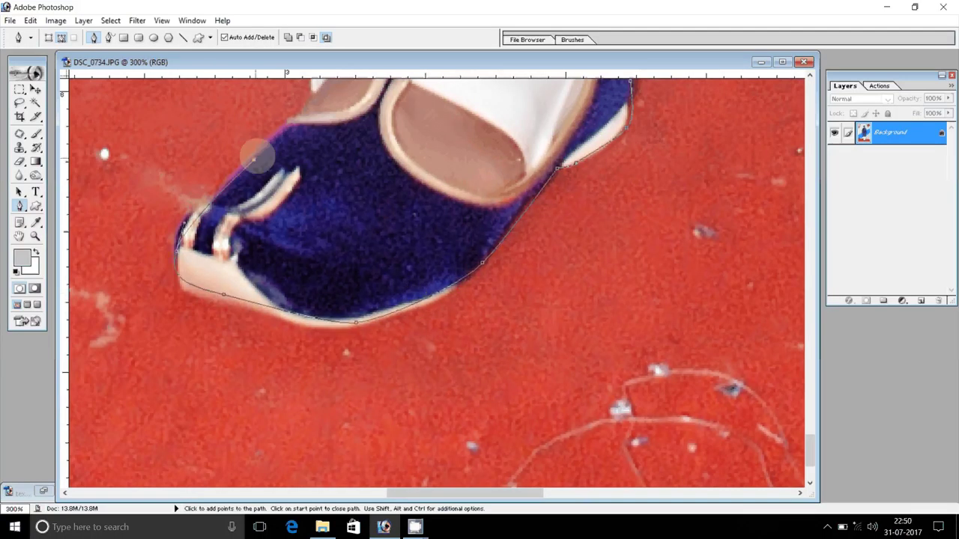
- Continue the path from the front shoe's opening up the inner trouser edge to the gap between the legs
scroll(248, 247, up, 5)
scroll(238, 331, right, 2)
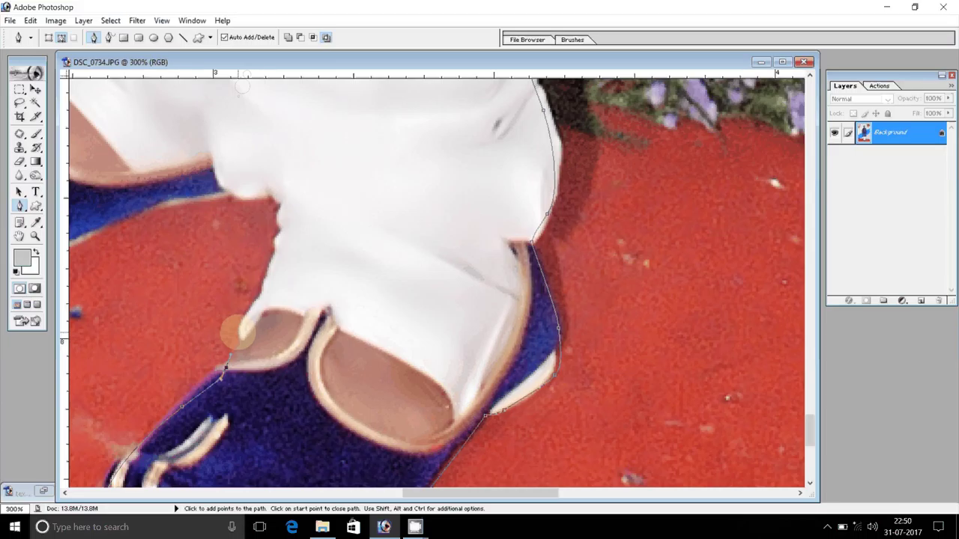
click(238, 332)
click(279, 210)
drag(281, 210, 483, 362)
- Outline the second shoe along its sole, around the toe and back over the top to the ankle
drag(428, 347, 408, 346)
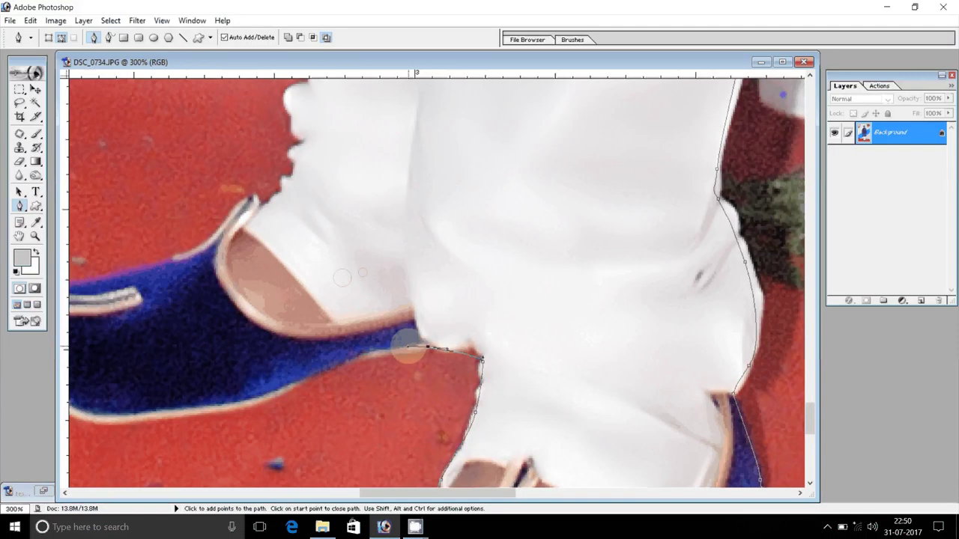
drag(300, 383, 283, 389)
scroll(250, 398, left, 5)
scroll(449, 389, down, 1)
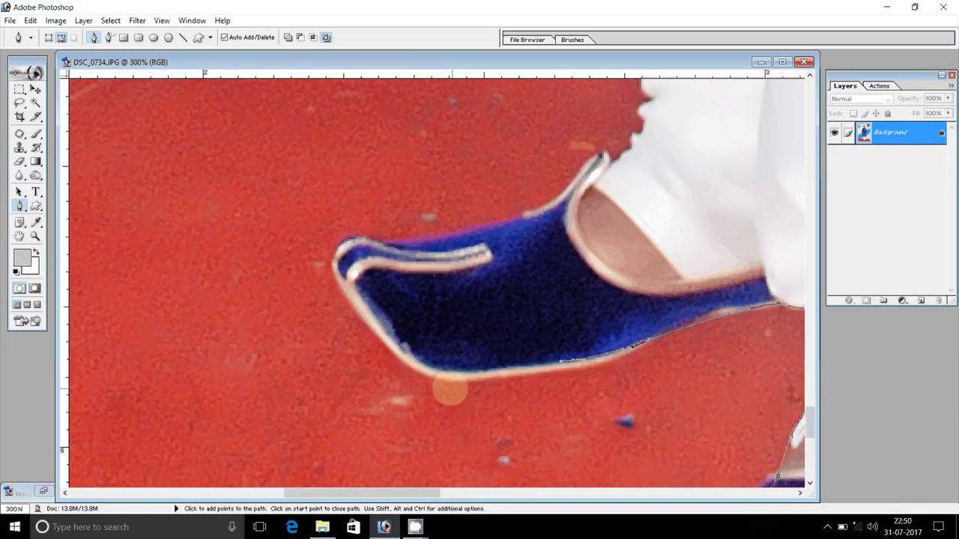
drag(446, 383, 492, 392)
drag(334, 262, 361, 238)
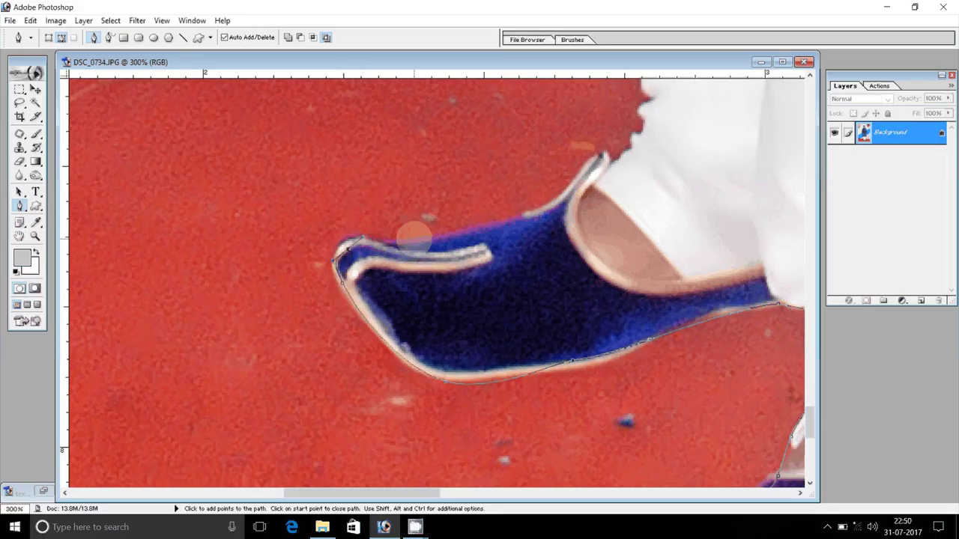
drag(541, 212, 624, 159)
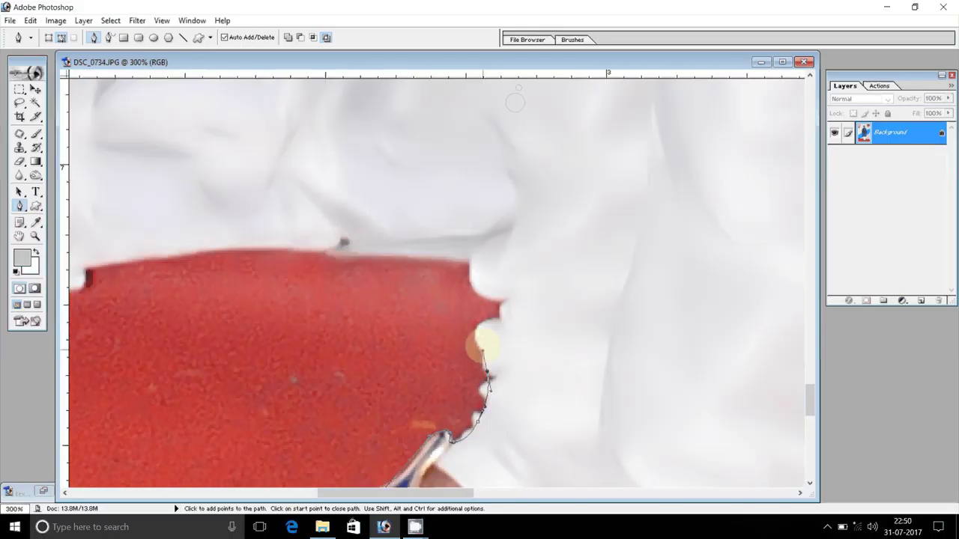
- Trace the path up the ruffled trouser ankle and along the leg edge to the kurta hem
click(478, 290)
drag(500, 318, 650, 391)
drag(675, 365, 672, 341)
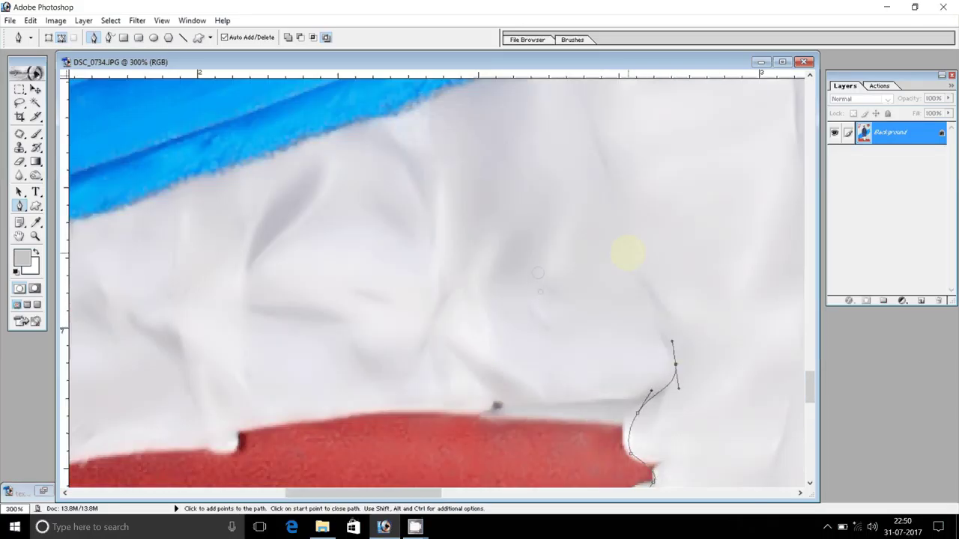
click(627, 253)
drag(609, 195, 526, 248)
drag(503, 144, 193, 239)
drag(178, 176, 449, 302)
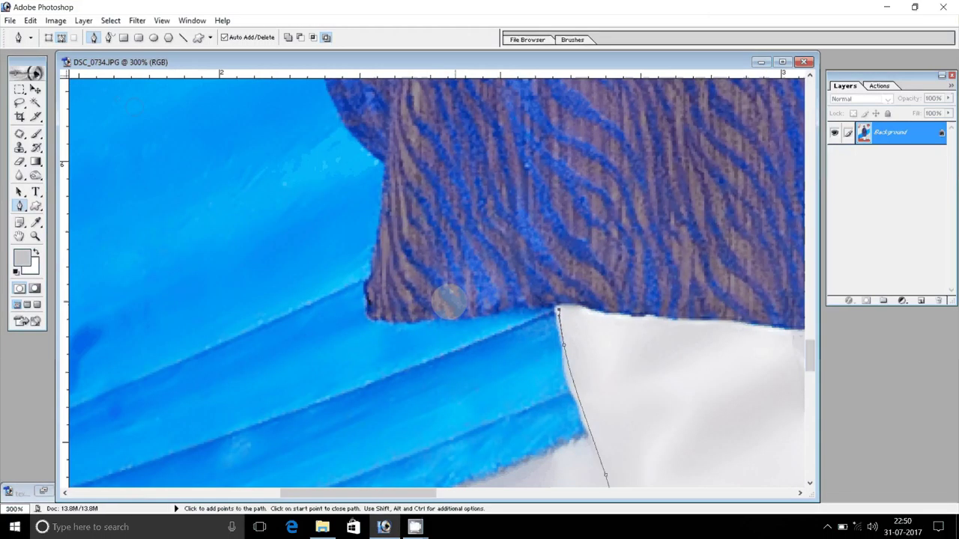
- Continue the path along the kurta hem, around its corner and up the side edge to the hand
drag(375, 313, 376, 269)
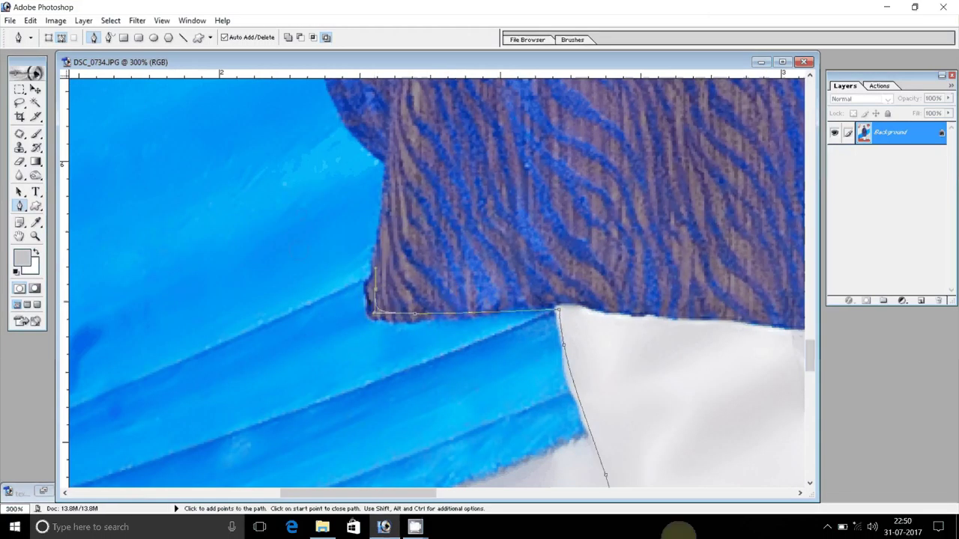
click(388, 163)
drag(364, 183, 332, 136)
drag(334, 92, 310, 385)
click(316, 212)
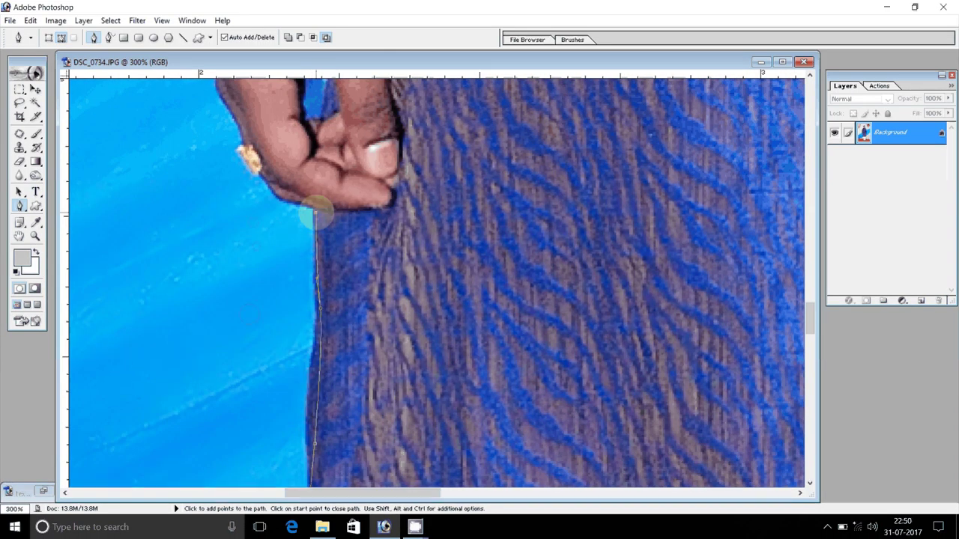
- Outline the hand from the kurta edge around the ring and knuckles up to the sleeve cuff
drag(317, 212, 387, 338)
click(385, 337)
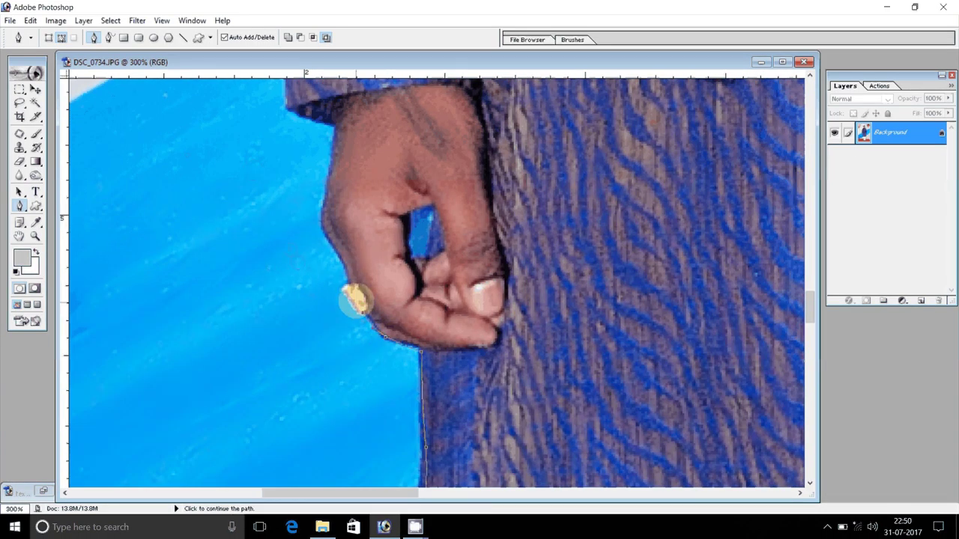
click(356, 299)
click(346, 270)
click(325, 222)
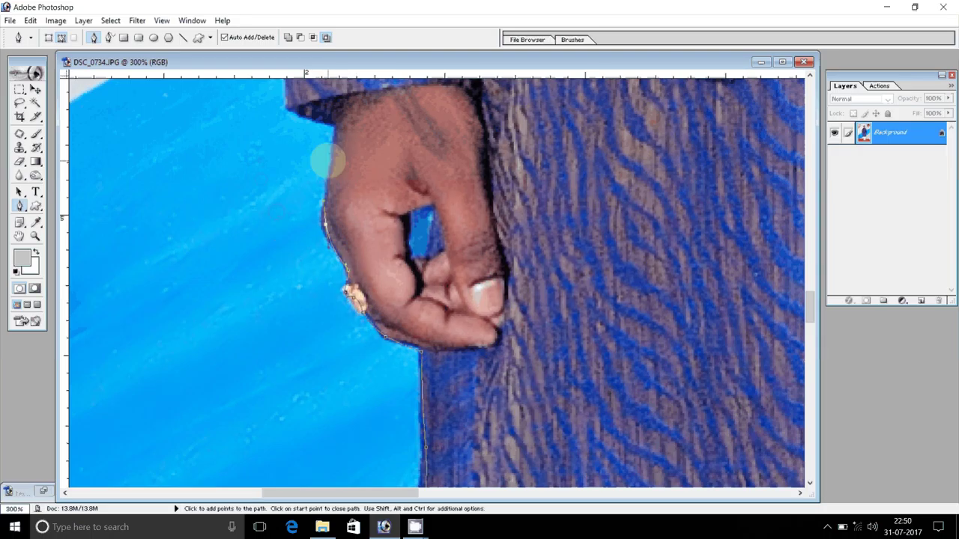
click(340, 128)
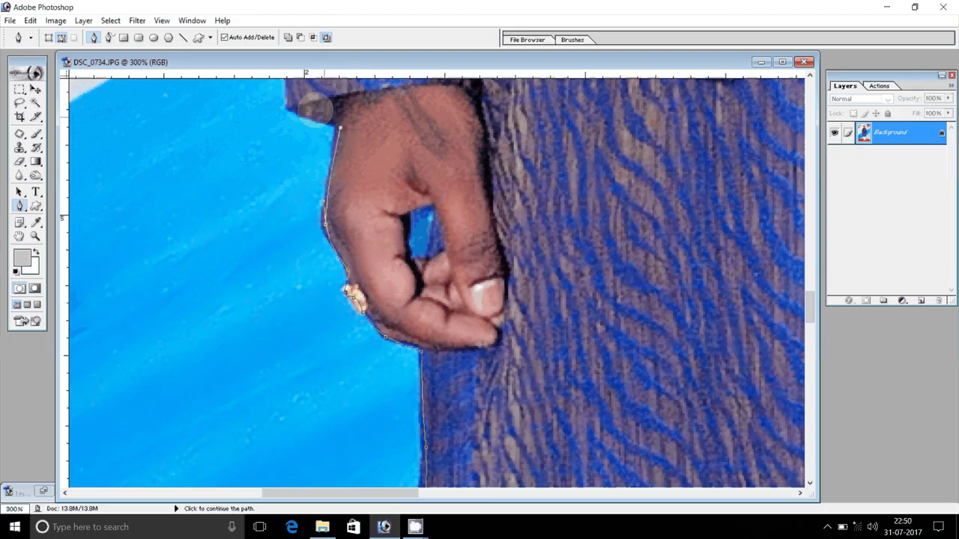
- Trace the path around the sleeve cuff and up the sleeve's outer edge toward the shoulder
drag(315, 109, 374, 337)
click(350, 337)
drag(360, 170, 310, 386)
drag(331, 138, 274, 394)
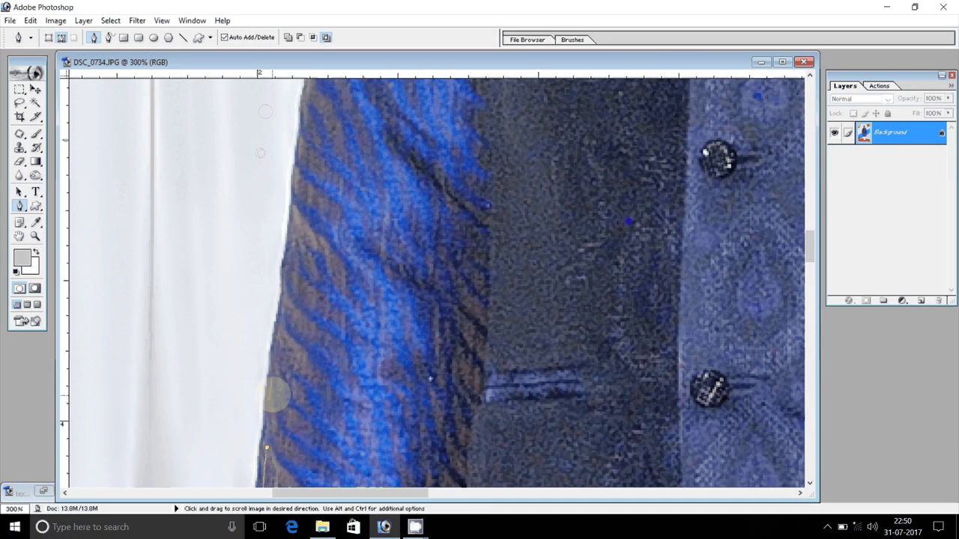
drag(285, 276, 284, 263)
drag(305, 200, 287, 303)
drag(265, 218, 247, 113)
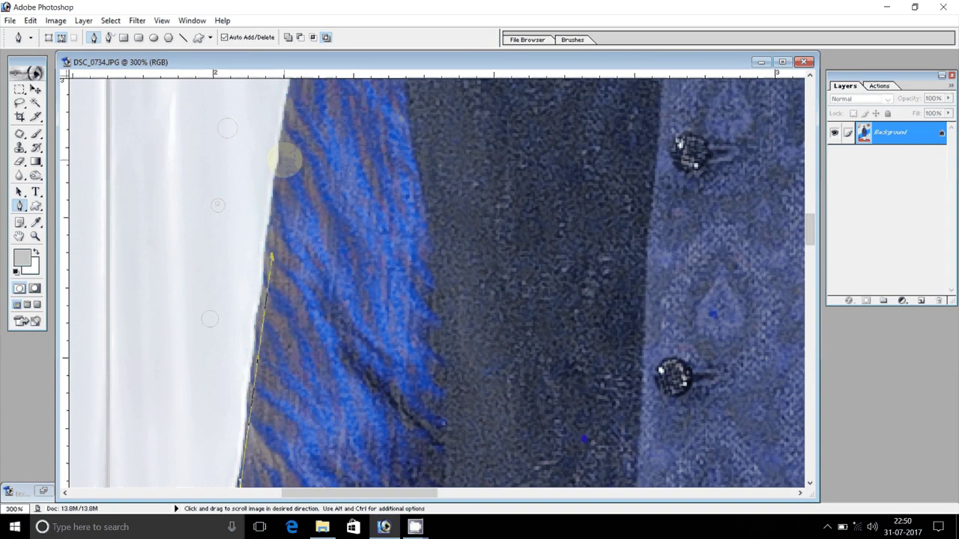
drag(285, 158, 243, 179)
drag(306, 181, 280, 350)
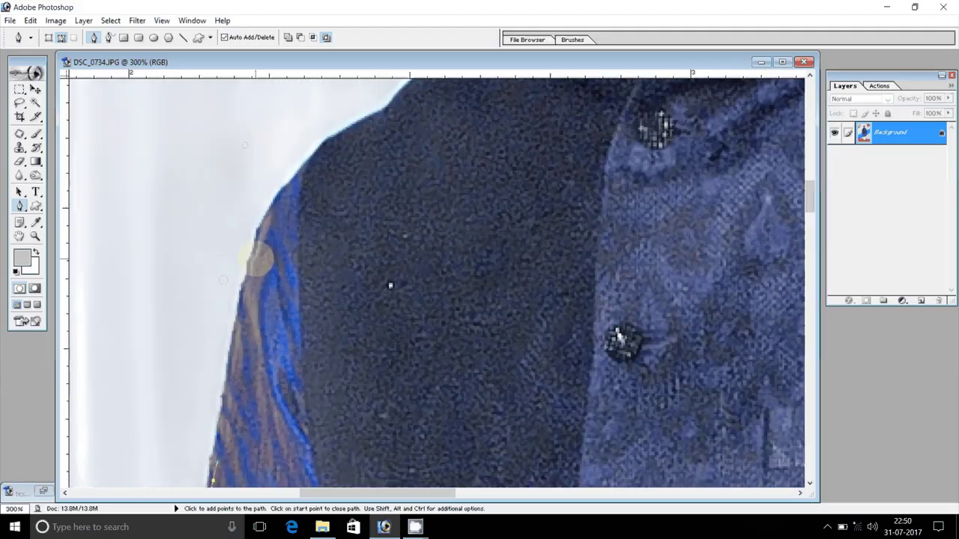
- Continue the path over the shoulder and up the collar edge to the neck
click(272, 198)
click(292, 172)
click(324, 149)
click(356, 126)
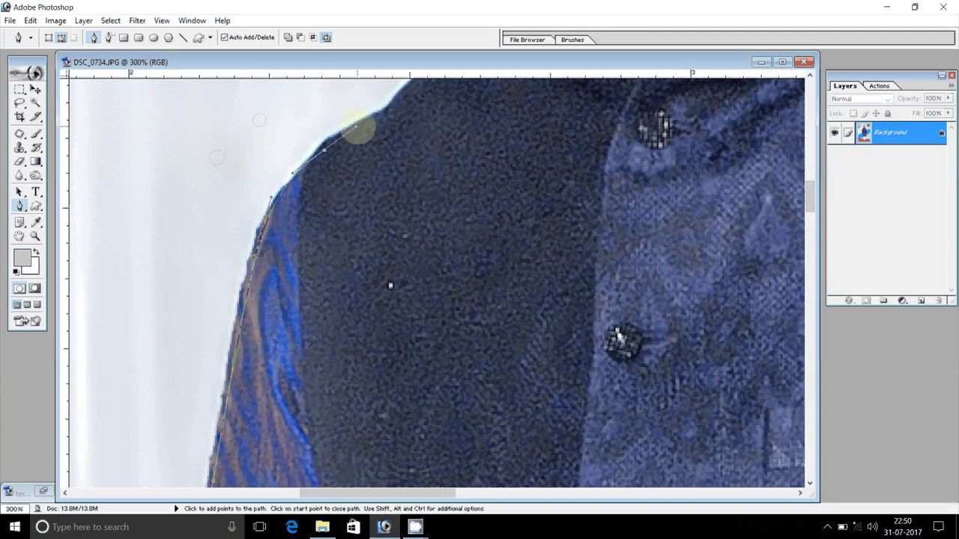
drag(387, 123, 229, 334)
drag(270, 287, 313, 264)
click(368, 244)
click(403, 197)
click(400, 161)
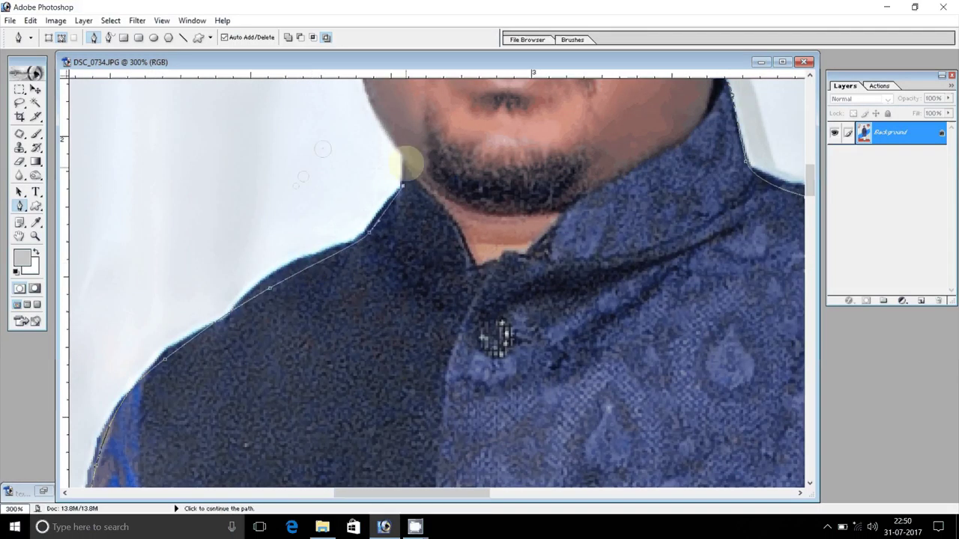
- Trace the jaw, cheek and ear up to the hair and close the path around the figure
drag(370, 104, 321, 314)
click(322, 335)
click(316, 308)
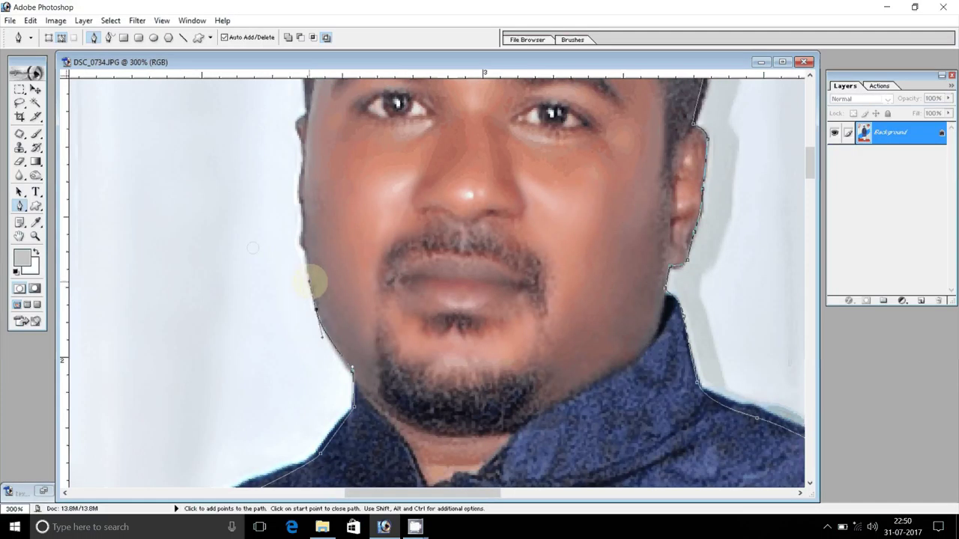
click(306, 250)
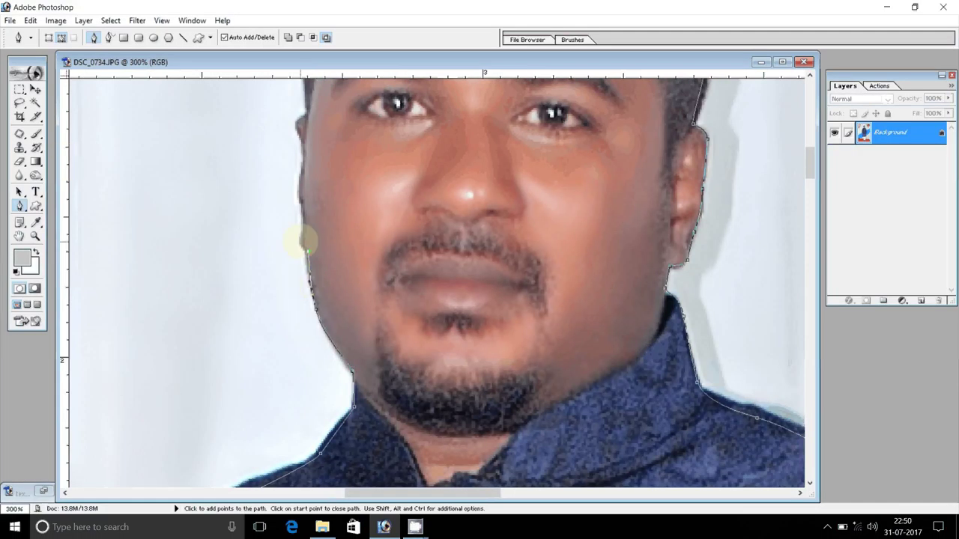
click(301, 213)
click(297, 188)
click(302, 160)
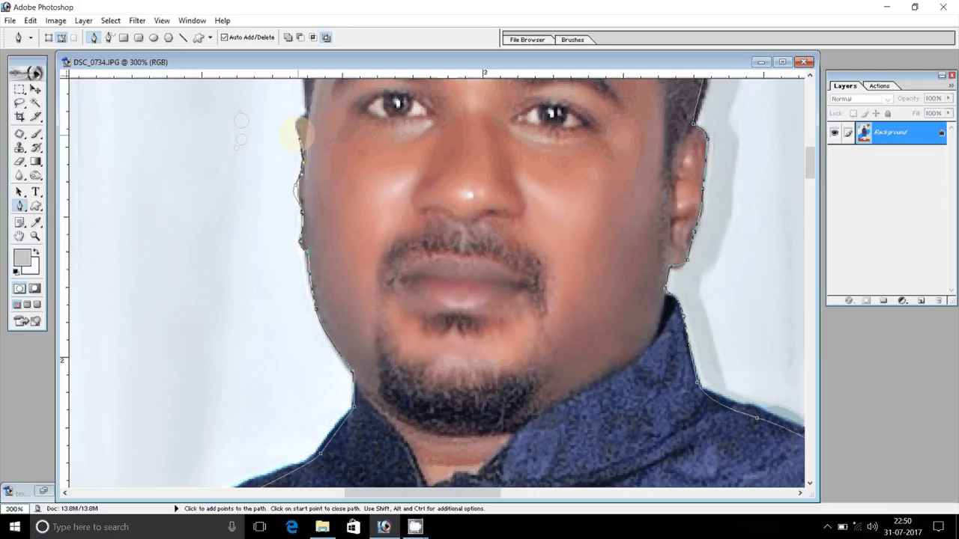
click(305, 112)
drag(303, 99, 226, 396)
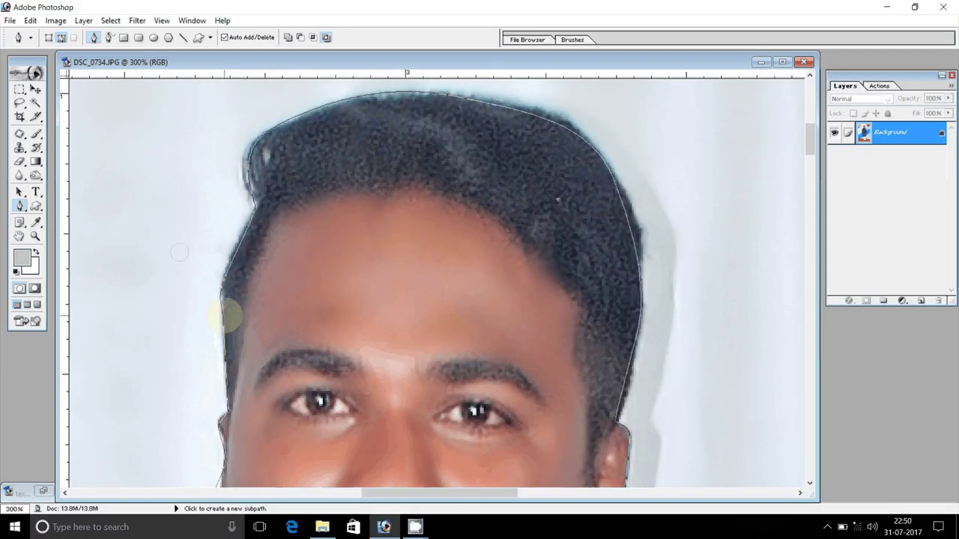
- Convert the closed path around the man into a selection
right_click(436, 277)
click(483, 335)
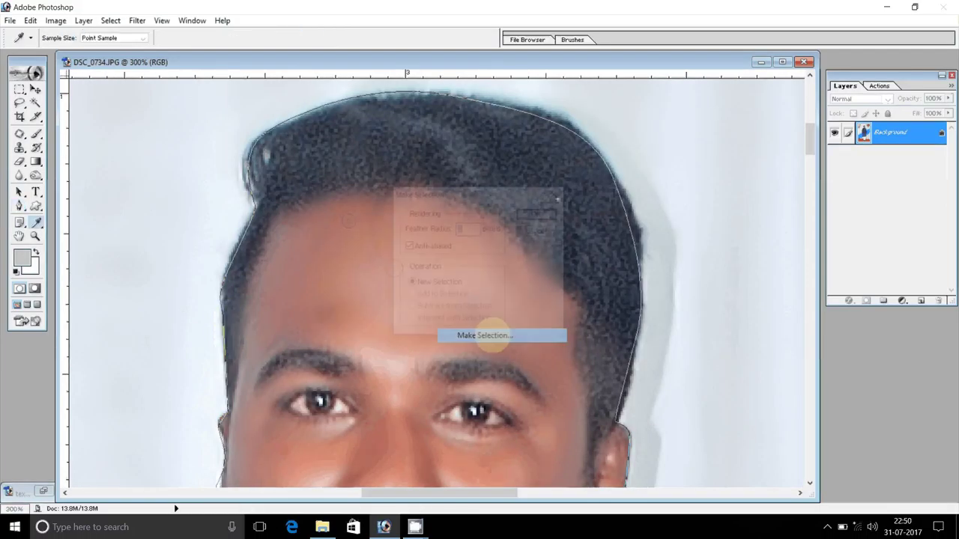
key(Return)
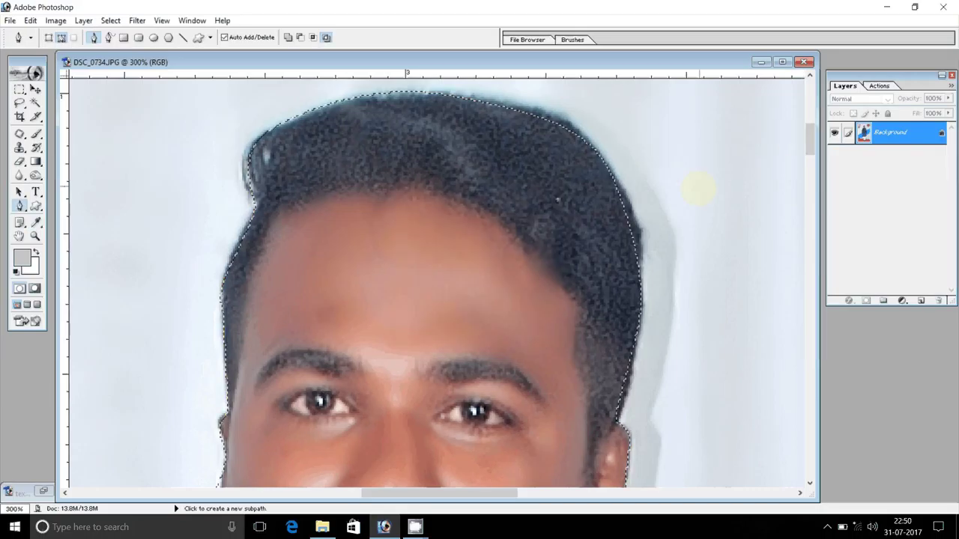
- Copy the selected figure onto a new layer and hide the Background layer
key(ctrl+j)
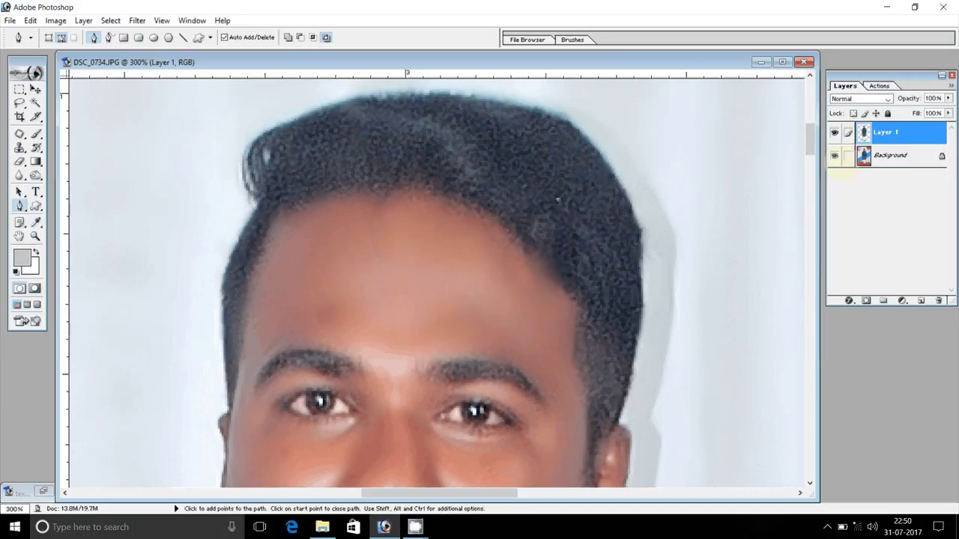
click(834, 156)
key(z)
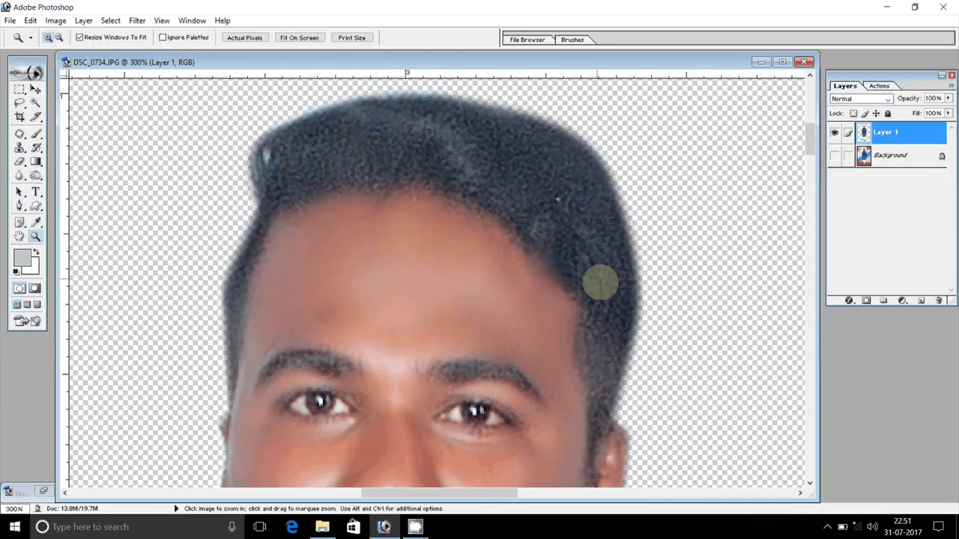
key(ctrl+0)
- Save the cut-out as DSC_0734 in Photoshop format in the drass folder on drive D:
key(ctrl+shift+s)
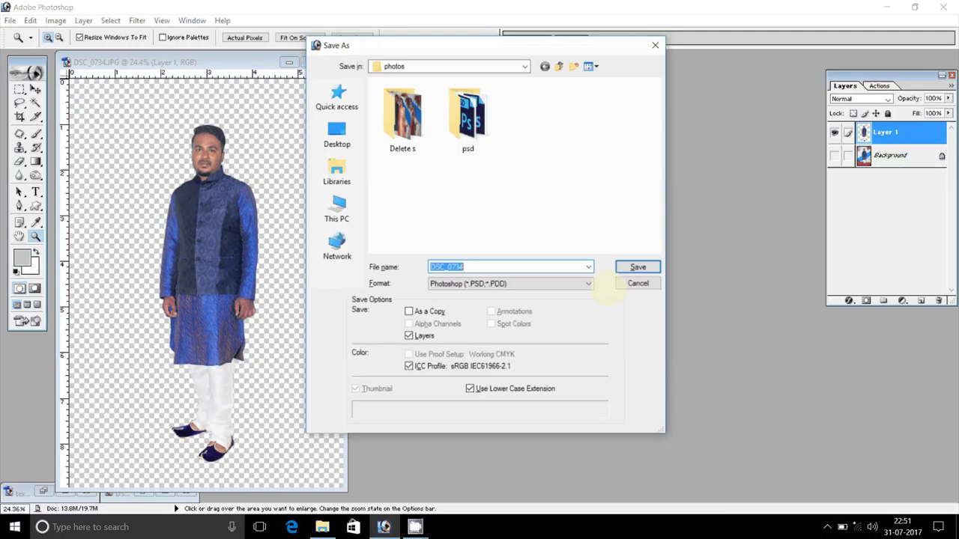
click(559, 66)
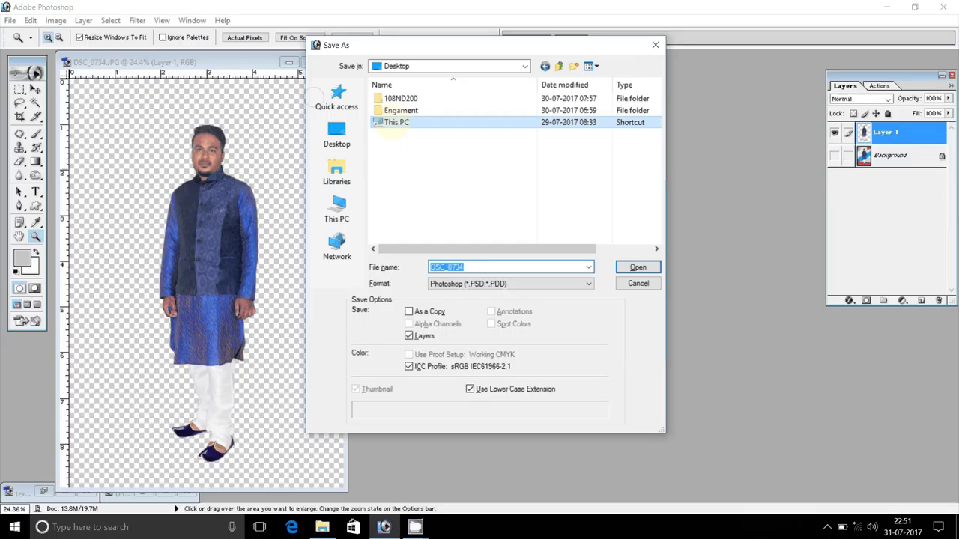
double_click(397, 123)
double_click(389, 153)
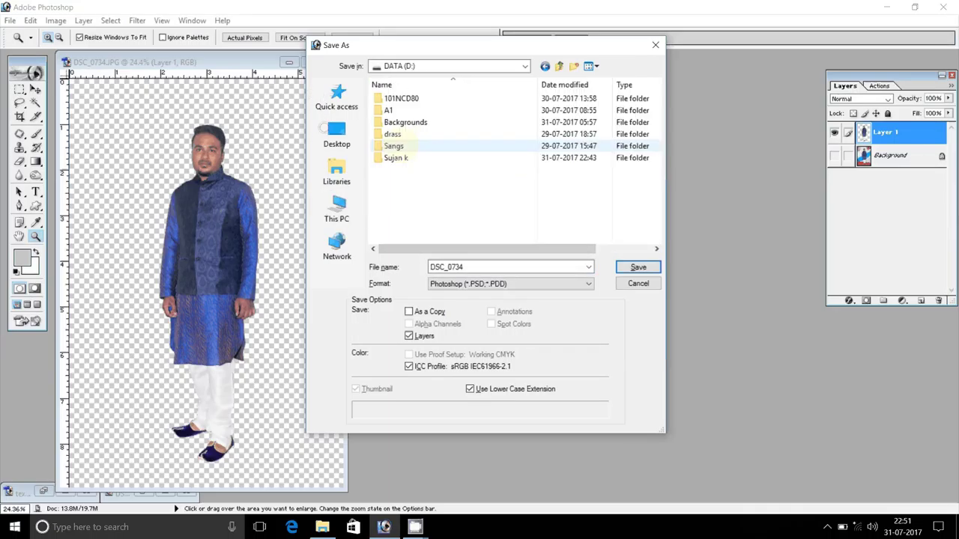
double_click(393, 134)
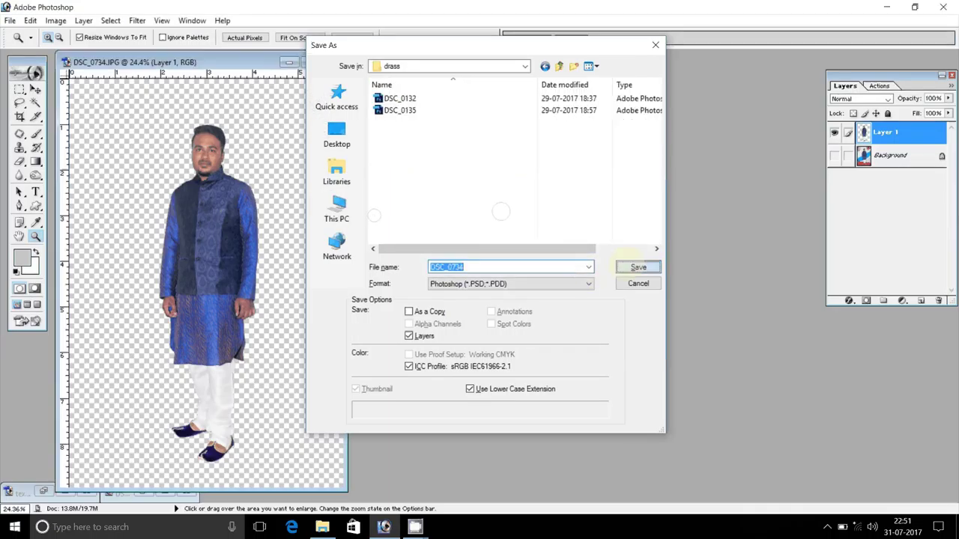
click(637, 267)
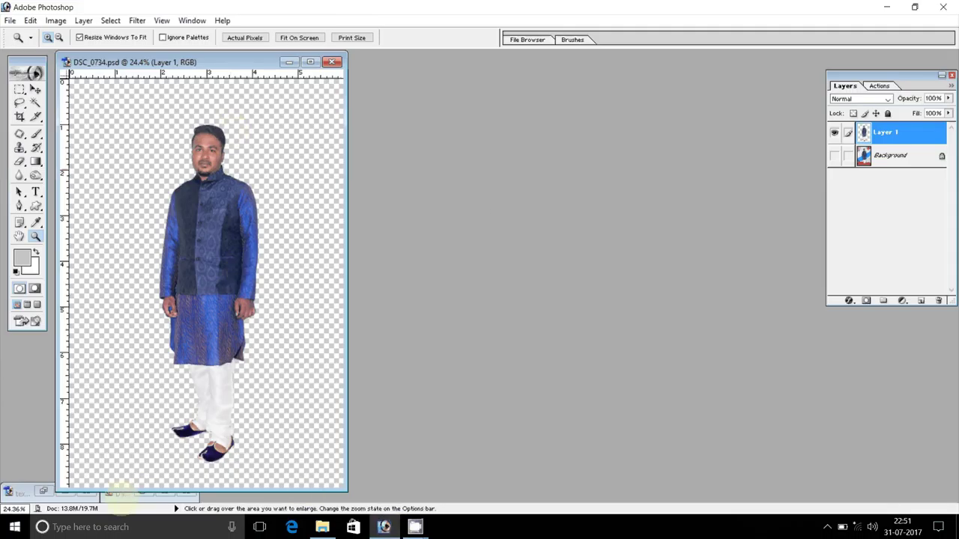
- Restore the minimized DSC_0713.psd, place its window beside the man's document and activate the Move tool
double_click(116, 493)
drag(241, 63, 416, 83)
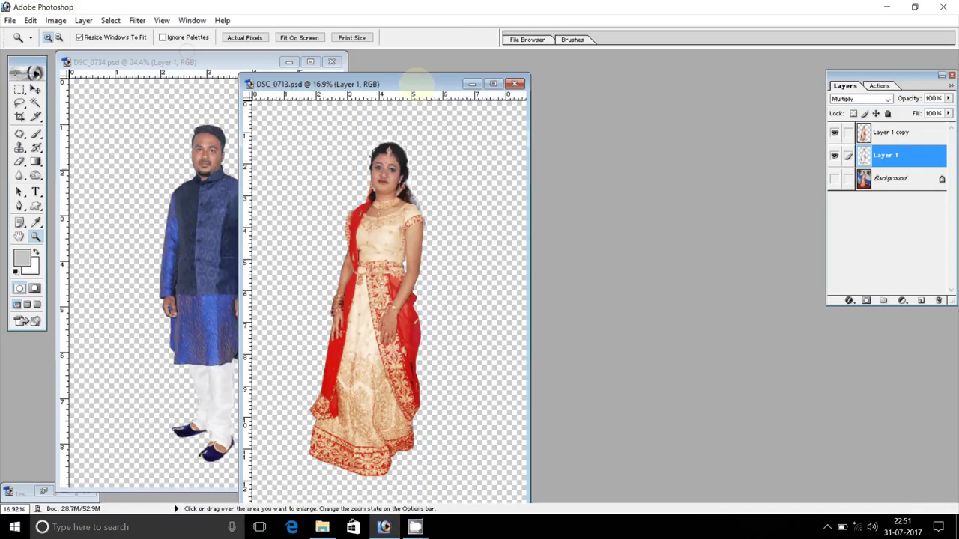
click(35, 88)
- Try to copy only the woman's Layer 1 copy into DSC_0734.psd
drag(373, 217, 139, 189)
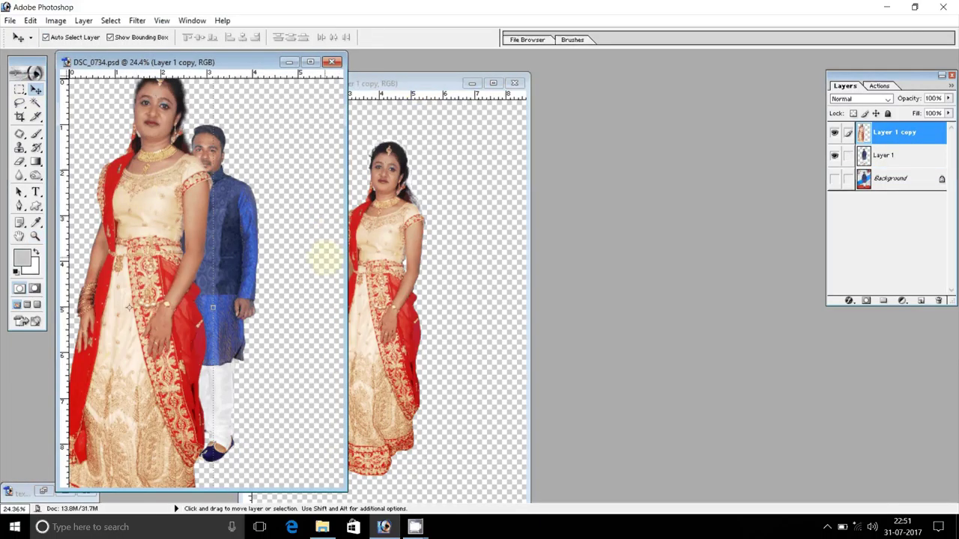
key(ctrl+z)
- Link Layer 1 with Layer 1 copy in DSC_0713.psd and copy both together into DSC_0734.psd
click(494, 296)
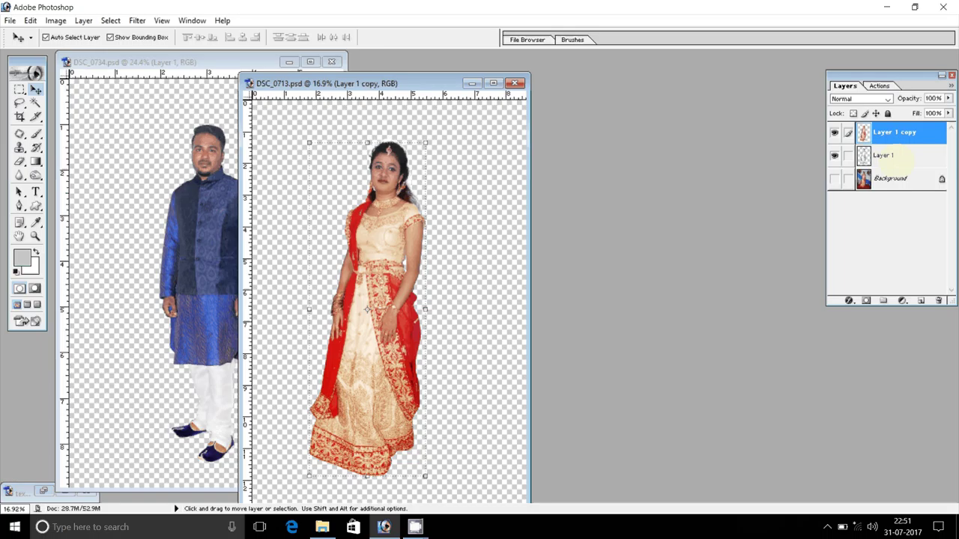
click(891, 155)
click(892, 131)
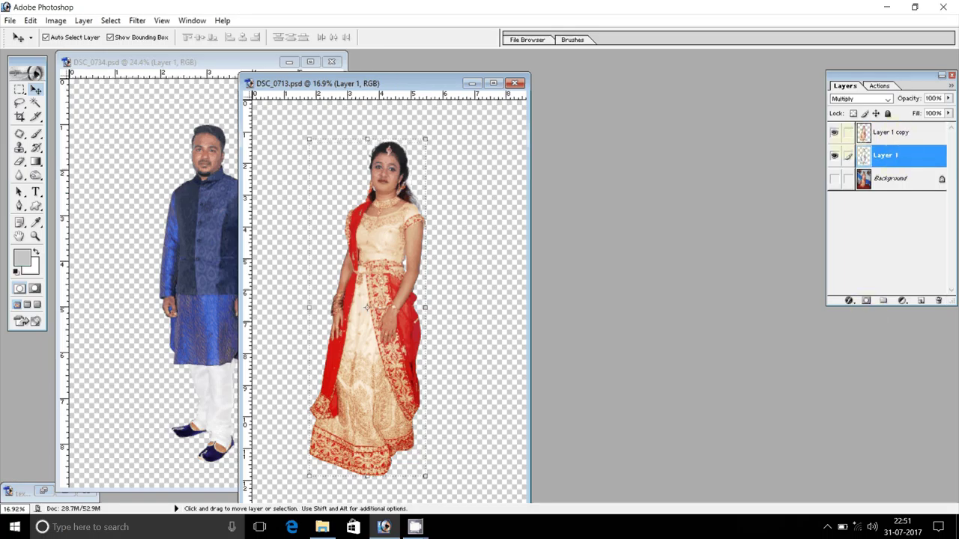
drag(373, 273, 238, 296)
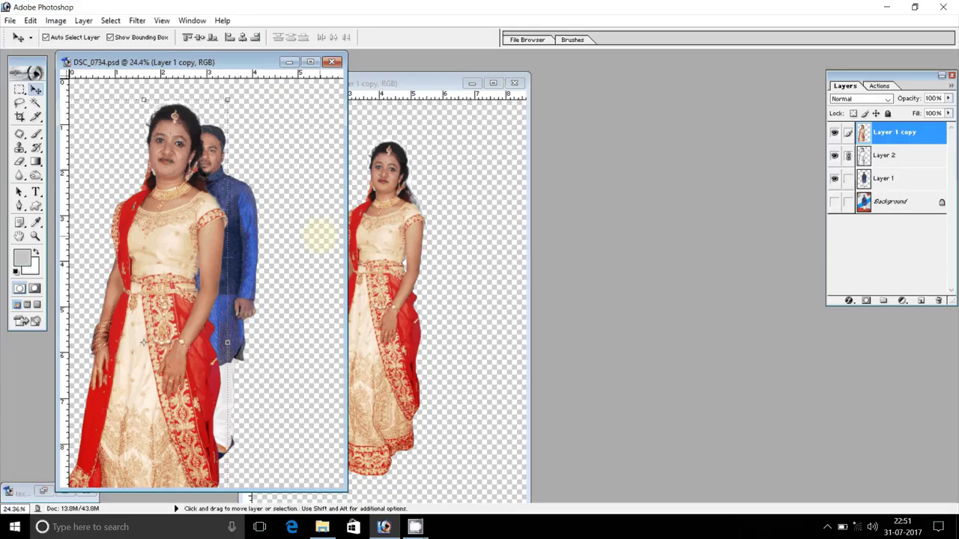
- Minimize the DSC_0734.psd and DSC_0713.psd document windows
click(10, 20)
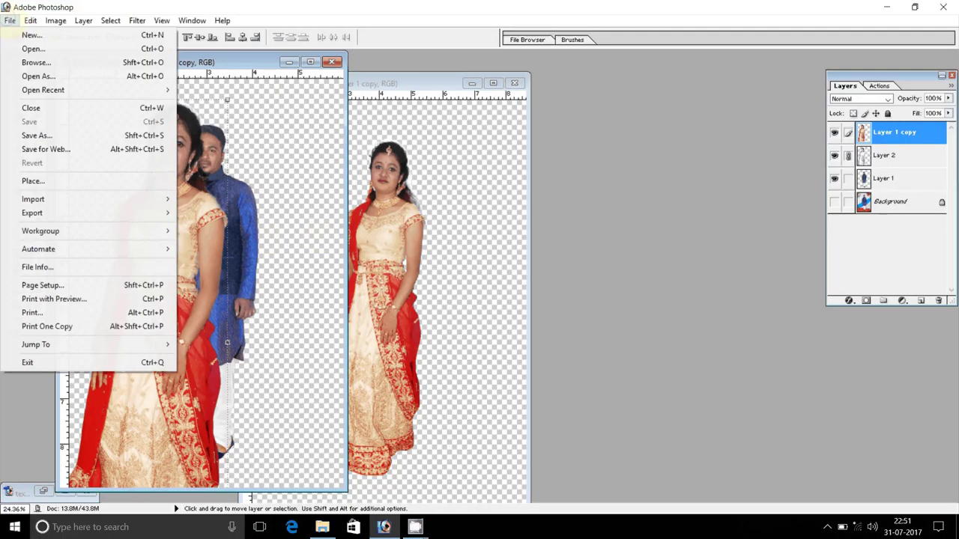
click(453, 135)
click(291, 75)
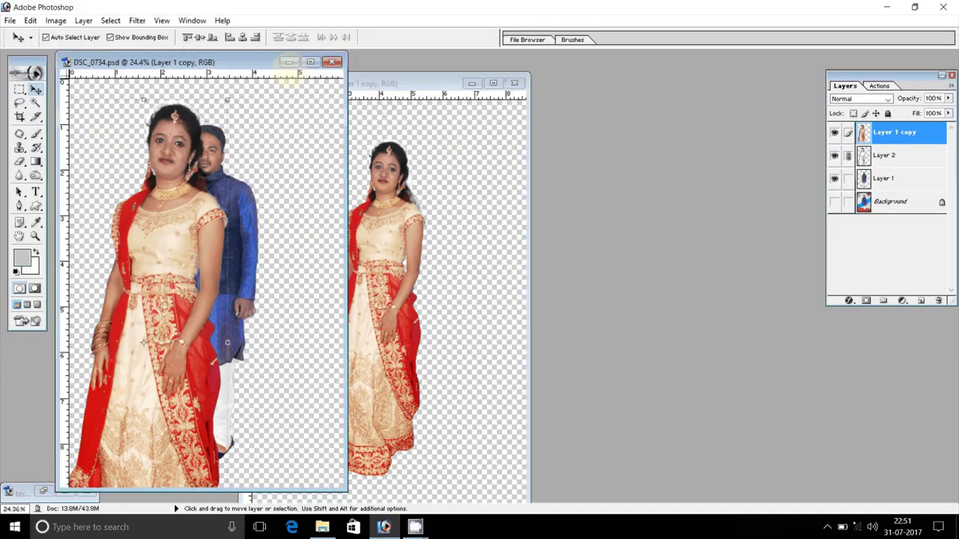
click(289, 61)
click(472, 83)
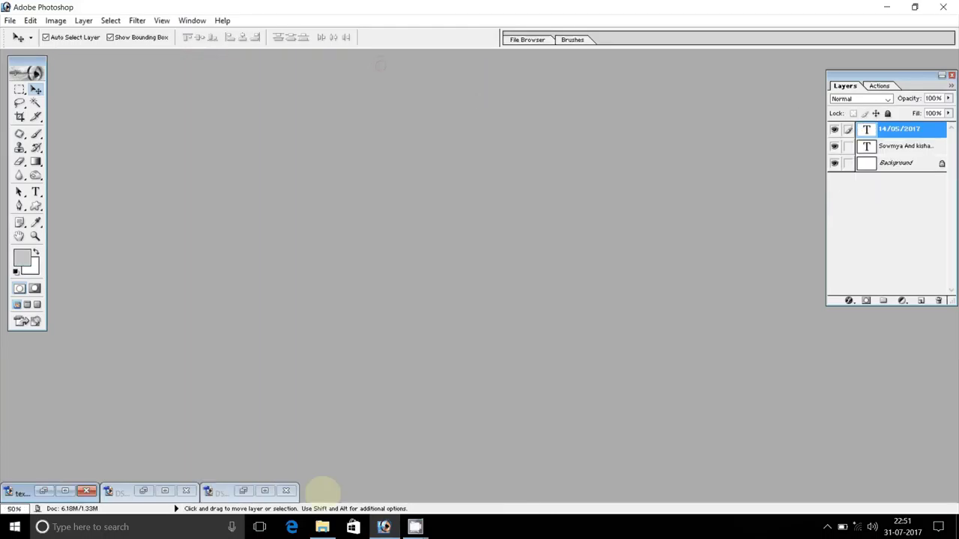
- Switch to File Explorer, open DSC_0678 from the photos folder's psd subfolder in Photoshop, and minimize its document window
click(322, 526)
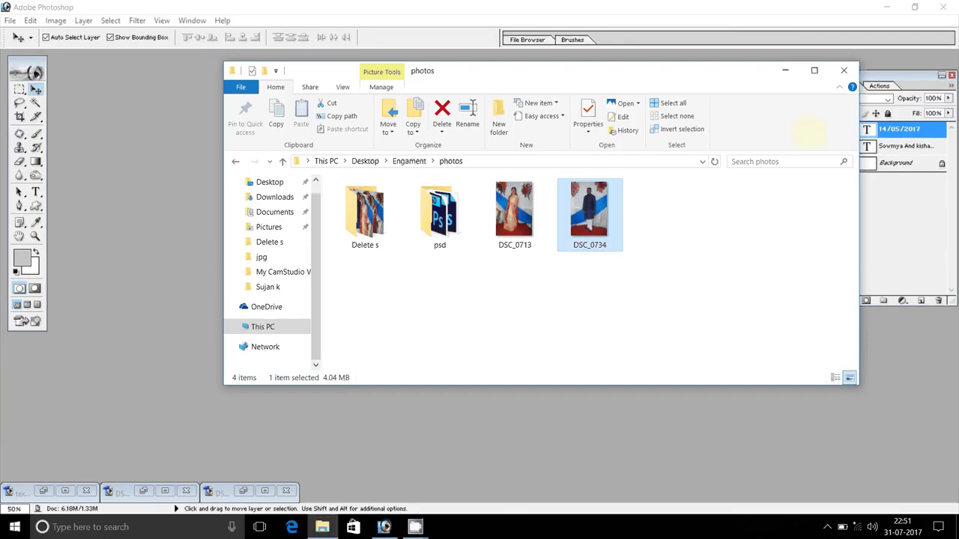
drag(611, 313, 520, 222)
drag(532, 225, 386, 251)
double_click(440, 213)
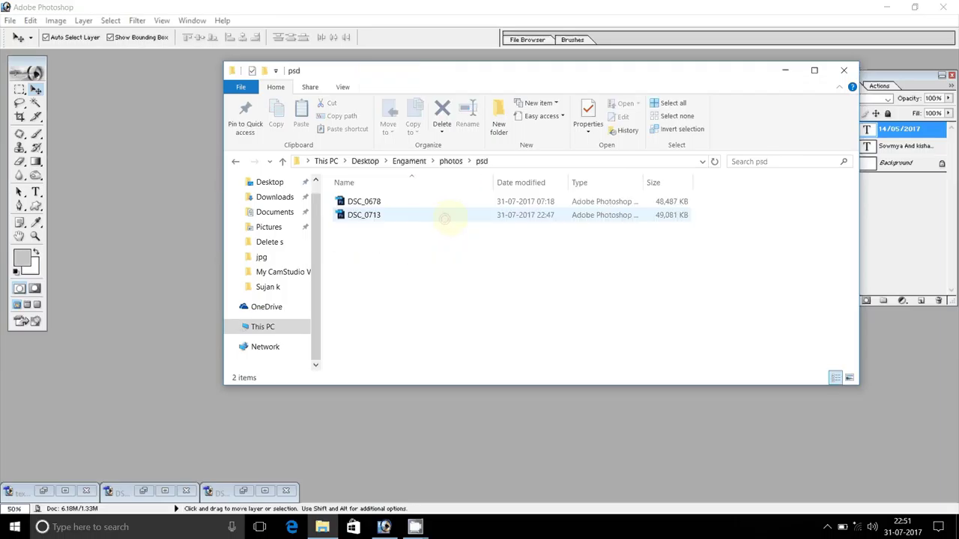
drag(384, 197, 144, 242)
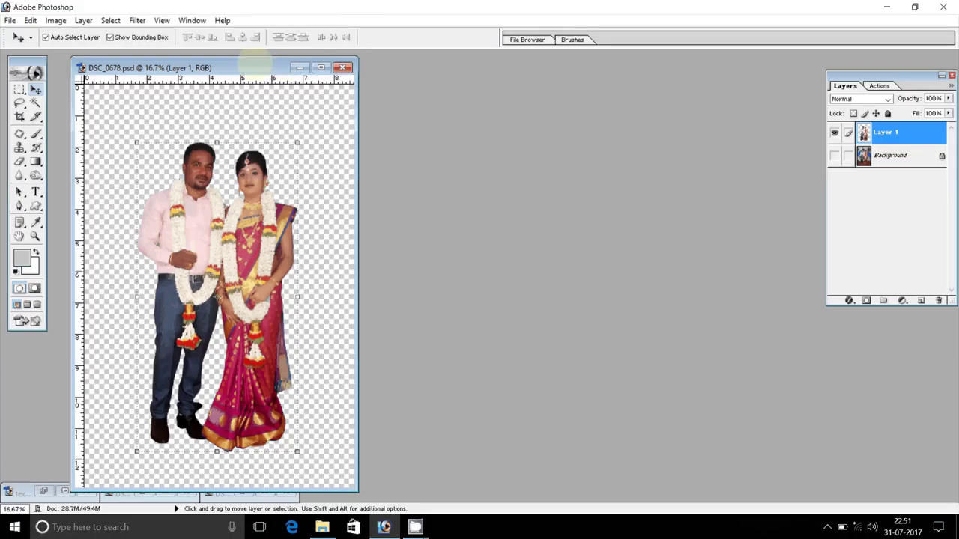
drag(247, 66, 223, 72)
click(277, 73)
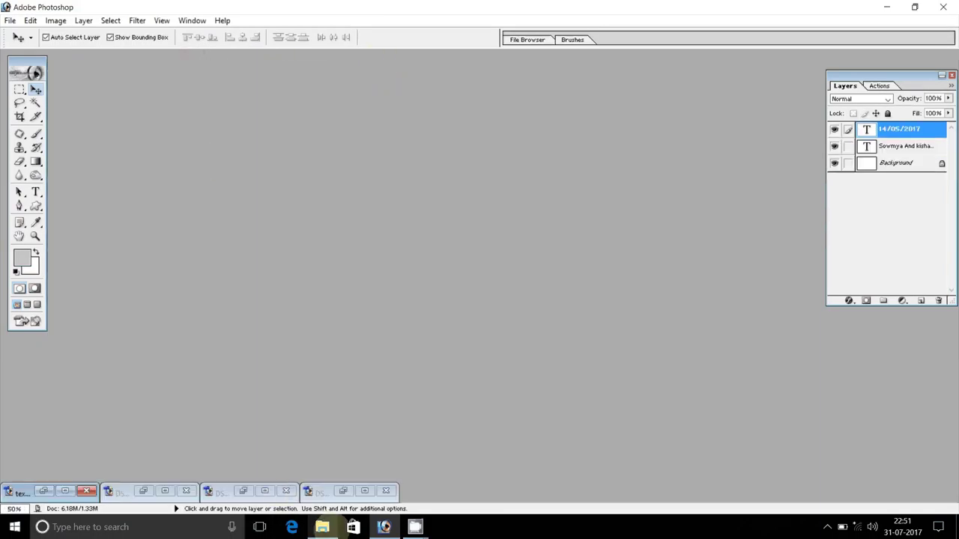
- Switch to File Explorer, browse the Delete s folder inside photos, and open DSC_0622 in Photoshop
click(322, 527)
click(282, 162)
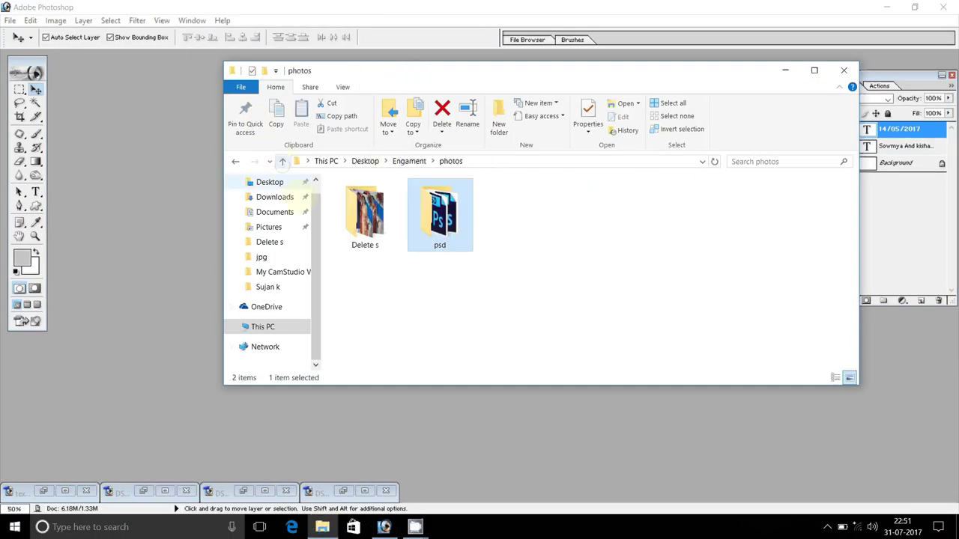
double_click(365, 215)
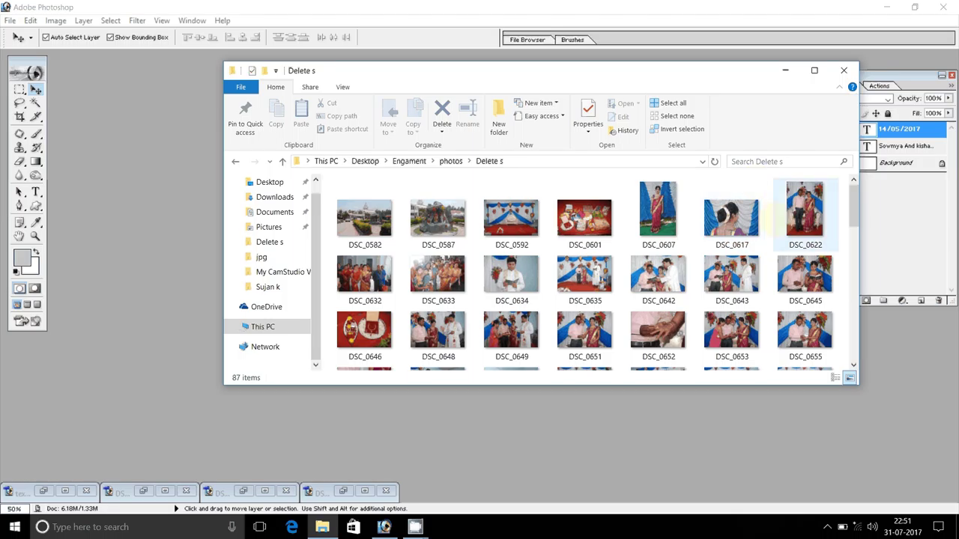
scroll(774, 213, down, 5)
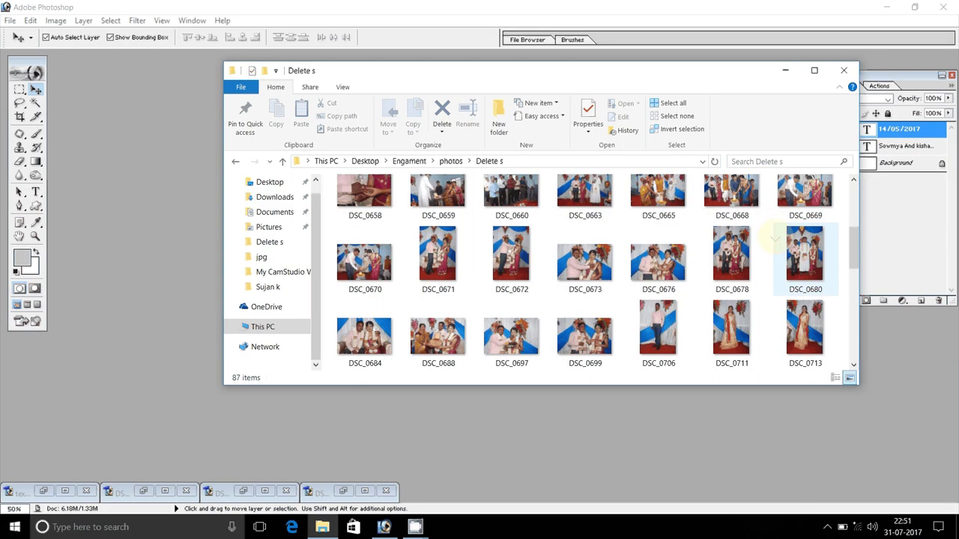
scroll(774, 238, down, 3)
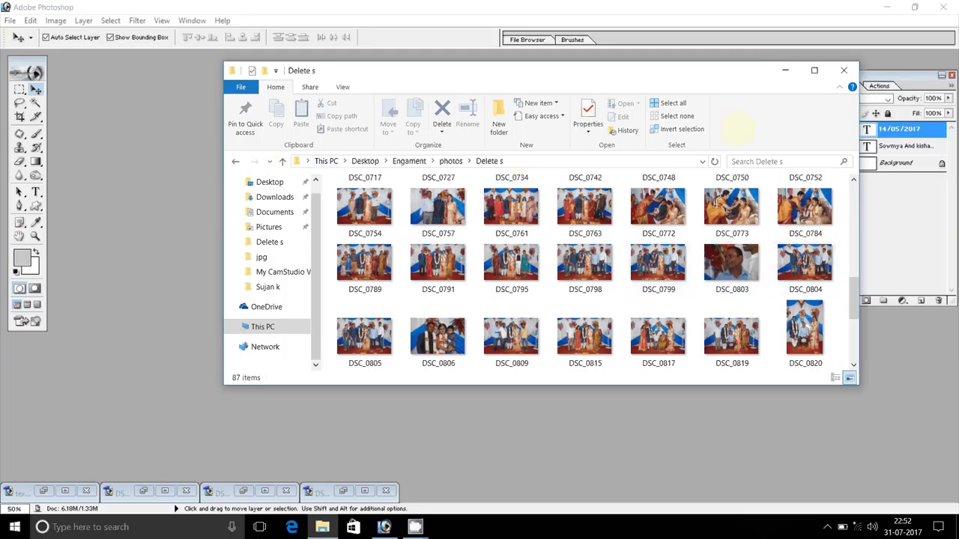
scroll(731, 263, up, 2)
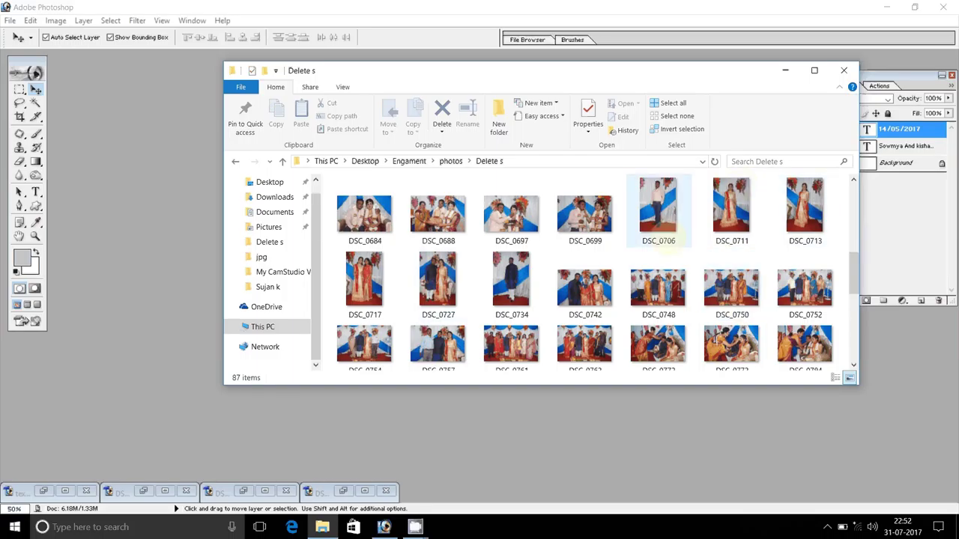
scroll(731, 200, up, 3)
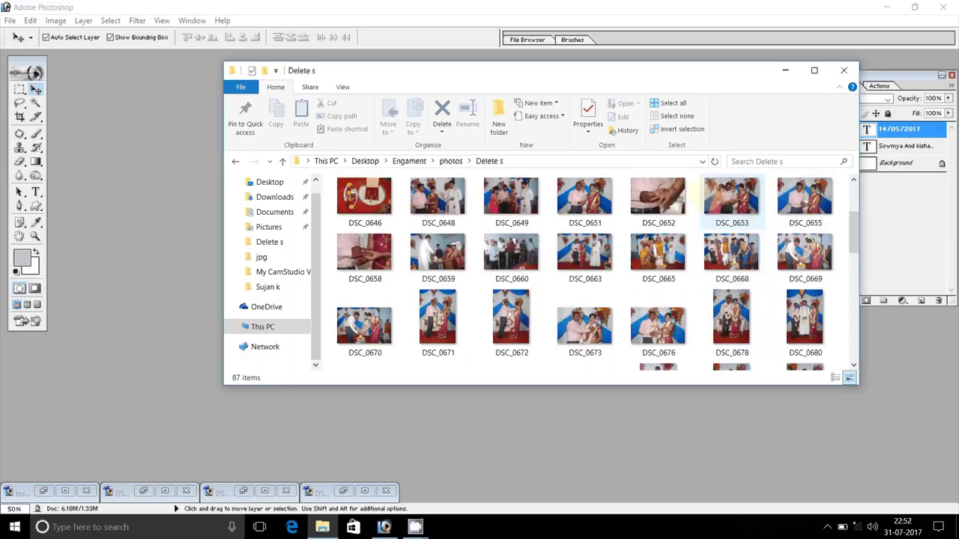
scroll(731, 200, up, 2)
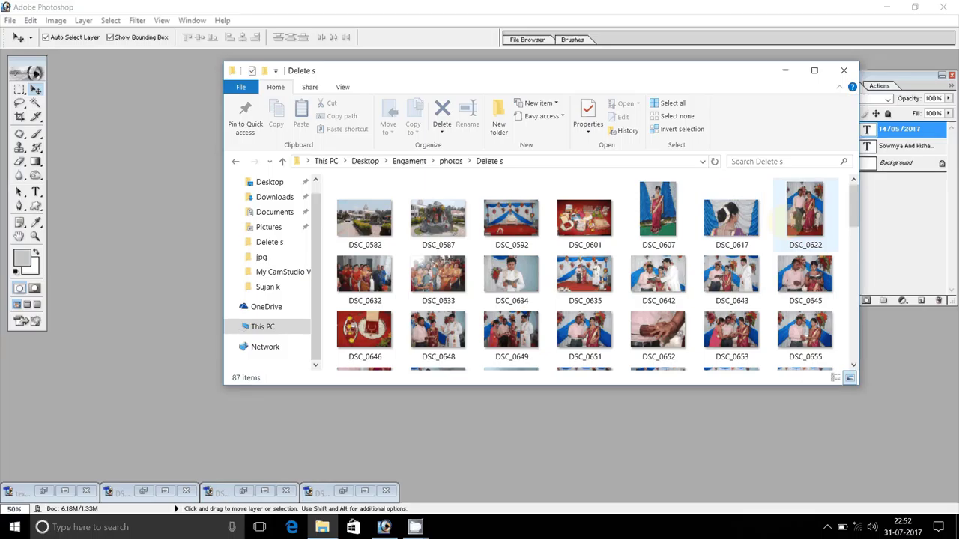
drag(805, 217, 178, 310)
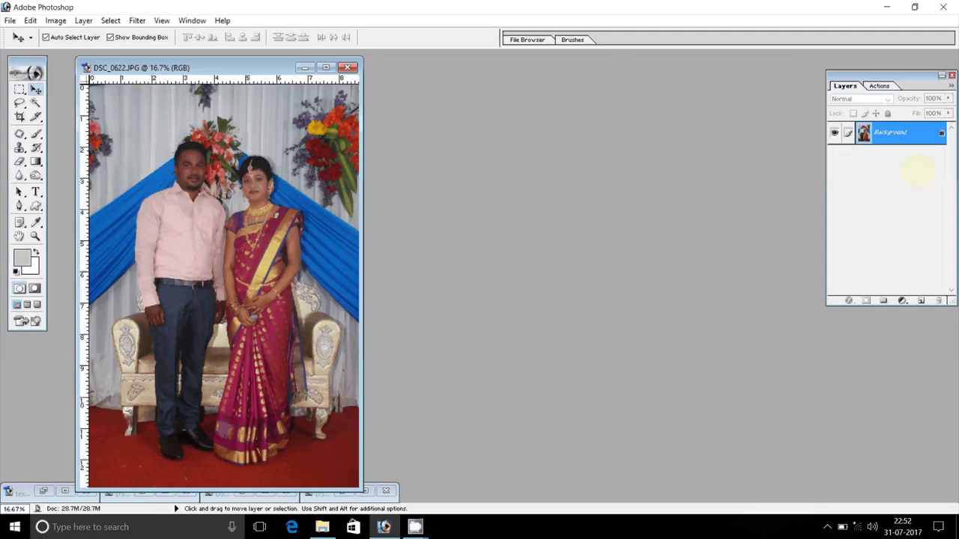
- Run the Action 8, Correction and Action 1 actions on DSC_0622.JPG to brighten and correct the photo
click(878, 85)
click(892, 100)
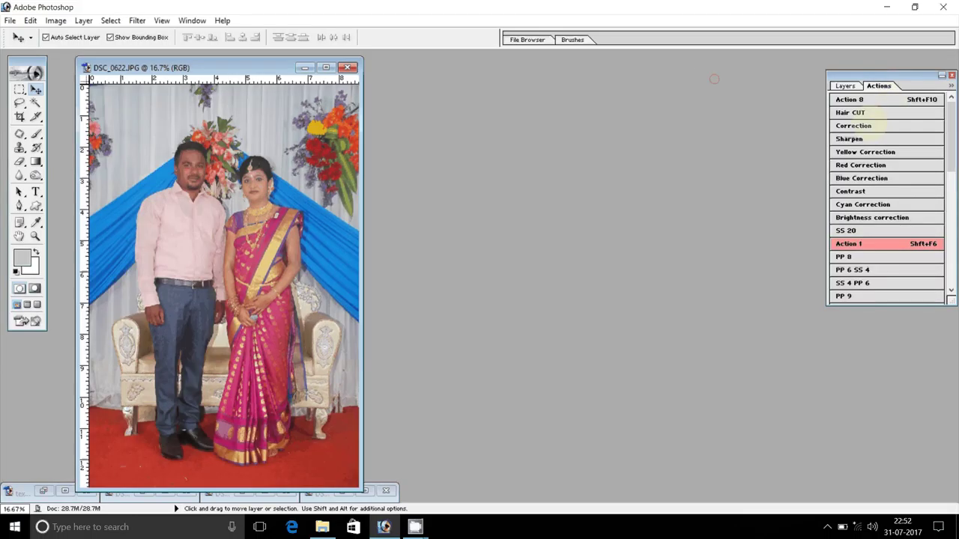
click(870, 126)
click(914, 245)
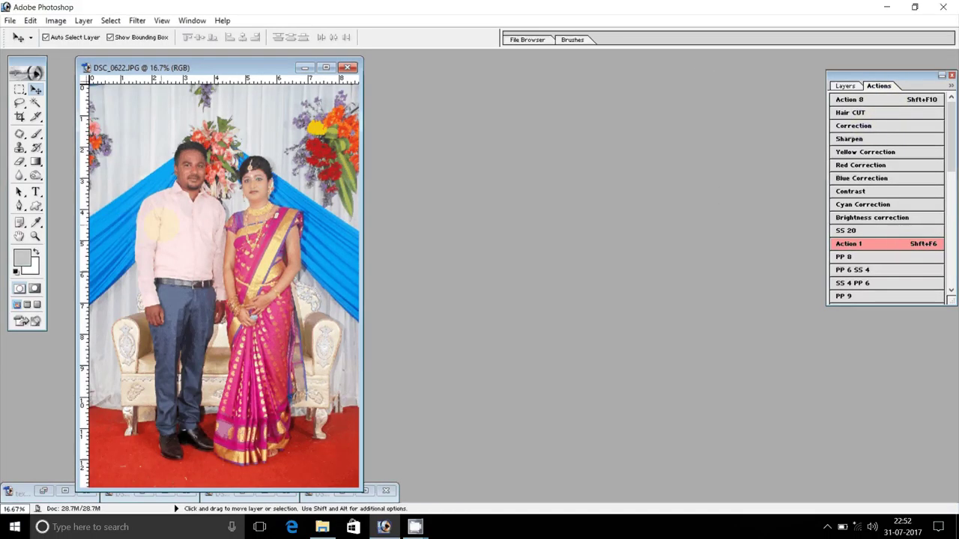
- Begin a Pen path on the woman's hair at 200% zoom and trace its outer edge down to the hair flowers
key(z)
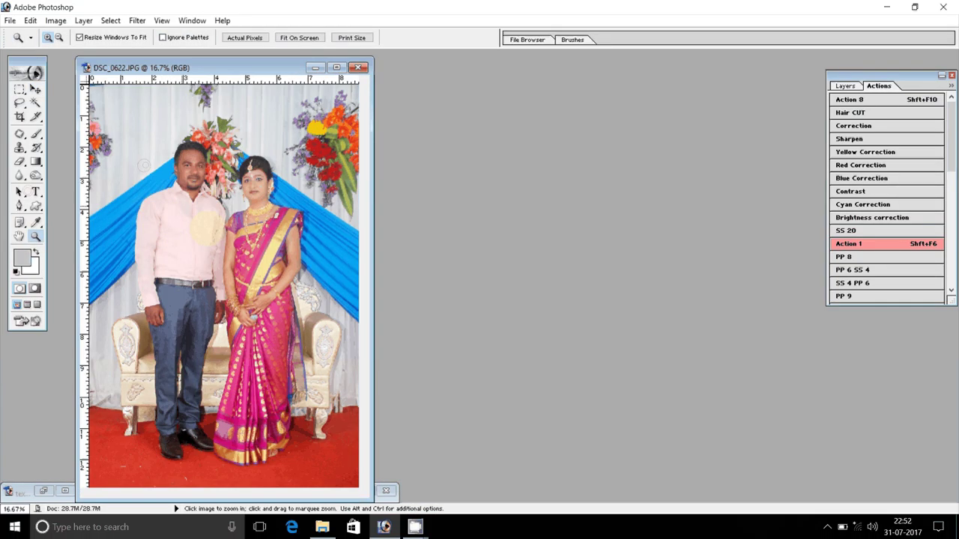
click(171, 182)
click(278, 204)
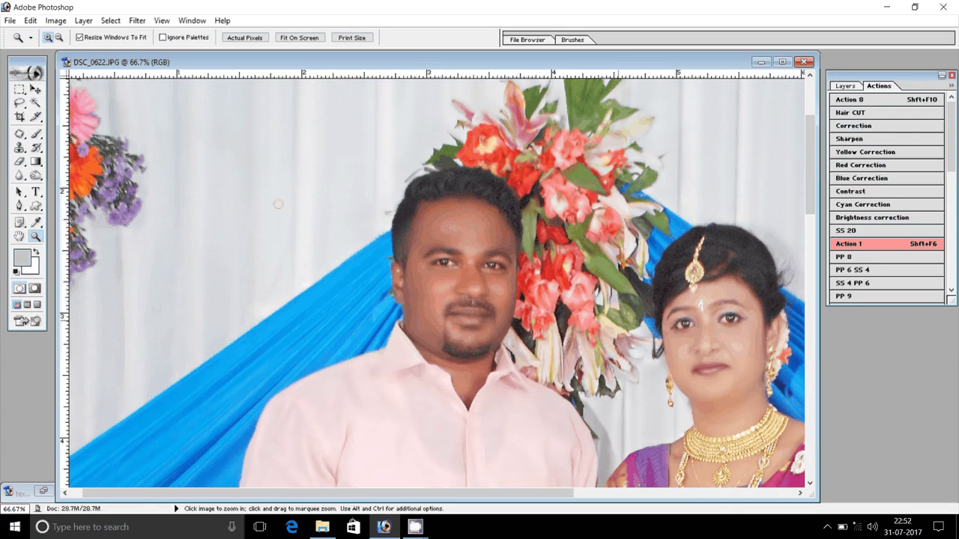
click(535, 238)
click(653, 320)
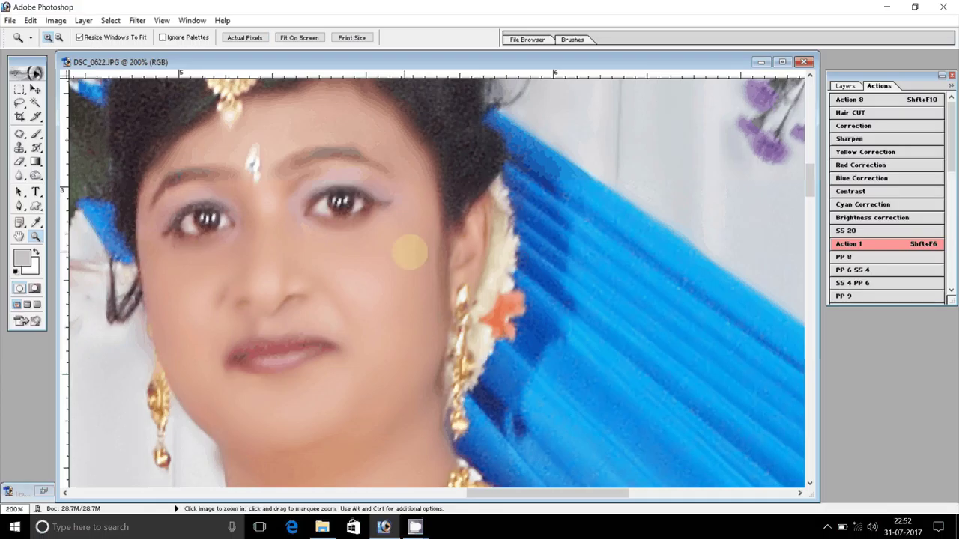
key(p)
drag(413, 215, 368, 317)
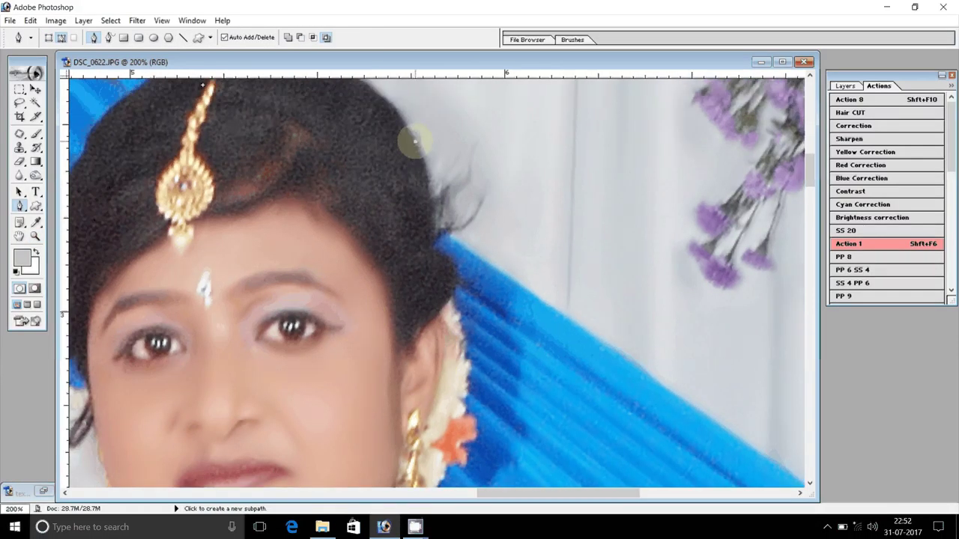
click(414, 141)
click(429, 220)
click(448, 256)
click(451, 277)
click(451, 302)
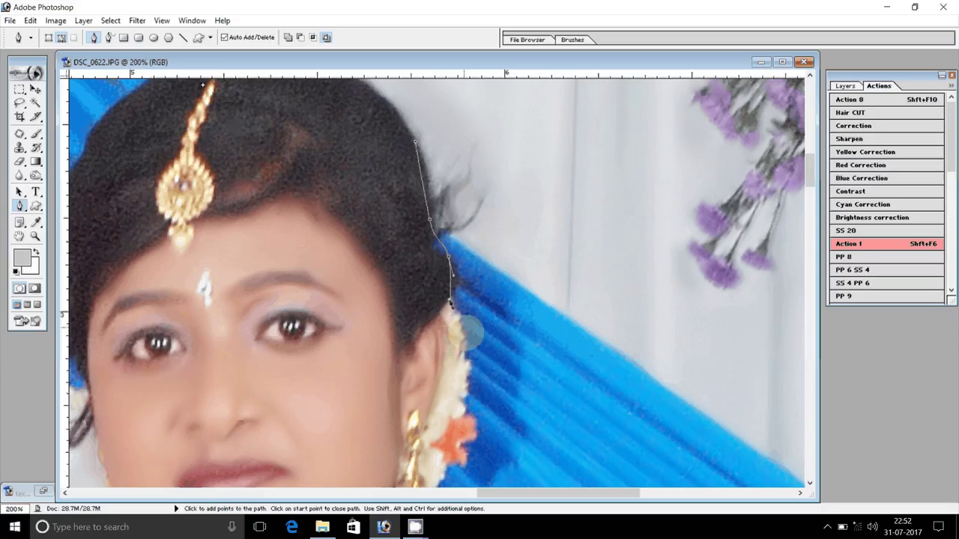
- Continue the path around the woman's hair flowers and earring to the side of her neck
drag(451, 303, 399, 74)
click(420, 193)
click(416, 237)
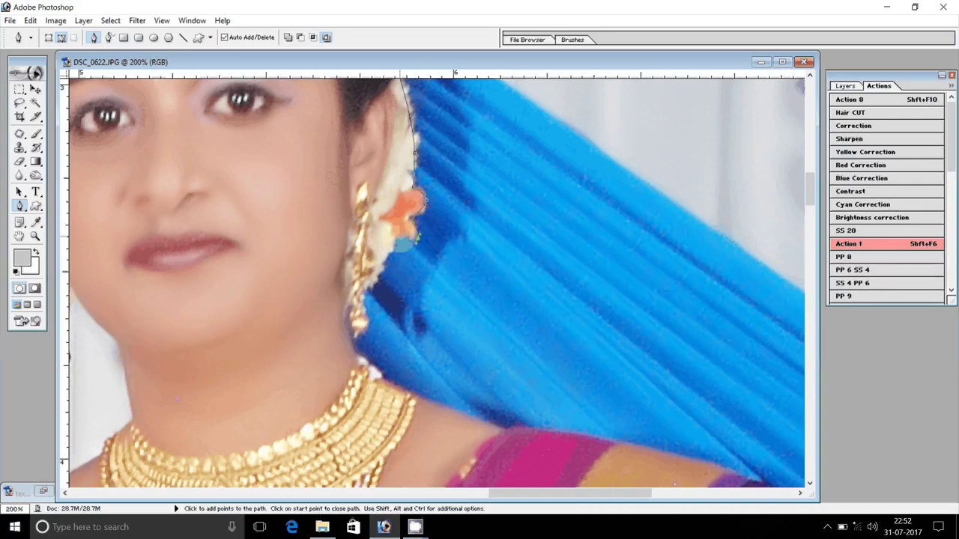
drag(417, 237, 449, 112)
click(404, 154)
click(393, 173)
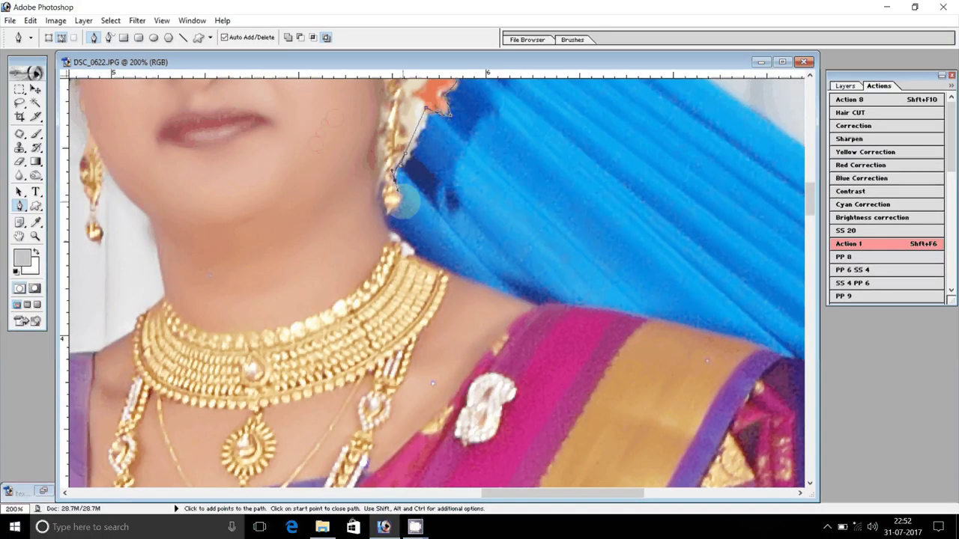
click(404, 204)
click(382, 216)
- Trace the path from the woman's neck along her shoulder and around the outer corner of the saree
click(401, 248)
click(430, 264)
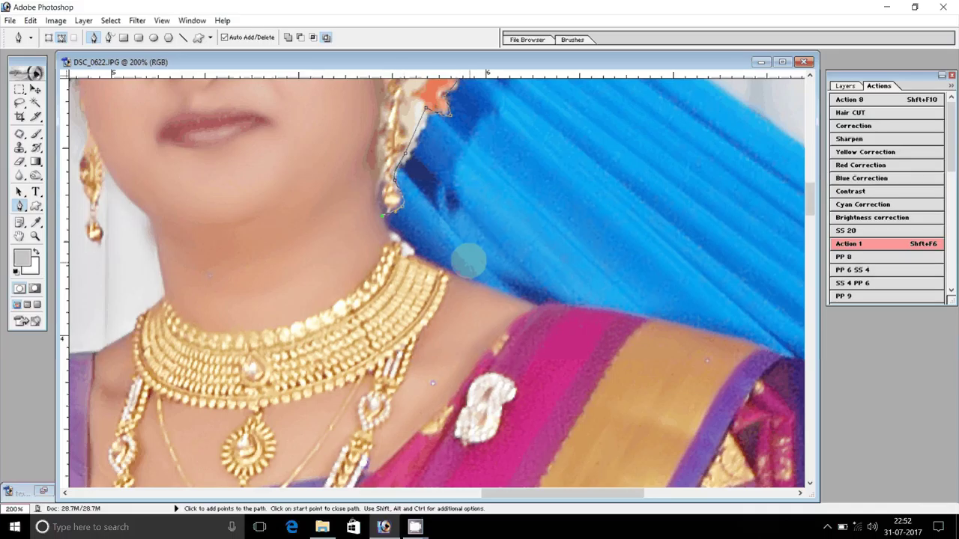
click(473, 281)
drag(519, 302, 576, 308)
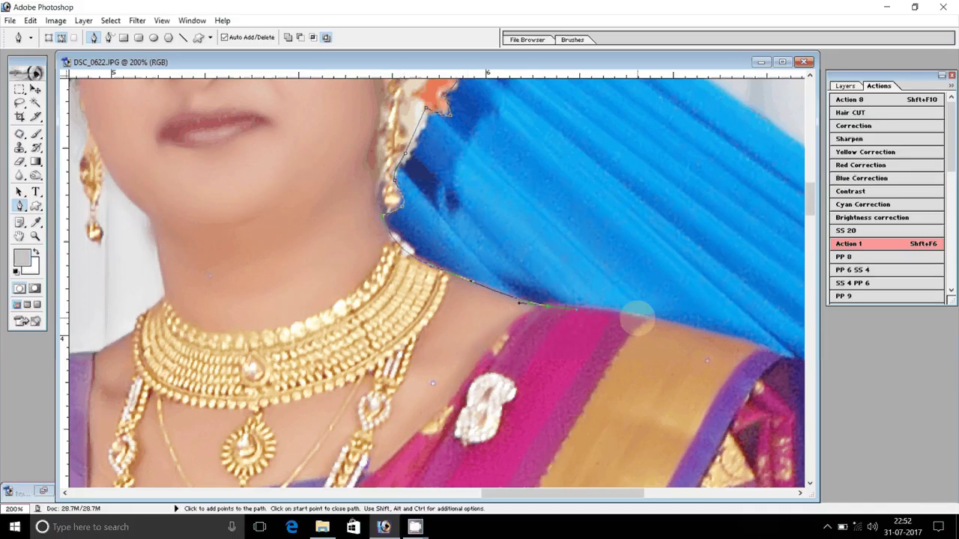
click(638, 318)
drag(704, 175, 188, 3)
click(262, 185)
drag(293, 202, 289, 238)
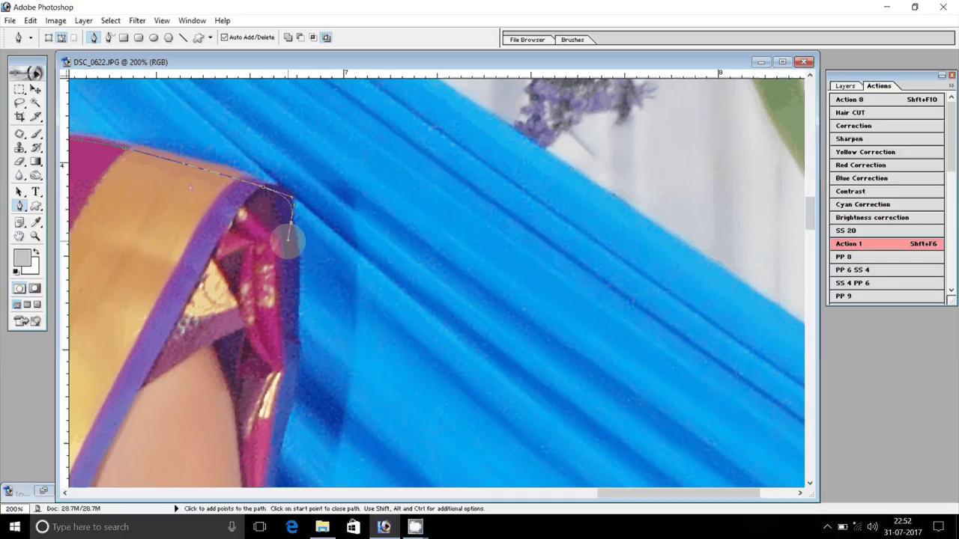
- Trace the path down the woman's sleeve and arm, around the elbow, and back to the saree at her waist
drag(289, 422, 284, 154)
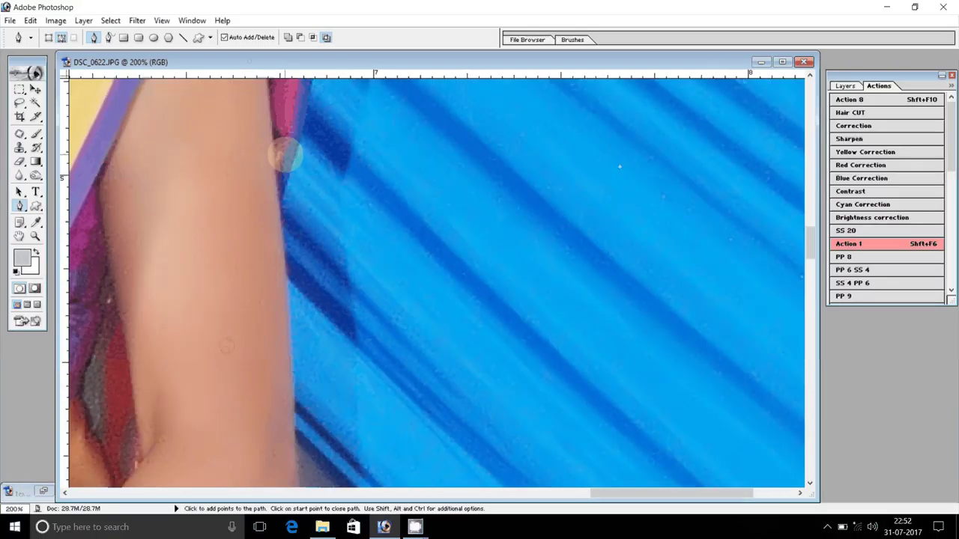
drag(278, 213, 298, 251)
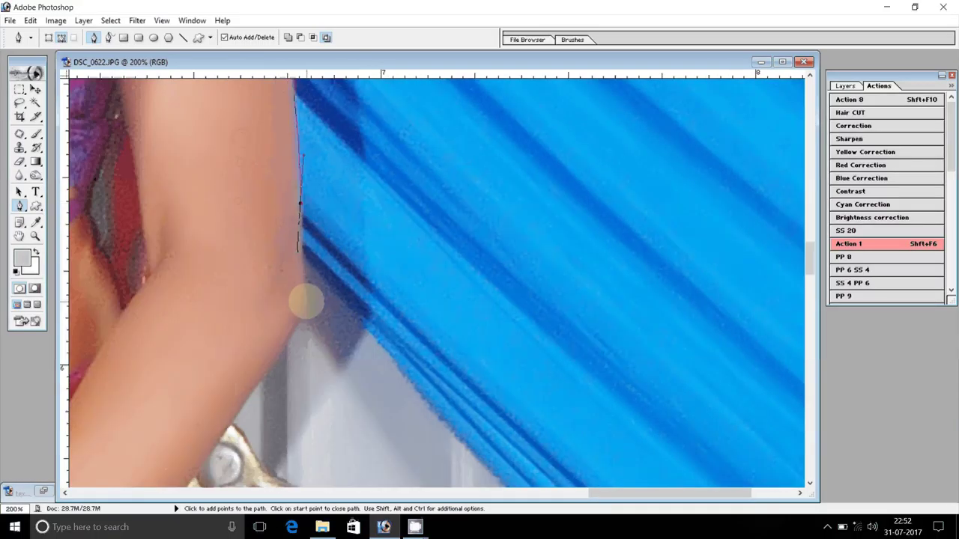
drag(306, 302, 325, 188)
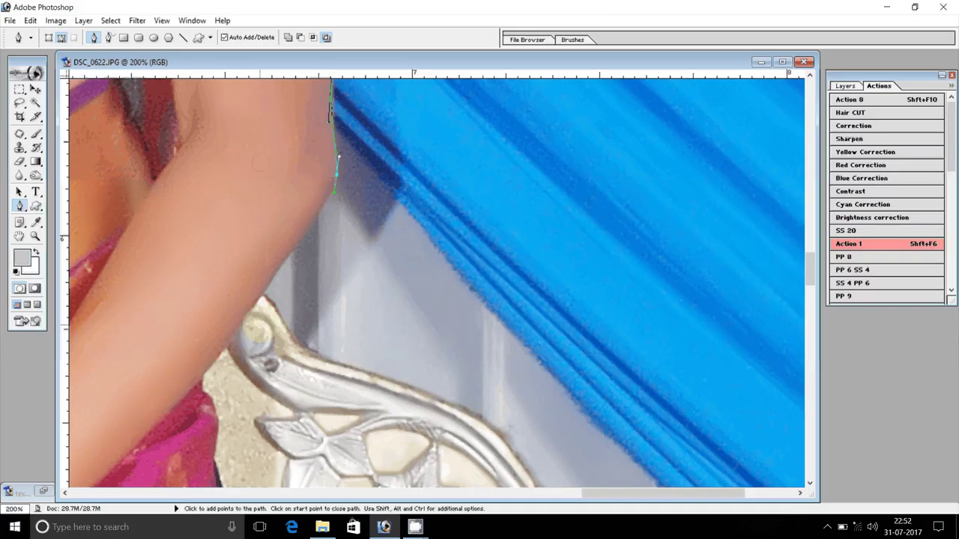
click(245, 315)
click(203, 376)
click(218, 441)
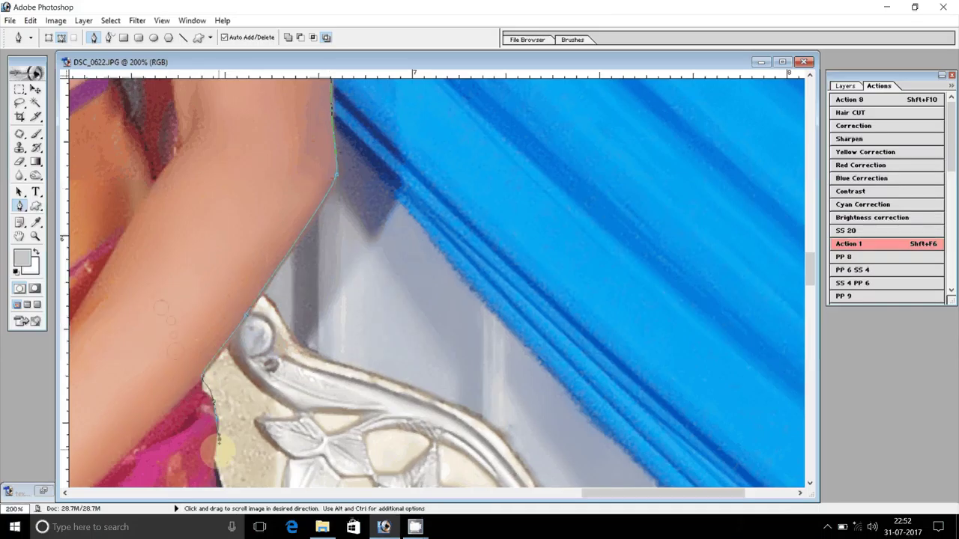
- Continue the path down the outer edge of the saree's hanging drape beside the sofa
drag(219, 447, 245, 140)
click(266, 337)
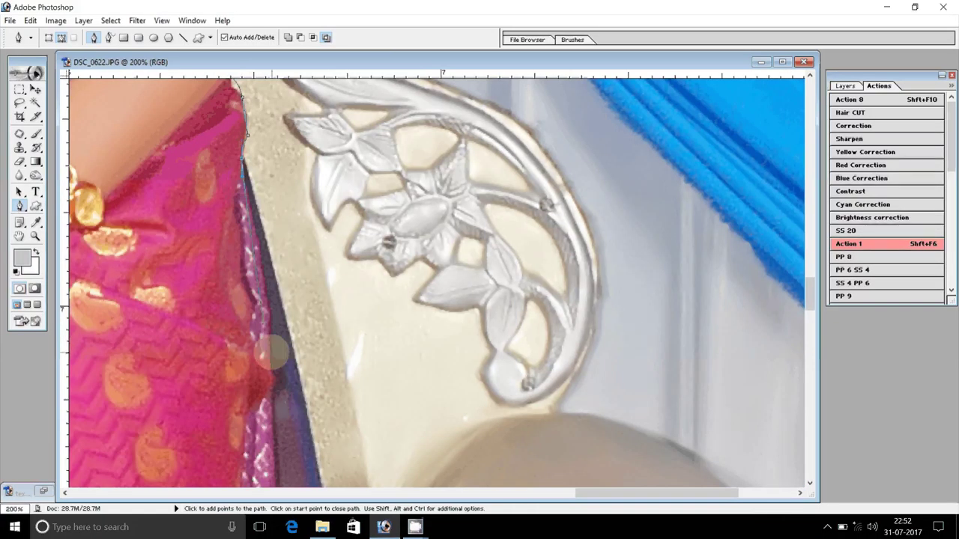
click(284, 346)
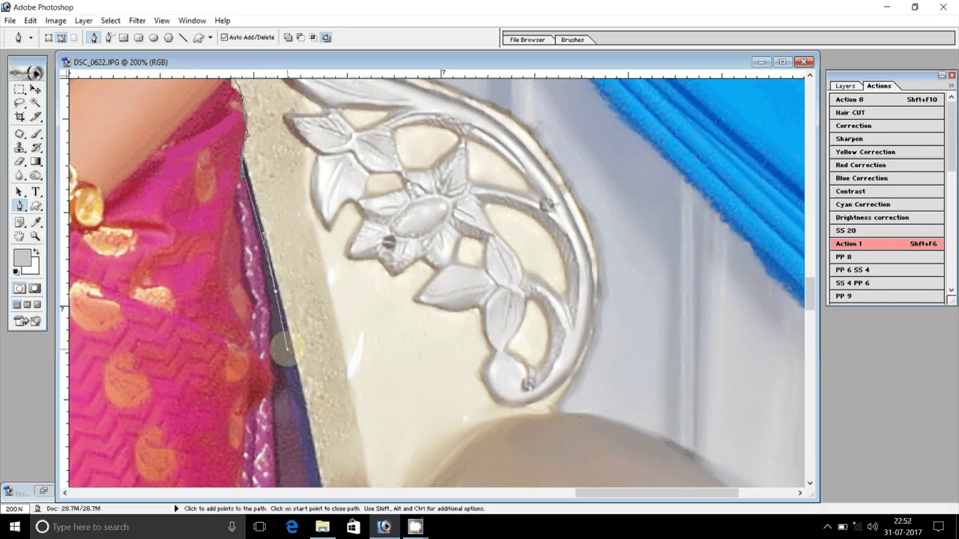
drag(285, 346, 261, 102)
drag(280, 277, 287, 337)
drag(310, 420, 300, 118)
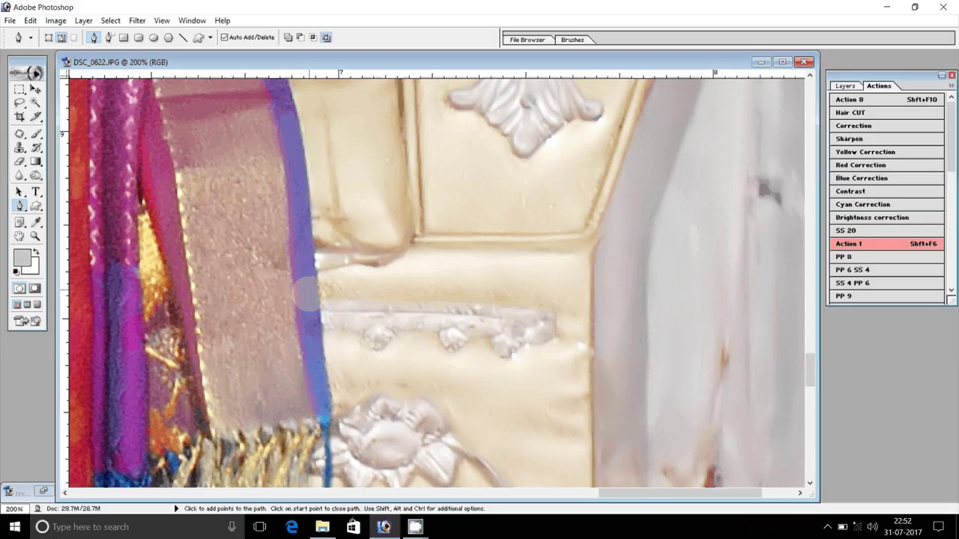
- Trace the path to the end of the saree's drape and around its tasselled fringe
drag(325, 383, 318, 319)
drag(319, 483, 270, 286)
click(309, 306)
drag(245, 300, 242, 307)
click(229, 321)
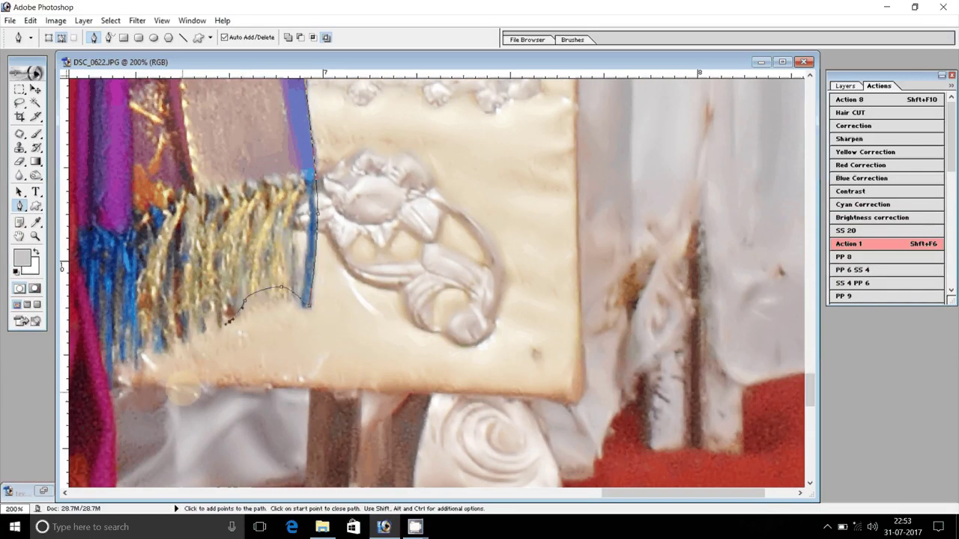
click(109, 373)
- Trace the path down the saree's lower outer edge and around its corner to the woman's foot
drag(108, 404, 113, 415)
drag(110, 483, 198, 179)
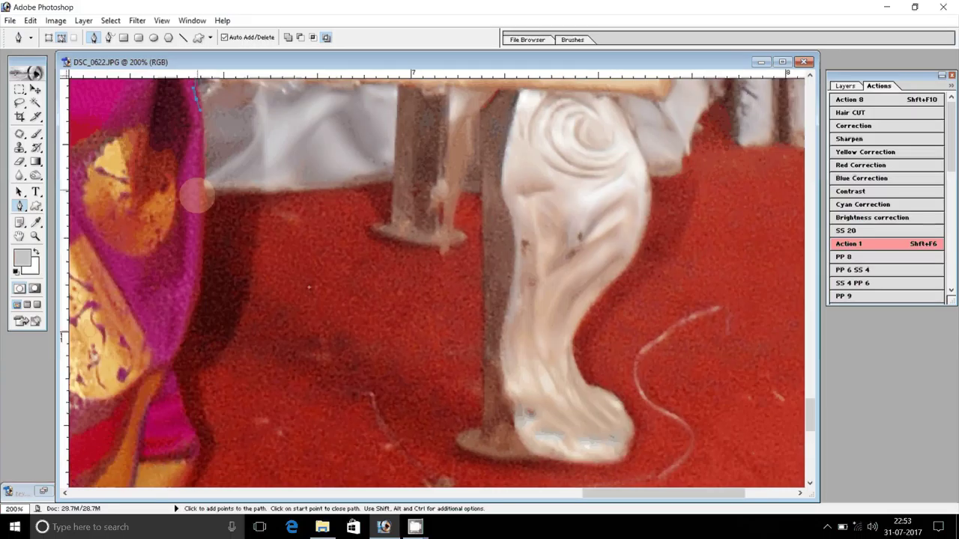
drag(182, 350, 177, 369)
click(176, 376)
drag(183, 427, 212, 187)
drag(222, 227, 216, 251)
drag(162, 348, 146, 362)
drag(126, 360, 115, 356)
- Trace the path under the woman's toes and along the saree's front hem to the man's shoe
drag(115, 356, 382, 321)
click(287, 350)
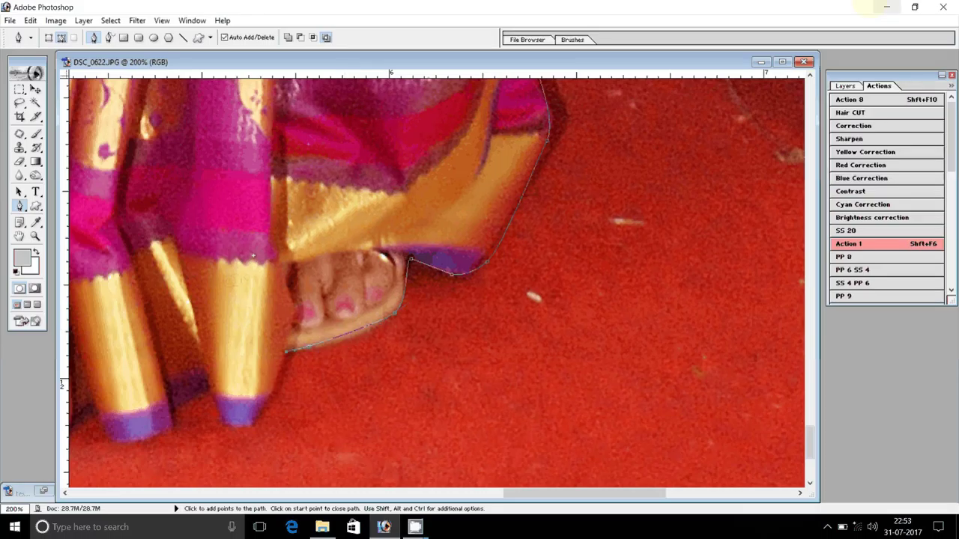
click(376, 336)
drag(264, 406, 330, 284)
drag(261, 116, 622, 190)
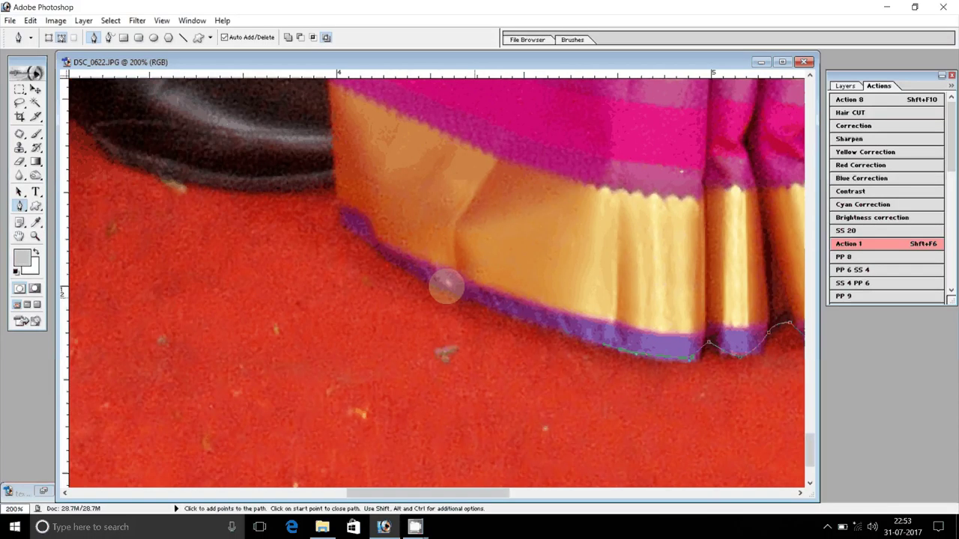
click(336, 191)
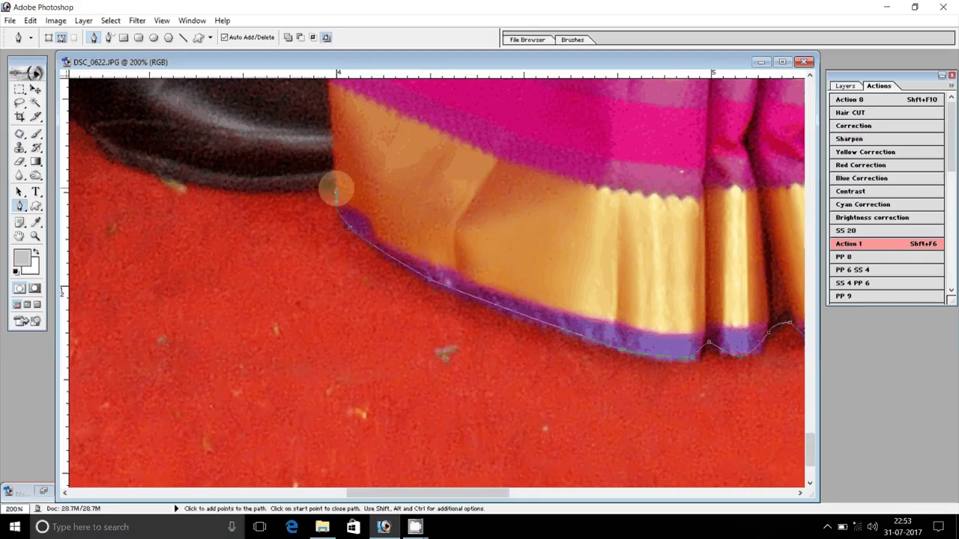
- Trace the path along the sole and heel of the man's shoe beside the saree to his other shoe
drag(223, 184, 158, 178)
drag(97, 156, 410, 296)
click(371, 271)
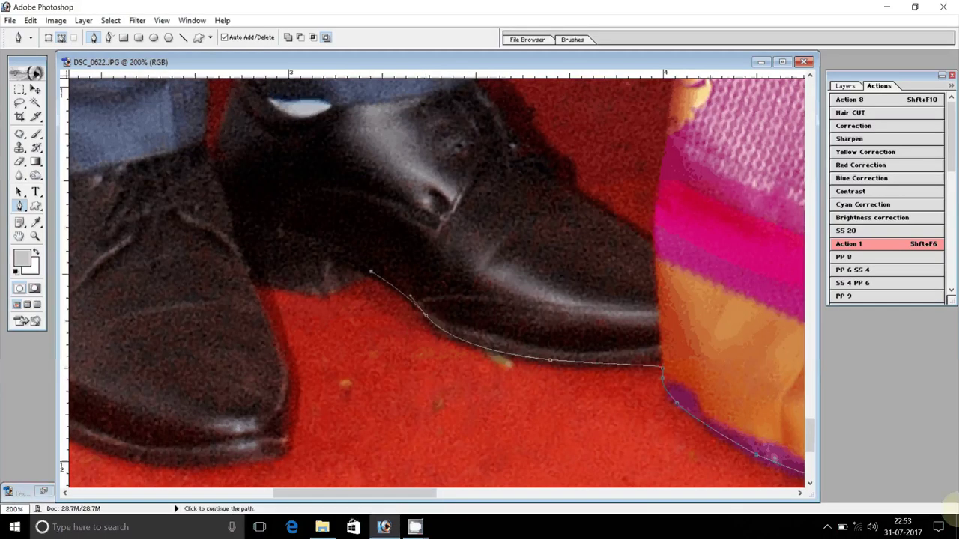
click(323, 287)
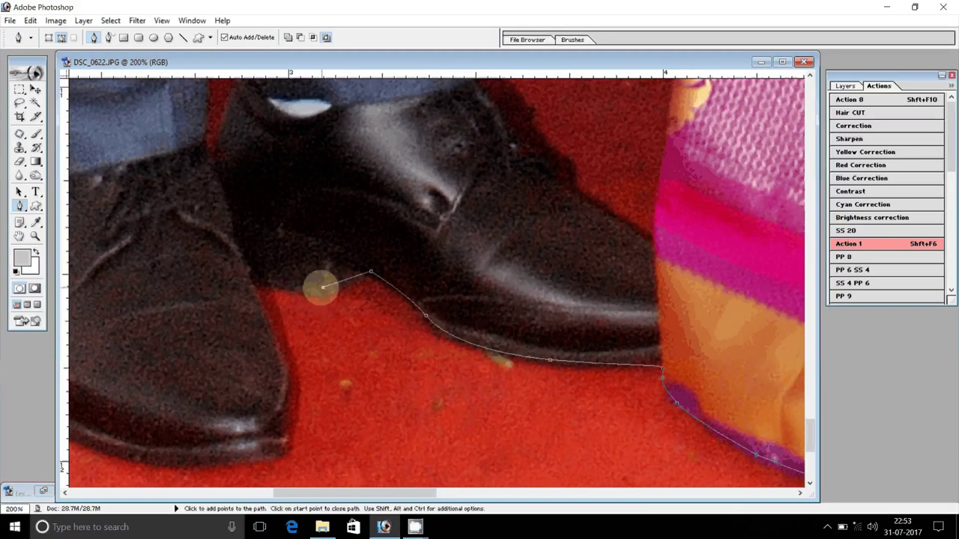
click(248, 282)
- Trace the path around the toe and along the sole of the man's other shoe
drag(279, 403, 283, 430)
click(284, 451)
drag(270, 456, 254, 457)
drag(149, 456, 484, 442)
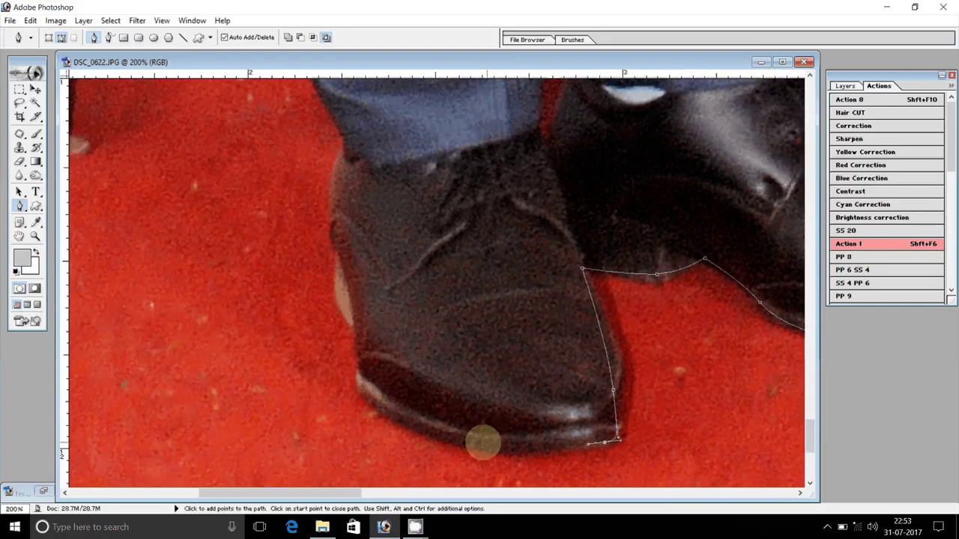
click(461, 442)
drag(362, 386, 360, 343)
- Trace the path up the outer side of that shoe to the trouser hem
click(354, 331)
drag(339, 283, 336, 254)
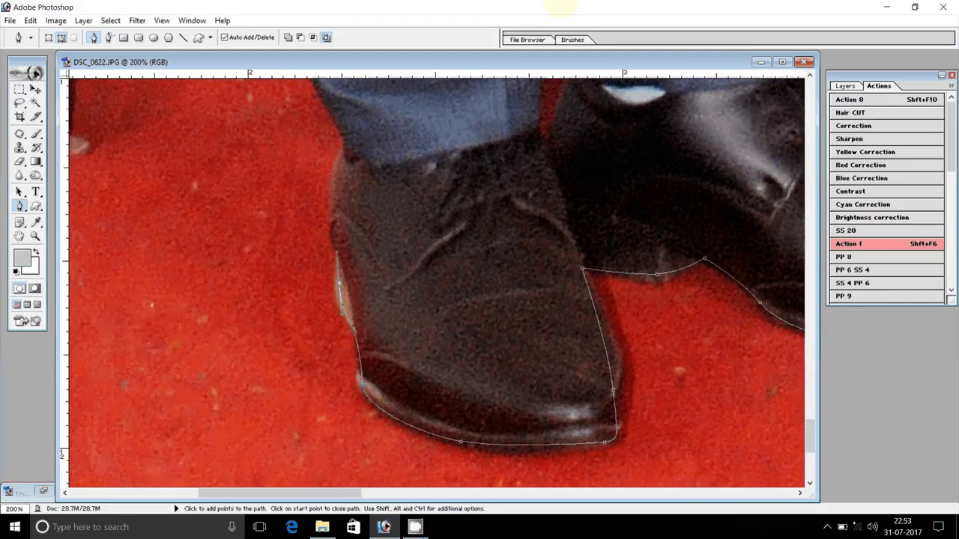
click(338, 180)
click(343, 143)
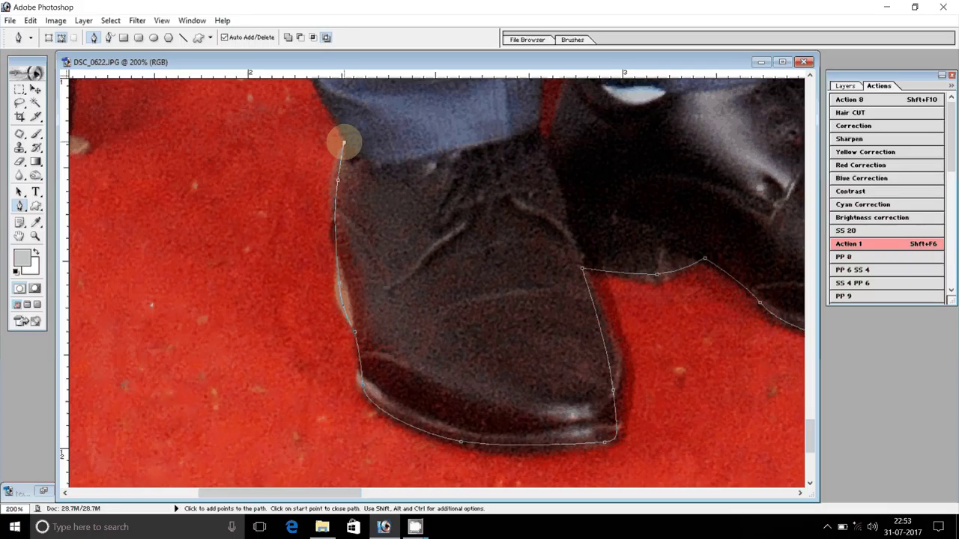
- Trace the path up the outer edge of the man's lower trouser leg
drag(344, 142, 396, 439)
drag(355, 360, 357, 274)
drag(362, 260, 364, 240)
drag(366, 175, 349, 361)
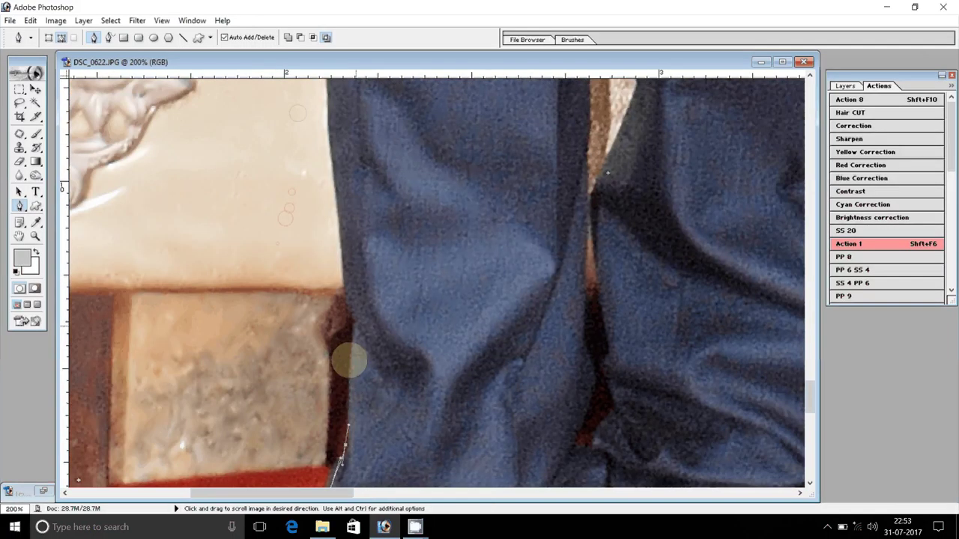
drag(353, 318, 350, 295)
click(341, 214)
drag(341, 214, 313, 344)
drag(287, 146, 284, 262)
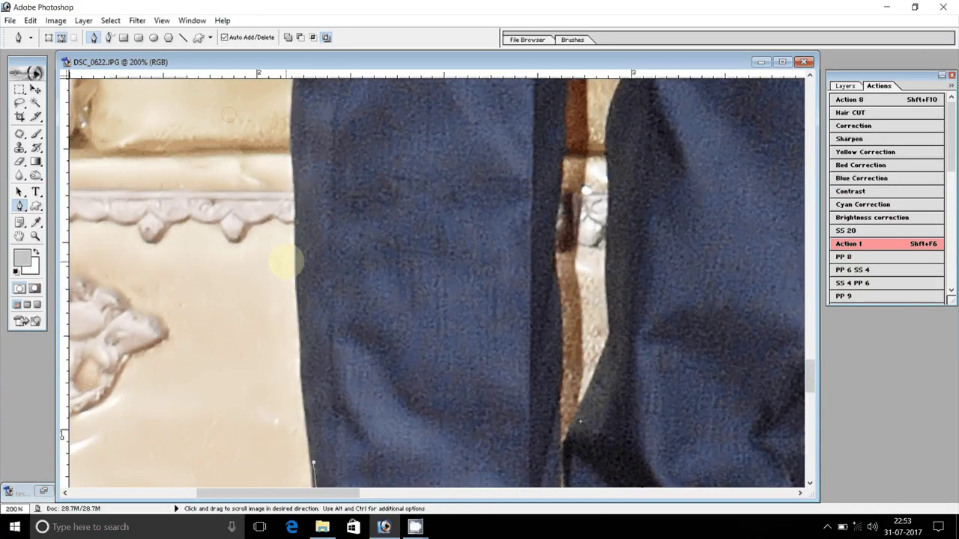
- Trace the path along the outer edge of the upper trouser leg to the man's hand
click(300, 235)
drag(298, 183, 293, 388)
drag(292, 302, 297, 279)
drag(271, 220, 264, 311)
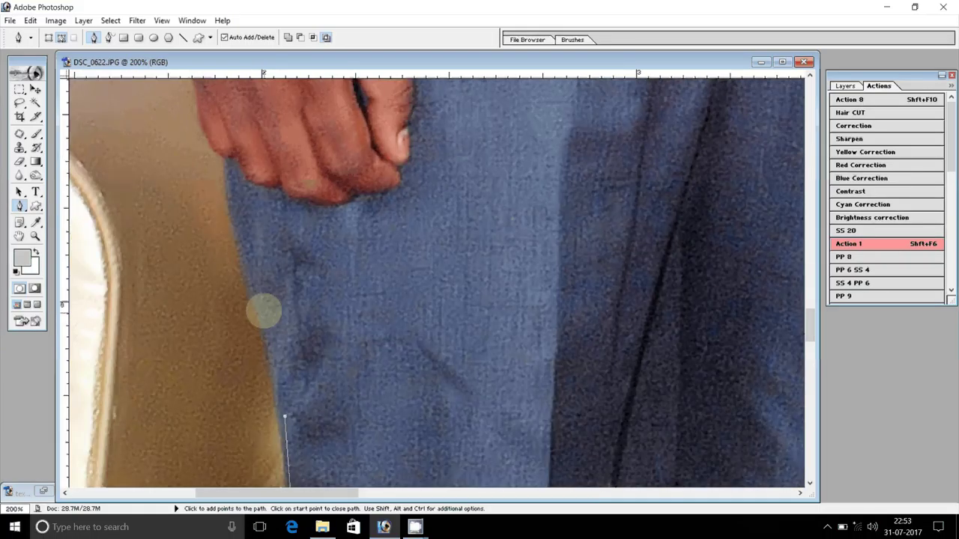
click(259, 304)
click(225, 197)
click(228, 164)
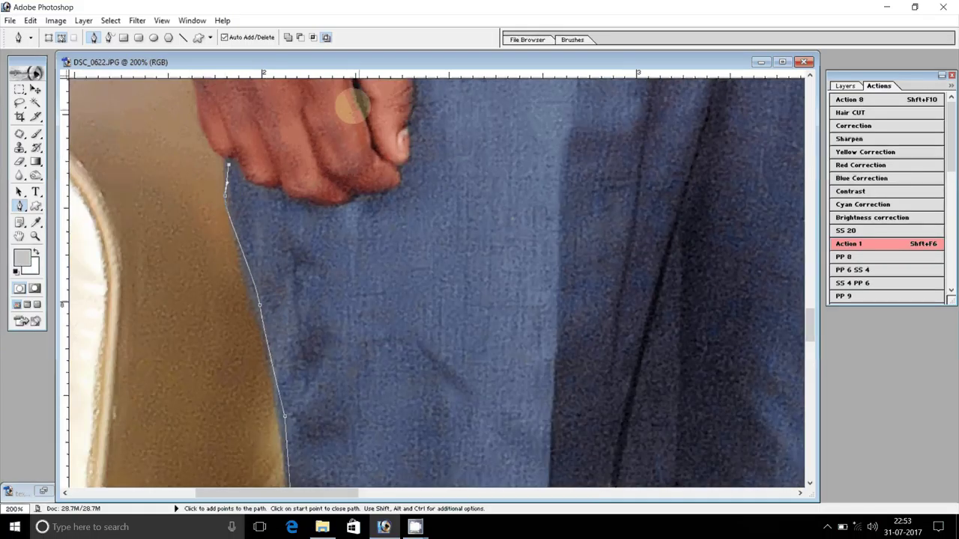
- Trace the path around the outer side of the man's hand to his shirt cuff
drag(353, 105, 456, 291)
click(307, 322)
click(292, 246)
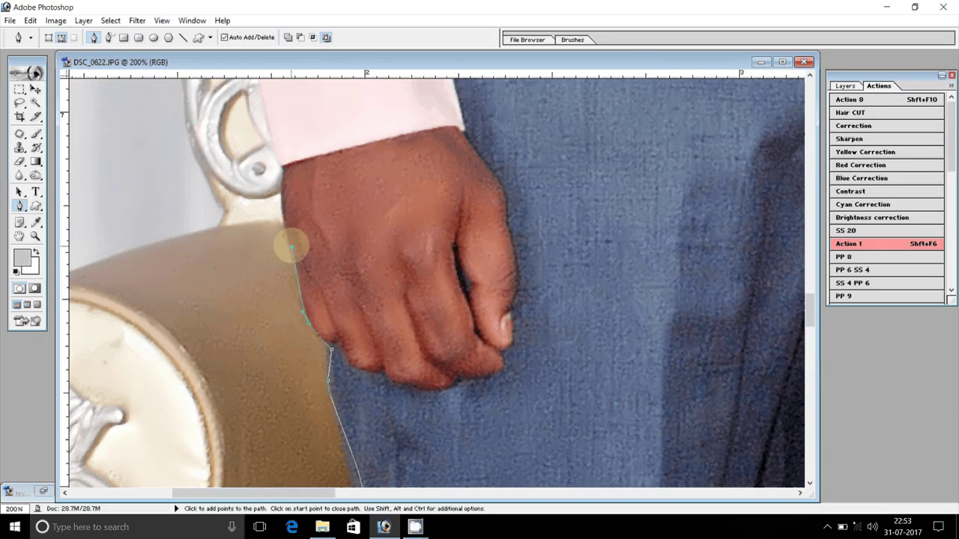
click(281, 182)
click(280, 162)
- Trace the path from the cuff up the outer edge of the man's shirt sleeve
drag(268, 136, 314, 295)
drag(302, 217, 302, 190)
drag(298, 171, 298, 273)
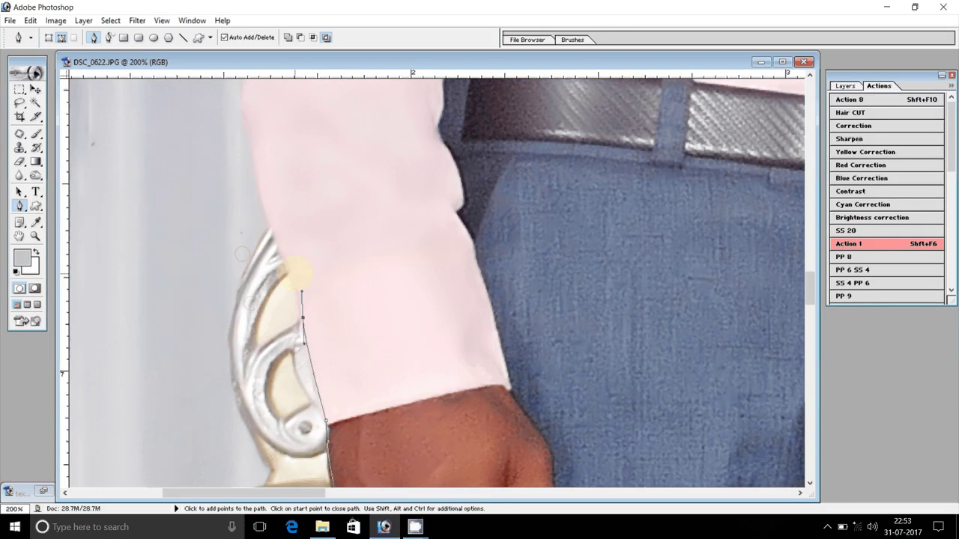
drag(273, 204, 306, 407)
drag(280, 310, 281, 259)
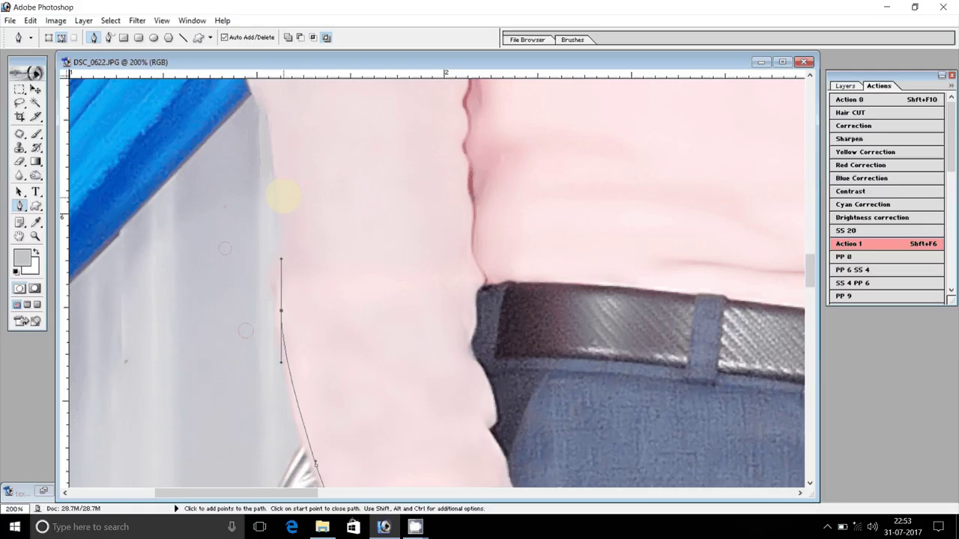
click(260, 114)
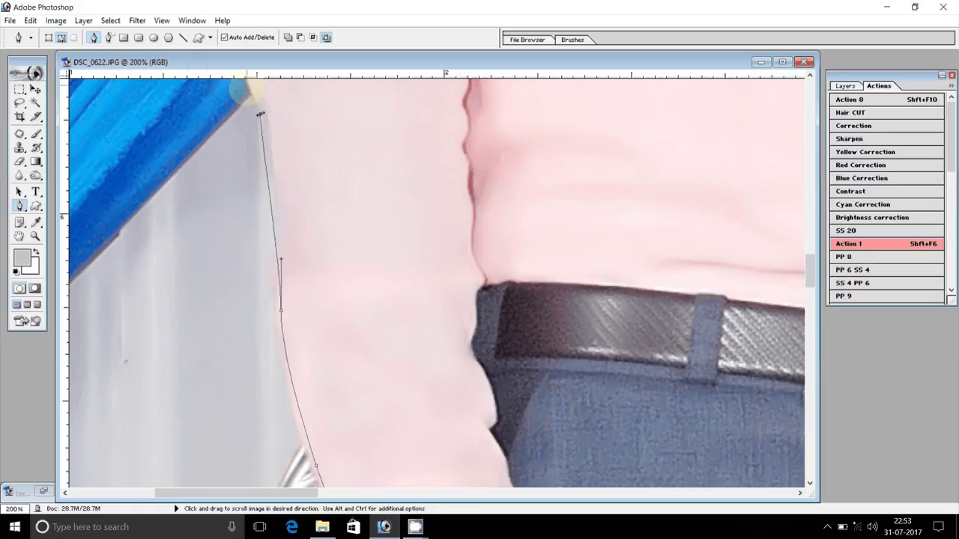
drag(251, 90, 267, 375)
click(281, 338)
- Trace the path up the man's upper sleeve and over his shoulder beside the blue curtain
drag(287, 217, 292, 196)
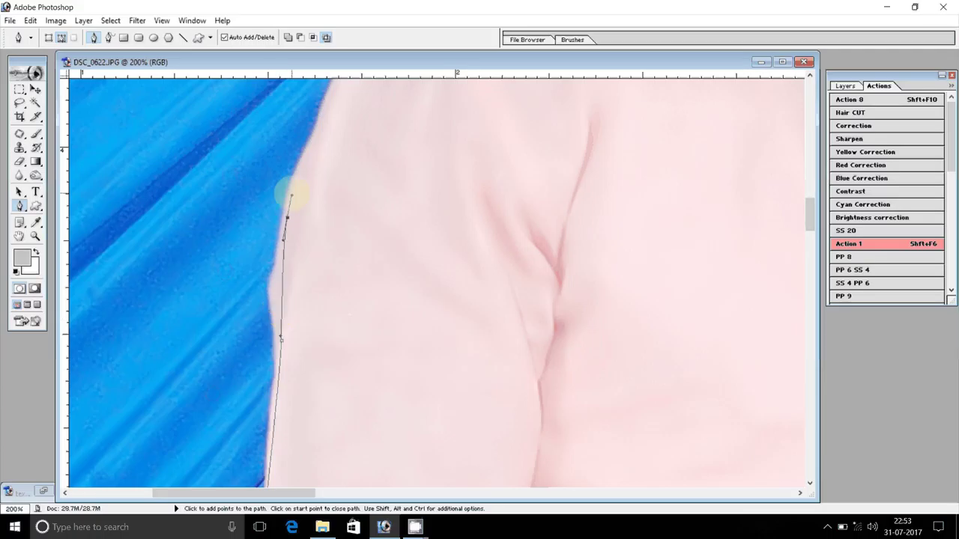
drag(332, 94, 278, 235)
click(372, 179)
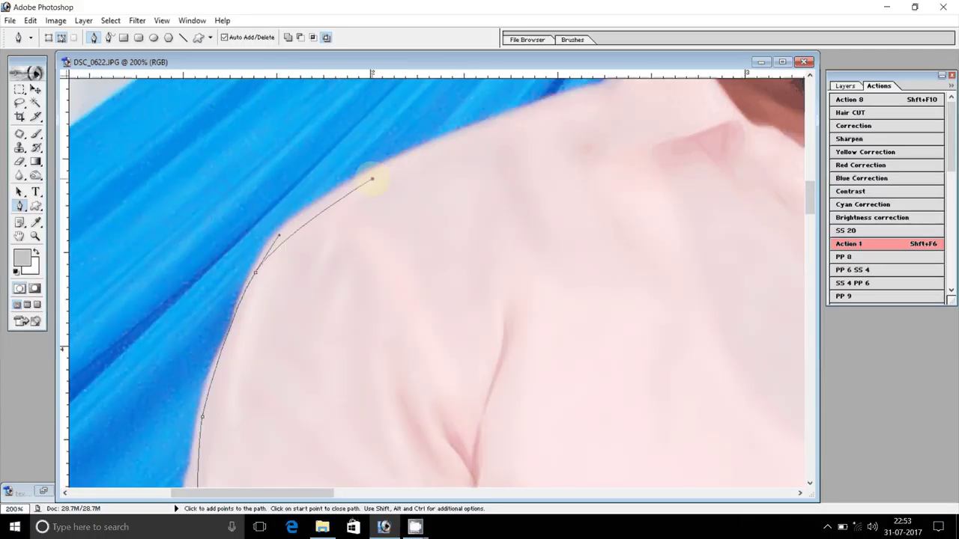
drag(372, 179, 431, 151)
drag(578, 91, 410, 221)
- Trace the path around the shirt collar, up the neck and around the man's ear
click(360, 260)
drag(421, 187, 330, 356)
click(358, 275)
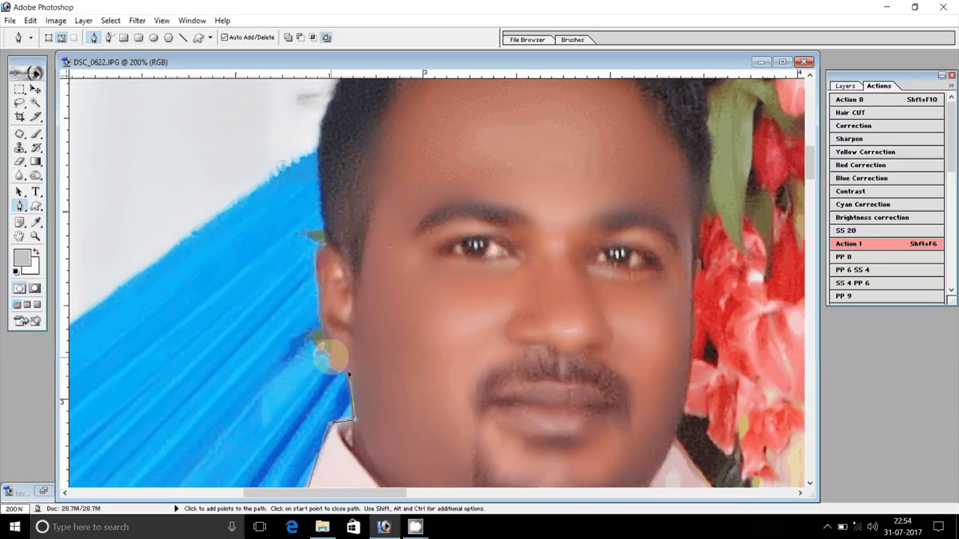
click(329, 356)
click(315, 261)
click(330, 248)
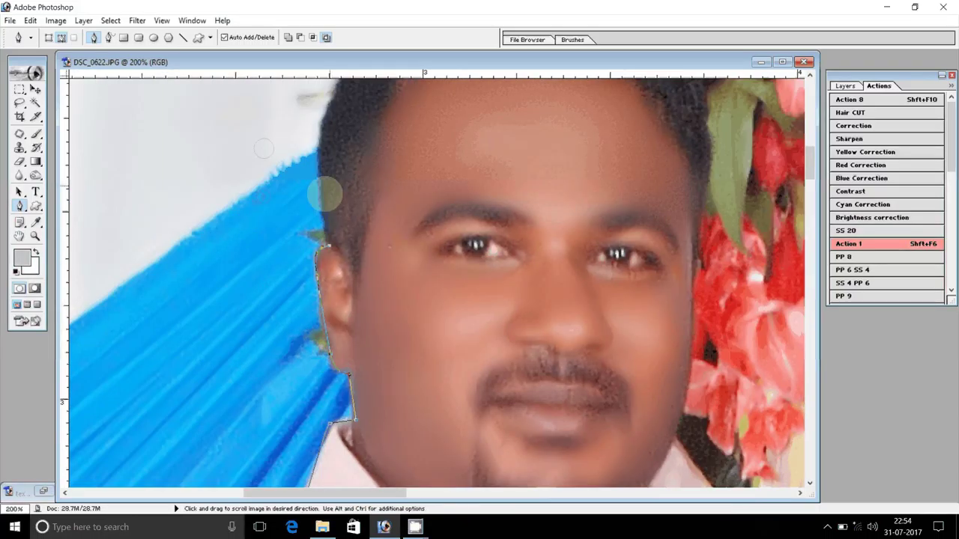
- Trace the path around the man's hair, over the top of his head to the flower side
drag(326, 195, 246, 383)
drag(254, 293, 277, 238)
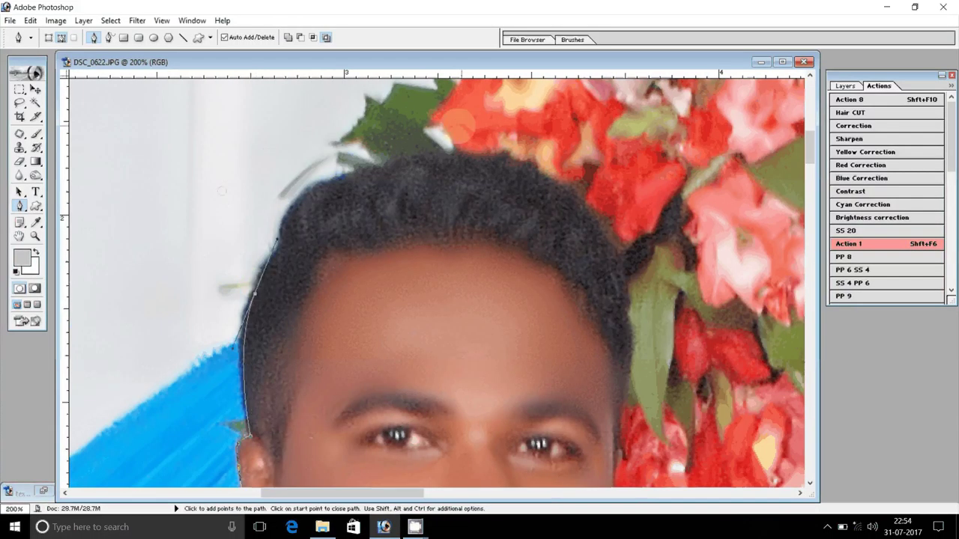
drag(375, 165, 447, 149)
click(560, 191)
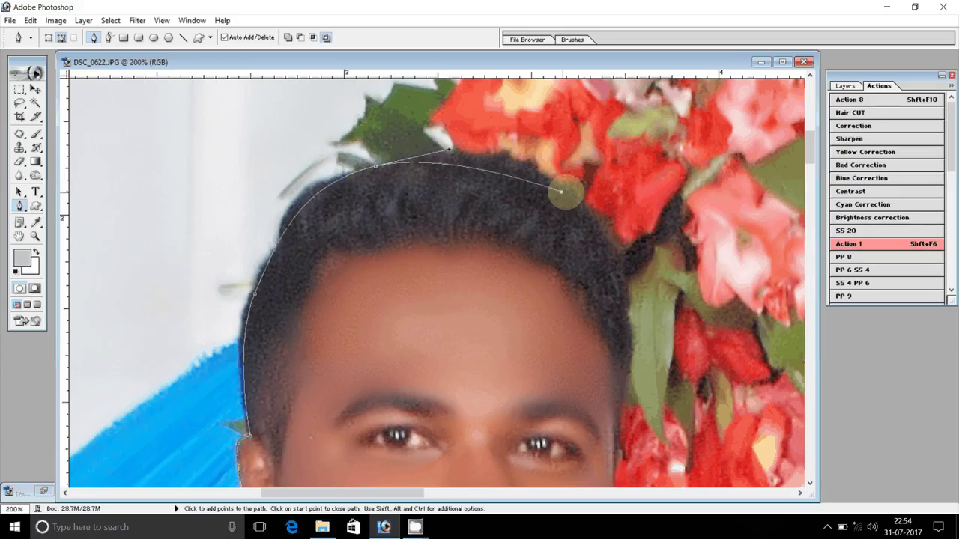
drag(624, 322, 629, 345)
drag(621, 433, 511, 133)
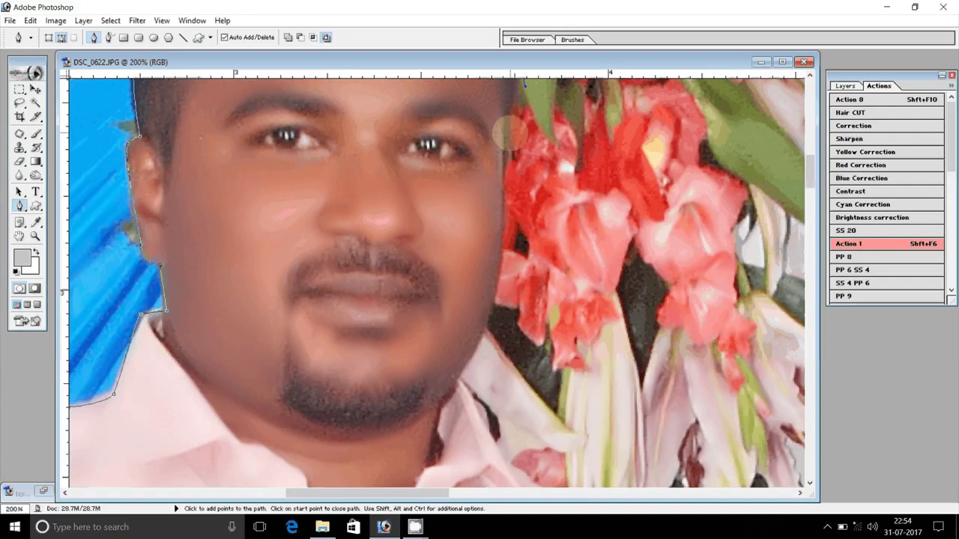
- Trace the path down the man's cheek and jaw beside the flowers to his shirt collar
click(505, 143)
click(503, 264)
drag(487, 338, 492, 154)
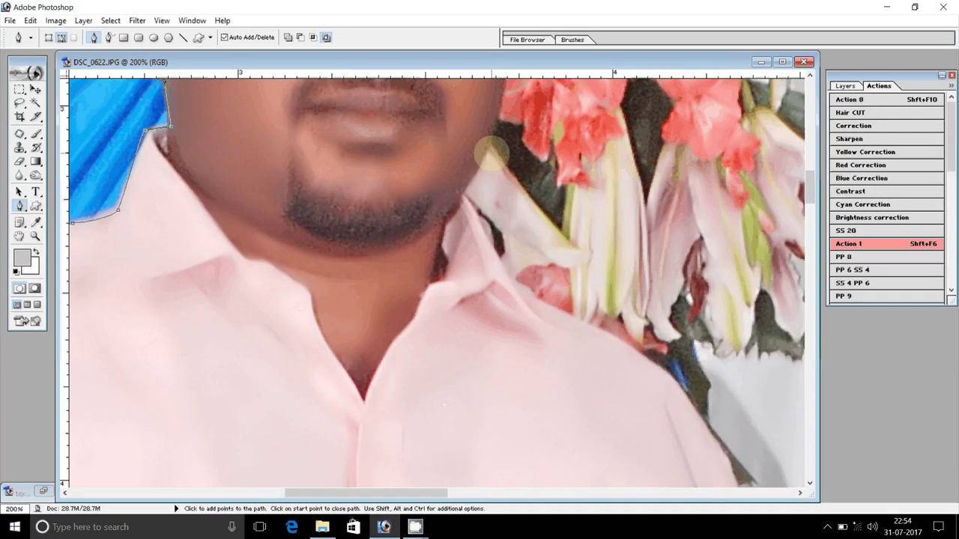
click(484, 159)
click(462, 196)
- Trace the path over the man's shoulder beside the flowers and down his arm to the woman's sleeve
drag(511, 297, 474, 159)
drag(585, 215, 616, 249)
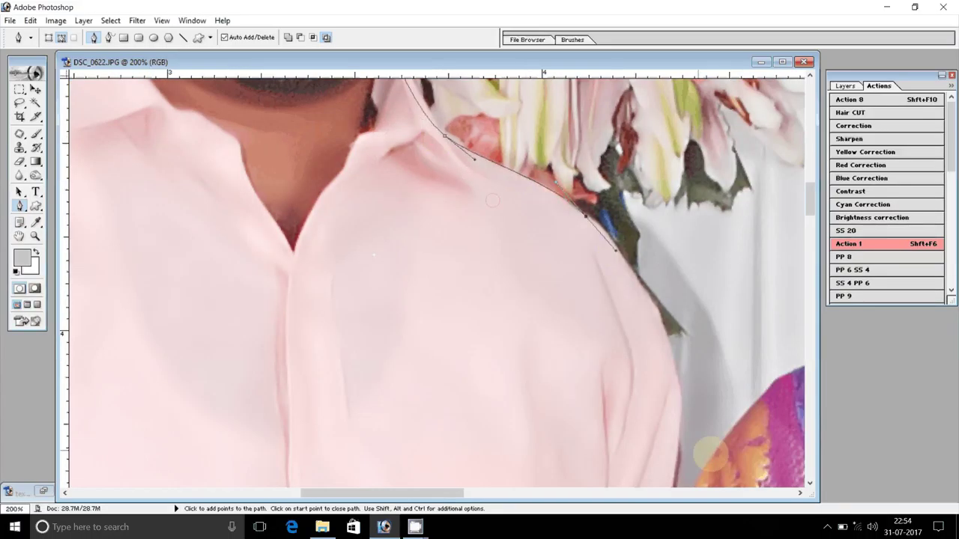
drag(678, 442, 420, 70)
drag(337, 117, 229, 296)
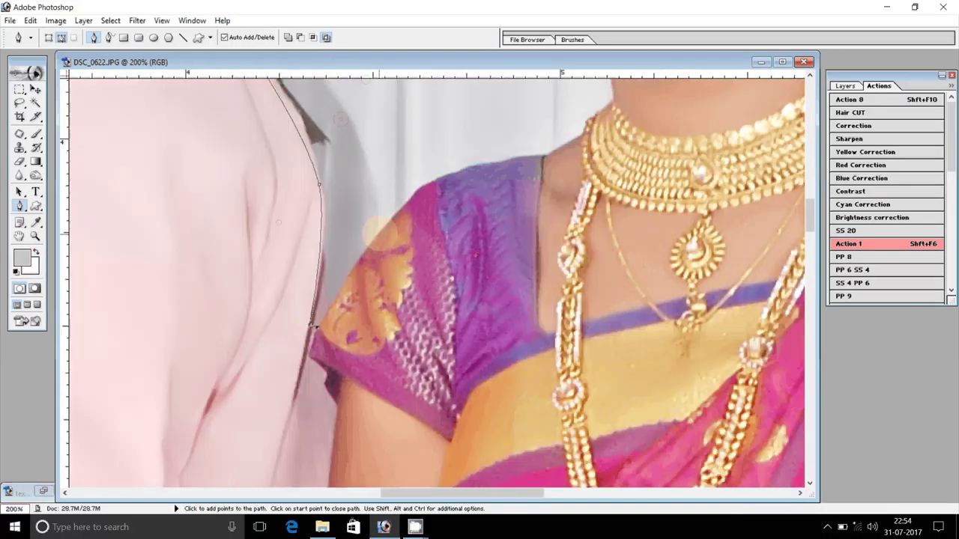
- Trace the path along the woman's blouse sleeve and shoulder to her necklace and neck
click(412, 193)
click(506, 160)
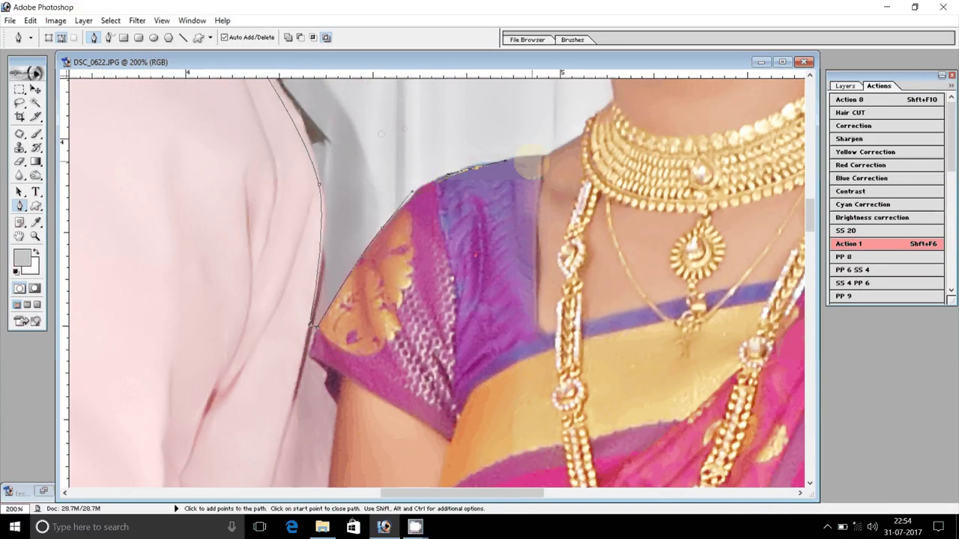
drag(528, 162, 356, 300)
click(391, 266)
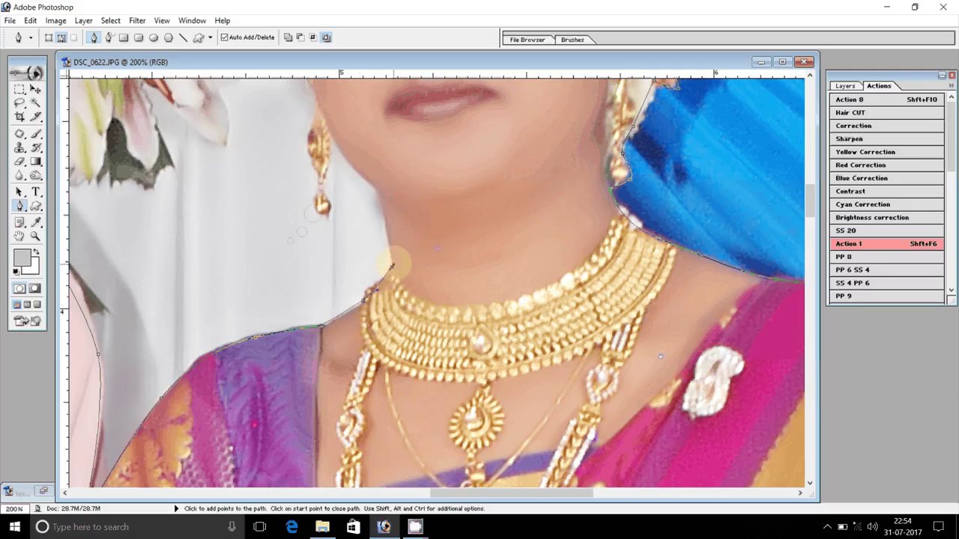
- Trace the path up the woman's neck and along her jaw to the hanging earring
drag(391, 265, 396, 402)
click(383, 331)
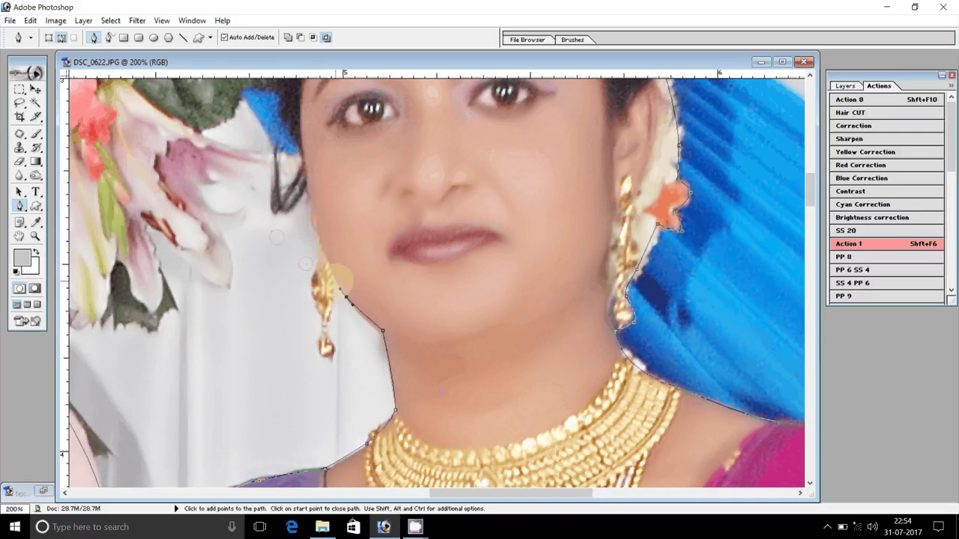
click(331, 274)
- Trace the path around the woman's hanging earring and back to the side of her face
click(325, 328)
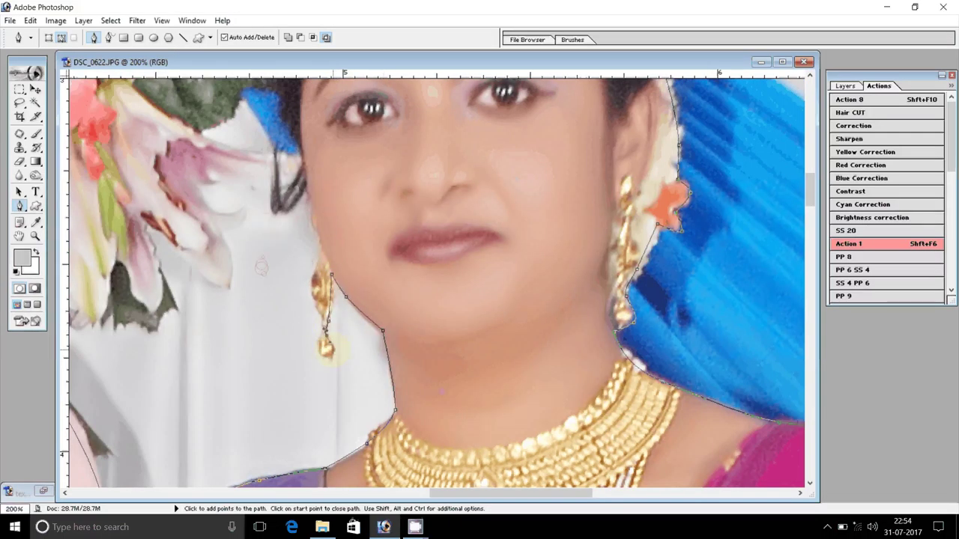
click(323, 355)
click(313, 306)
click(331, 275)
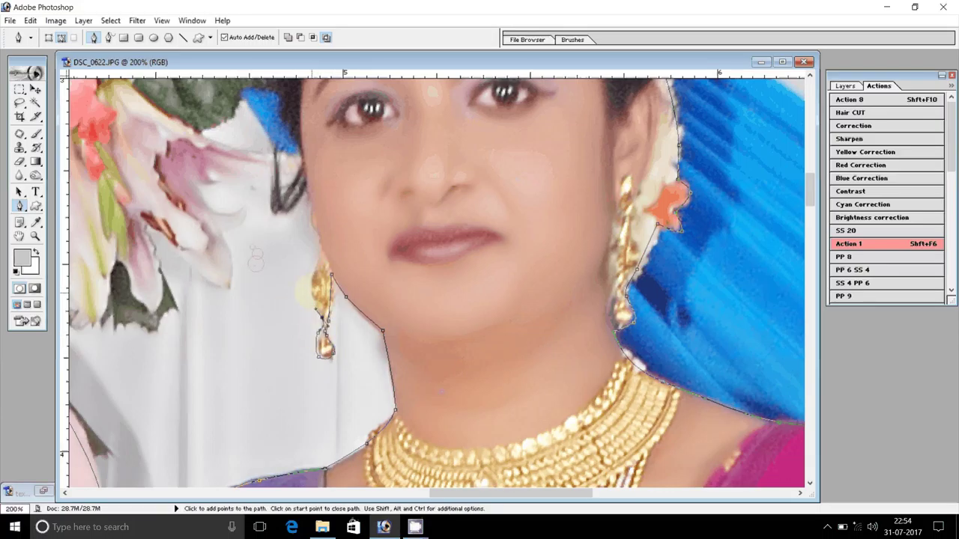
click(311, 290)
click(317, 259)
- Trace the path up the side of the woman's face and along the side of her hair
drag(319, 242, 315, 230)
drag(299, 186, 305, 384)
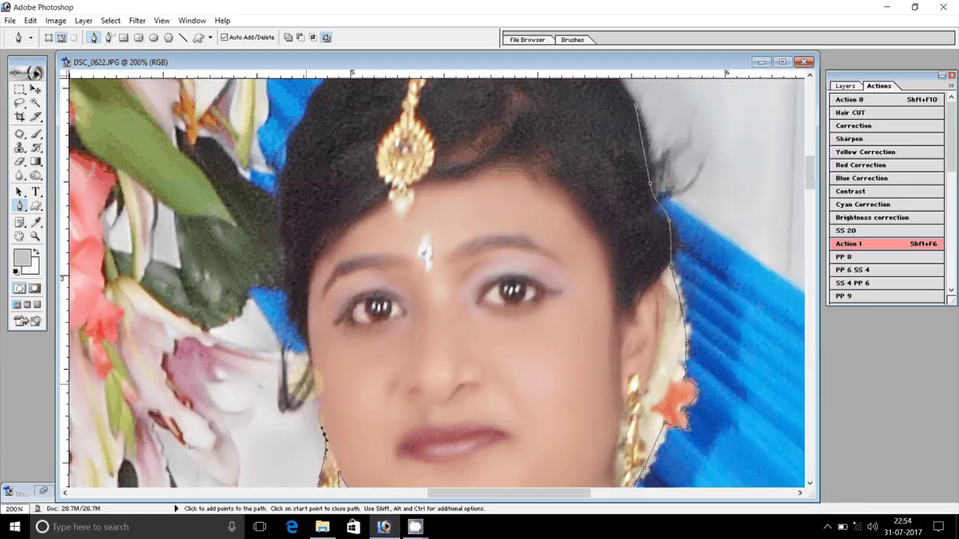
click(308, 349)
click(278, 224)
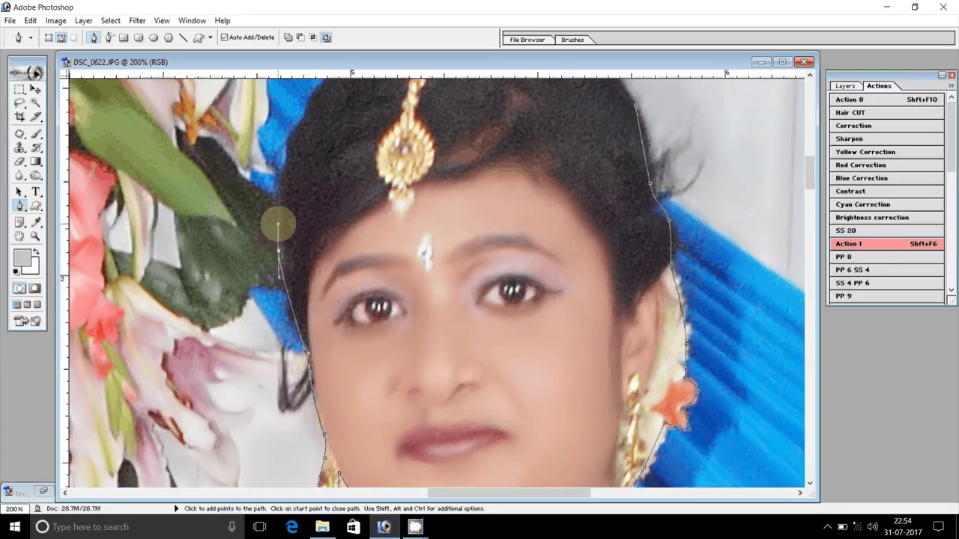
key(space)
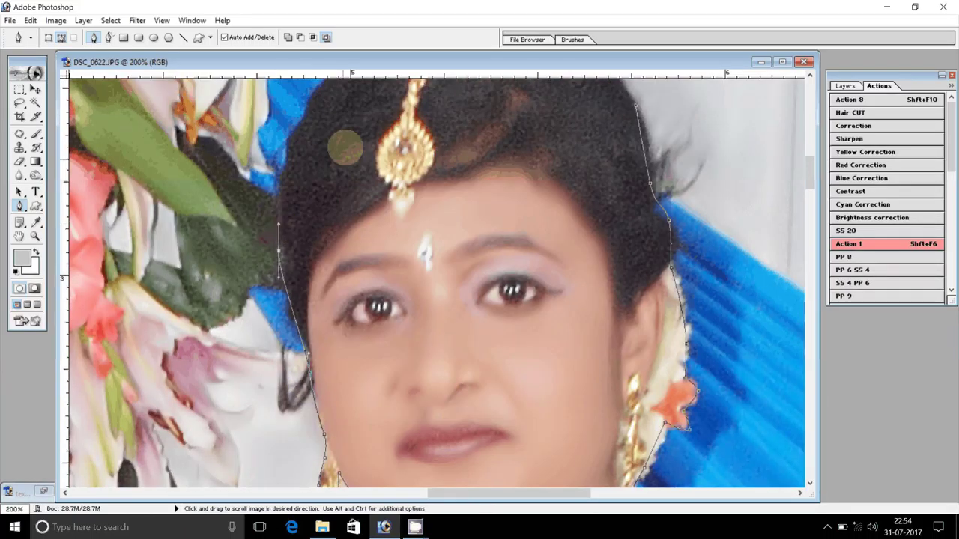
- Trace the path over the top of the woman's hair and close it at its starting point
drag(346, 147, 305, 235)
drag(271, 181, 288, 169)
click(301, 139)
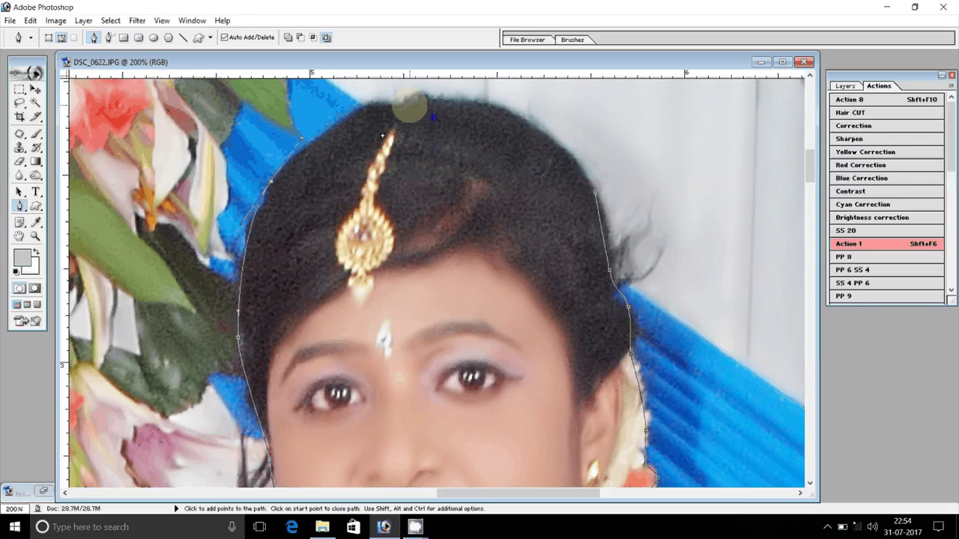
drag(413, 104, 485, 96)
drag(549, 144, 578, 165)
click(595, 194)
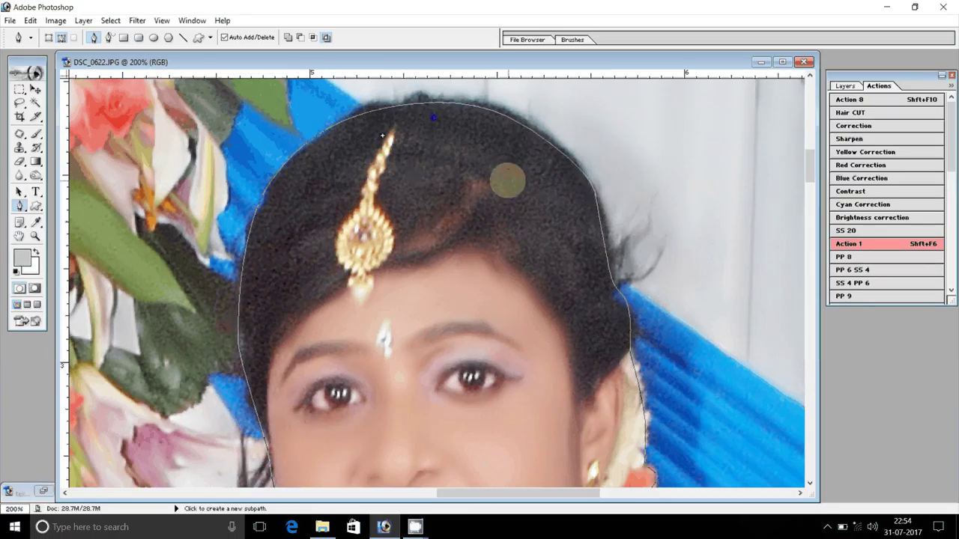
- Convert the closed path into a new anti-aliased selection with a 2-pixel feather radius
right_click(508, 180)
click(557, 240)
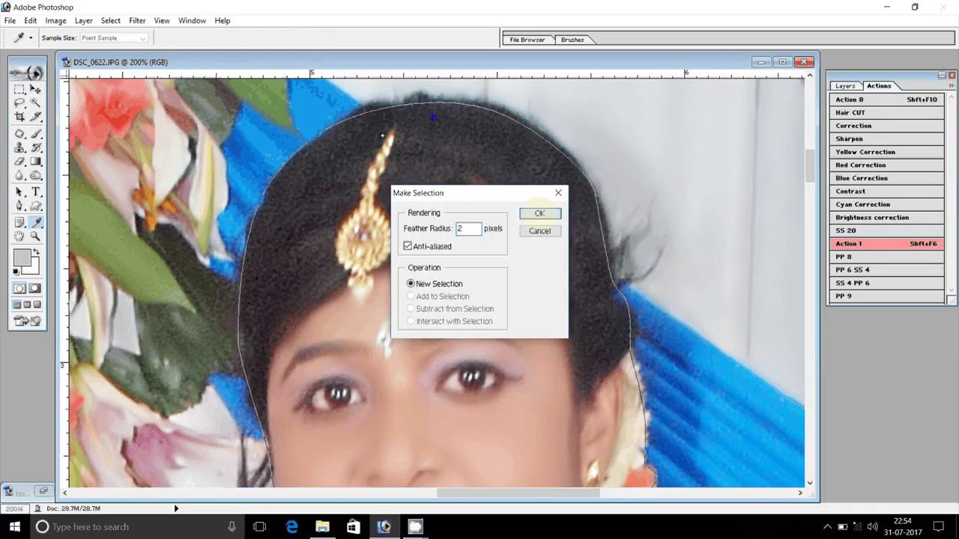
click(539, 213)
- Copy the selected couple to a new layer and hide the Background layer
click(845, 85)
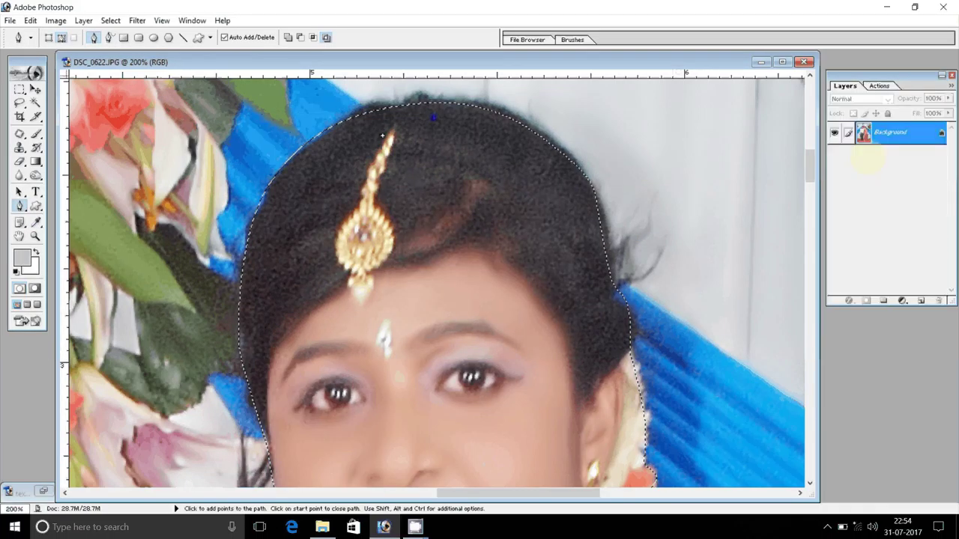
key(ctrl+j)
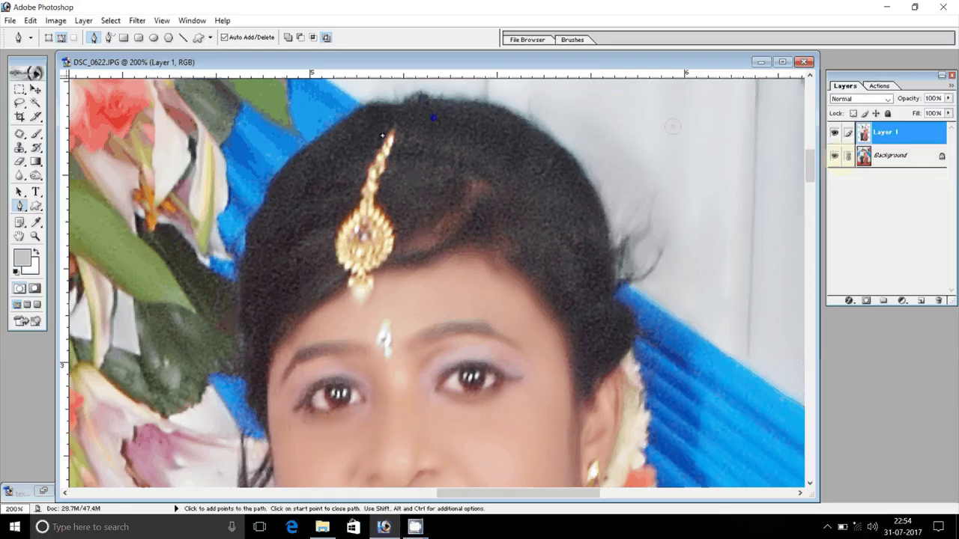
click(835, 156)
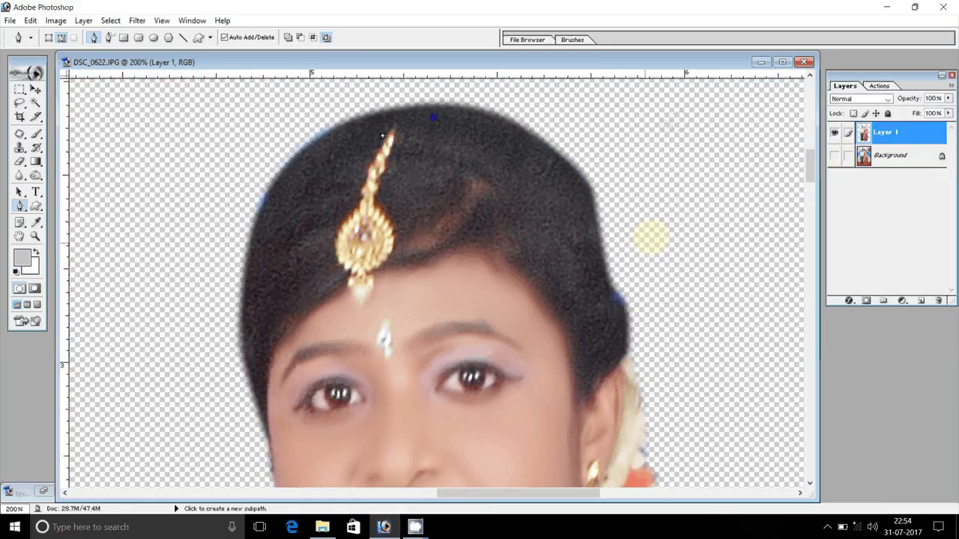
- Clone dark hair over the uneven, blue-tinged edge on the right side of the woman's hair with a 20-pixel Clone Stamp brush
key(s)
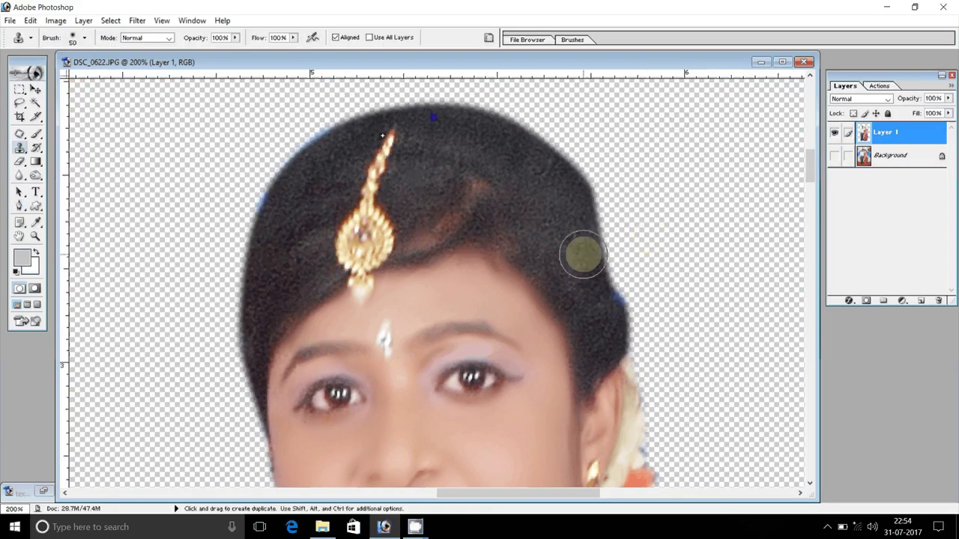
key(bracketleft)
key(bracketleft)
key(bracketleft)
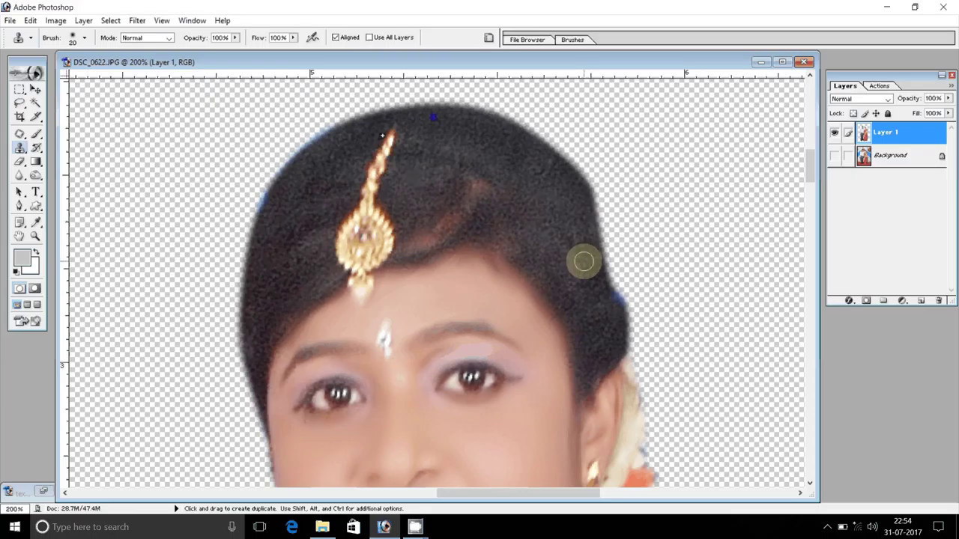
alt+click(590, 260)
drag(588, 194, 599, 210)
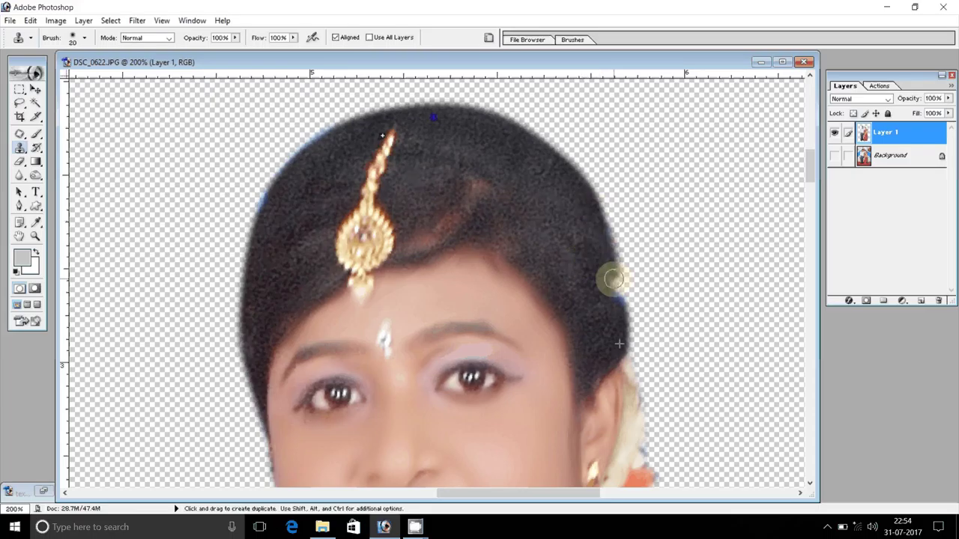
alt+click(606, 303)
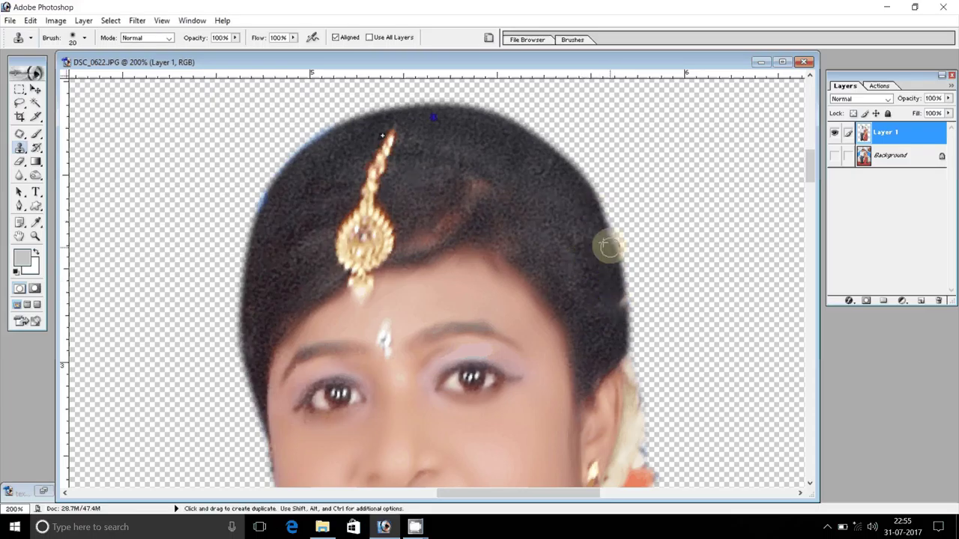
drag(609, 245, 592, 228)
click(615, 312)
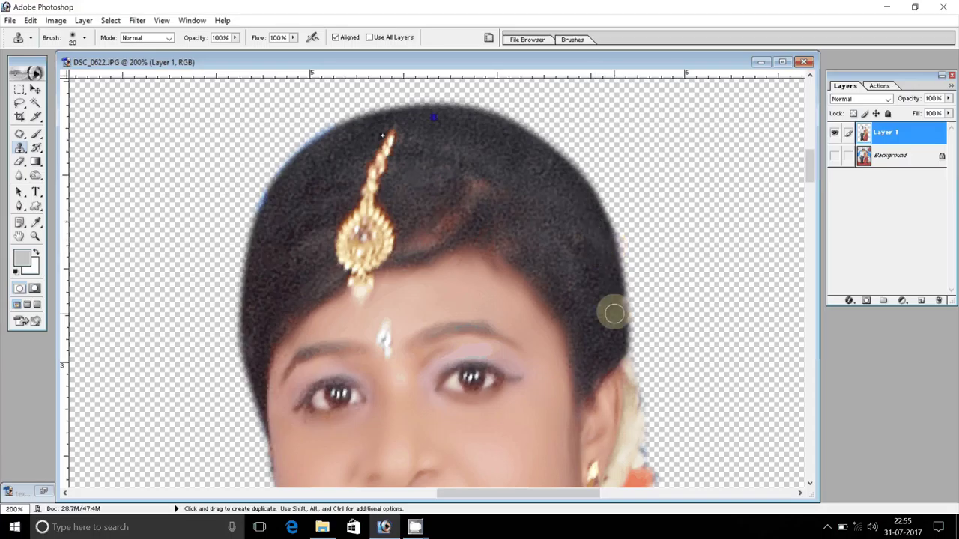
click(488, 177)
- Start a pen path around the background between the couple, tracing down the saree's lower edge and along the man's shoe to his trouser hem
key(z)
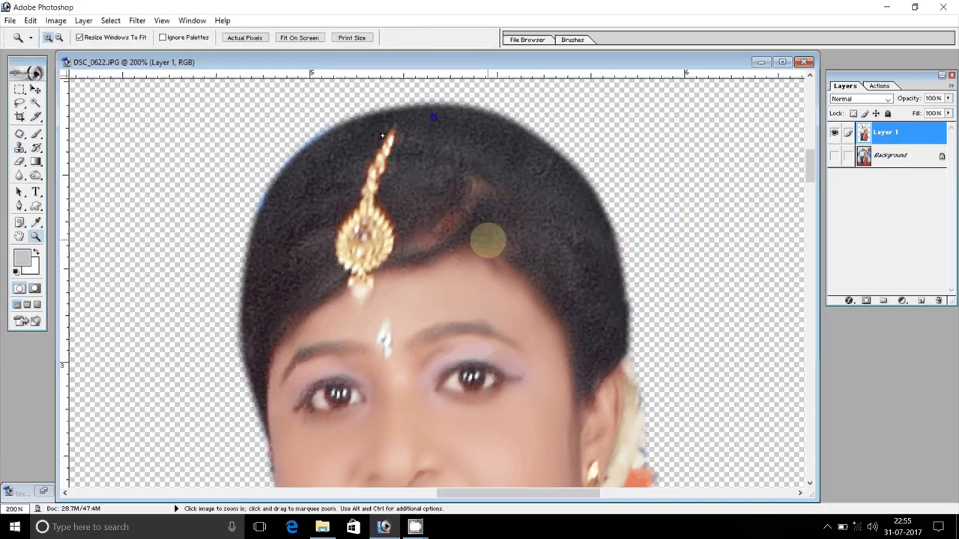
key(ctrl+0)
drag(174, 372, 224, 414)
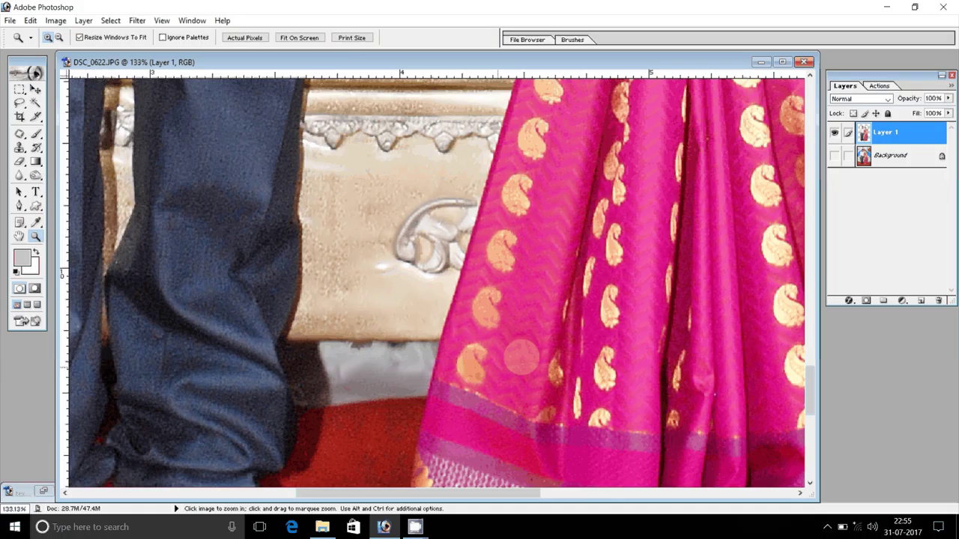
scroll(440, 389, down, 2)
scroll(440, 390, down, 2)
key(p)
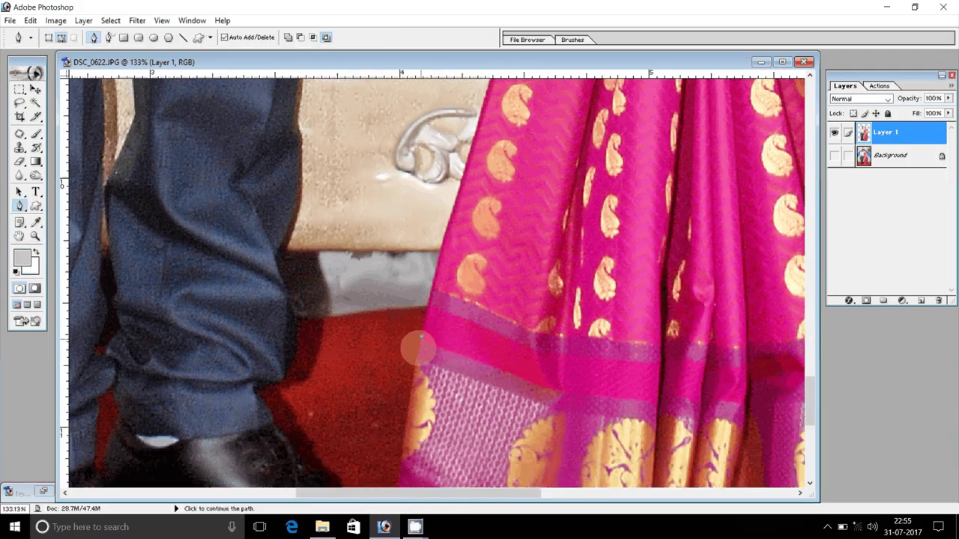
scroll(417, 347, down, 5)
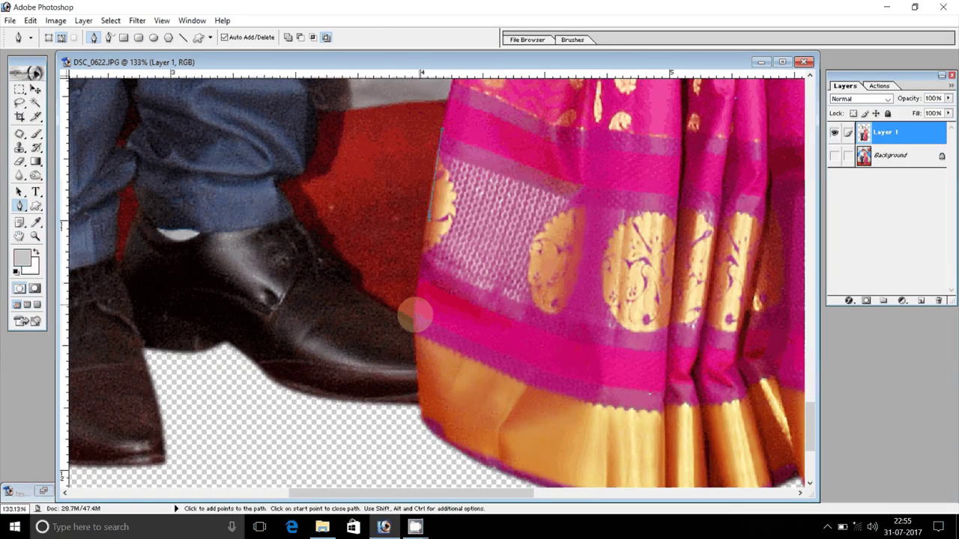
click(414, 327)
click(323, 258)
click(278, 184)
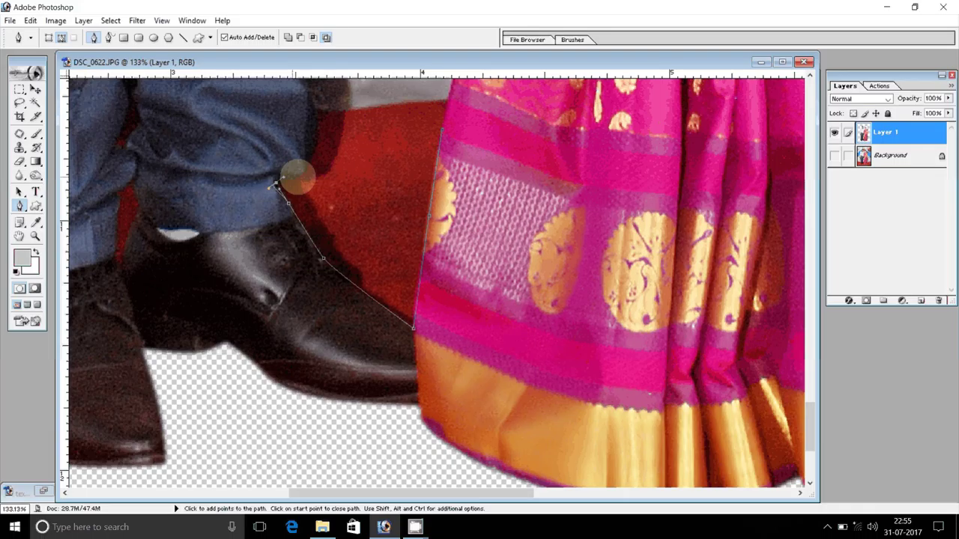
- Continue the path up the edge of the man's trouser leg facing the saree, from the hem to the upper thigh
drag(297, 177, 272, 370)
click(267, 319)
drag(264, 283, 271, 263)
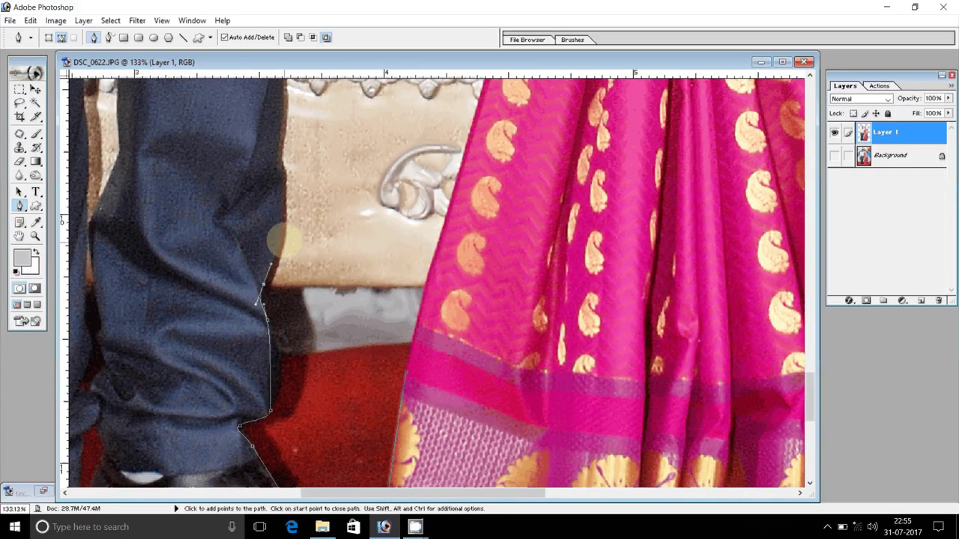
drag(281, 176, 279, 159)
drag(277, 114, 242, 283)
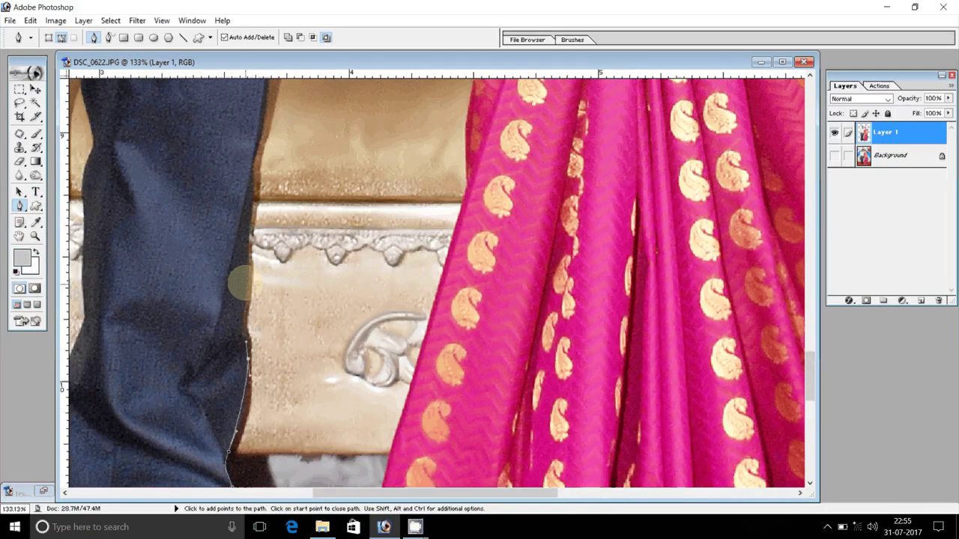
drag(252, 122, 213, 328)
drag(247, 220, 272, 159)
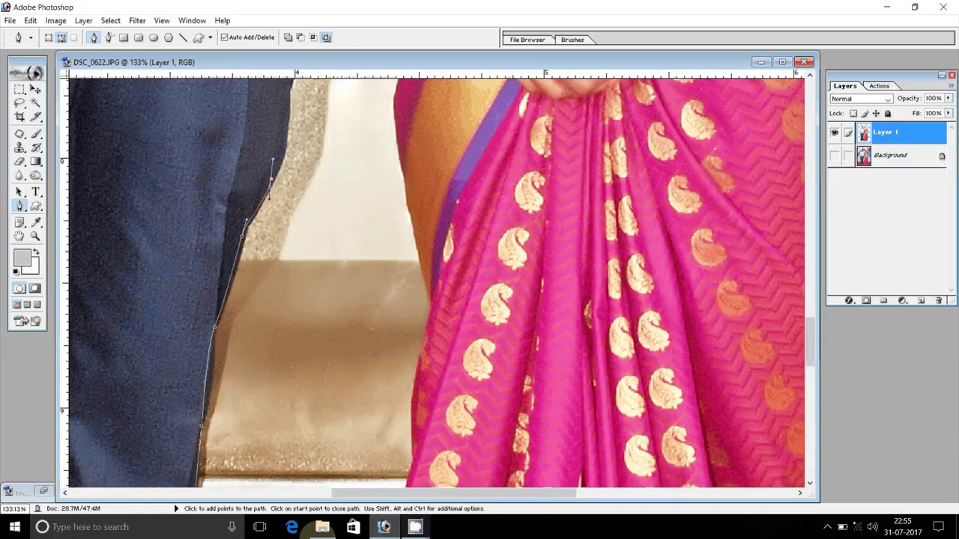
- Undo the last trouser-edge point and retrace the path up to and around the man's hand until it meets the saree
key(ctrl+z)
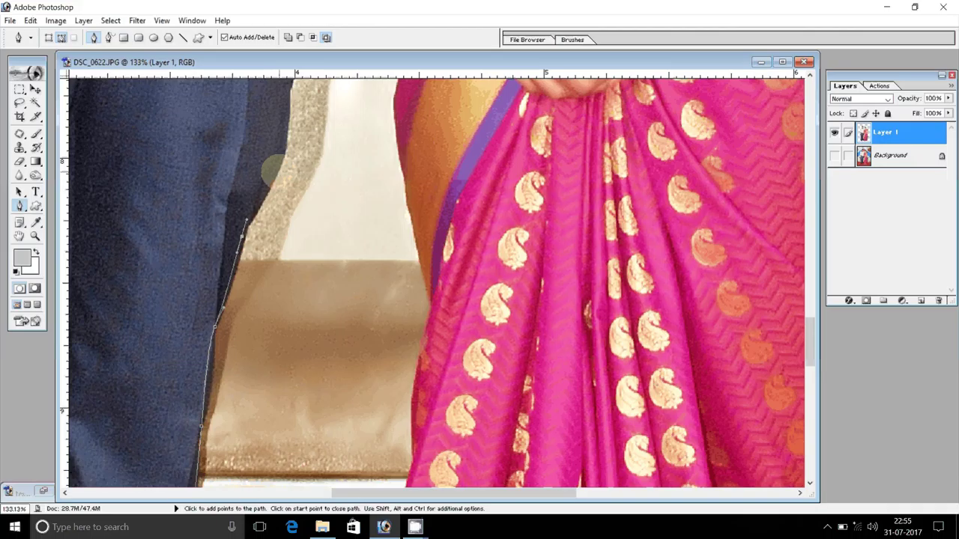
drag(277, 160, 303, 187)
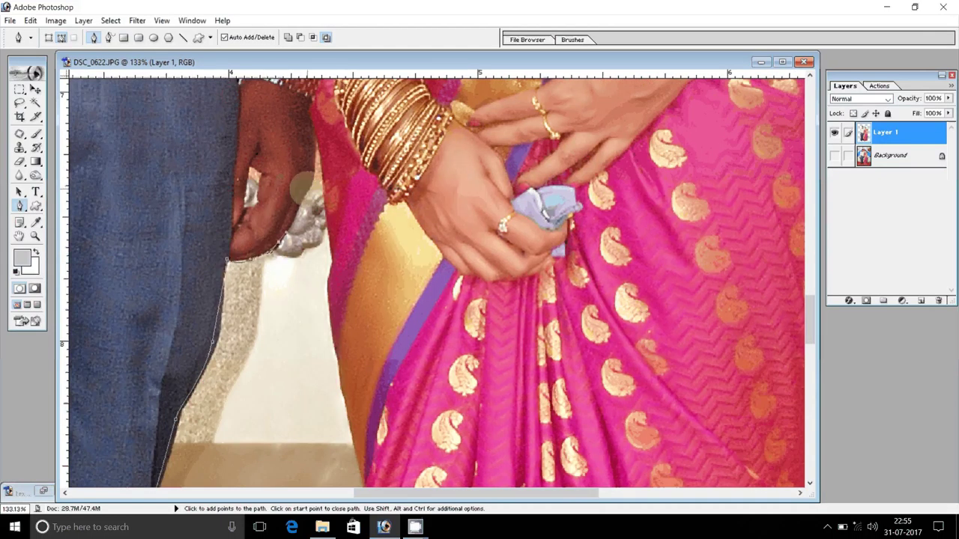
click(318, 145)
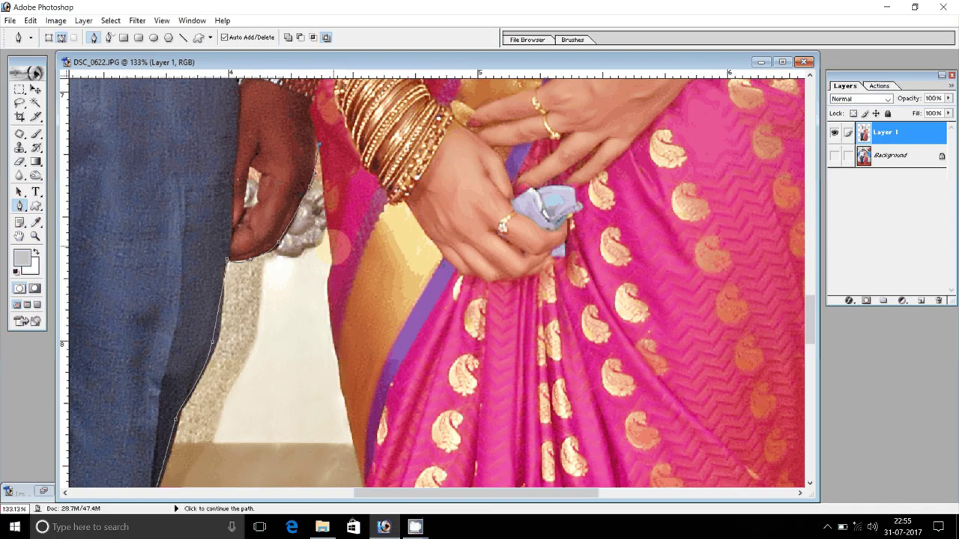
- Trace the path down the saree's edge from beside the man's hand and close it at its starting point
click(331, 315)
drag(355, 444, 305, 196)
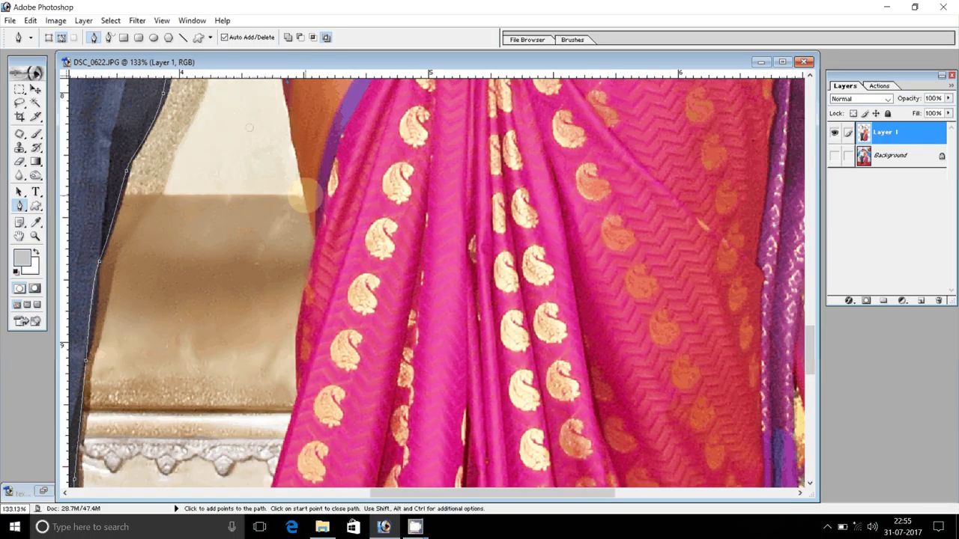
drag(316, 231, 313, 257)
drag(301, 336, 301, 359)
drag(301, 392, 297, 413)
drag(298, 413, 313, 187)
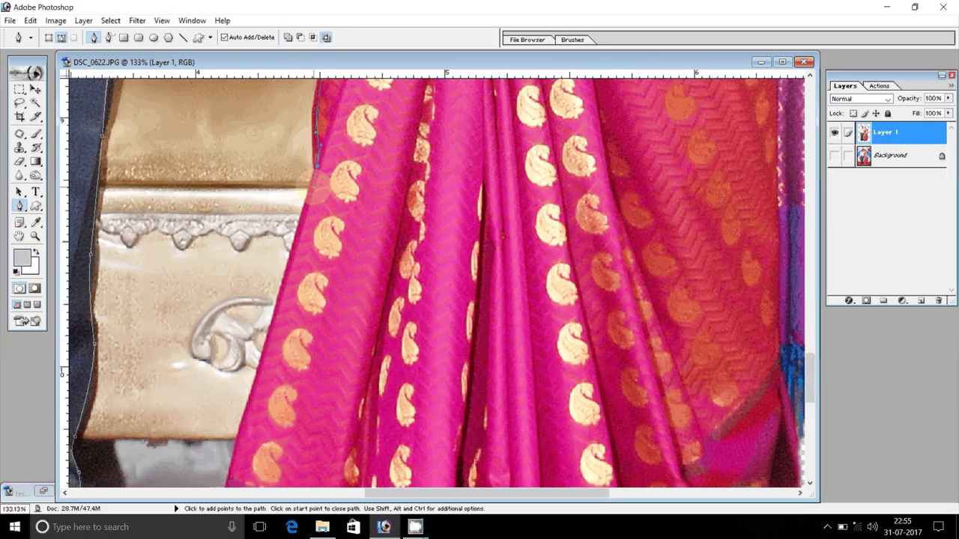
drag(270, 333, 260, 347)
drag(261, 347, 286, 265)
drag(247, 442, 278, 262)
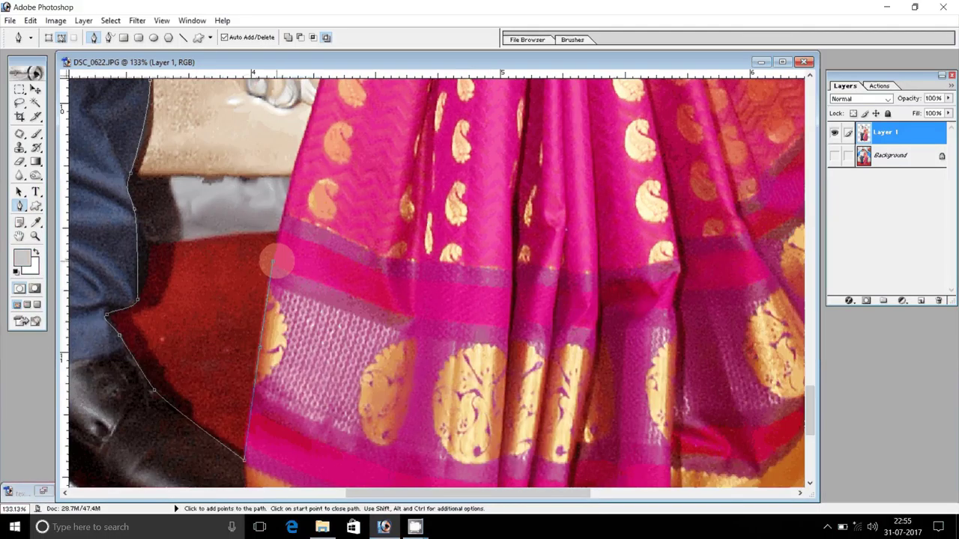
- Convert the closed path to a selection, delete the background between the couple from Layer 1, and deselect
right_click(276, 197)
click(330, 254)
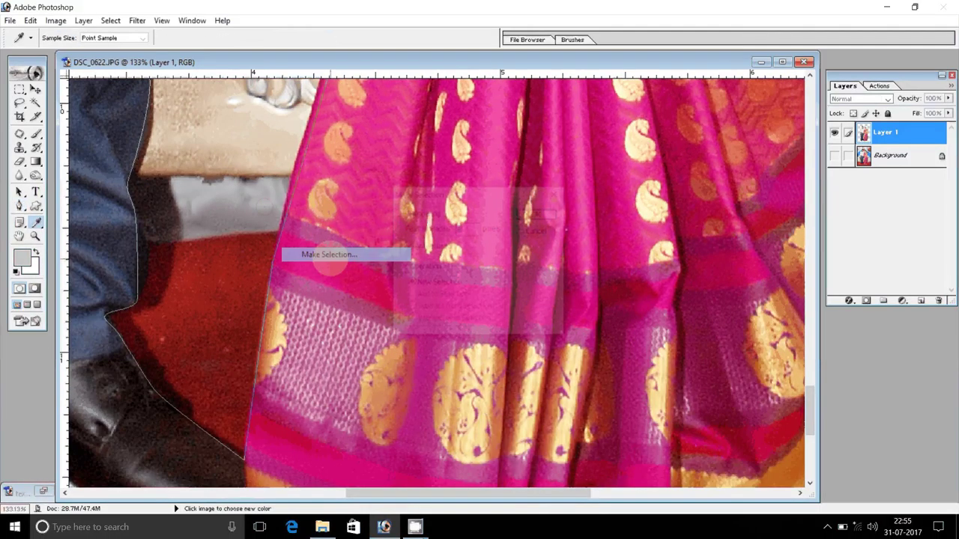
click(539, 217)
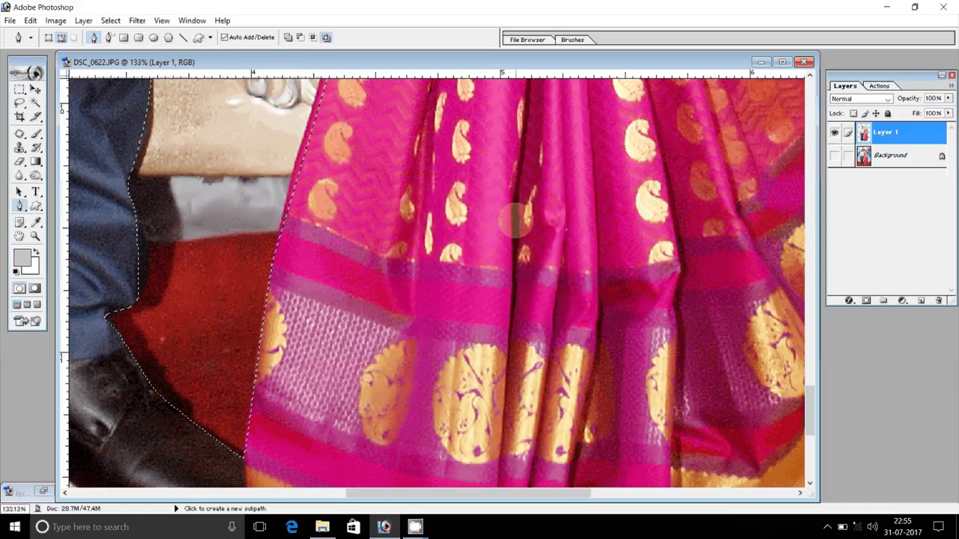
key(Delete)
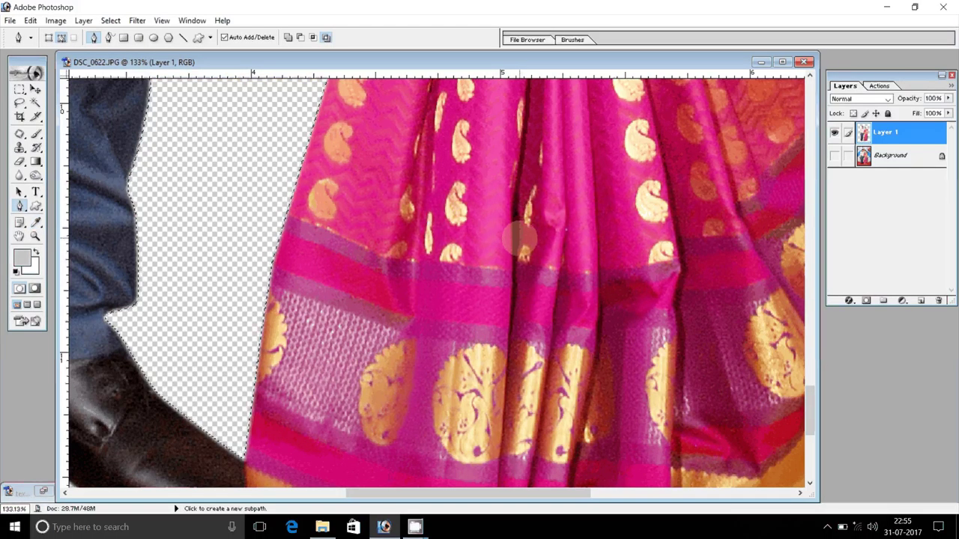
key(ctrl+d)
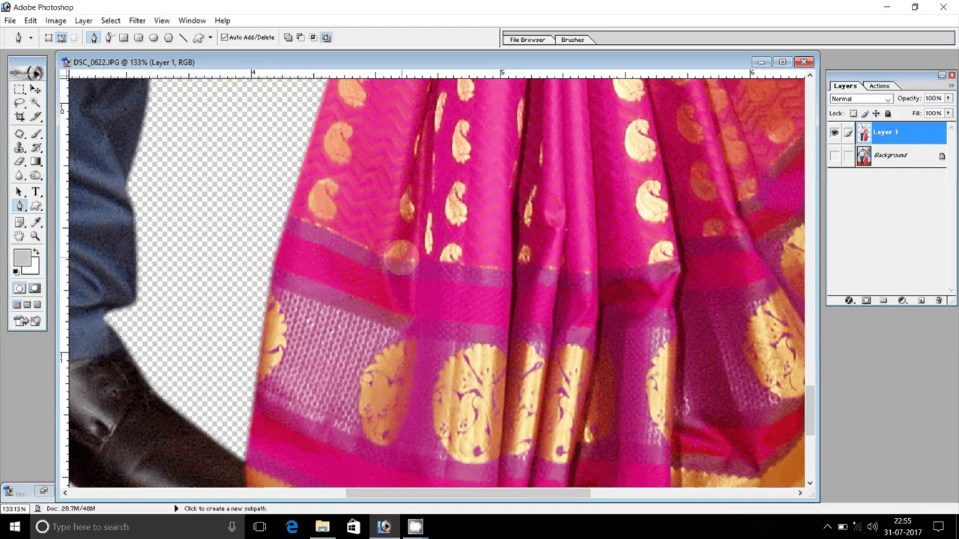
- Save the cut-out as DSC_0622 in Photoshop PSD format, with layers, in the drass folder on the DATA (D:) drive
key(z)
right_click(399, 256)
click(404, 261)
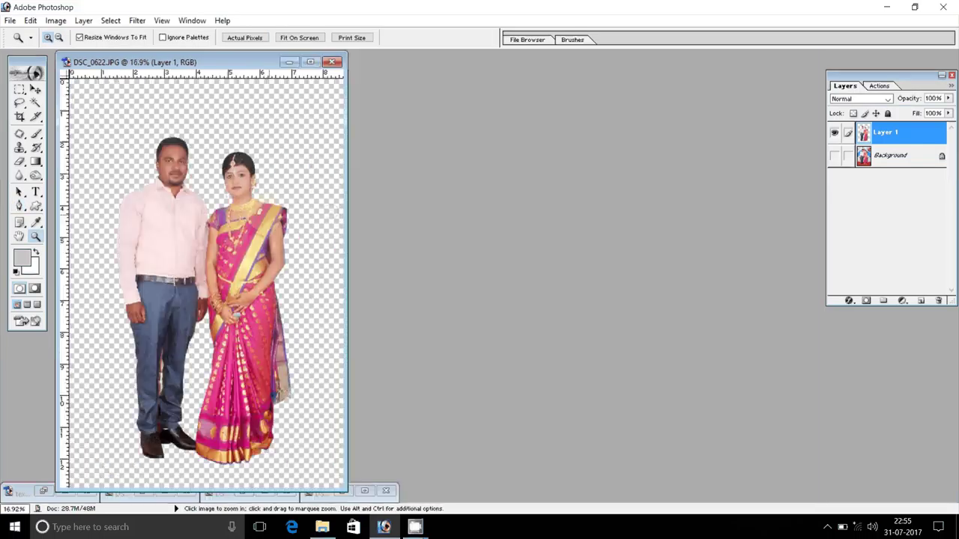
key(ctrl+shift+s)
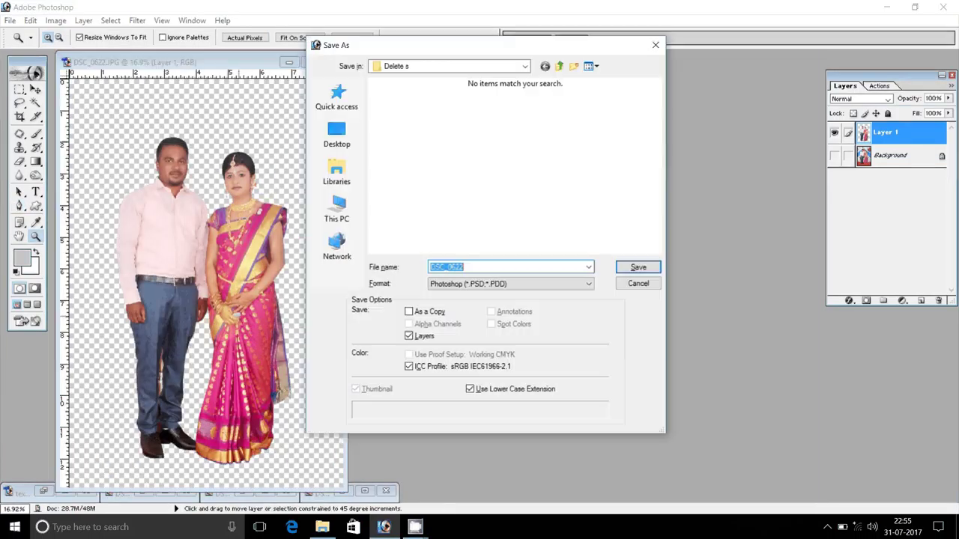
click(559, 66)
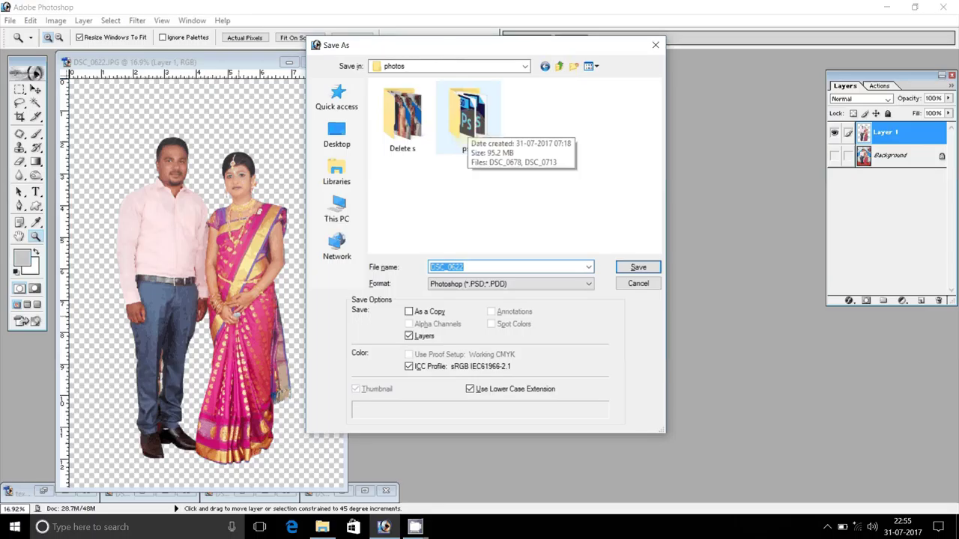
double_click(469, 119)
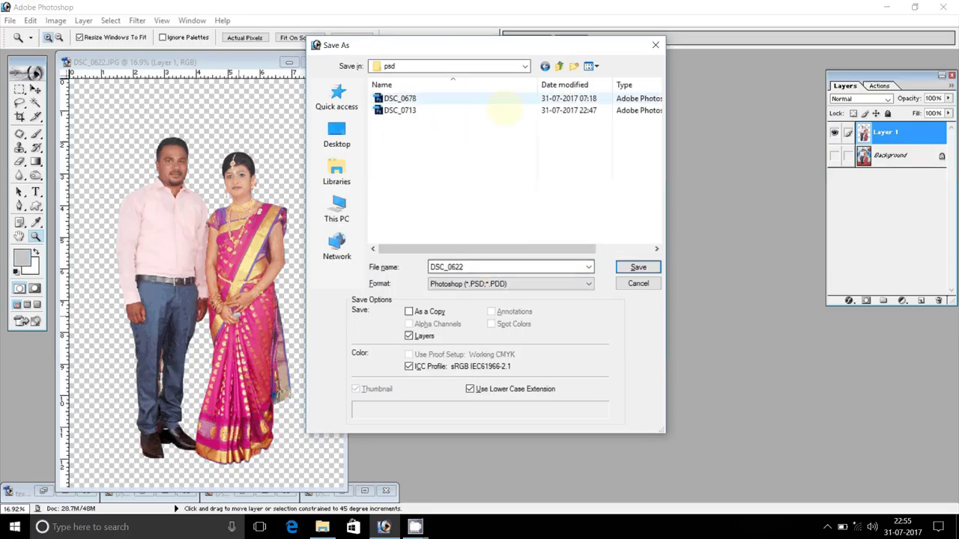
click(558, 66)
click(559, 66)
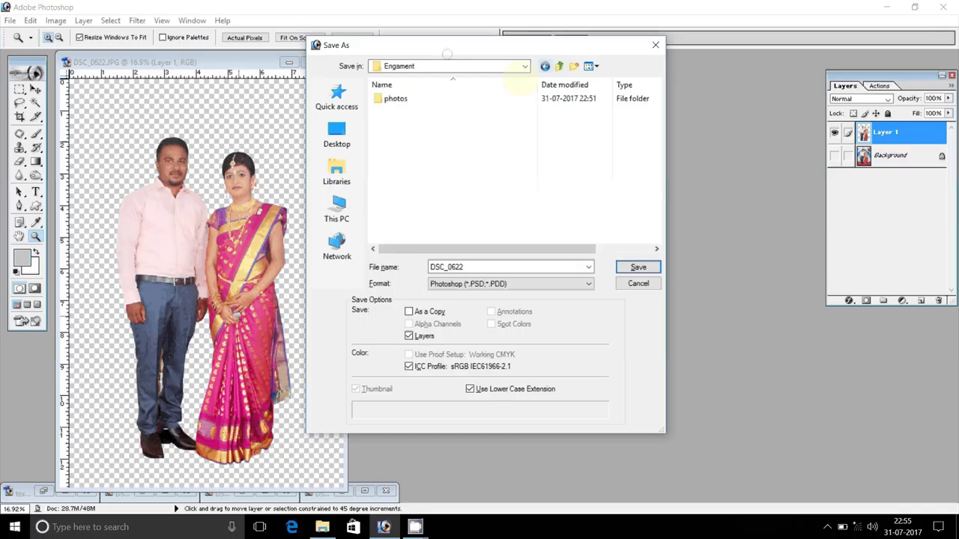
click(337, 210)
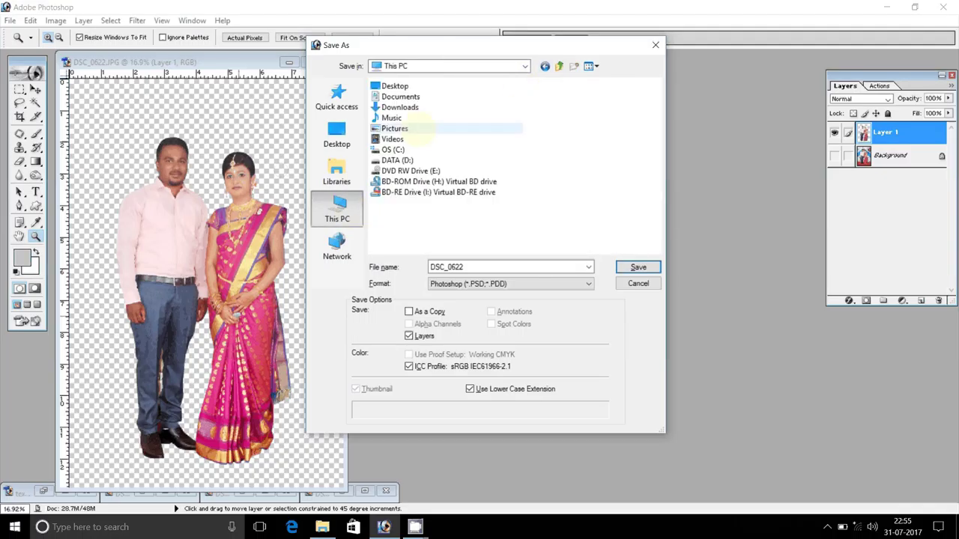
click(397, 160)
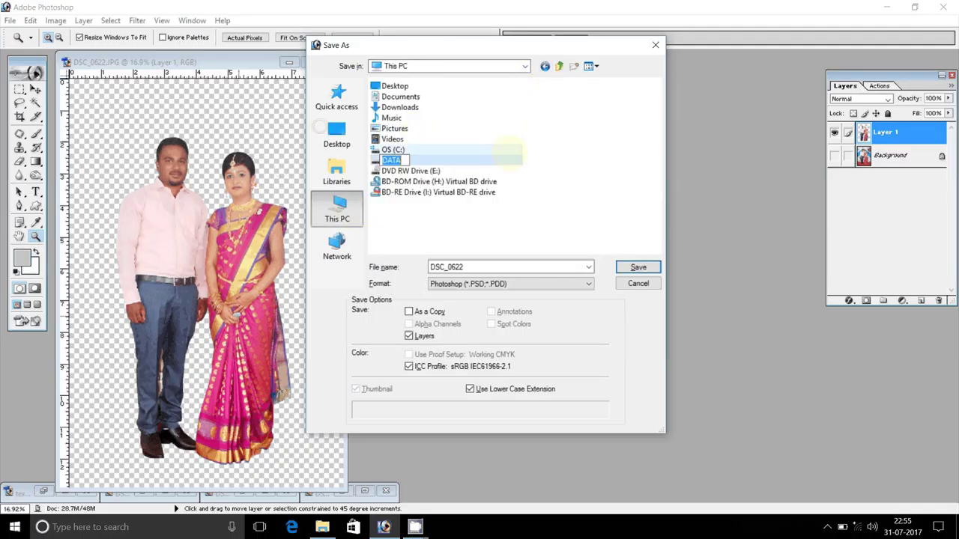
click(641, 267)
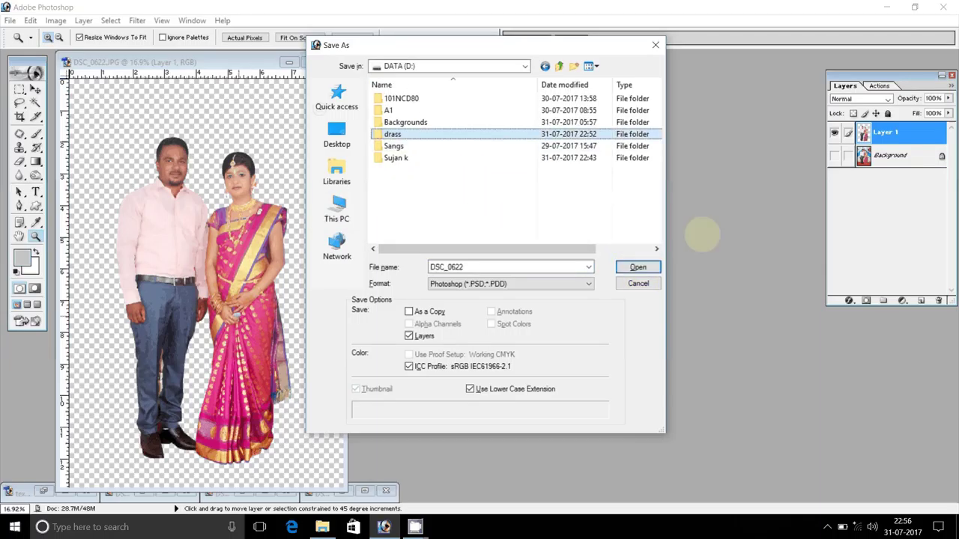
click(637, 266)
click(637, 266)
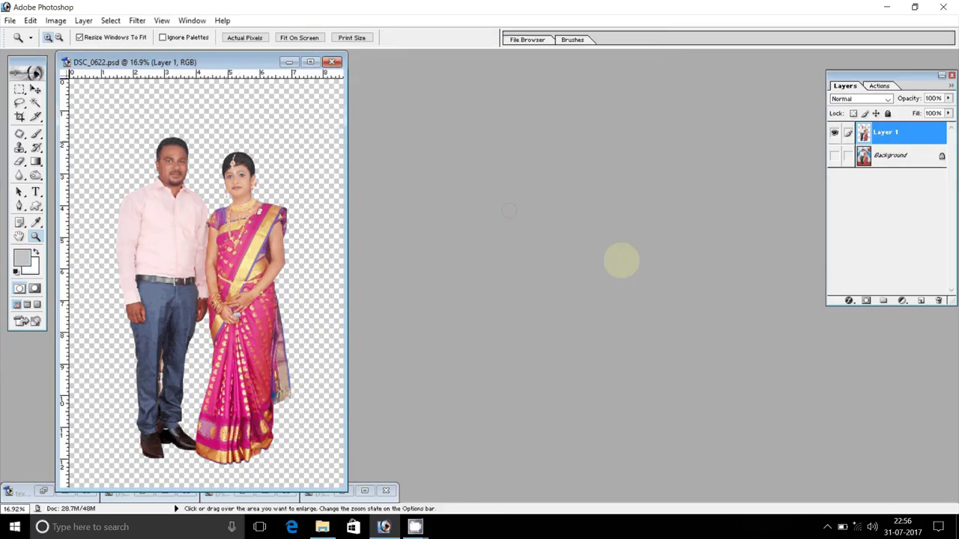
- Open background file 2 from the Backgrounds > 12x30 > 12x30 folder on the DATA (D:) drive, browsing with large thumbnails
click(322, 527)
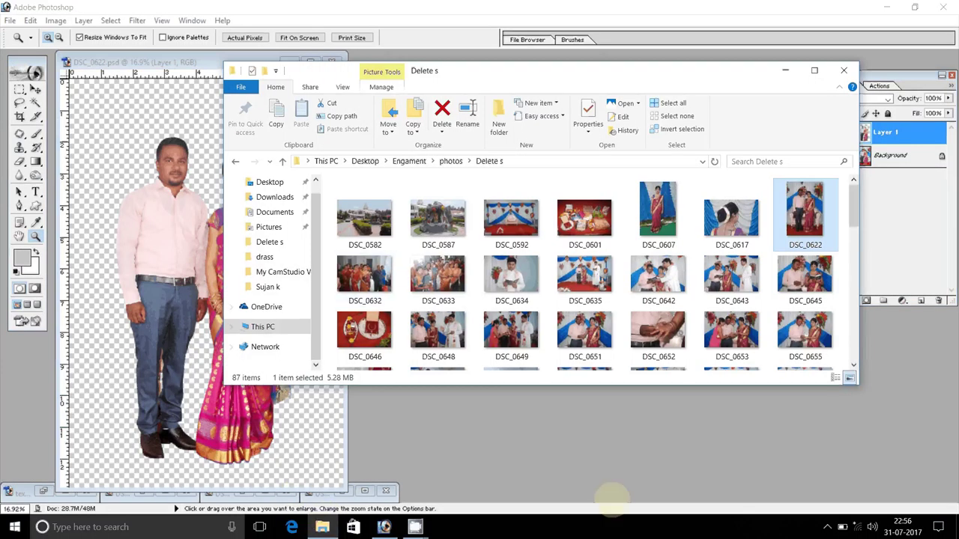
double_click(612, 499)
click(340, 213)
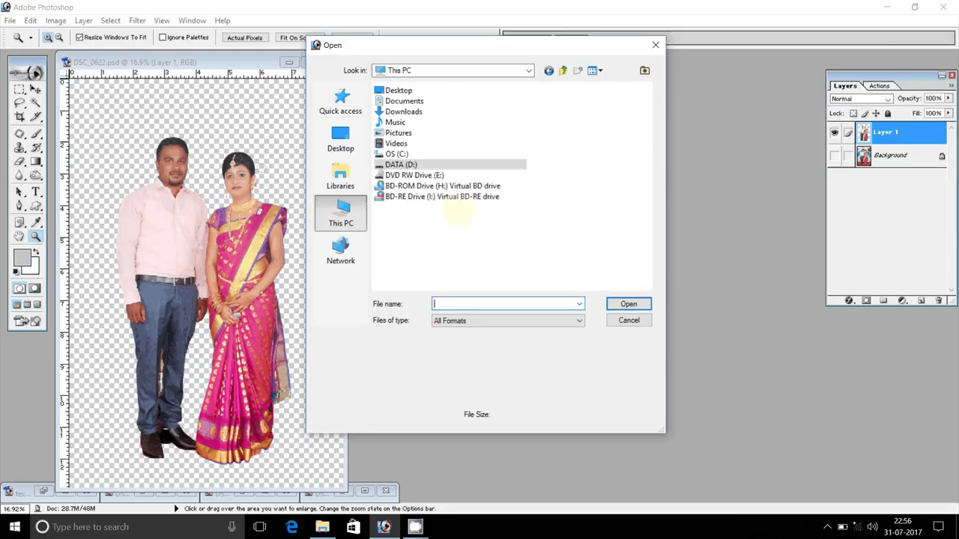
double_click(400, 164)
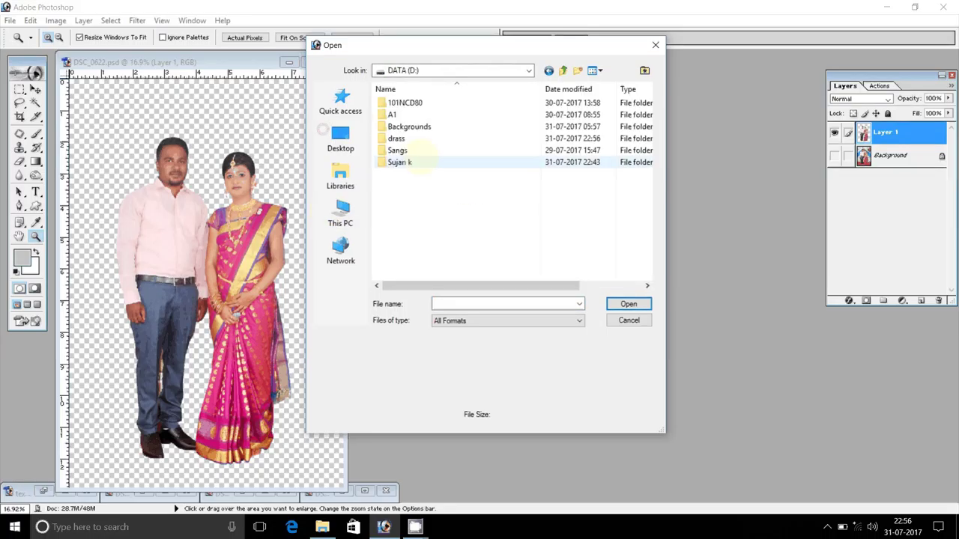
double_click(397, 126)
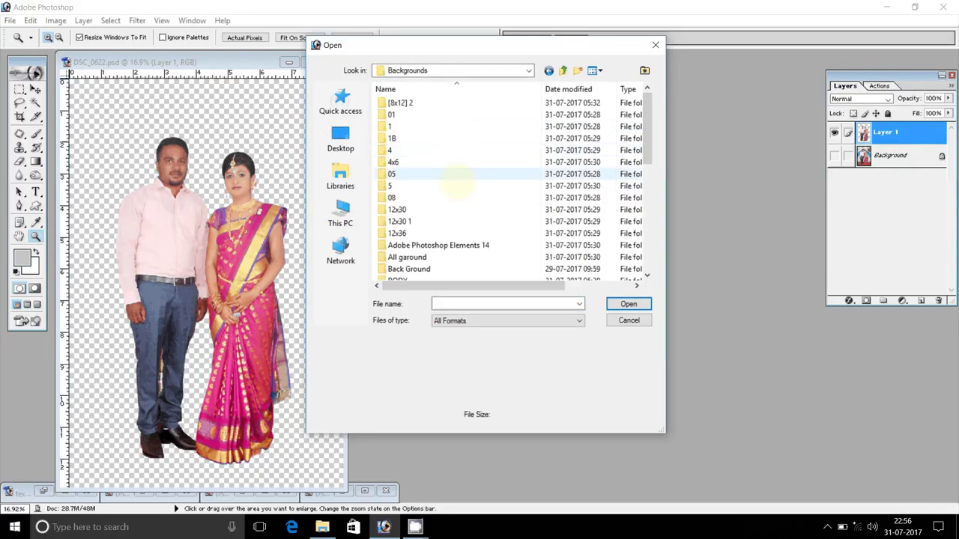
double_click(397, 209)
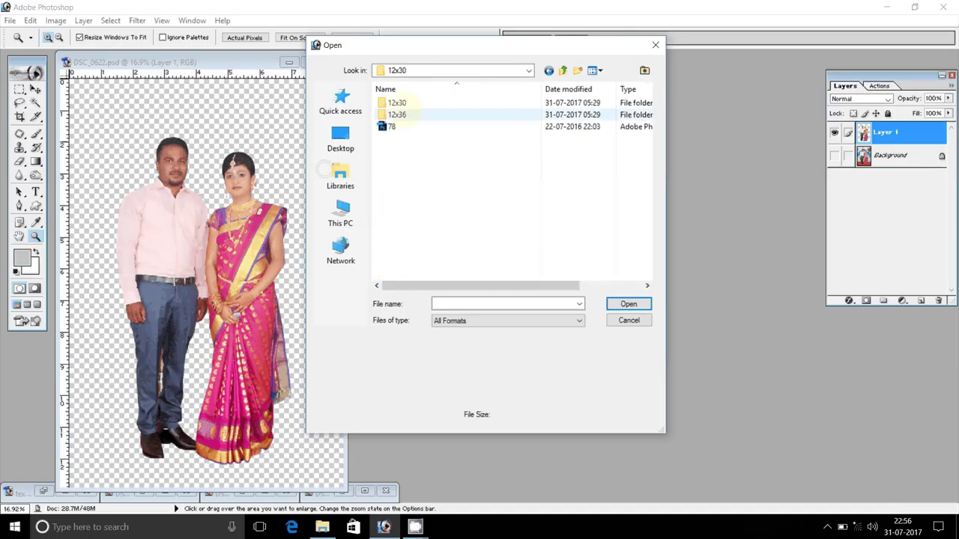
double_click(397, 103)
click(592, 71)
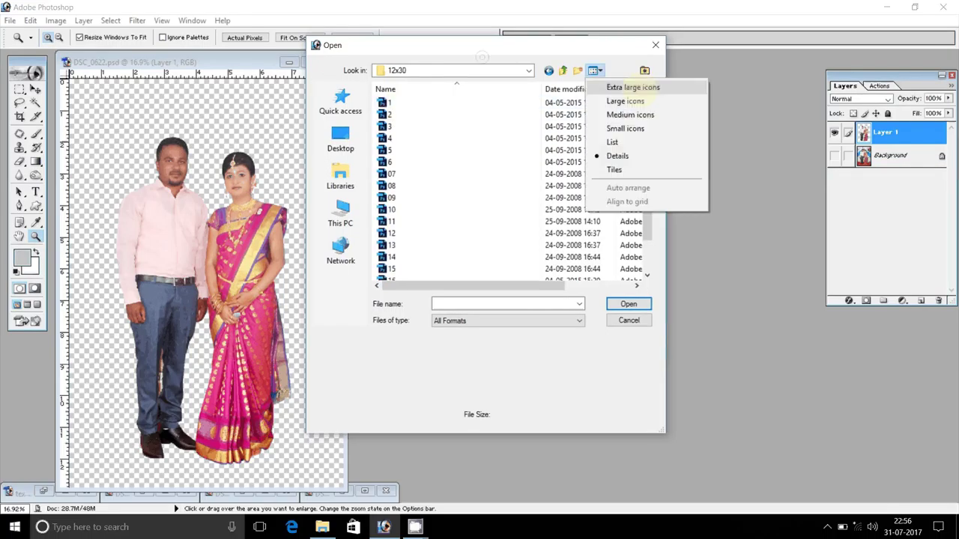
click(637, 101)
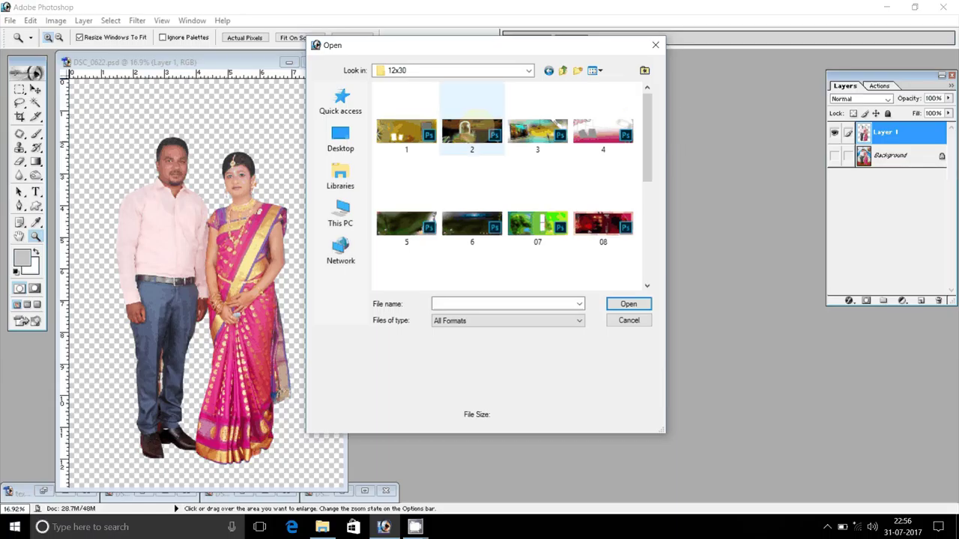
click(471, 132)
click(627, 302)
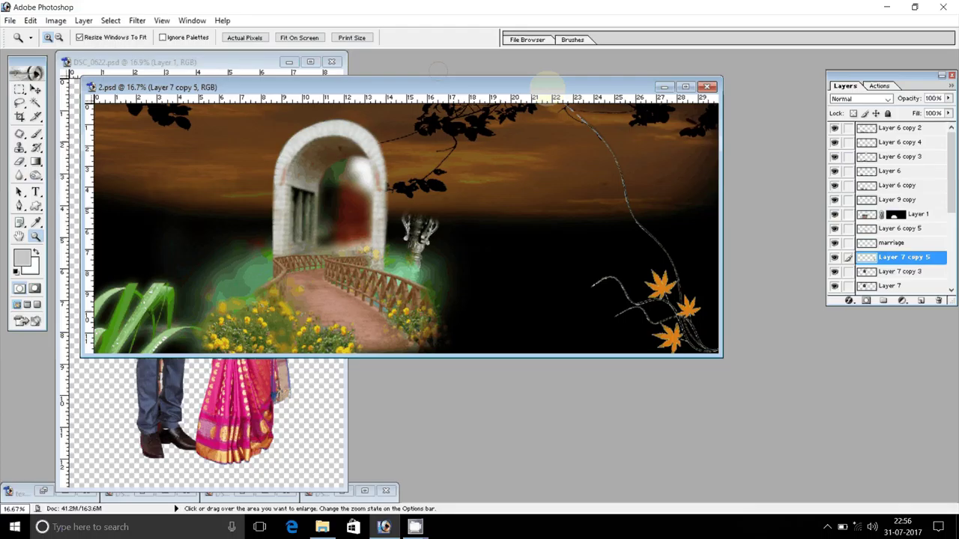
- Resize the 2.psd background to 36 inches wide at 300 pixels/inch, with Constrain Proportions turned off
drag(548, 84, 568, 155)
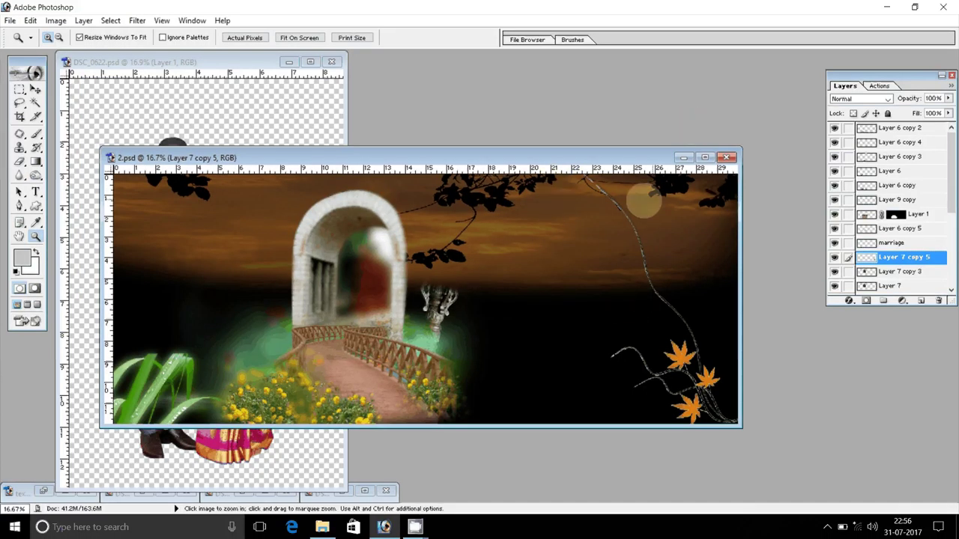
right_click(440, 161)
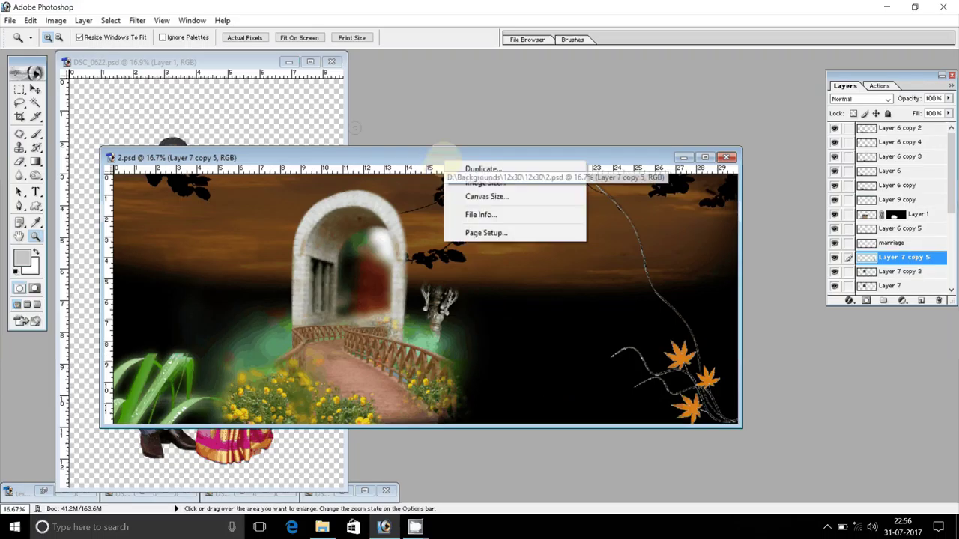
click(483, 182)
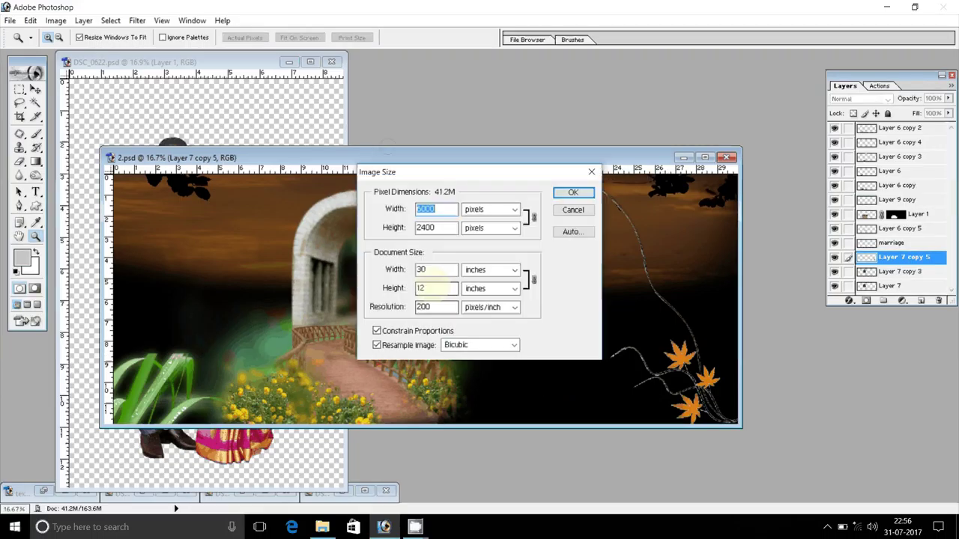
click(377, 331)
click(438, 269)
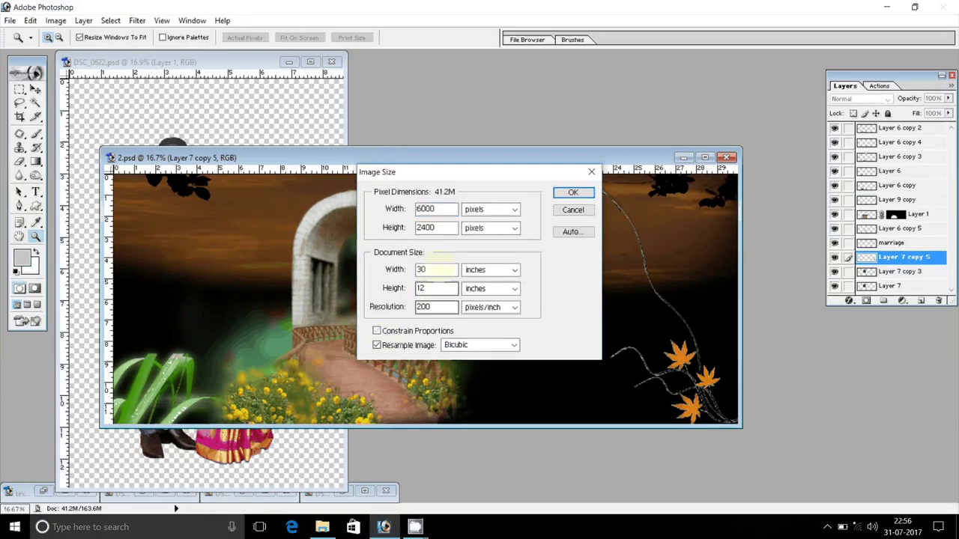
double_click(436, 269)
text(36)
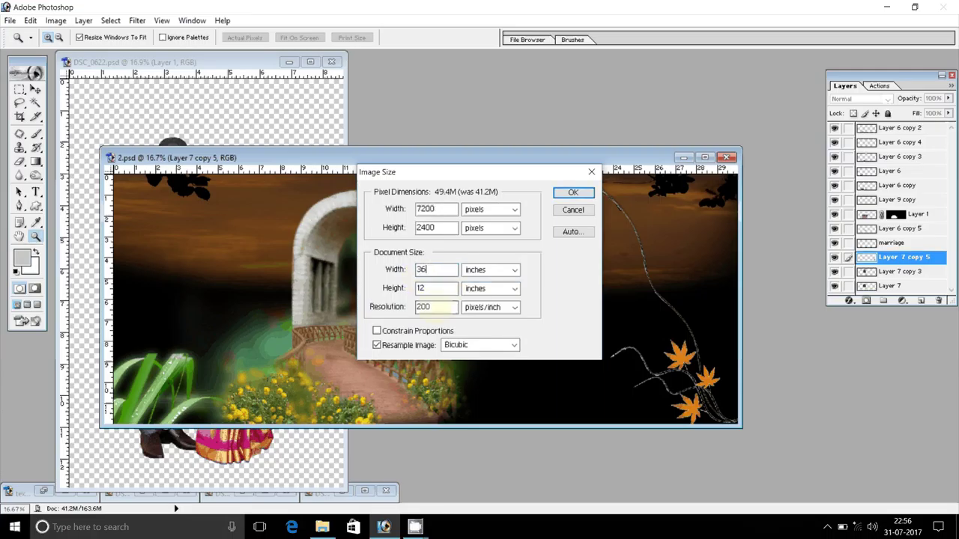
double_click(423, 306)
text(300)
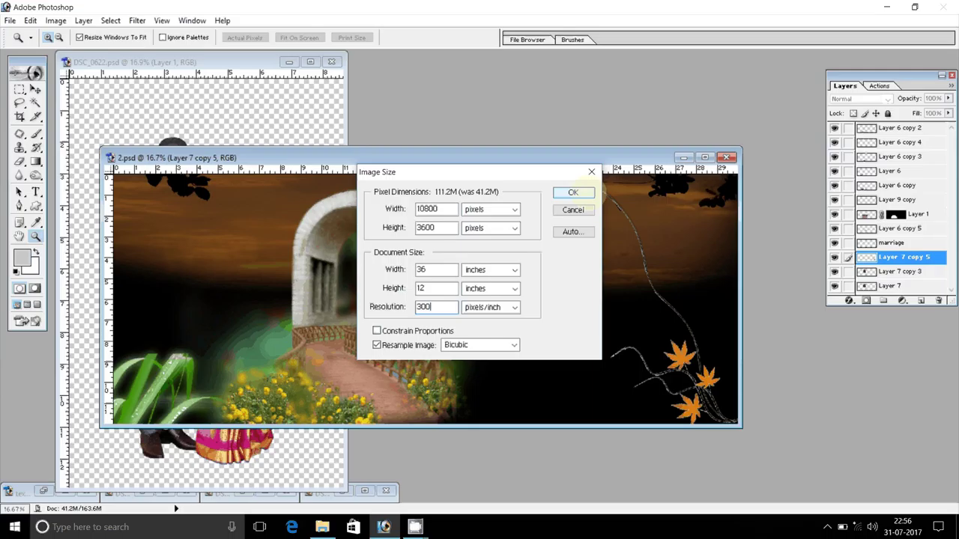
click(577, 192)
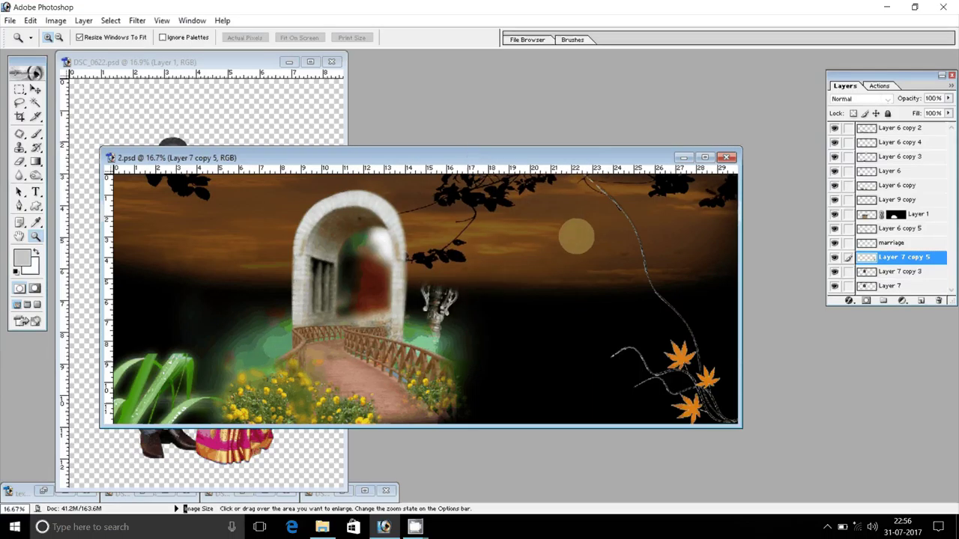
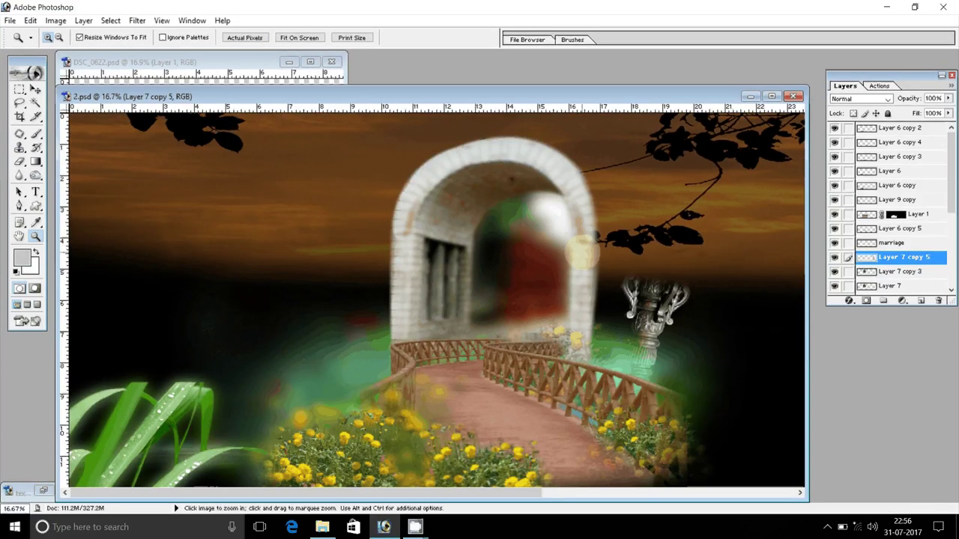
- Bring the couple cut-out from DSC_0622 into 2.psd and position it inside the white stone arch
key(ctrl+0)
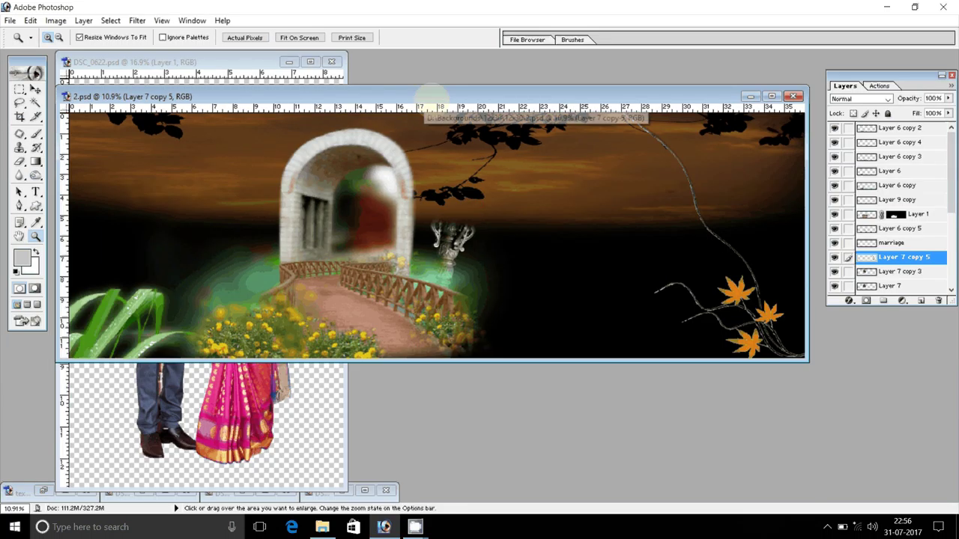
drag(432, 98, 505, 164)
click(218, 95)
key(v)
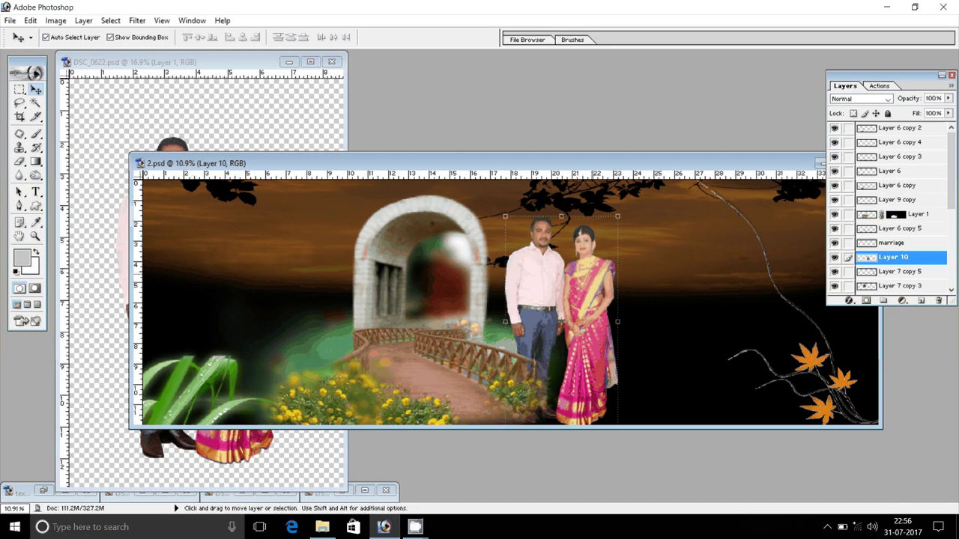
drag(561, 310, 421, 272)
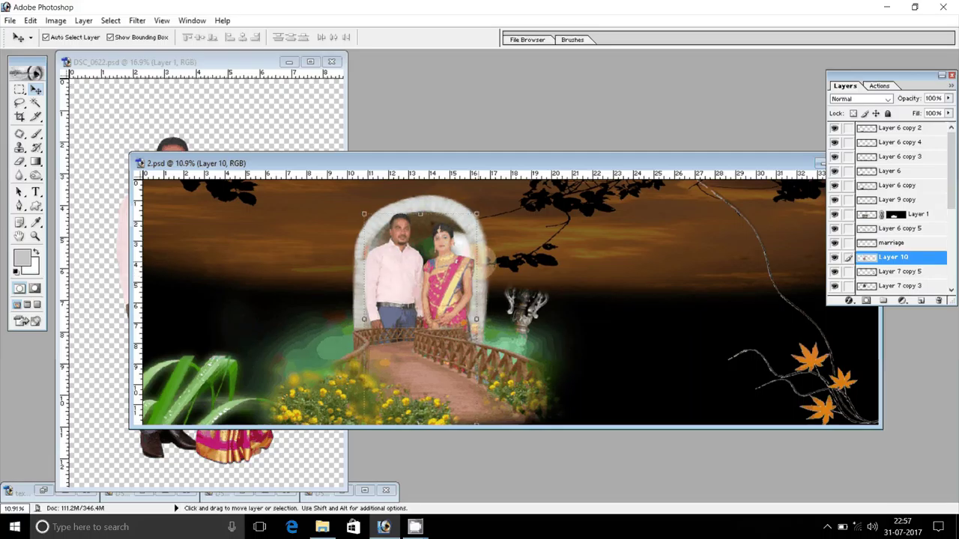
- Raise the couple's layer to directly above Layer 6 copy, in front of the path and railing
key(ctrl+bracketright)
key(ctrl+bracketright)
key(ctrl+bracketright)
key(ctrl+bracketright)
key(ctrl+bracketright)
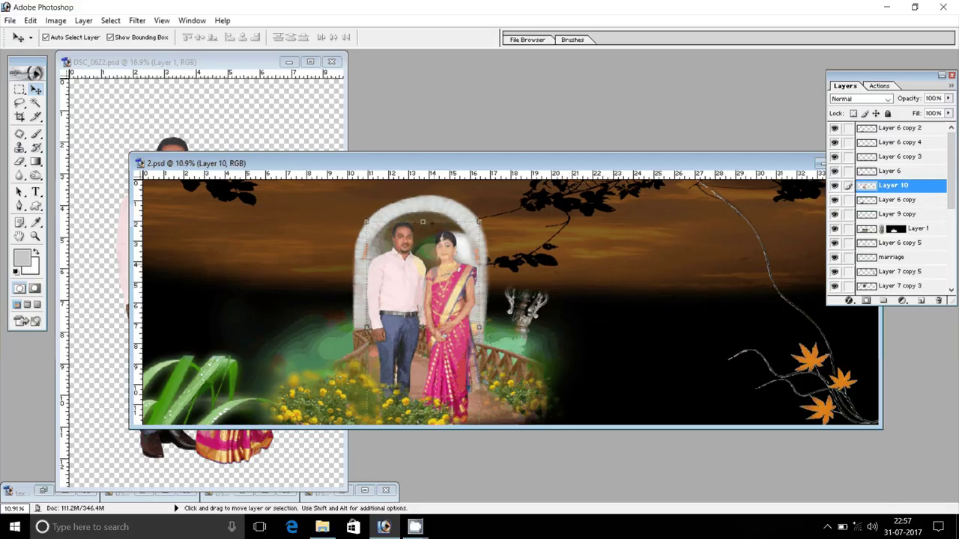
- Copy the couple's upper bodies from Layer 10 to a new layer and place the copy in the sky between the branches and hanging vine
key(m)
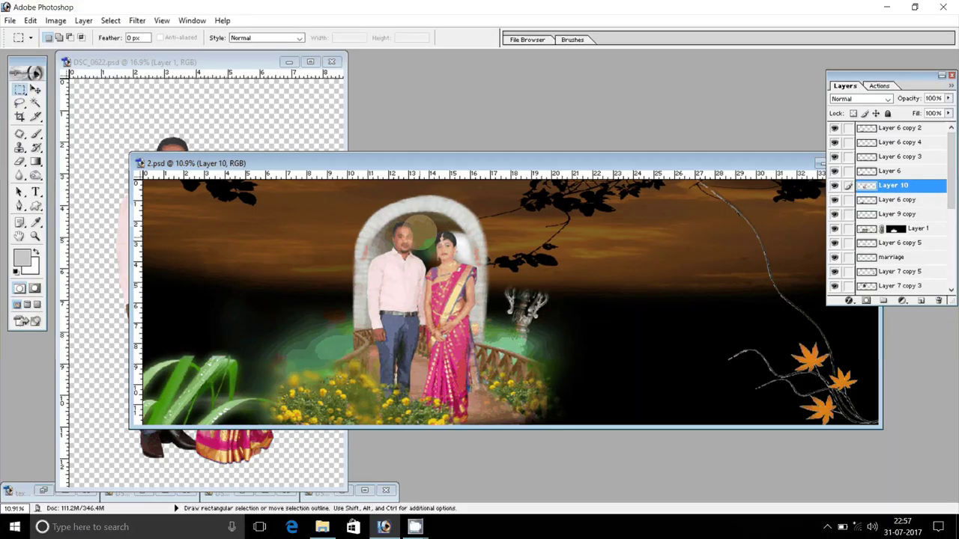
drag(361, 214, 493, 309)
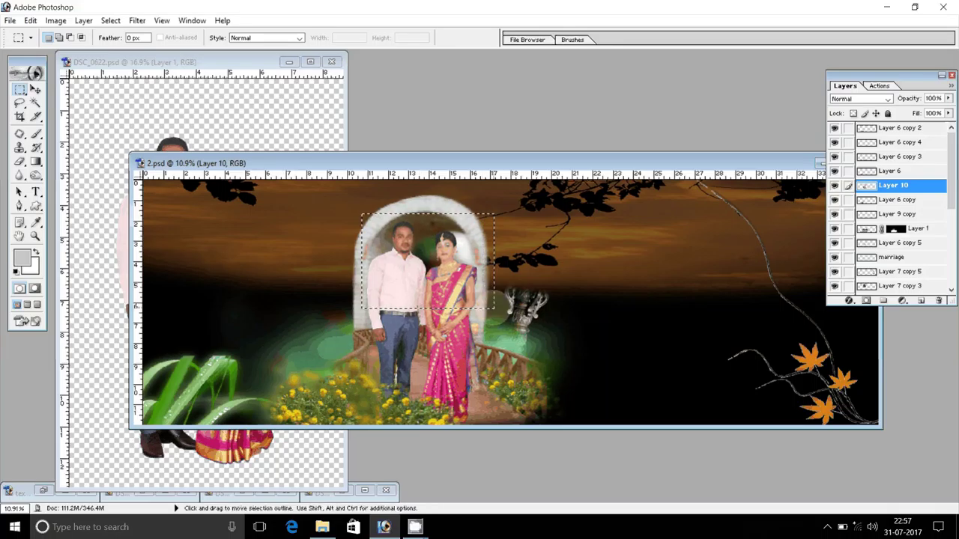
key(ctrl+j)
key(v)
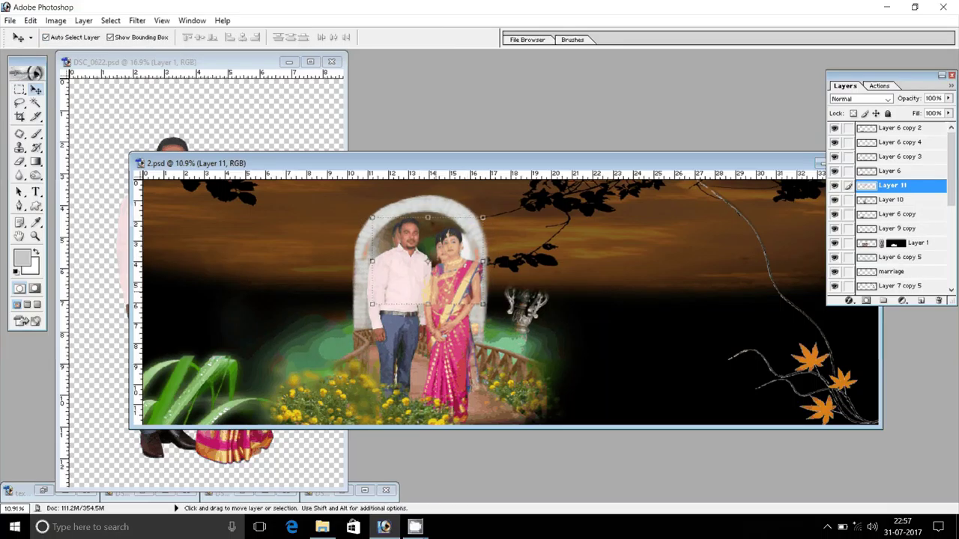
drag(429, 283, 686, 339)
drag(632, 163, 477, 157)
drag(540, 304, 522, 249)
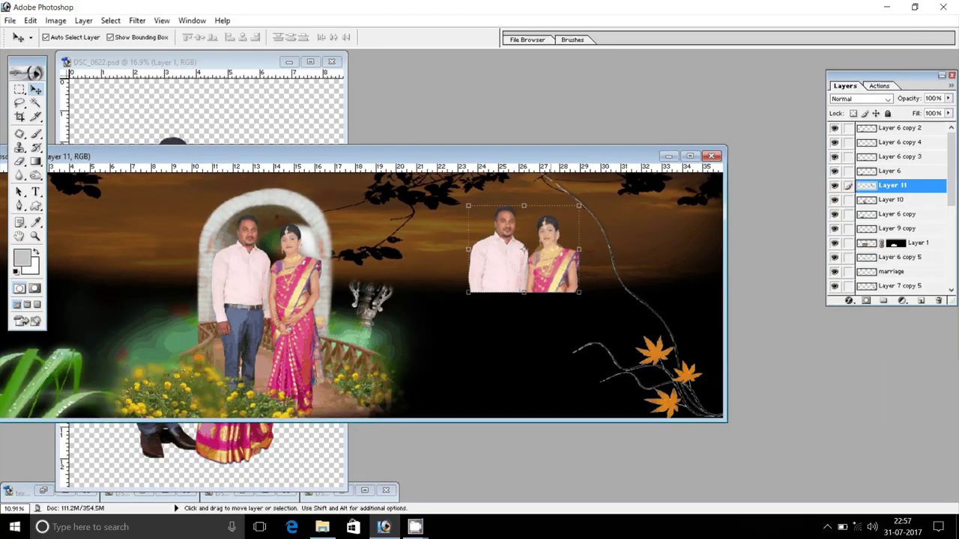
- Fade the lower edge of the upper-body copy with a soft 600 px eraser
key(e)
key(bracketright)
key(bracketright)
key(bracketright)
key(bracketright)
key(bracketright)
key(bracketright)
key(bracketright)
key(bracketright)
key(bracketright)
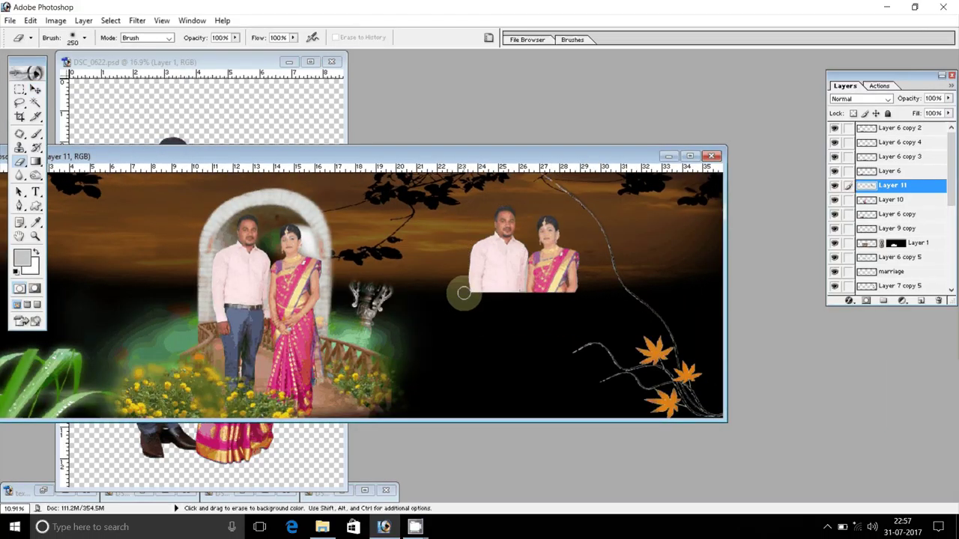
key(bracketright)
key(bracketright)
key(bracketright)
key(bracketright)
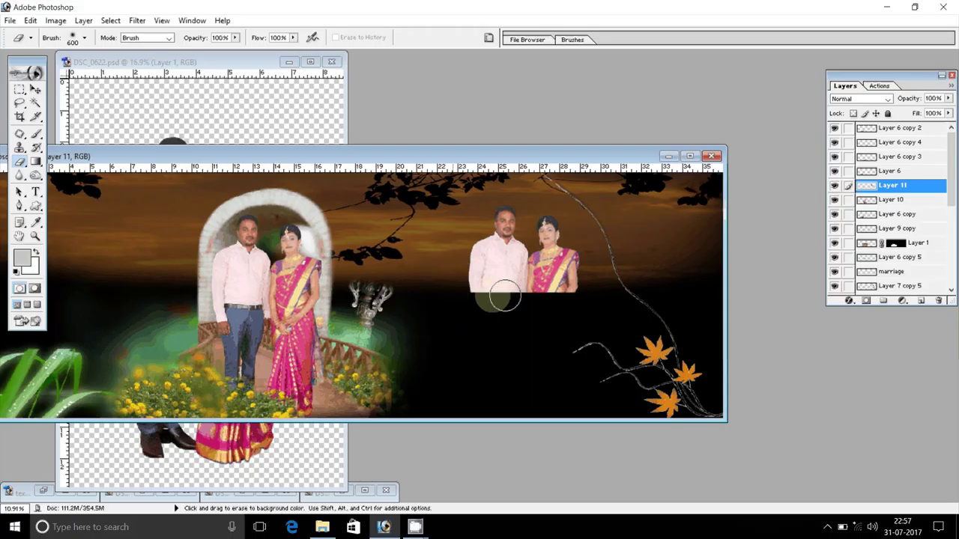
mouse_move(505, 297)
mouse_down()
mouse_move(607, 282)
mouse_move(474, 313)
mouse_up()
- Enlarge the upper-body copy proportionally from its centre to about 149% and shift it slightly to the left
key(v)
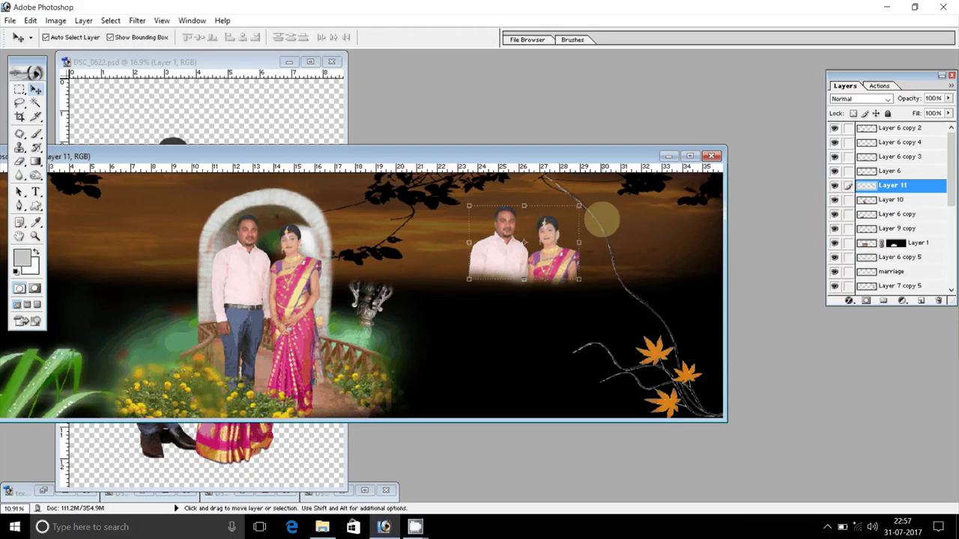
key(shift+alt)
drag(583, 207, 621, 197)
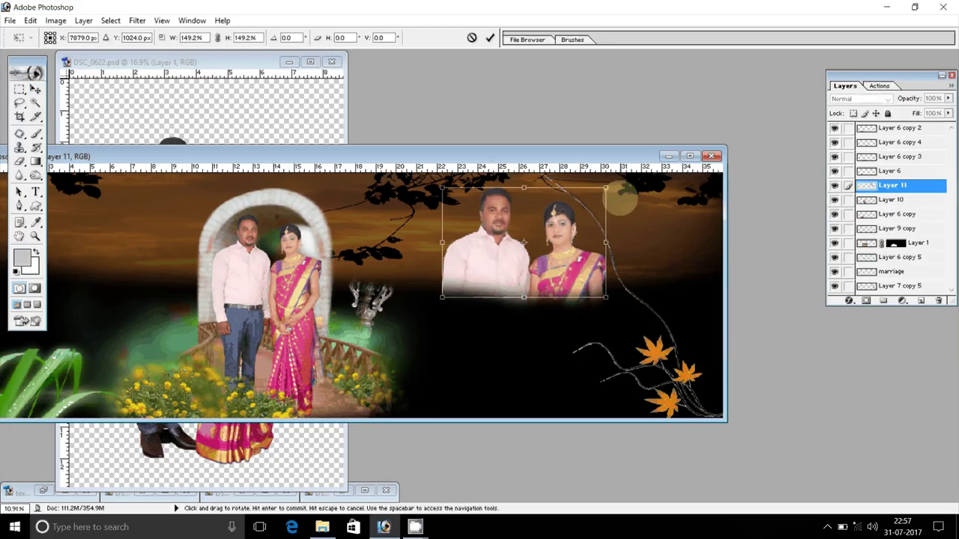
key(Return)
drag(552, 243, 539, 242)
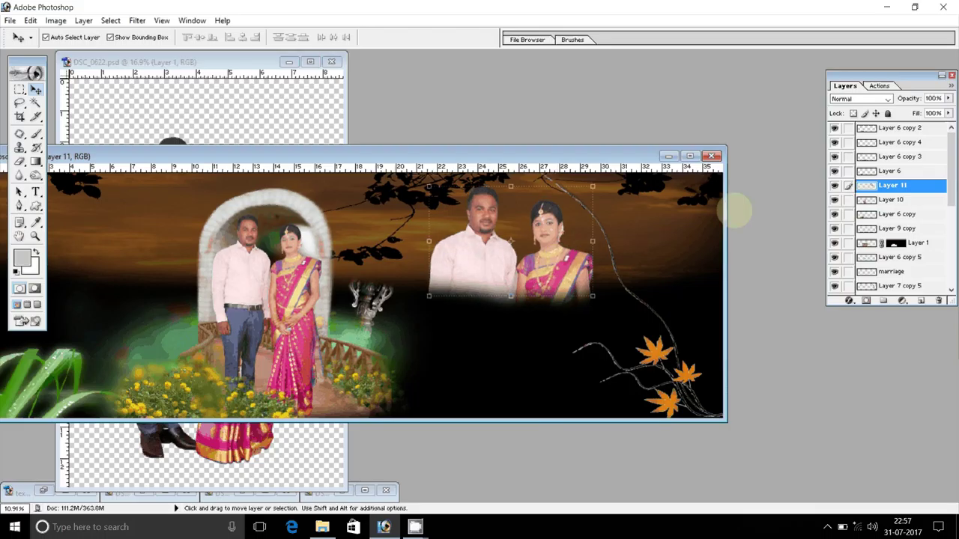
- Soften the lower edge of the enlarged upper-body copy further with an 800 px eraser
key(e)
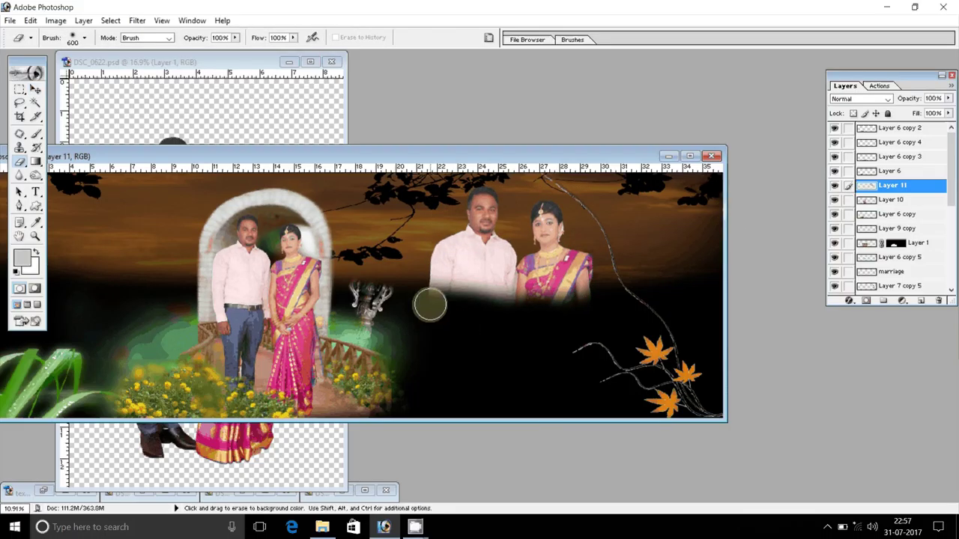
key(bracketright)
key(bracketright)
mouse_move(424, 310)
mouse_down()
mouse_move(561, 308)
mouse_move(381, 303)
mouse_move(116, 189)
mouse_up()
- Minimise the DSC_0622 document, restore text.psd, and hide its white Background layer
drag(207, 158, 385, 180)
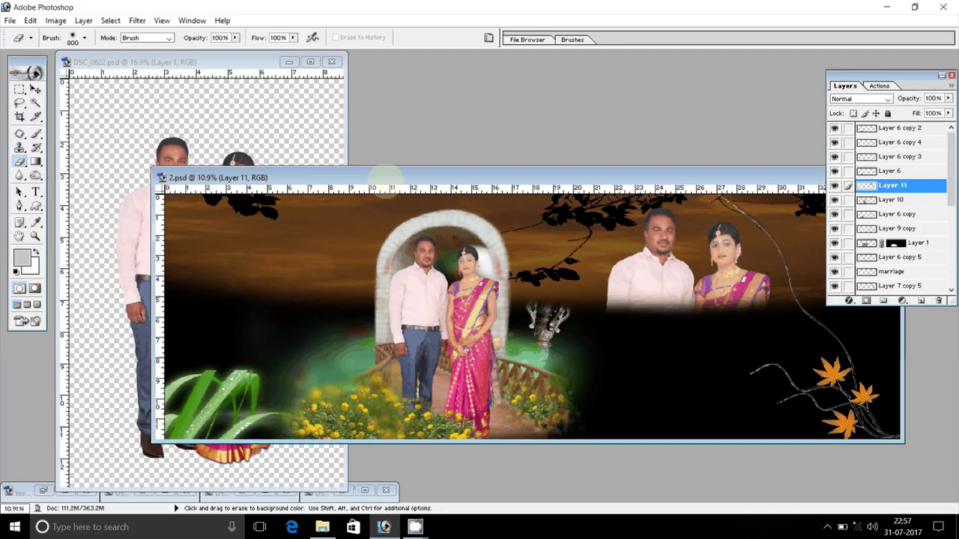
click(270, 61)
click(289, 61)
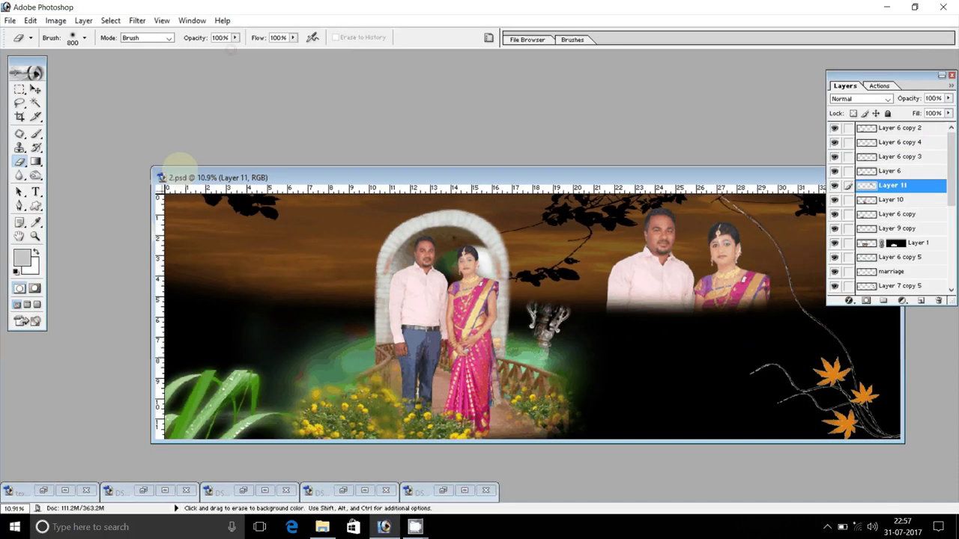
click(43, 491)
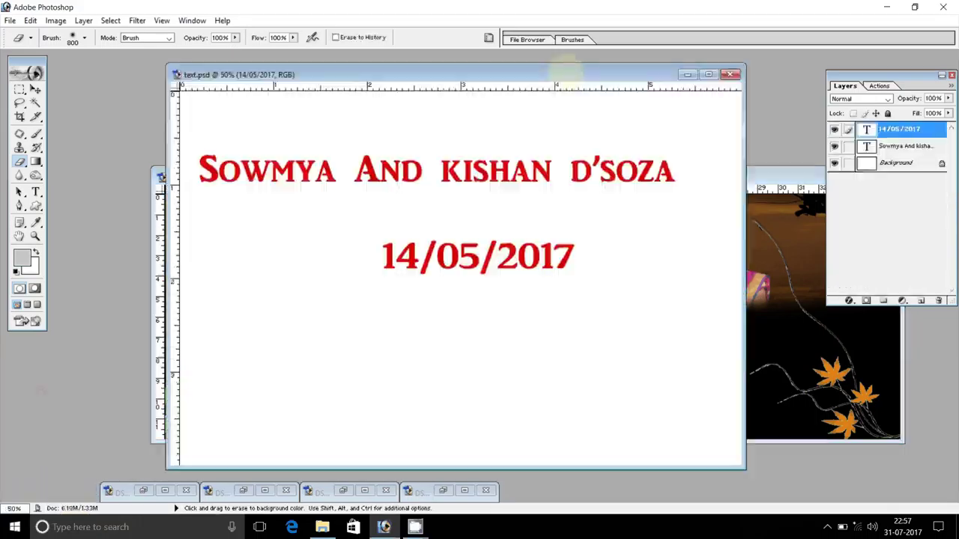
key(v)
click(550, 137)
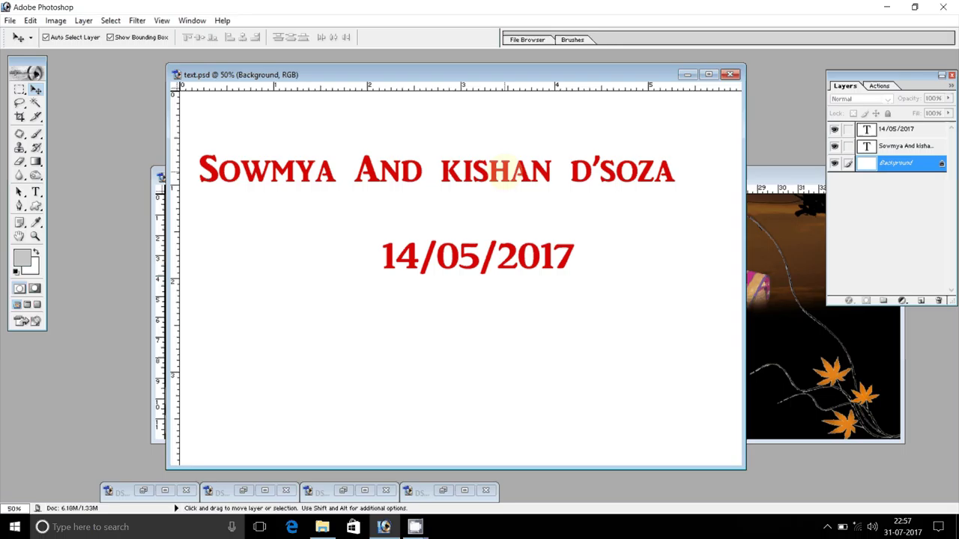
click(833, 163)
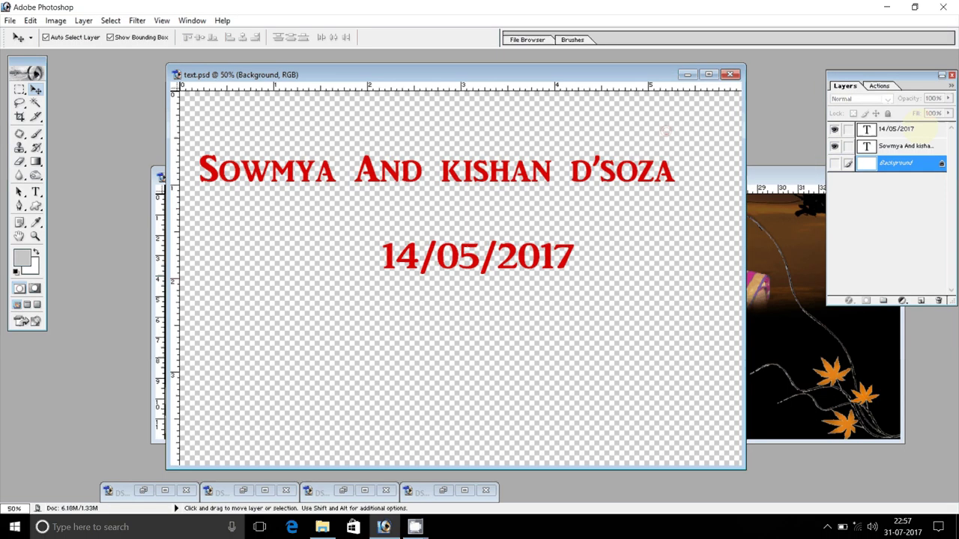
- Copy the couple's names text from text.psd into the lower right area of the 2.psd spread and minimise text.psd
click(498, 171)
drag(501, 170, 720, 420)
click(360, 127)
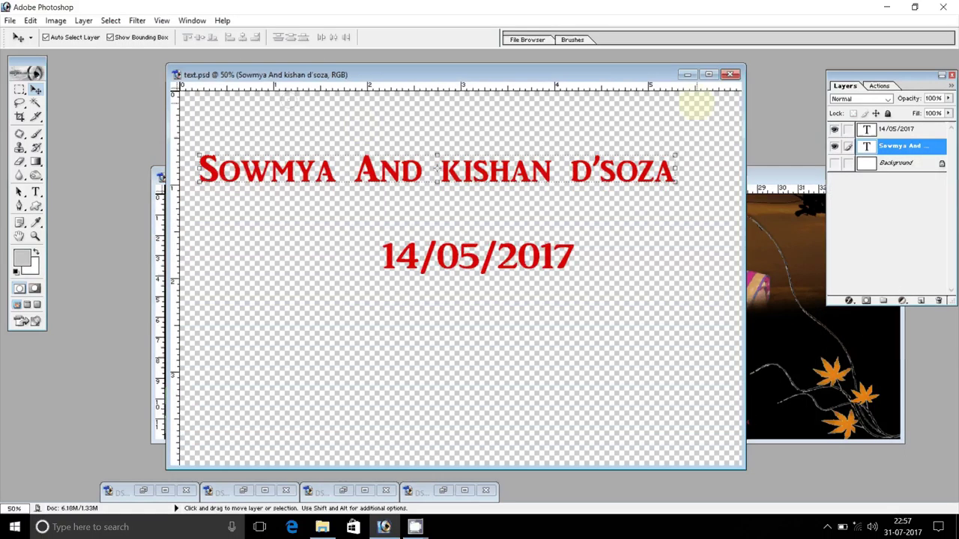
click(687, 74)
- Restore DSC_0734.psd and copy the cut-out of the woman in the cream and red outfit onto the right side of 2.psd
click(143, 490)
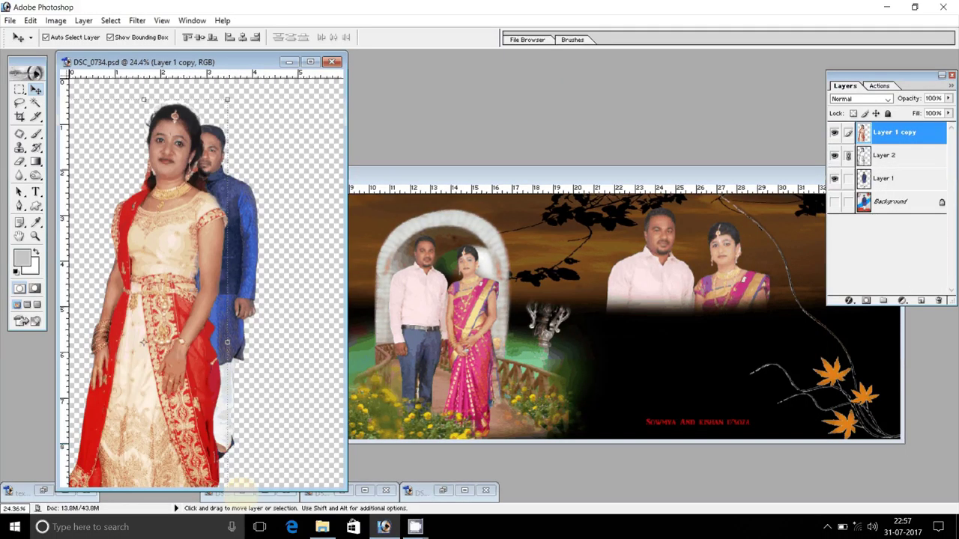
drag(192, 222, 780, 331)
drag(693, 177, 464, 169)
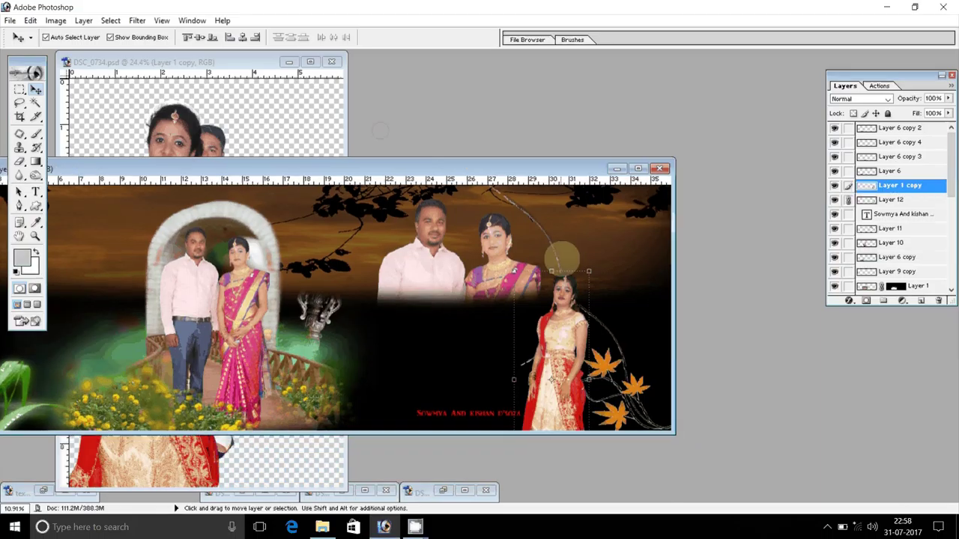
- Enlarge the woman's cut-out proportionally to about 208.7% and place it at the spread's lower right with her head fully visible
drag(589, 271, 720, 181)
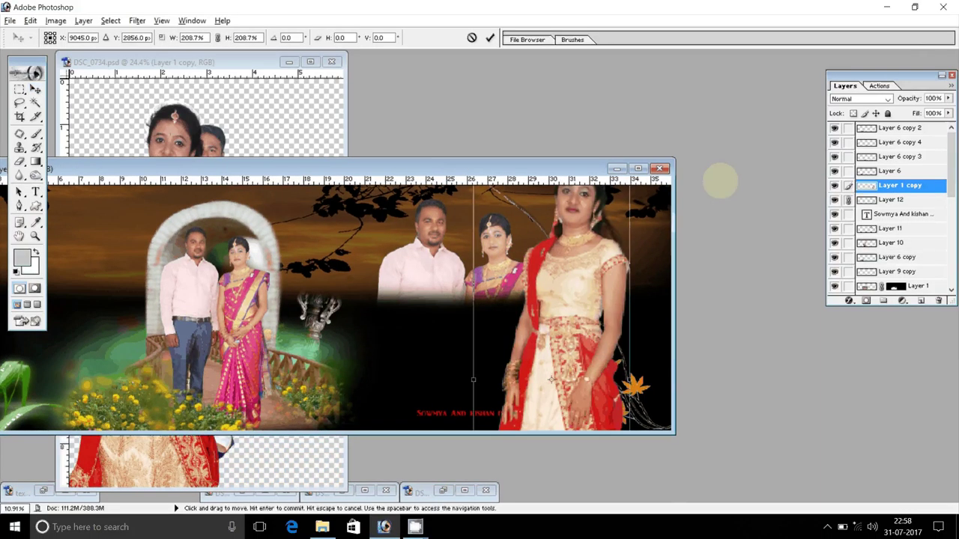
key(Return)
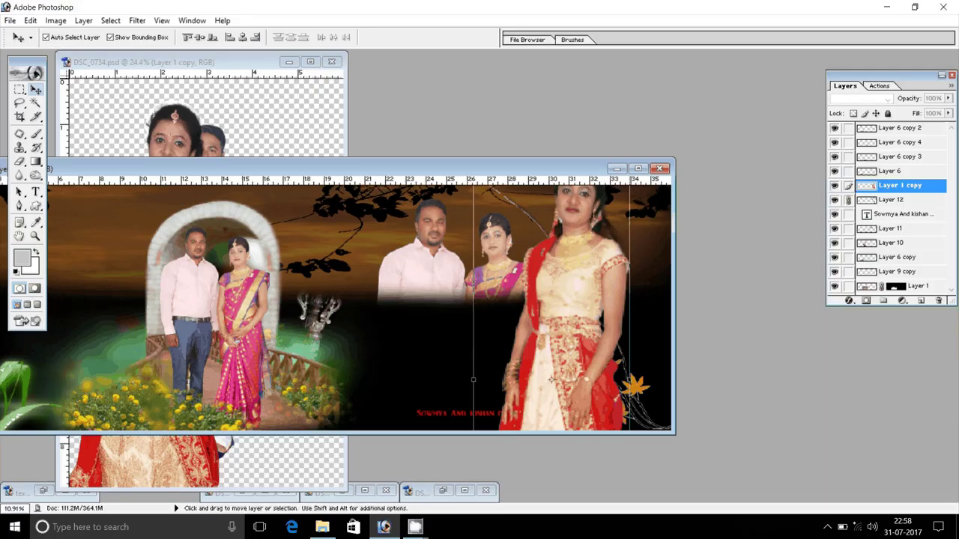
drag(584, 339, 589, 330)
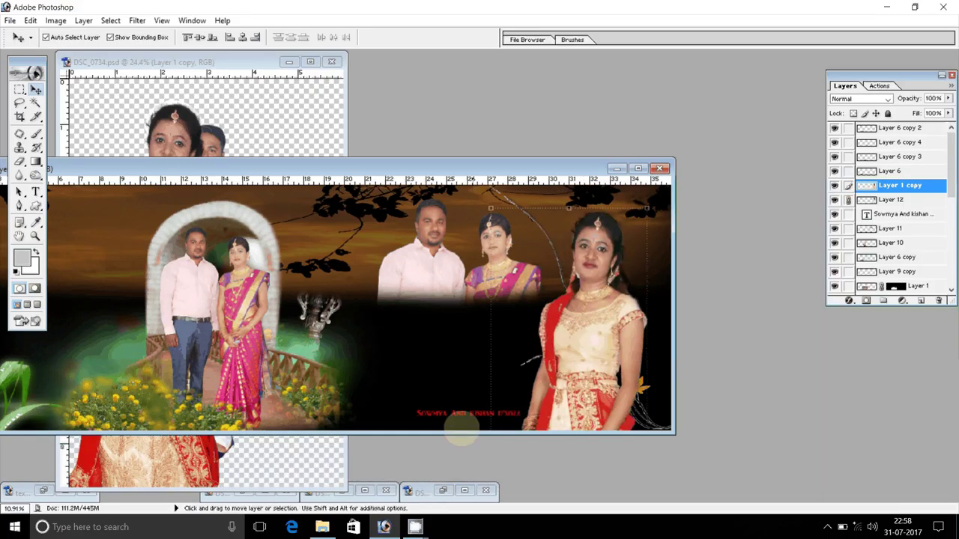
- Move the names text beside the woman's cut-out, enlarge it slightly and tilt it so it rises diagonally to the right
drag(461, 413, 434, 397)
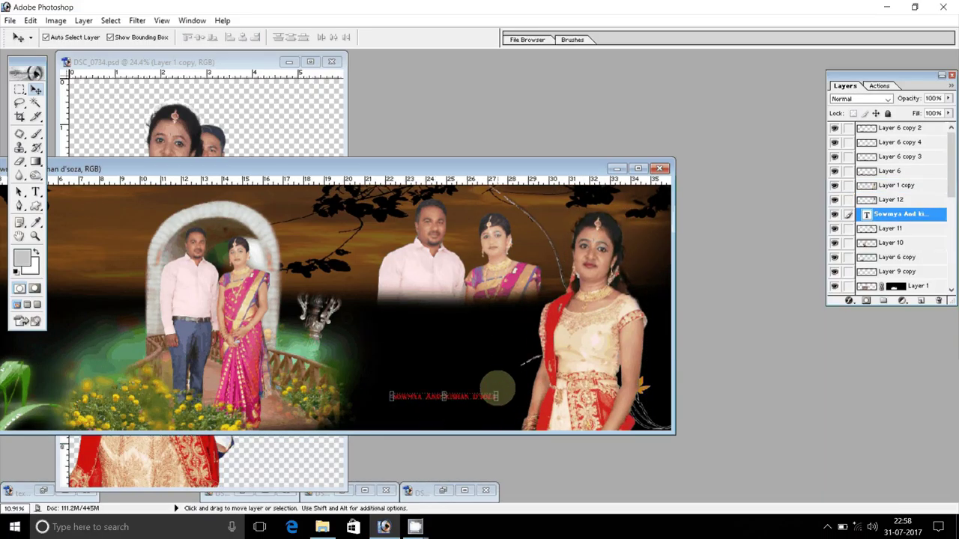
drag(496, 390, 515, 337)
key(Return)
key(Return)
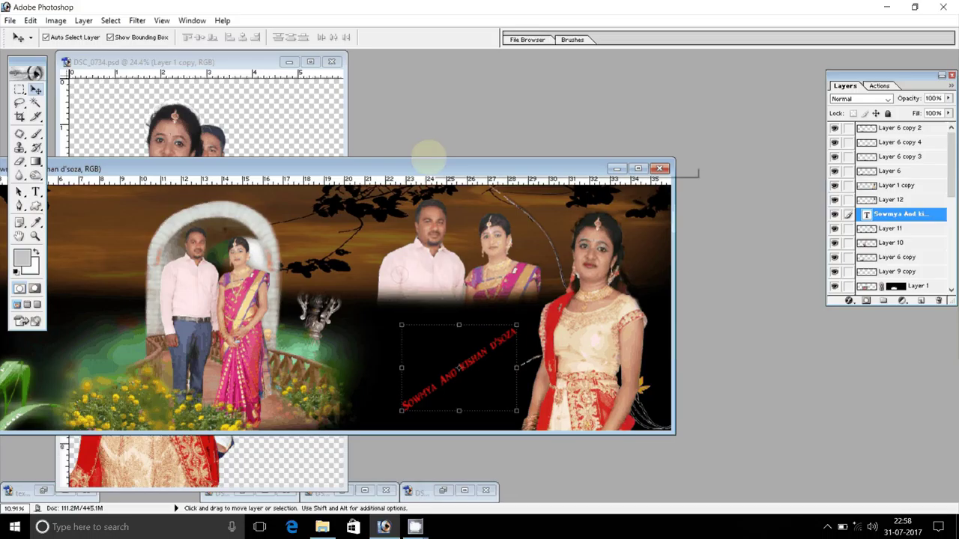
- Move the woman aside in DSC_0734.psd and copy the cut-out of the man in blue onto the left end of 2.psd
drag(424, 160, 592, 160)
click(253, 98)
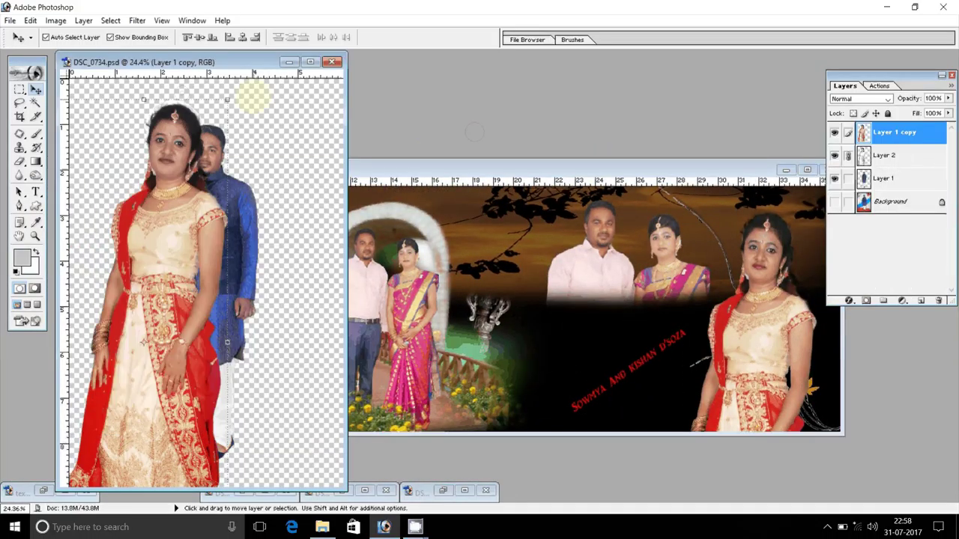
drag(253, 97, 279, 224)
drag(224, 195, 200, 315)
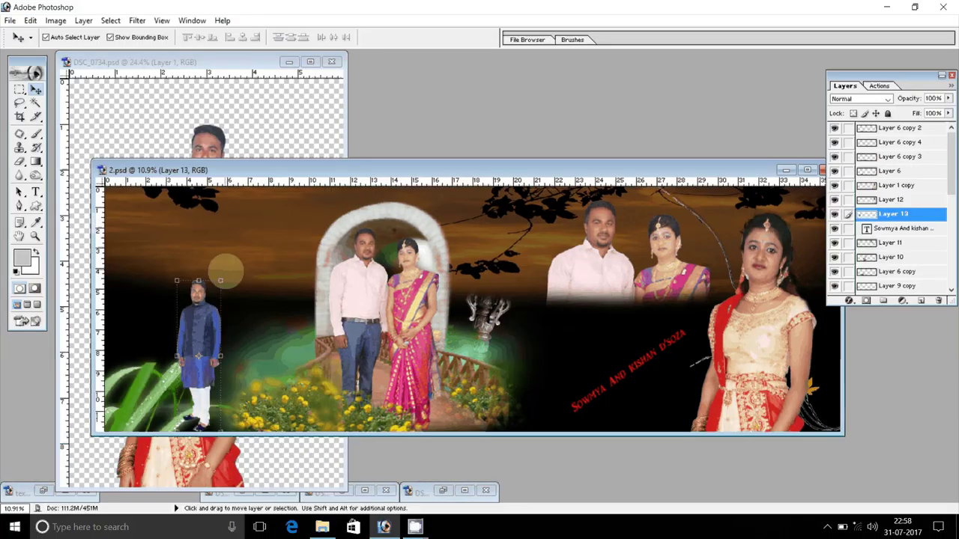
- Enlarge the man's cut-out proportionally to roughly half-length framing and lower it so his head lies within the spread
drag(220, 280, 385, 188)
key(Return)
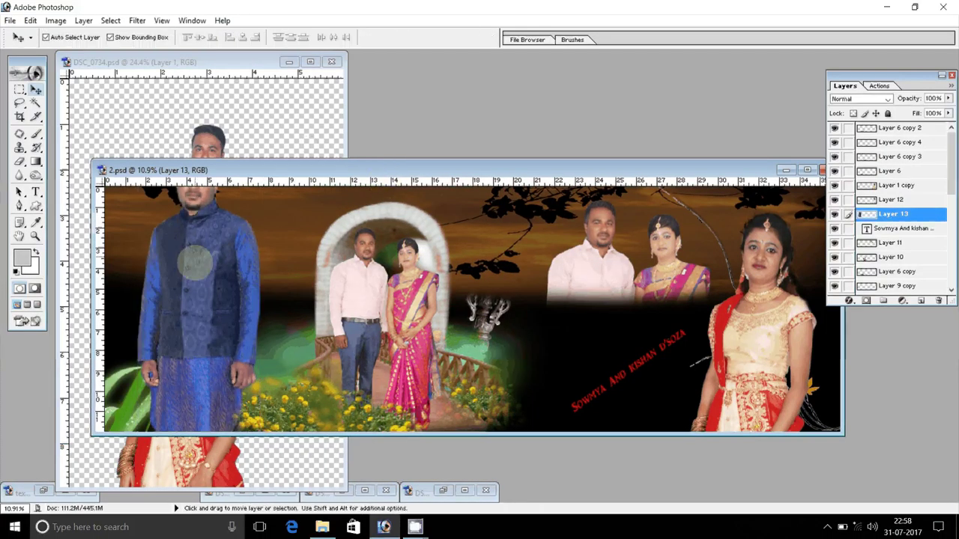
key(ctrl+z)
- Flip the man's cut-out horizontally and apply Auto Levels to it
key(ctrl+t)
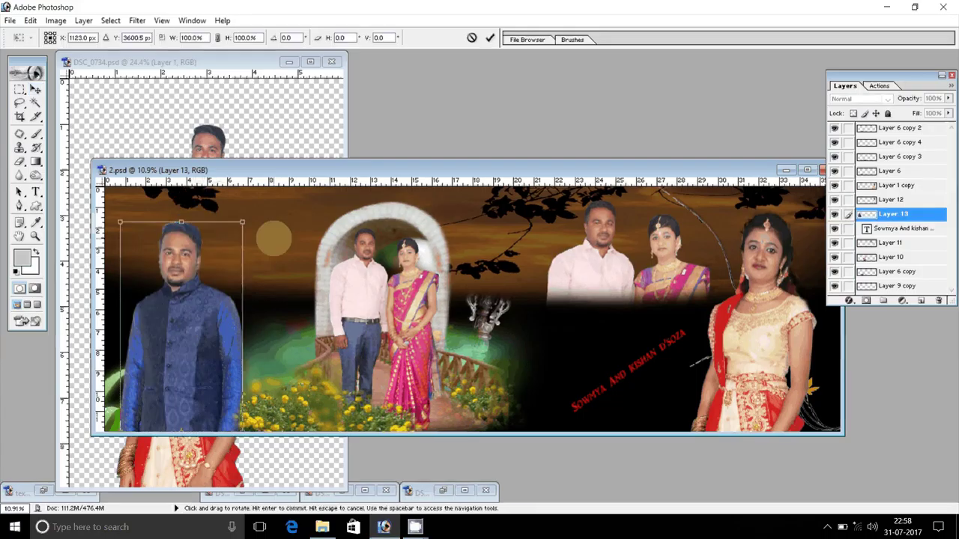
right_click(273, 240)
click(321, 385)
key(Return)
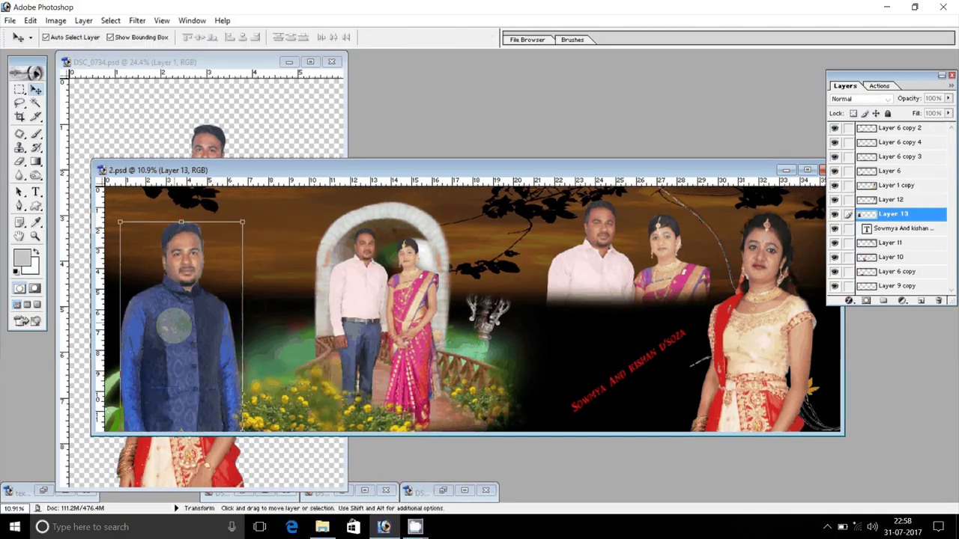
click(177, 340)
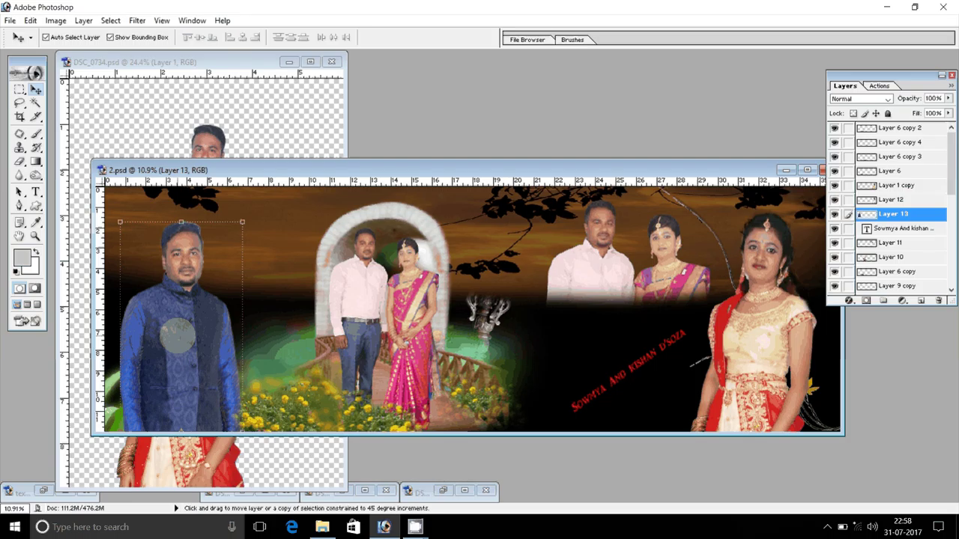
key(ctrl+shift+l)
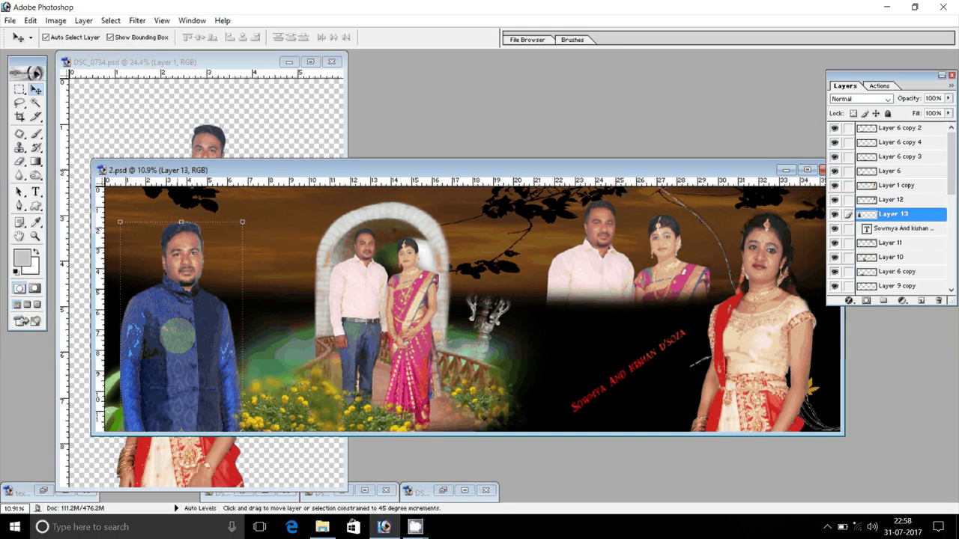
- Erase the light fringe around the man's hair with a soft 70 px eraser
key(z)
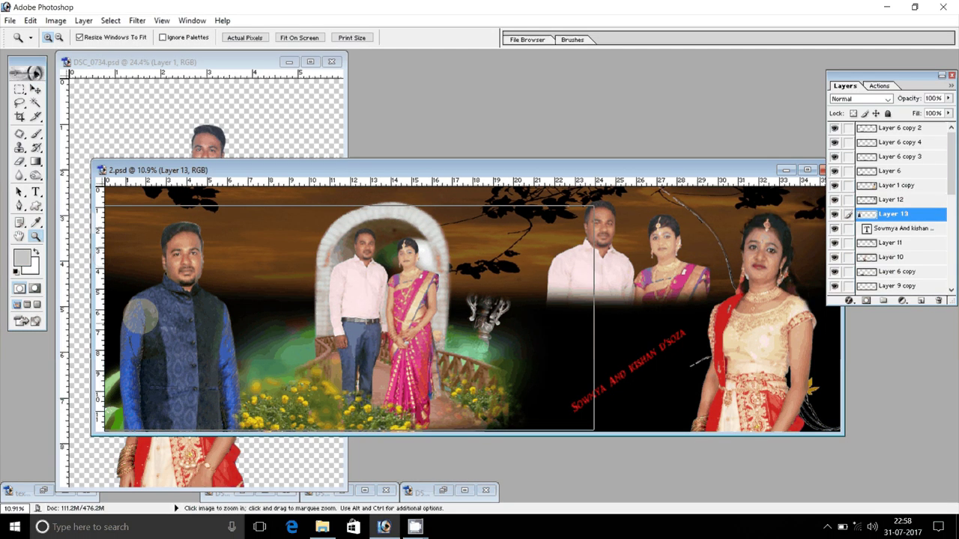
click(139, 319)
click(276, 296)
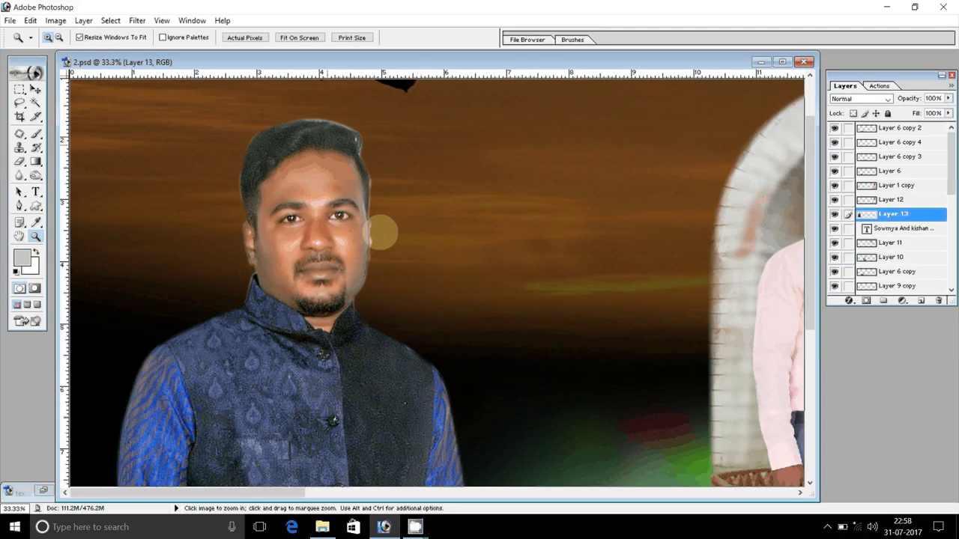
click(382, 233)
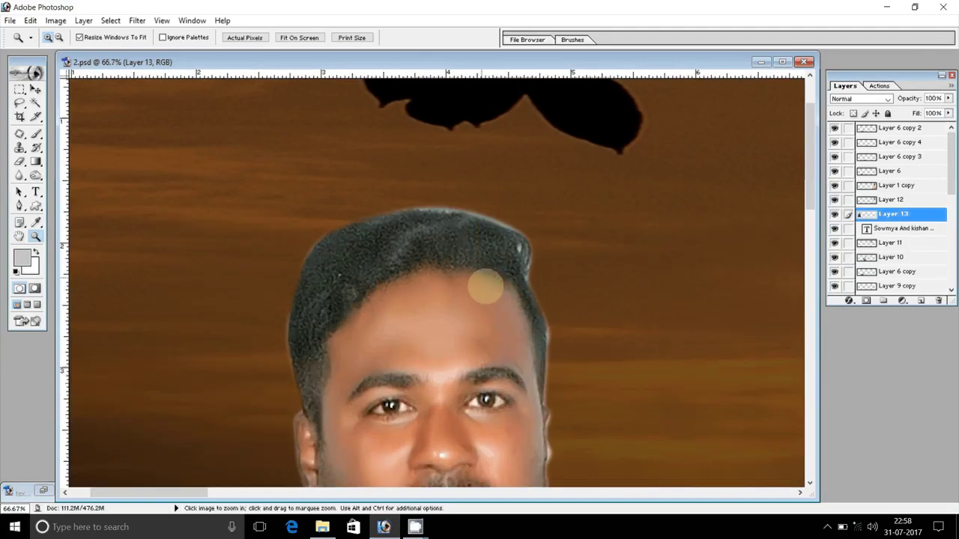
click(19, 162)
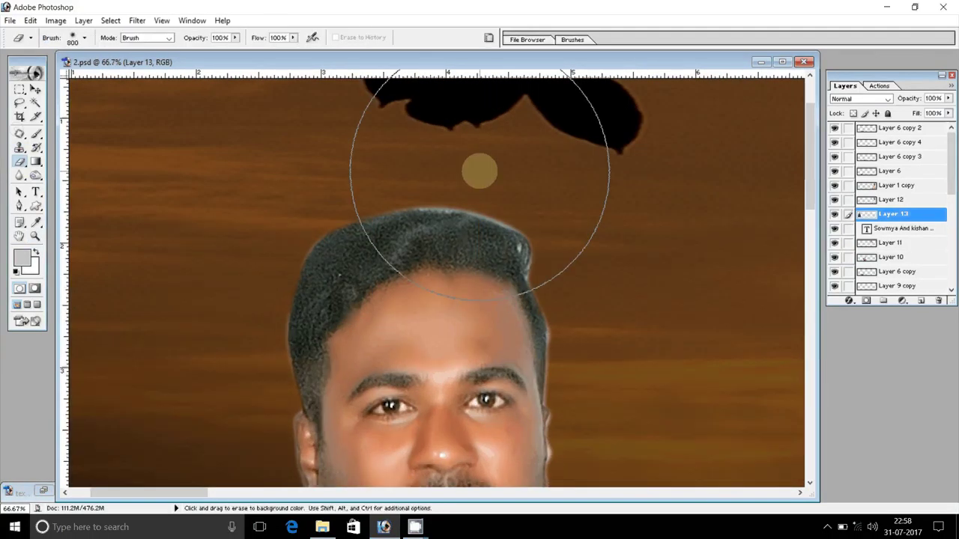
key(bracketleft)
key(bracketleft)
key(bracketleft)
key(bracketleft)
key(bracketleft)
key(bracketleft)
key(bracketleft)
key(bracketleft)
key(bracketleft)
key(bracketleft)
key(bracketleft)
key(bracketleft)
key(bracketleft)
key(bracketleft)
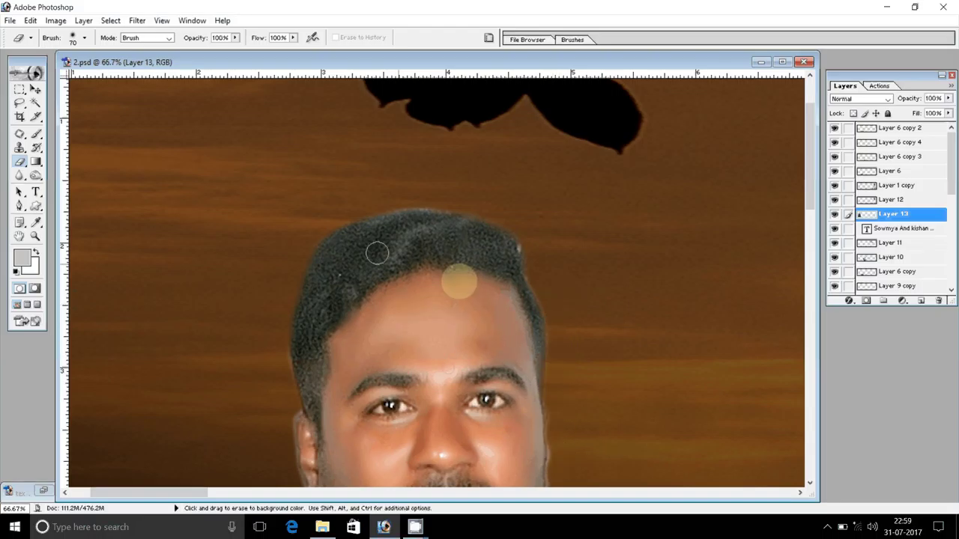
- Merge all visible layers of the 2.psd spread into a single layer
key(z)
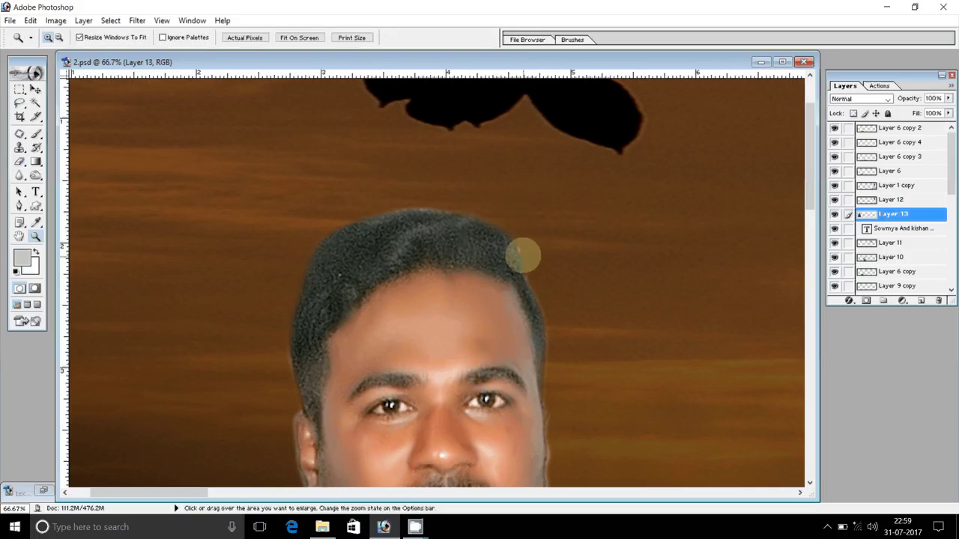
key(ctrl+0)
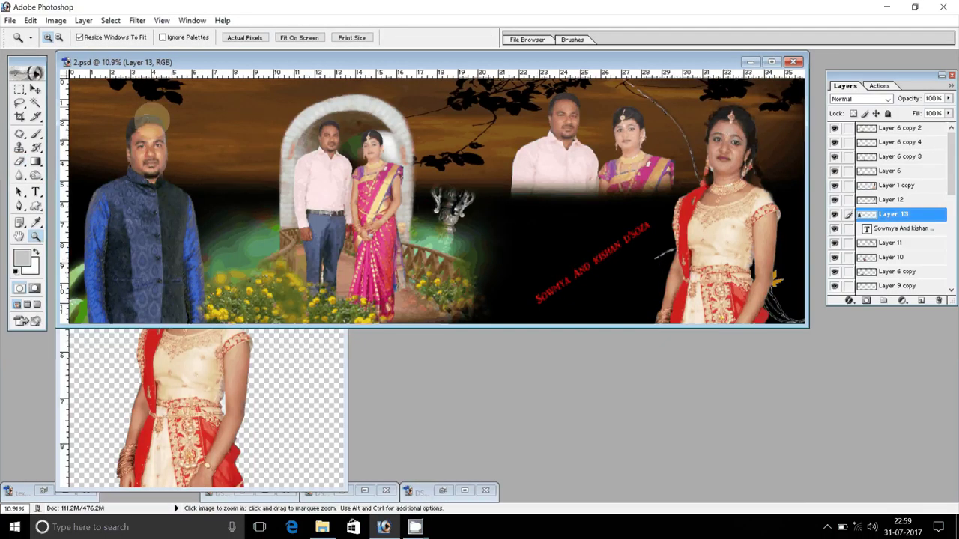
click(83, 20)
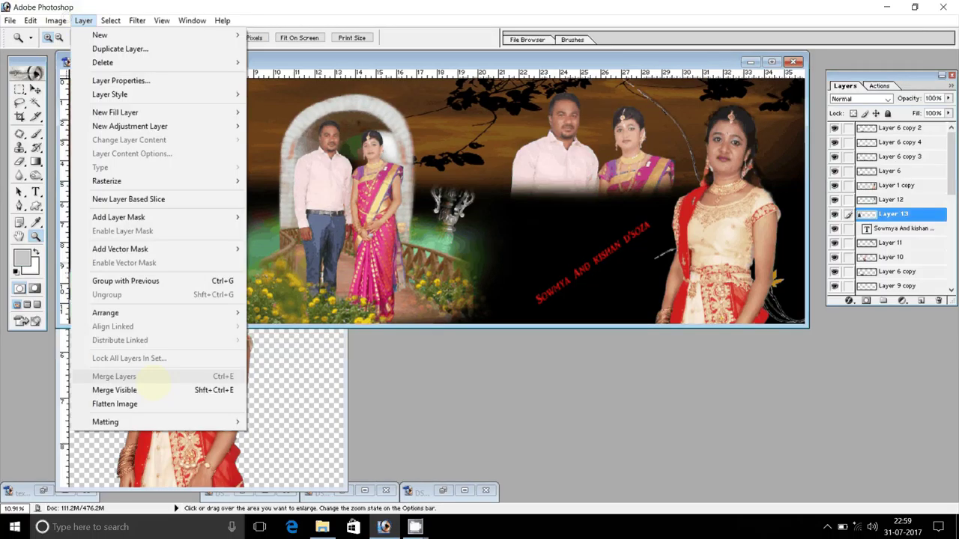
click(127, 388)
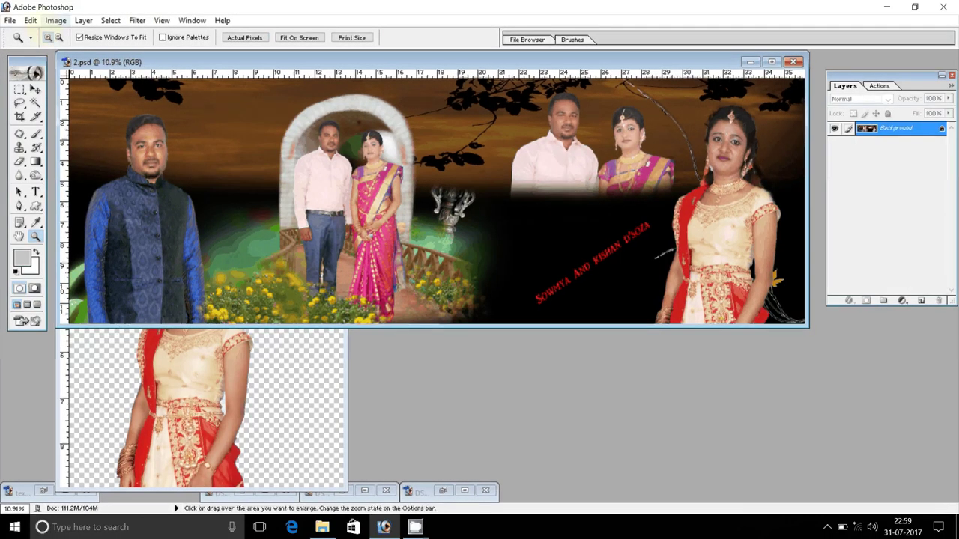
- Start saving the merged spread as a new file in the client's named folder on DATA (D:)
click(10, 20)
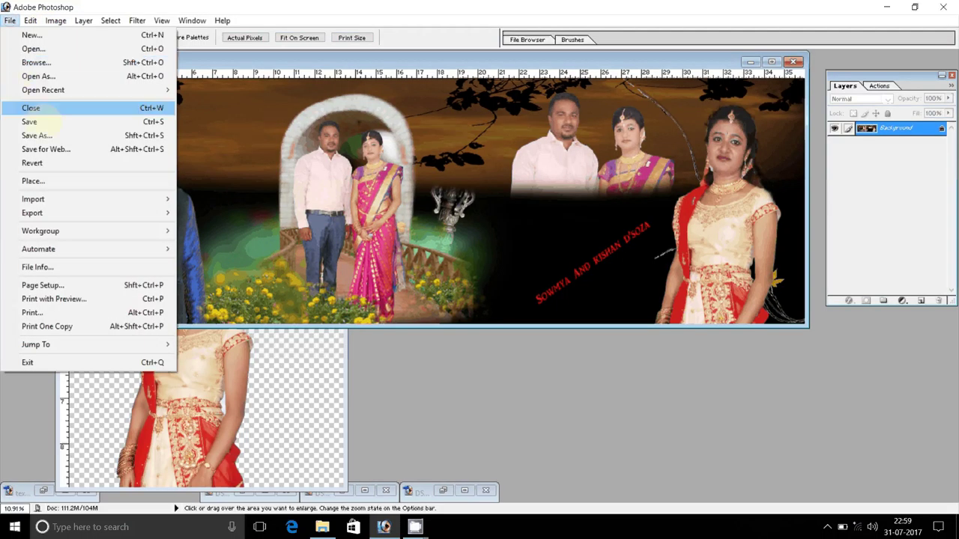
click(30, 135)
click(339, 212)
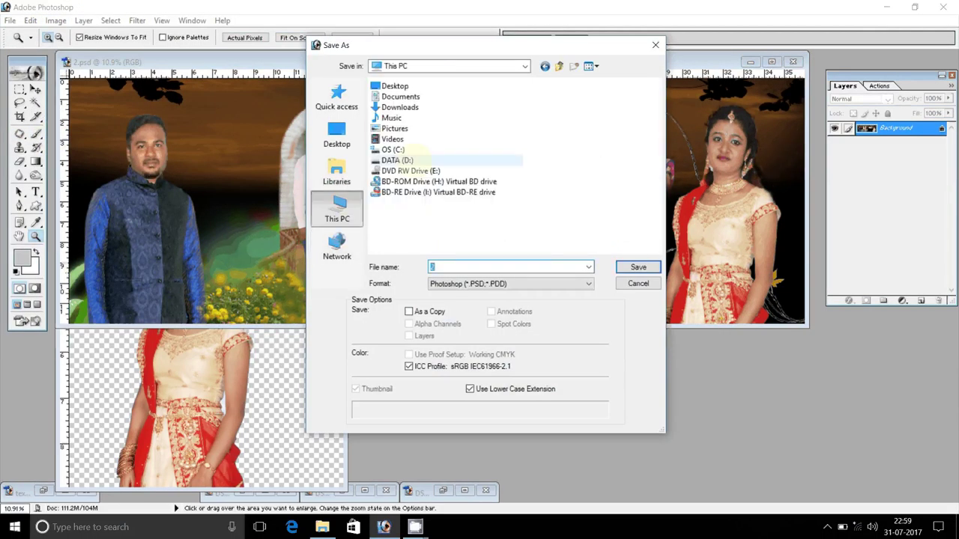
click(401, 161)
double_click(399, 160)
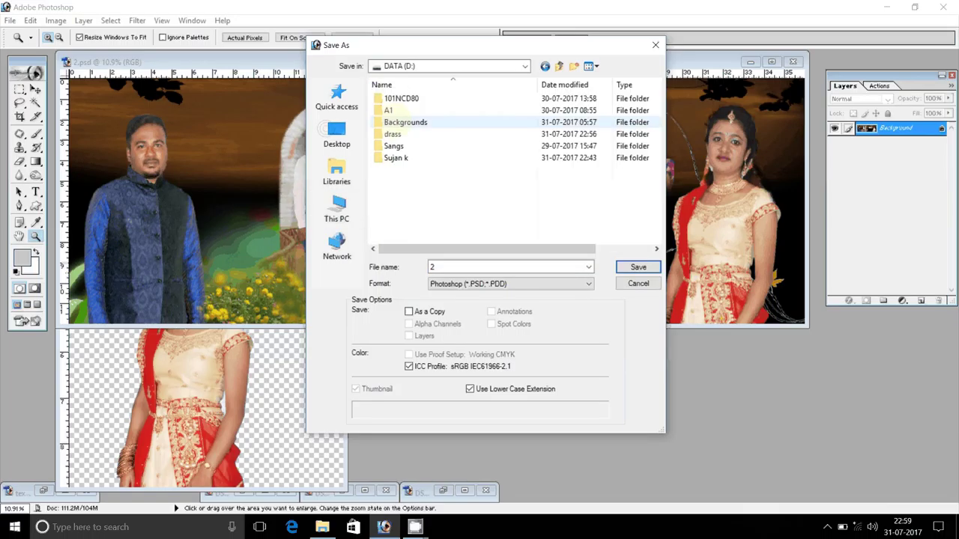
click(393, 159)
double_click(391, 160)
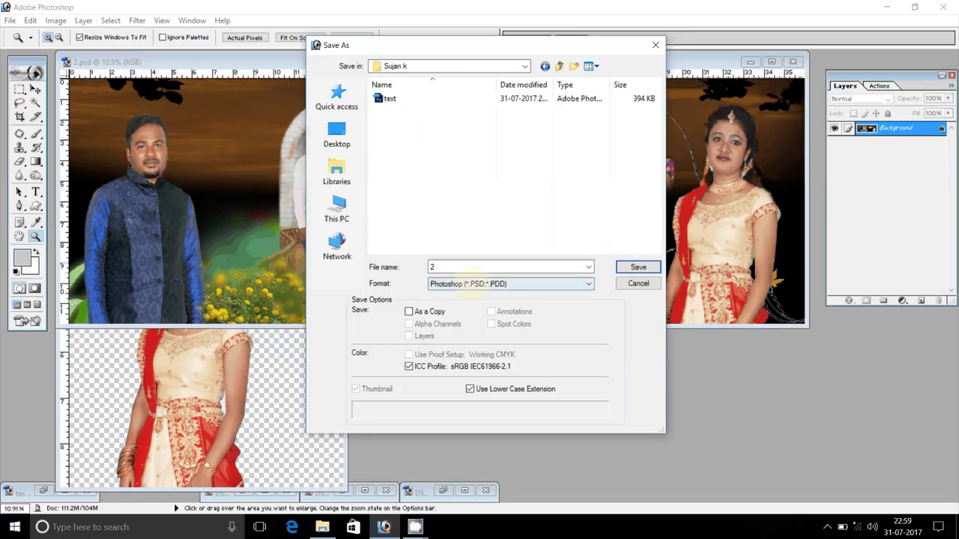
- Save the spread in JPEG format under the file name 0 with Maximum quality 12 and Baseline ("Standard") format
click(470, 284)
click(514, 324)
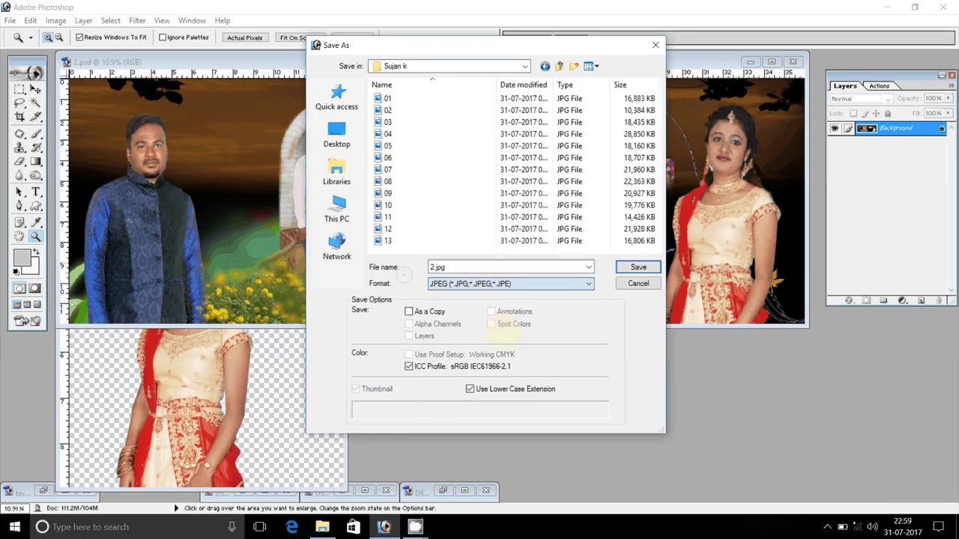
double_click(500, 271)
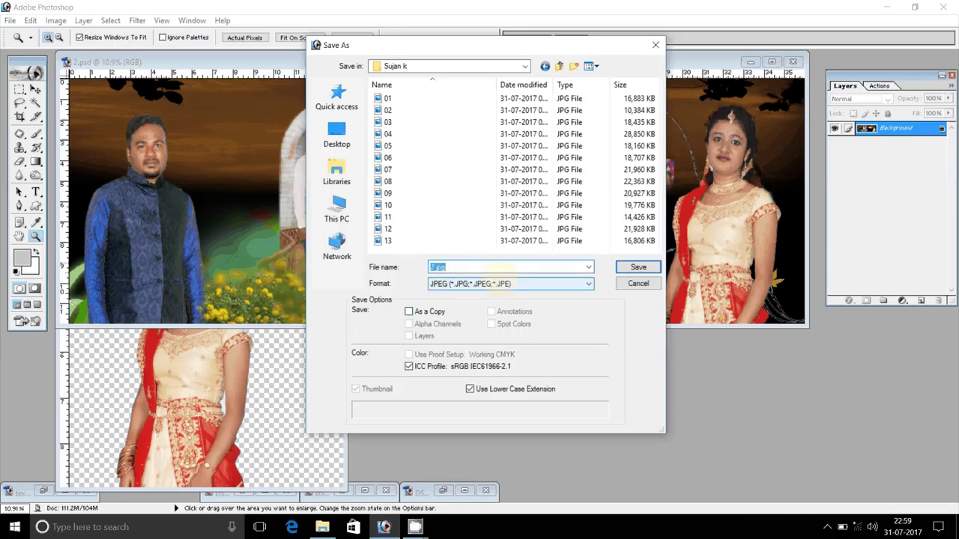
text(0)
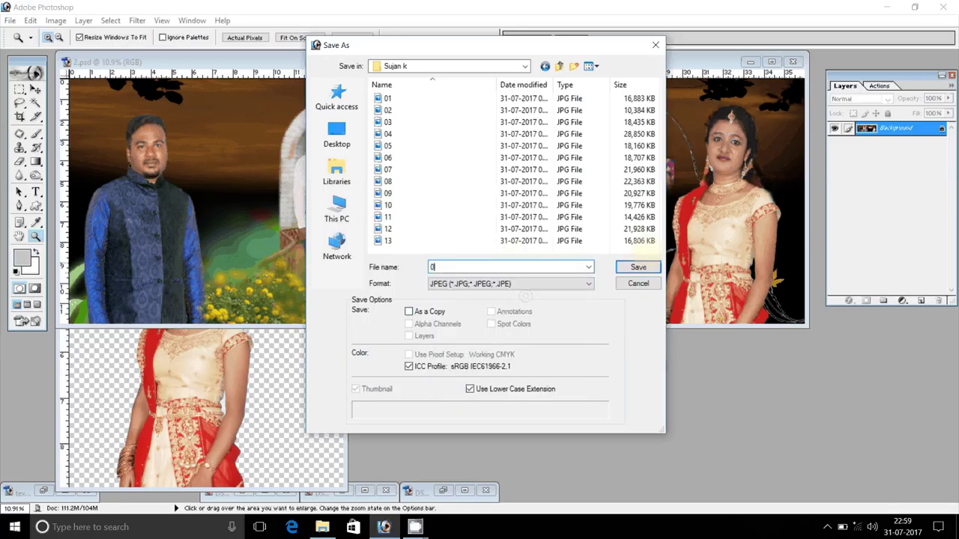
click(638, 266)
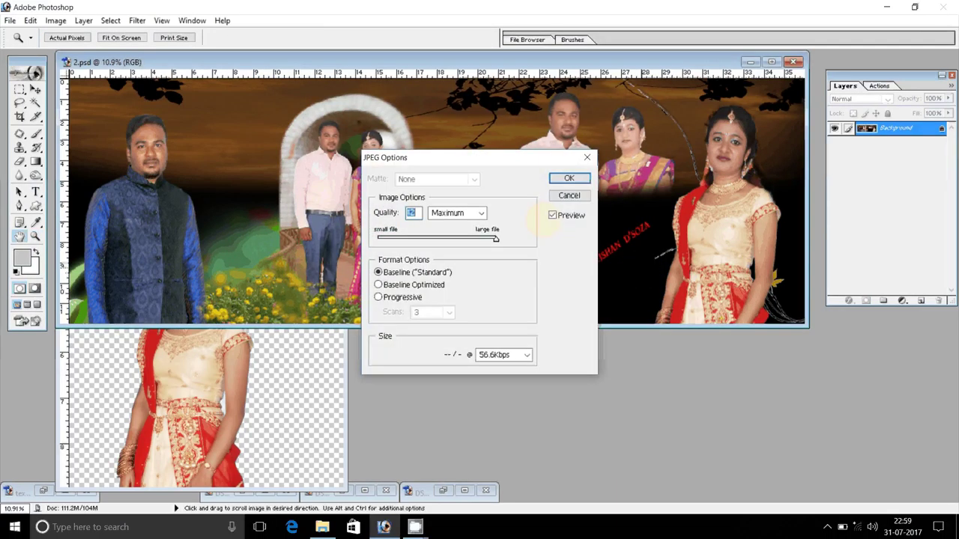
click(573, 179)
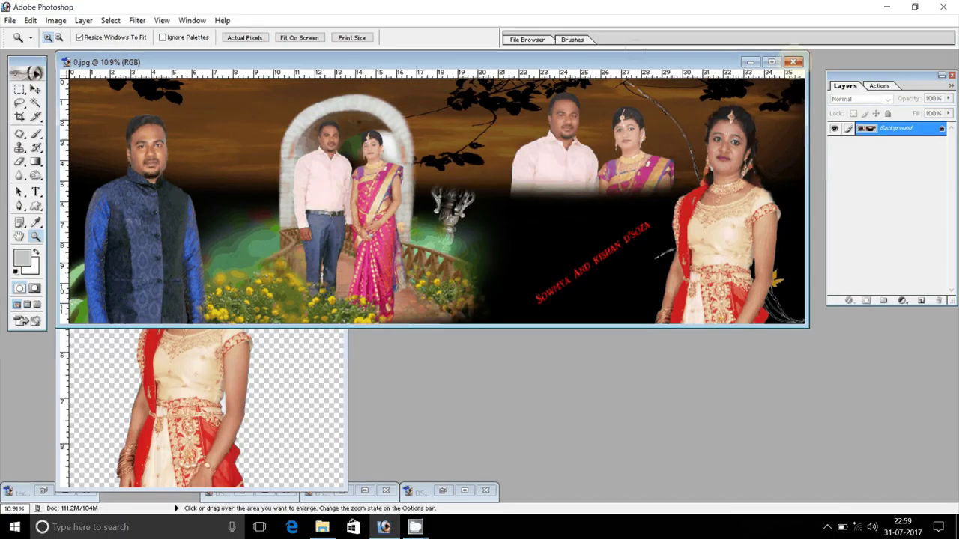
- Close 0.jpg and minimize the DSC_0734.psd document
click(793, 62)
click(295, 62)
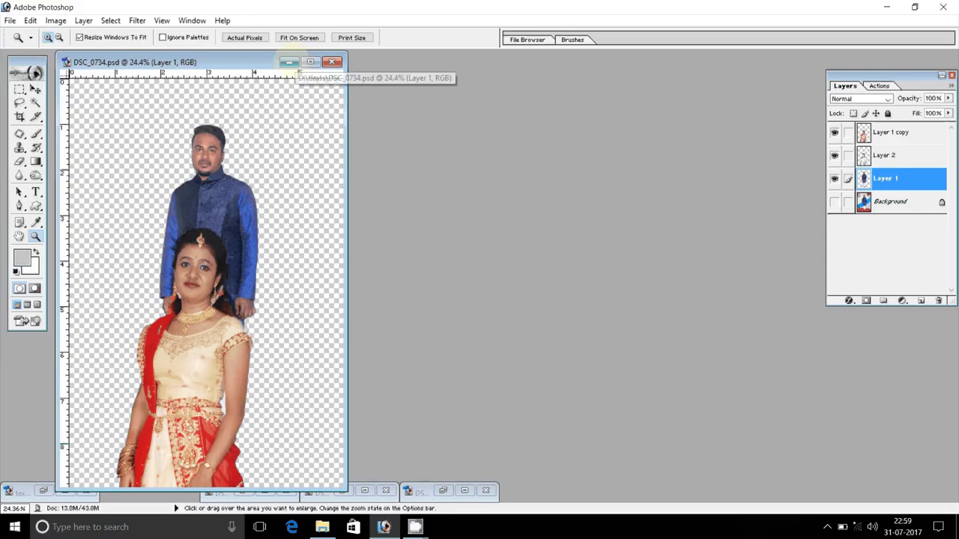
- Browse to the Backgrounds folder on the DATA (D:) drive to open a file
double_click(429, 364)
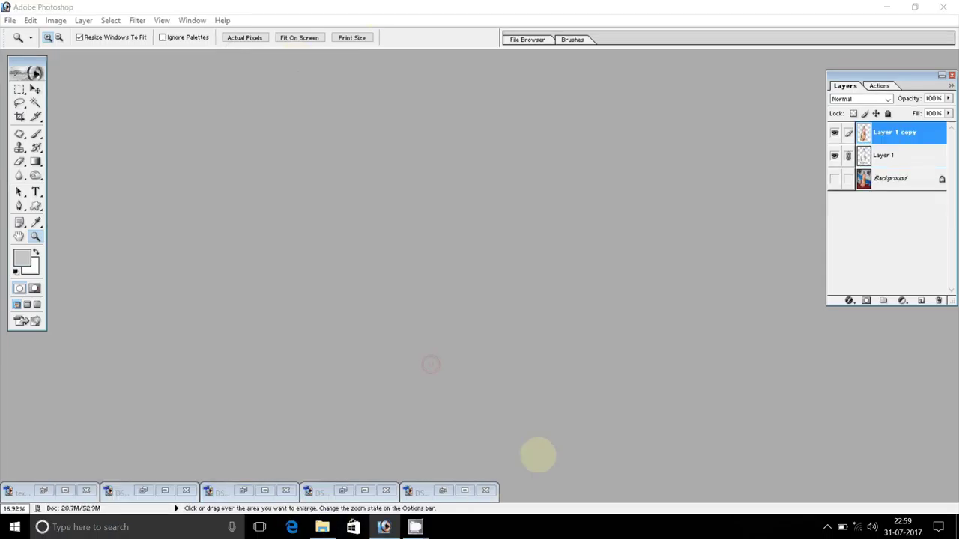
click(341, 213)
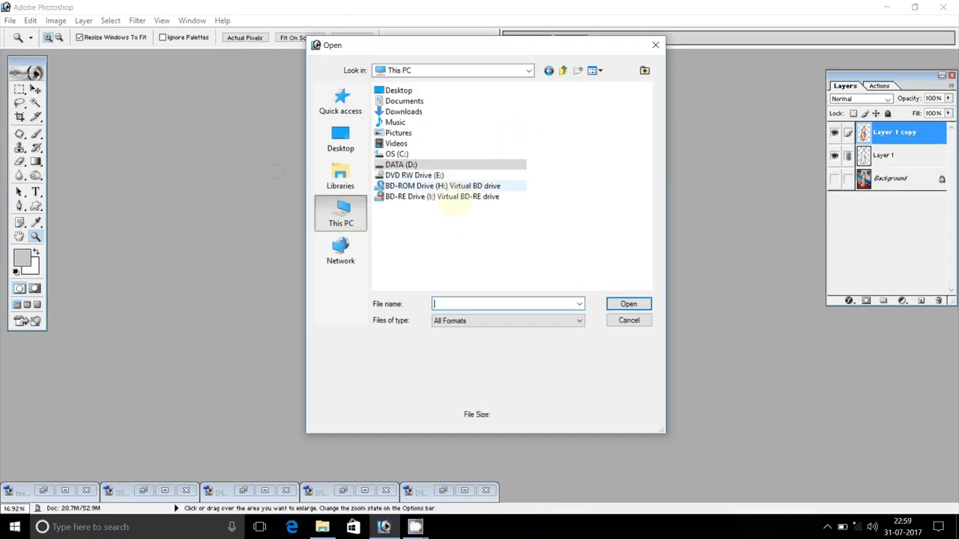
double_click(405, 165)
click(411, 127)
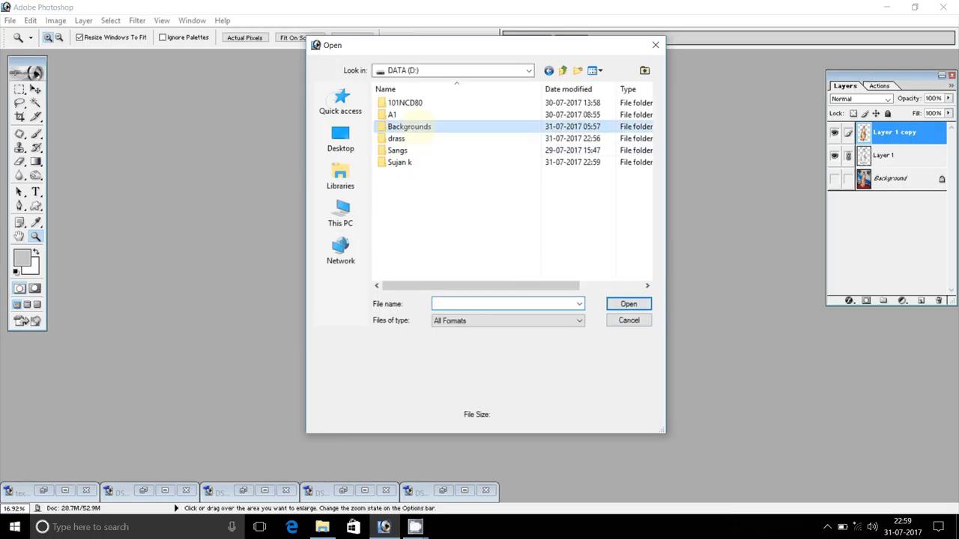
click(629, 303)
- Look through the Back Ground subfolder and the rest of the Backgrounds folder for a suitable template
click(438, 245)
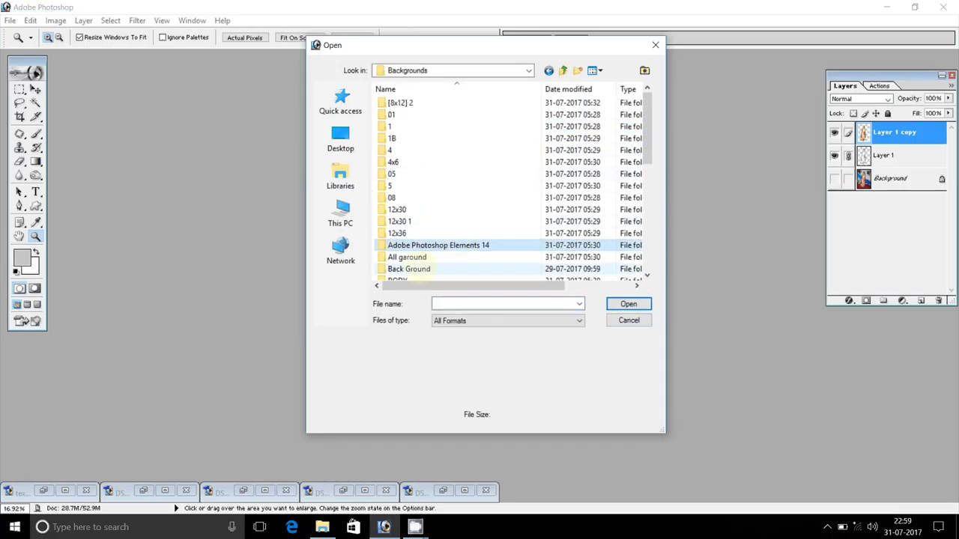
click(409, 269)
click(628, 304)
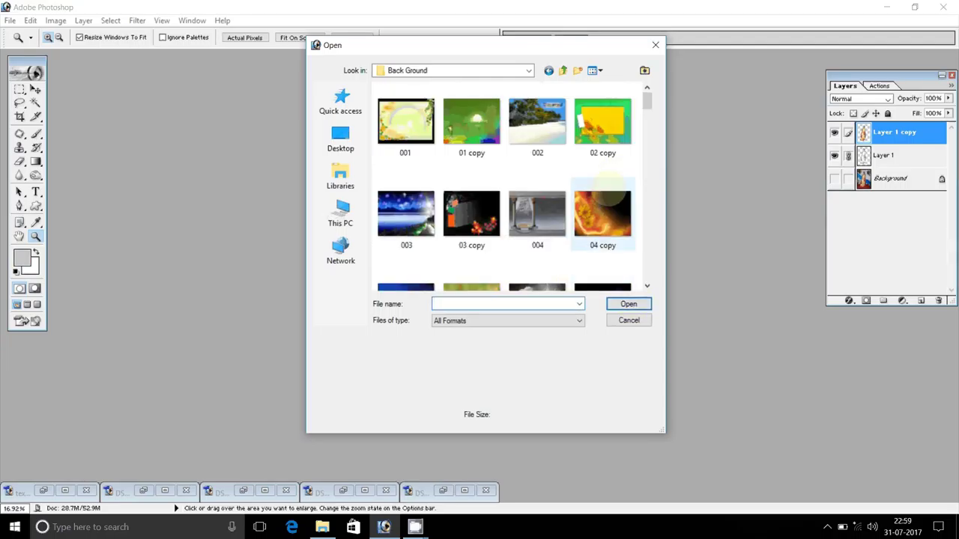
click(562, 70)
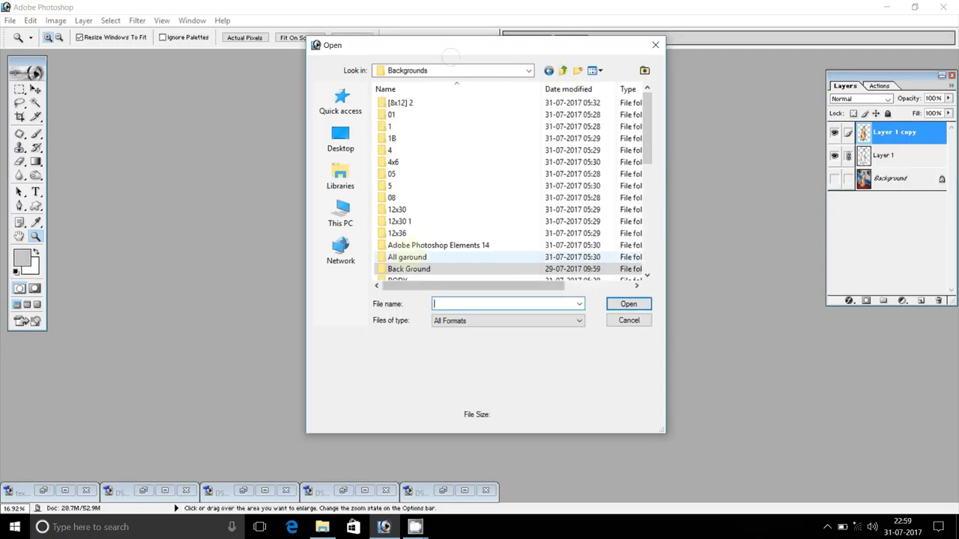
scroll(438, 229, down, 4)
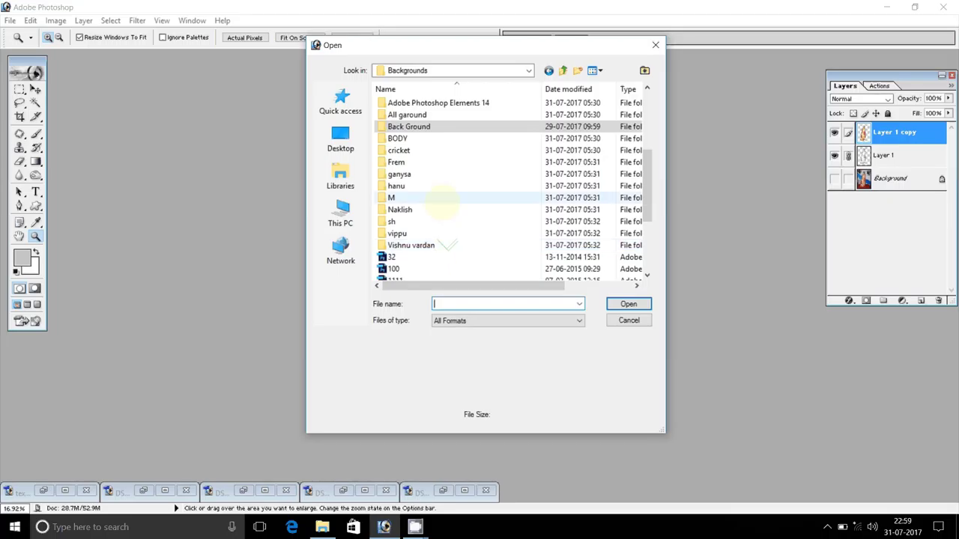
scroll(459, 221, down, 4)
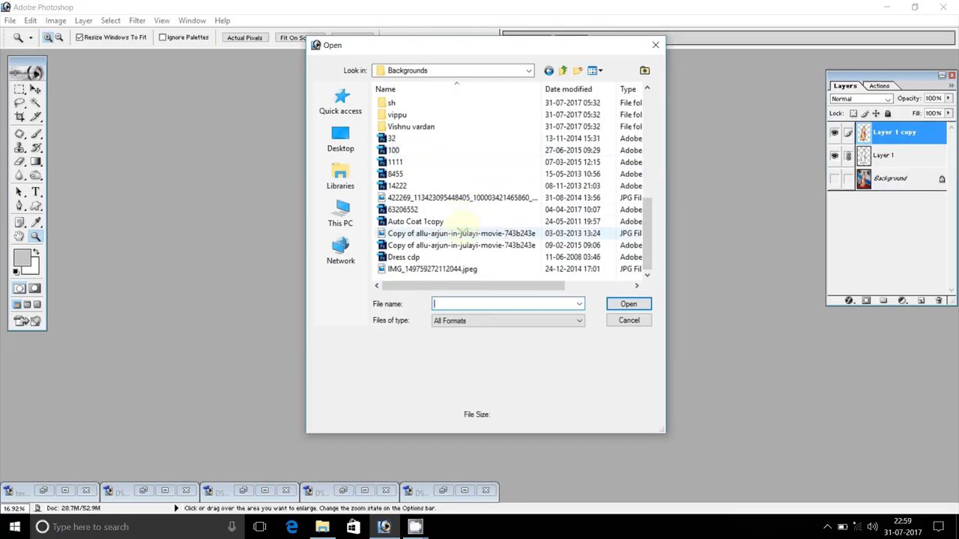
scroll(462, 229, up, 5)
scroll(462, 228, up, 2)
- Open template 18 from the nested 12x30 folder and move its window away from the toolbox, leaving room for a photo
double_click(450, 210)
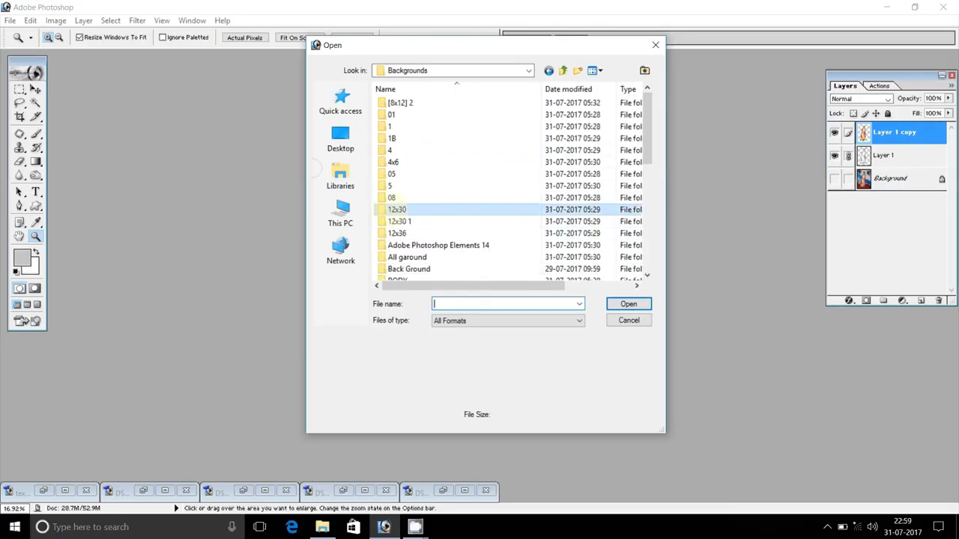
double_click(599, 103)
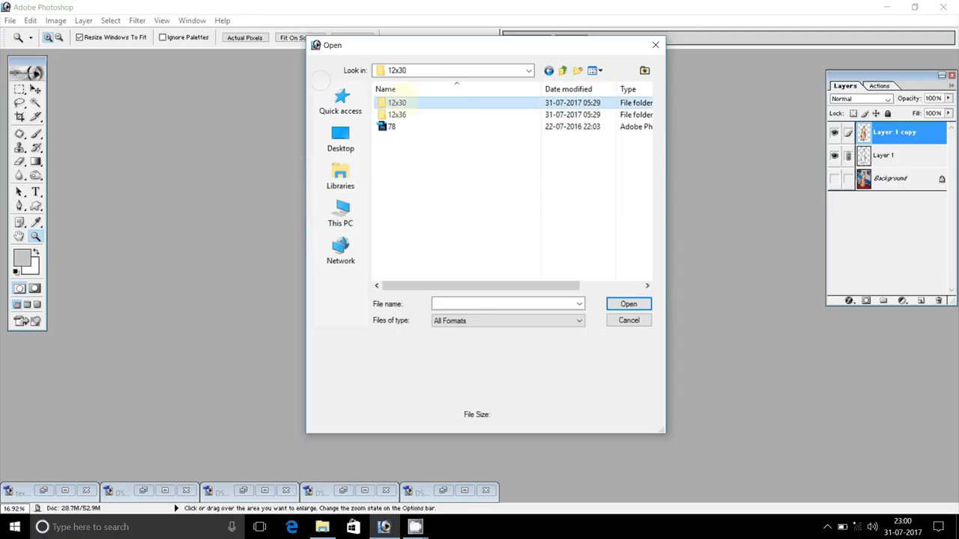
drag(644, 112, 659, 221)
click(472, 248)
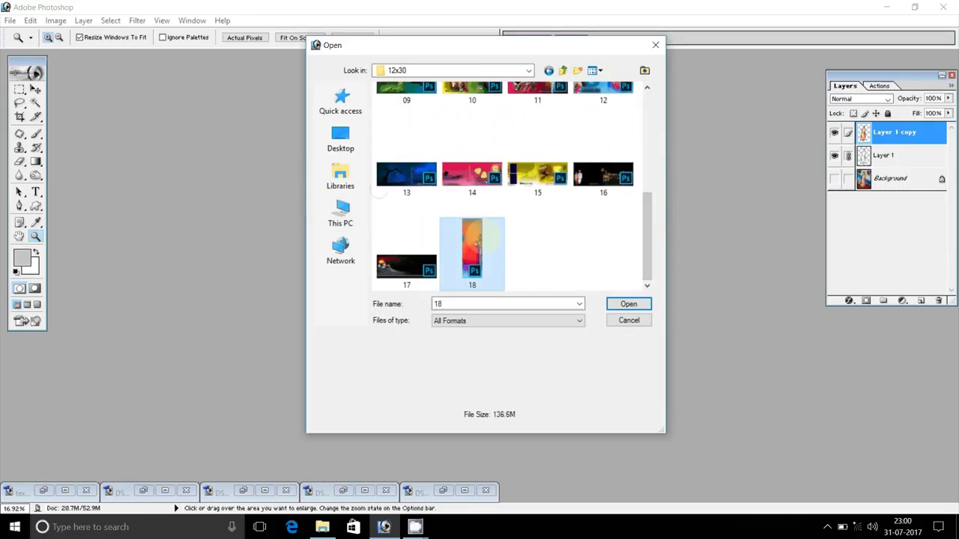
click(636, 304)
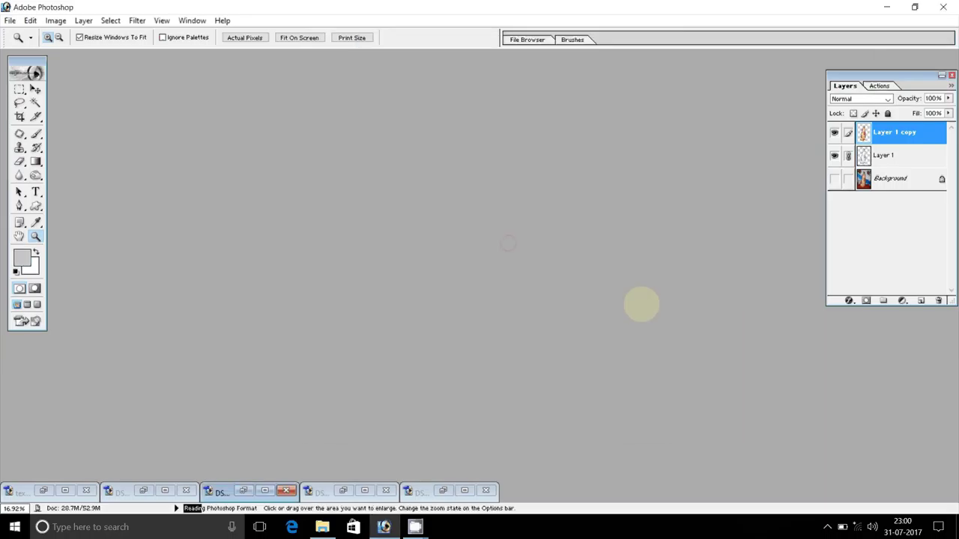
click(522, 232)
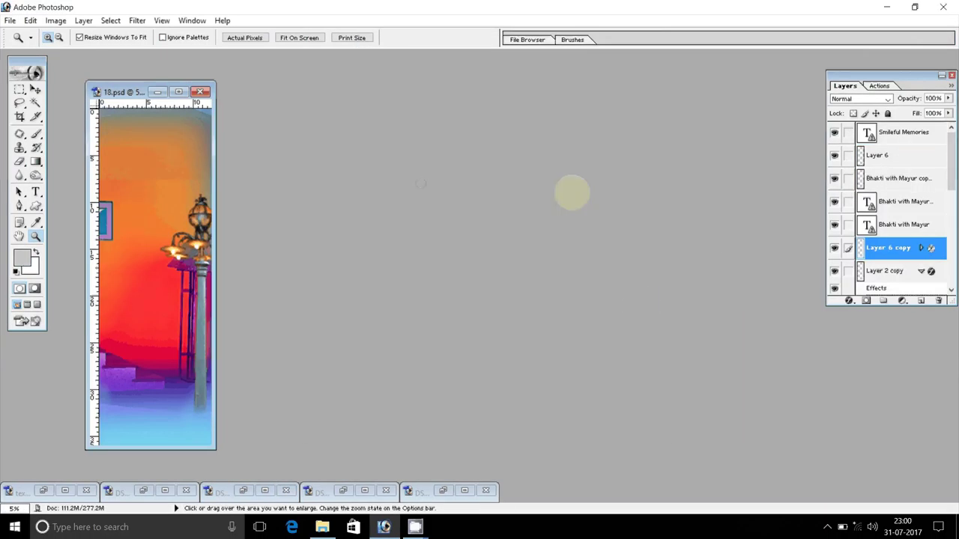
drag(128, 91, 544, 100)
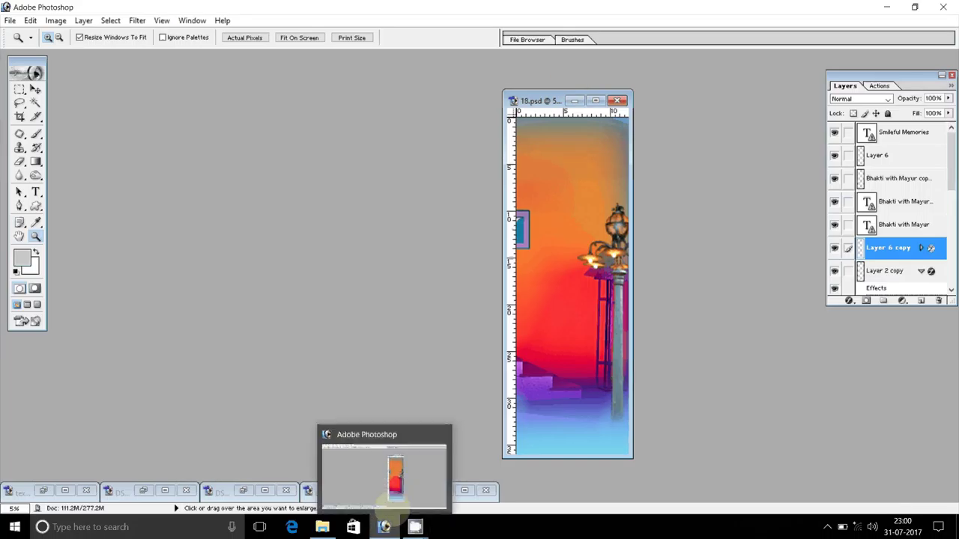
- Check the cut-out photos in DSC_0713.psd and DSC_0678.psd, minimizing each one again
click(242, 490)
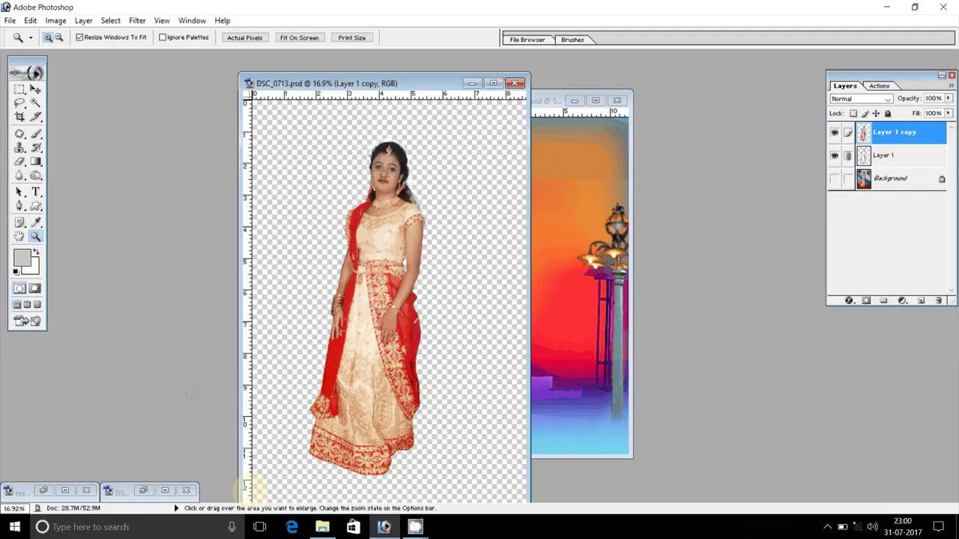
click(471, 83)
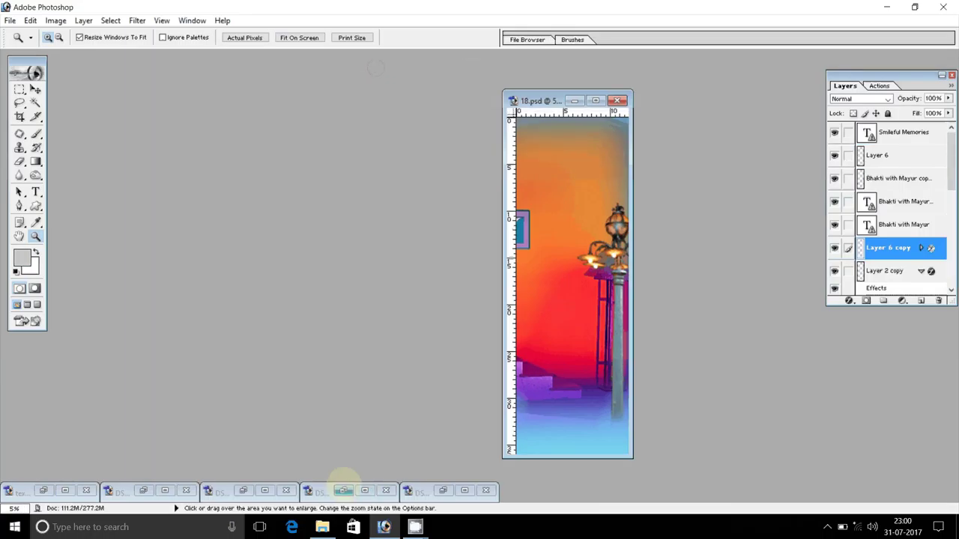
click(357, 490)
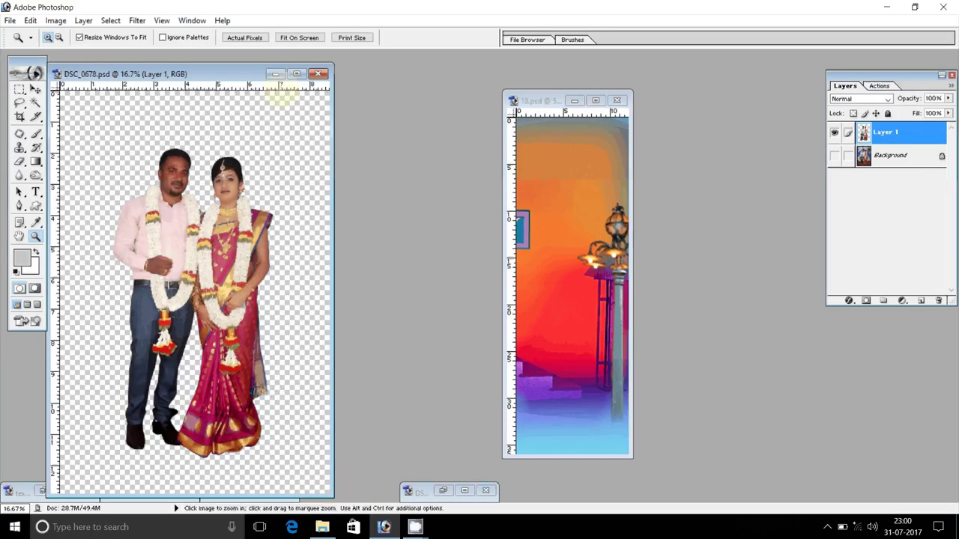
click(276, 74)
- Restore DSC_0622.psd and copy its cut-out couple into 18.psd with the Move tool
click(442, 490)
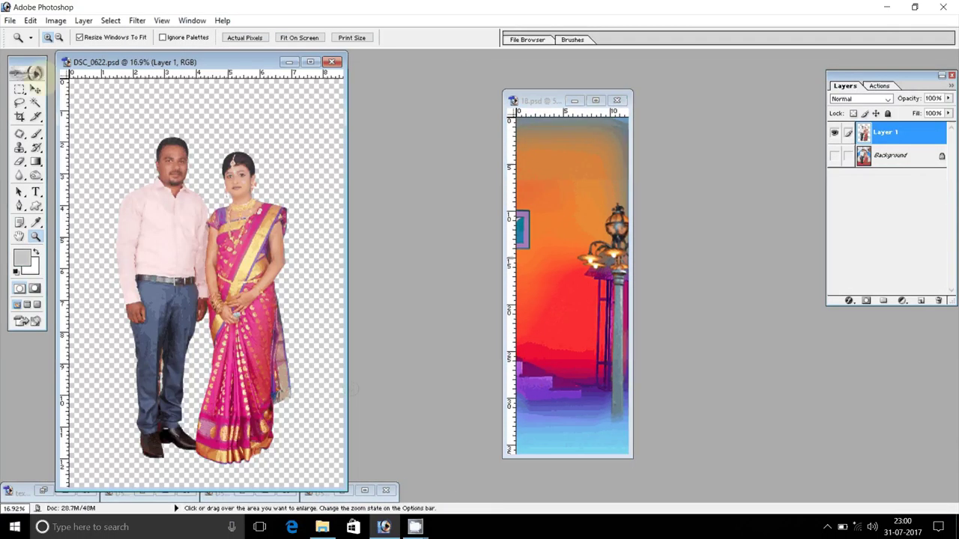
click(36, 89)
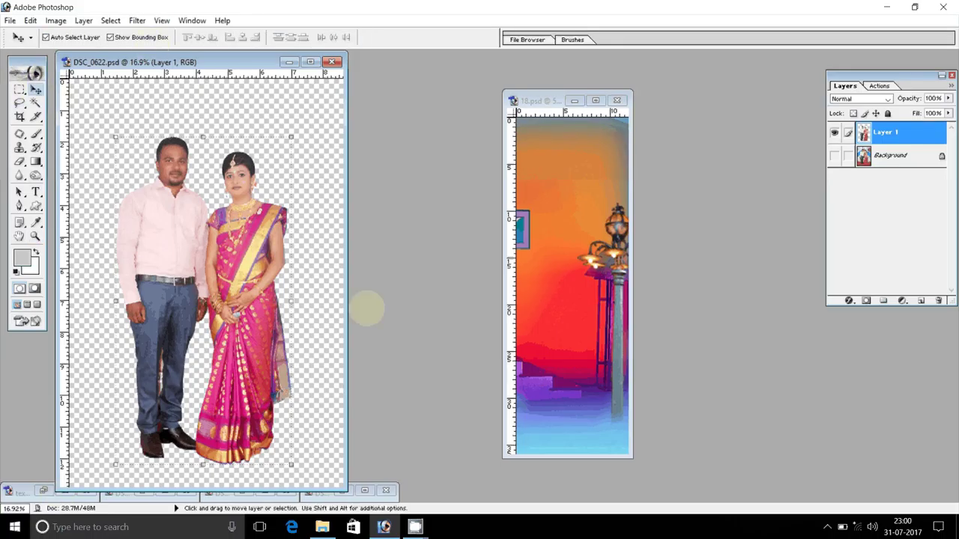
drag(259, 283, 578, 308)
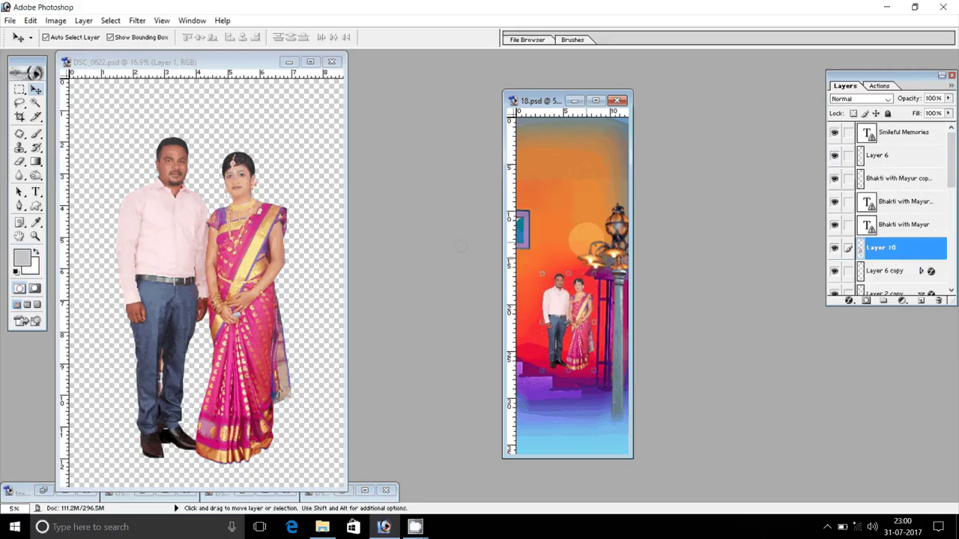
- Scale the placed couple to about 201% and move it down toward the bottom of the background
drag(593, 273, 617, 223)
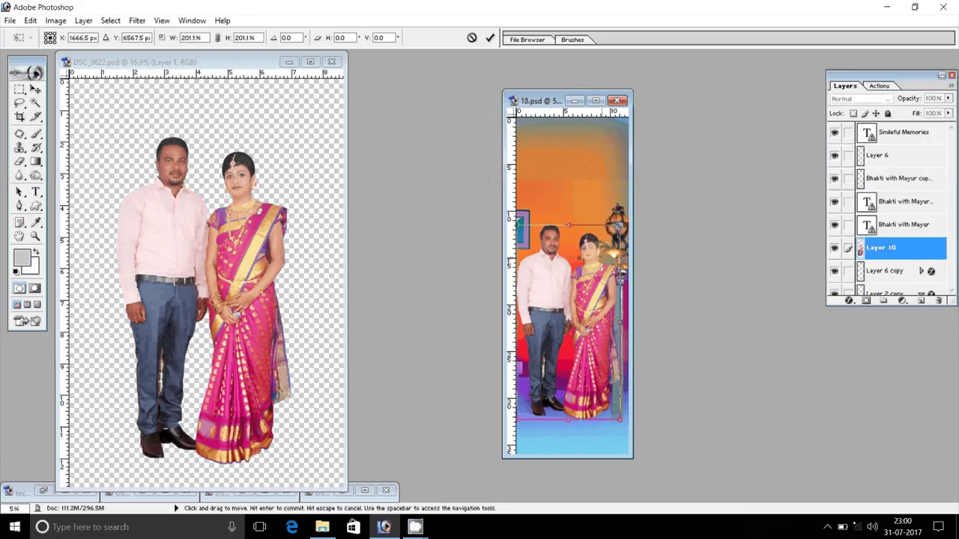
key(Return)
drag(575, 289, 576, 311)
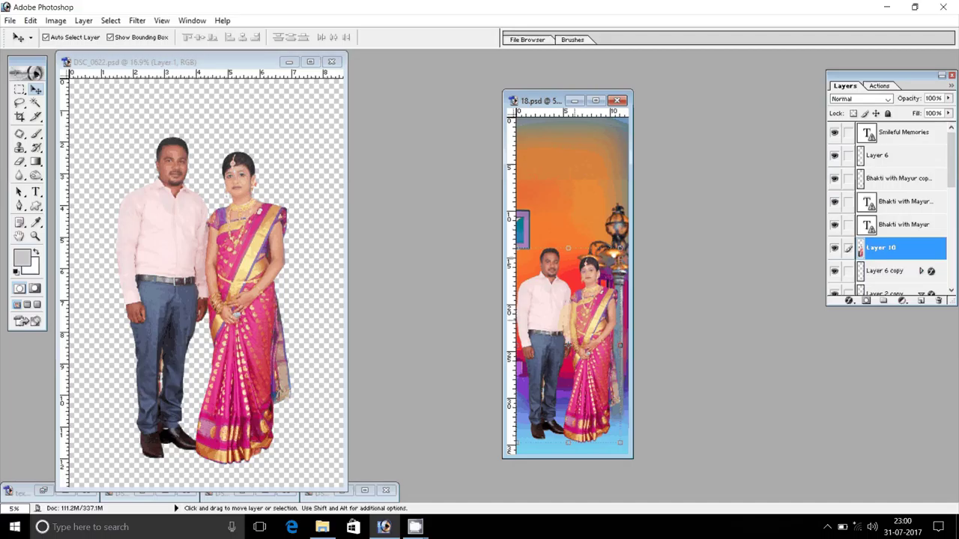
drag(582, 330, 589, 336)
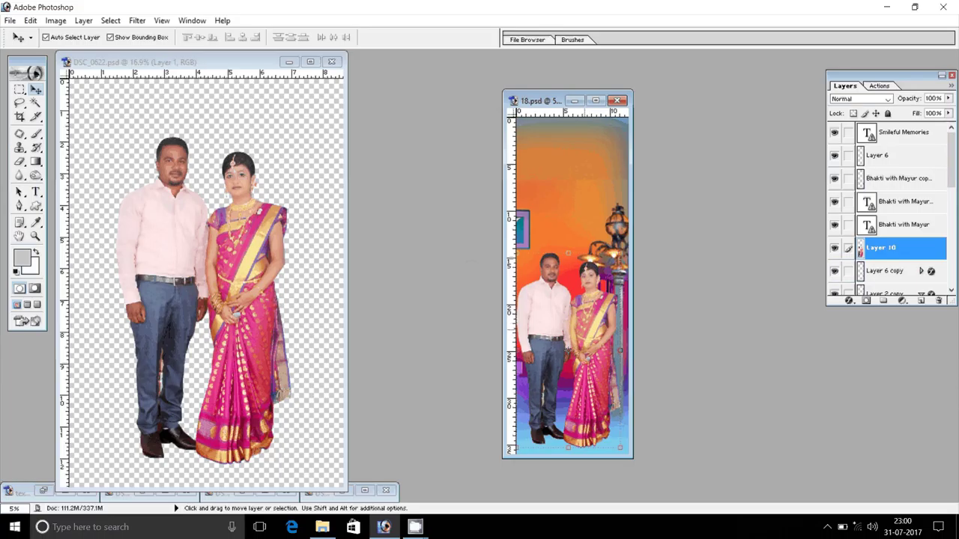
- Reduce the couple to about 89% and reposition it beside the lamp post, near the bottom edge
key(alt)
drag(621, 254, 615, 264)
drag(589, 326, 591, 337)
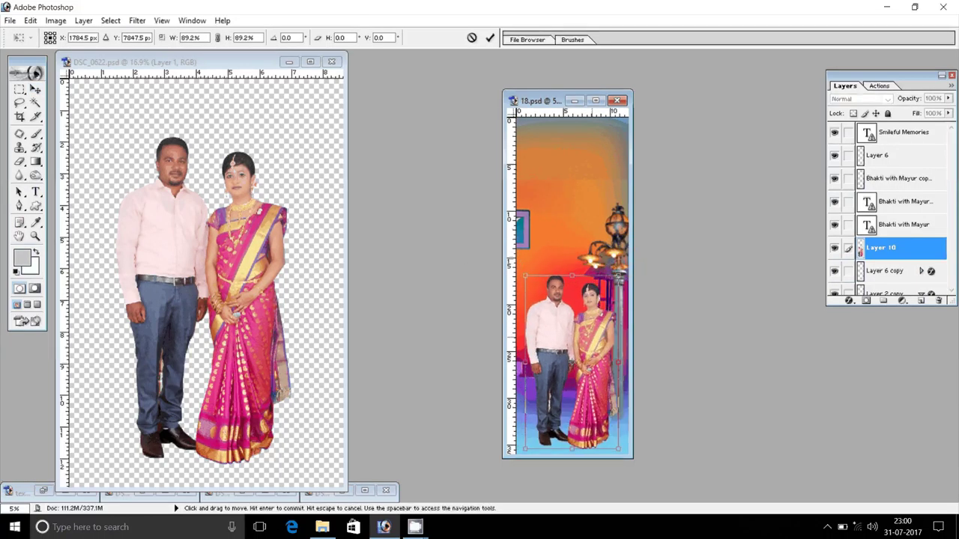
key(Return)
click(602, 466)
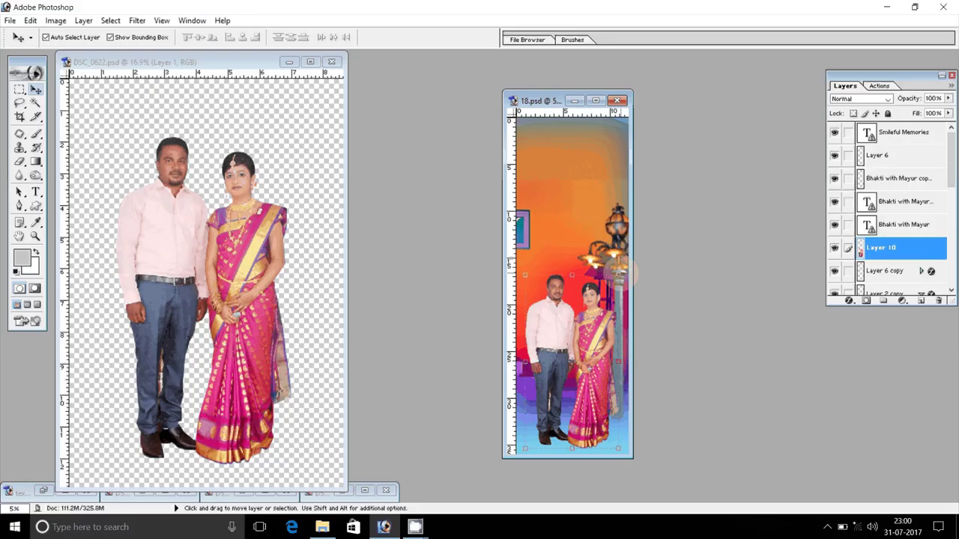
- Scale the couple down to 87.5% and place it at the foot of the background
drag(622, 273, 613, 303)
drag(577, 391, 571, 368)
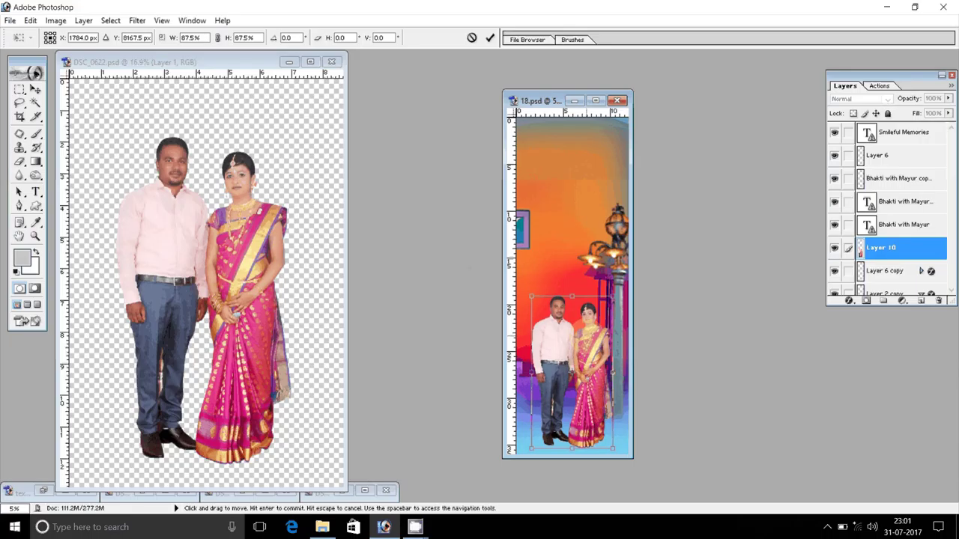
key(Return)
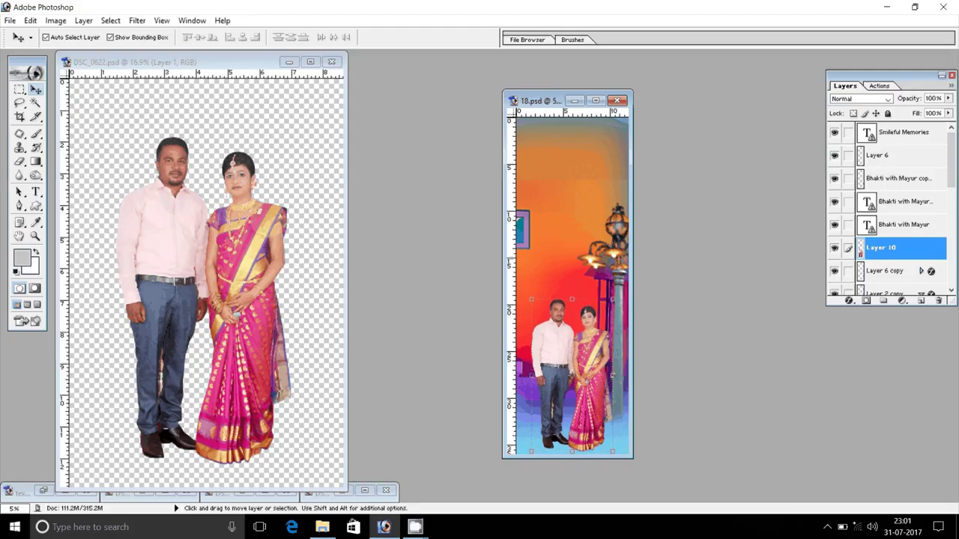
- Minimize DSC_0622.psd and restore DSC_0678.psd with the garlanded couple
click(346, 132)
click(288, 61)
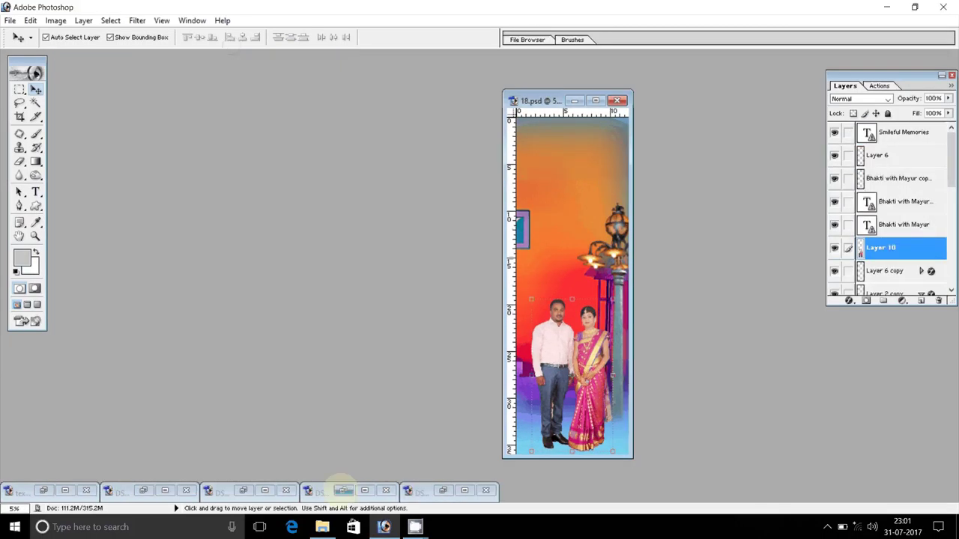
click(343, 490)
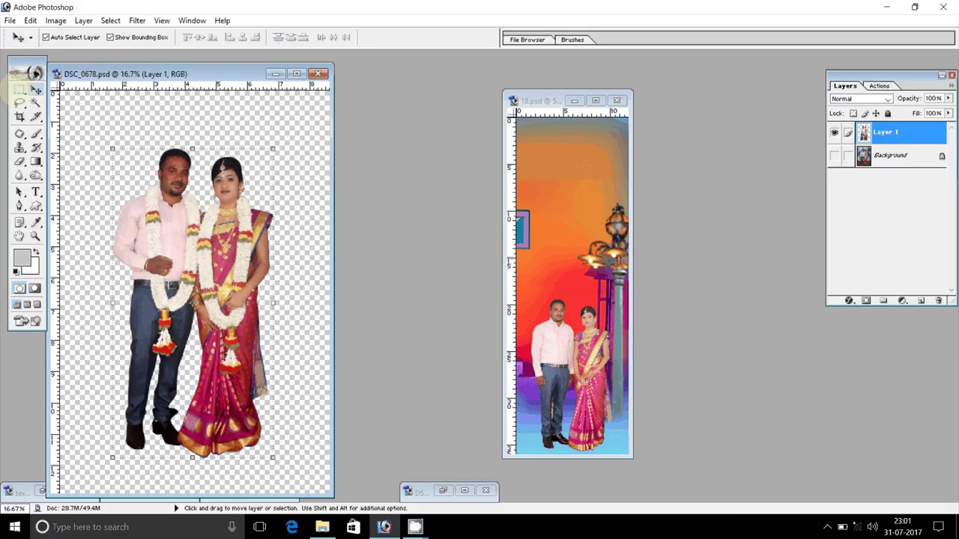
- Copy a rectangular selection of the garlanded couple's upper bodies into 18.psd and move it near the top of the background
click(20, 89)
drag(117, 130, 279, 298)
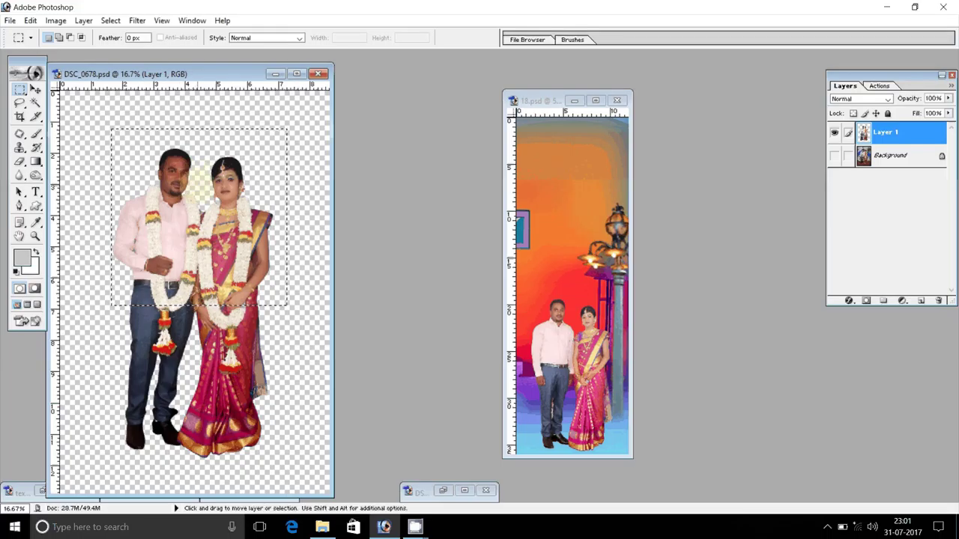
click(588, 149)
key(ctrl+v)
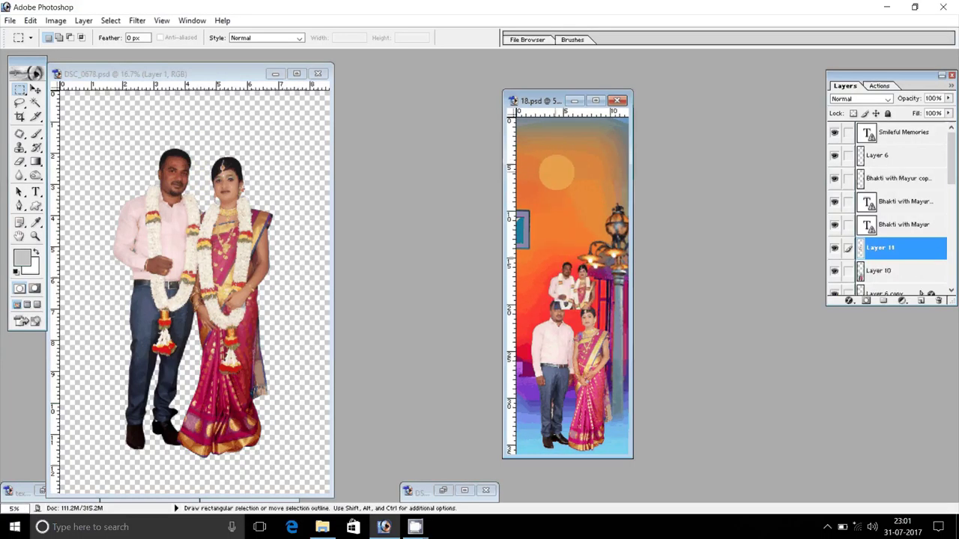
key(v)
drag(566, 278, 553, 164)
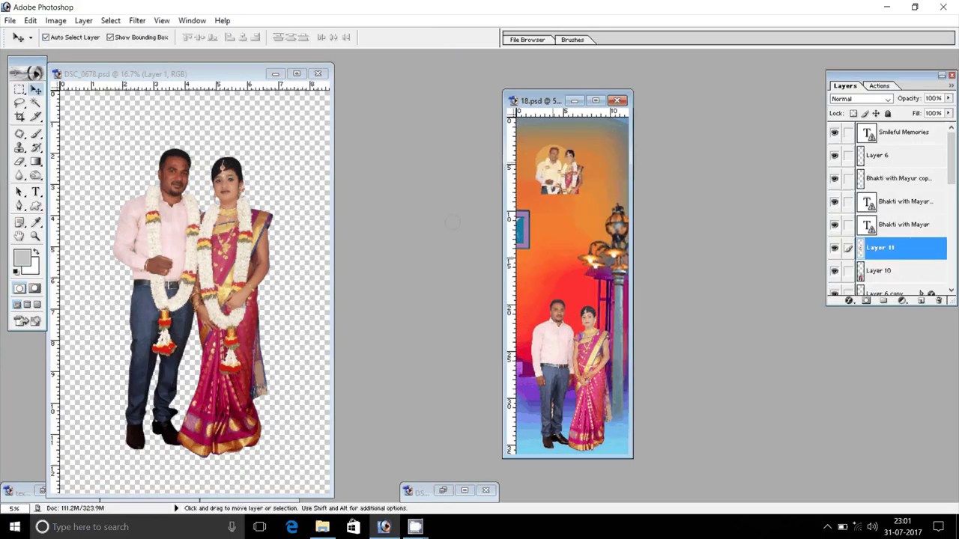
- Fade the lower edge of the garlanded couple's cut-out with the Eraser, using a 1100 px brush
key(e)
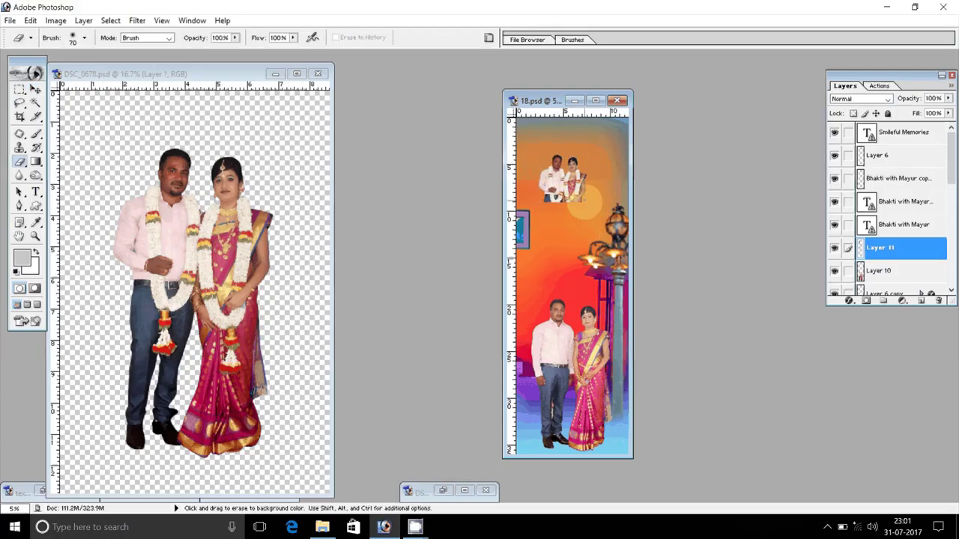
key(bracketright)
key(bracketright)
key(bracketright)
key(bracketright)
key(bracketright)
key(bracketright)
key(bracketright)
key(bracketright)
key(bracketright)
key(bracketright)
key(bracketright)
key(bracketright)
key(bracketright)
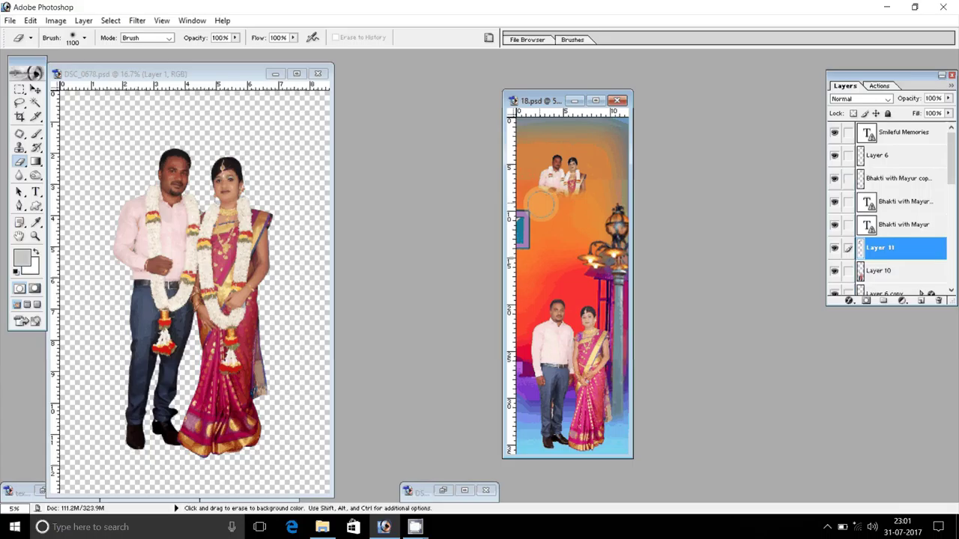
- Enlarge the garlanded couple to about 253% and place it across the top of the background
key(v)
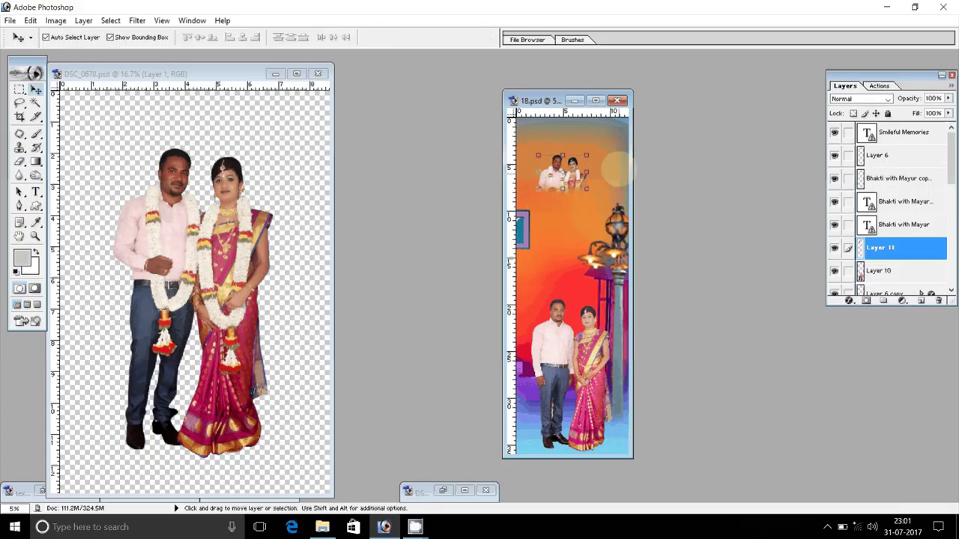
drag(586, 155, 623, 129)
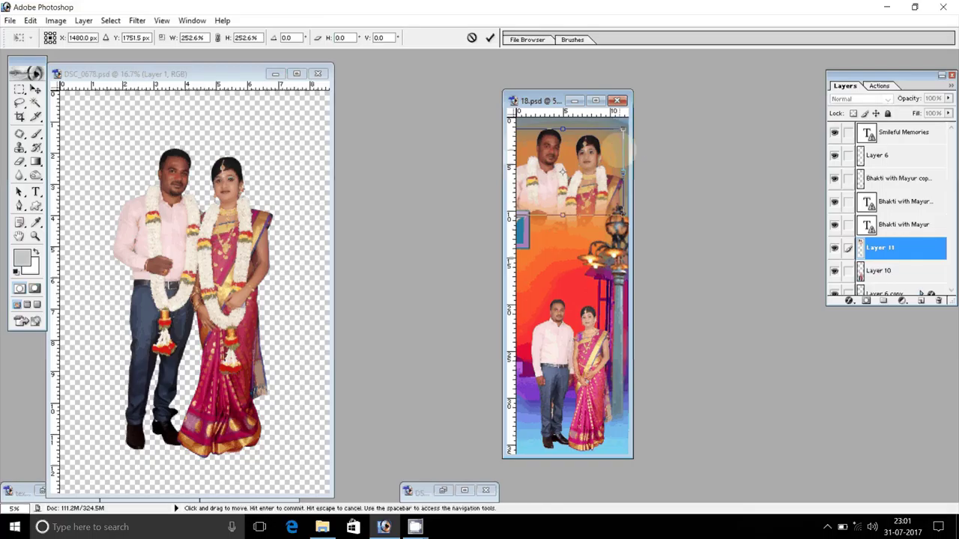
key(Return)
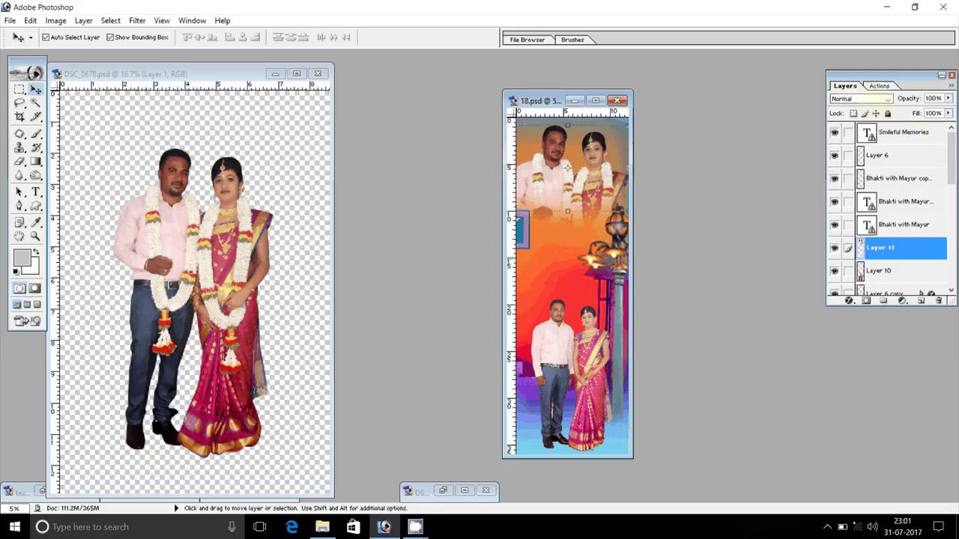
- Set the garlanded couple's layer to Luminosity blend mode and hide Layer 10 with the full-length couple
click(860, 98)
click(845, 304)
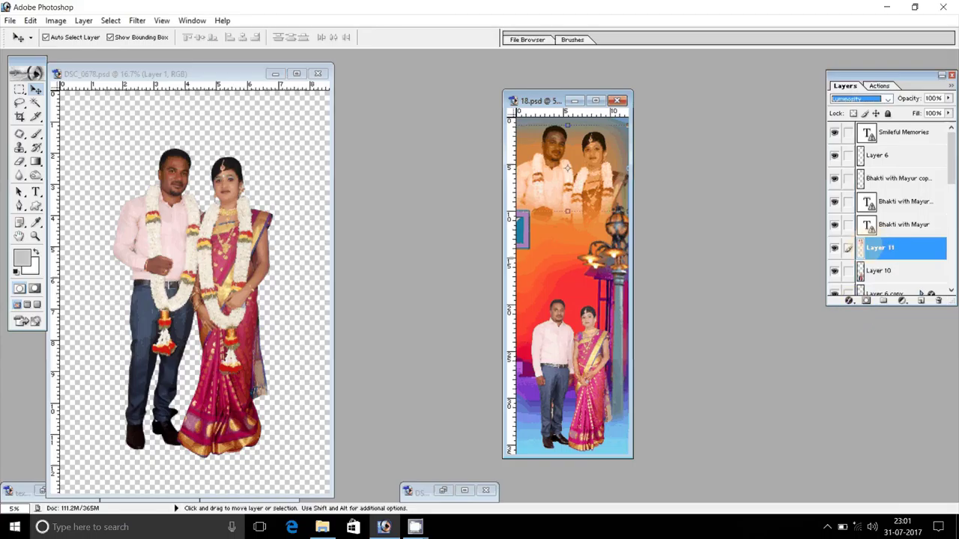
drag(575, 341, 569, 322)
click(834, 271)
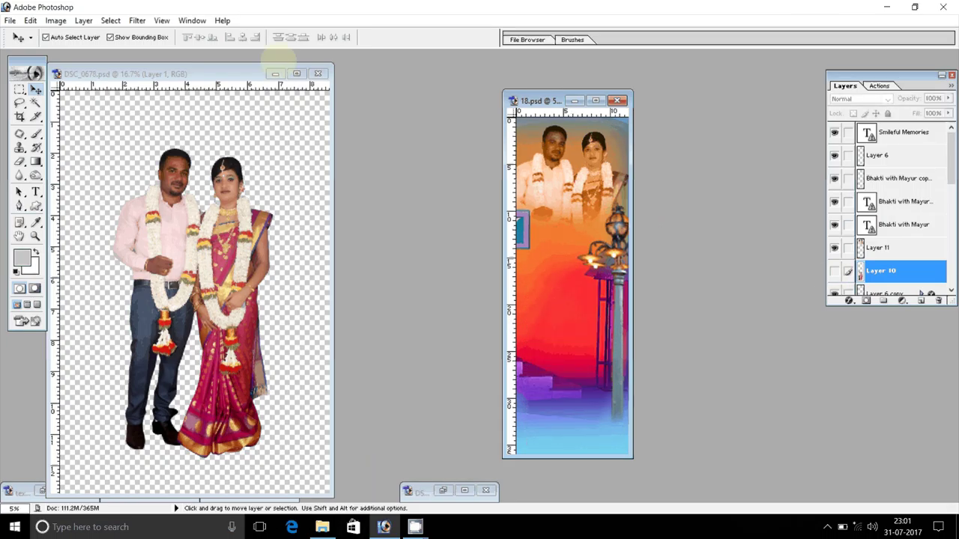
- Minimize DSC_0678.psd and restore DSC_0734.psd with the man in blue and the woman in red and cream
click(275, 73)
click(43, 491)
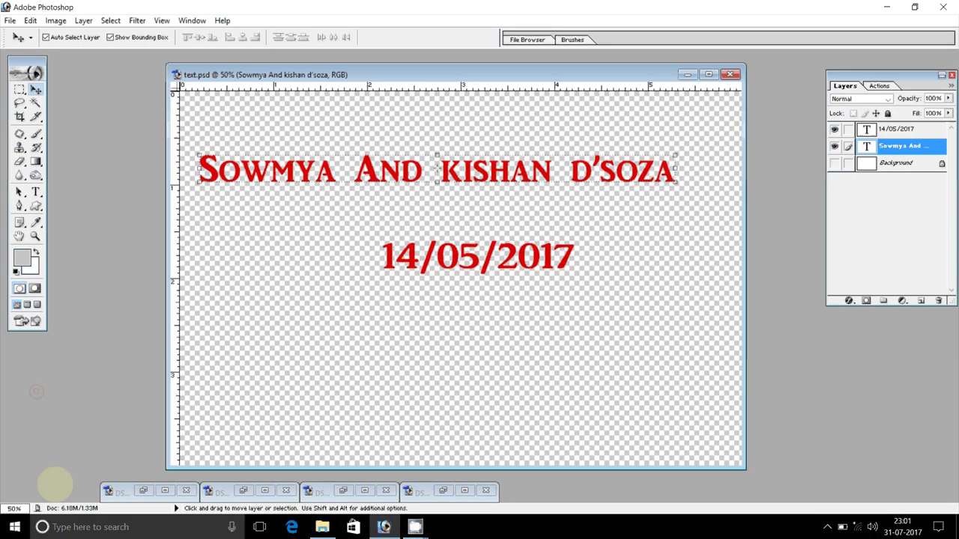
click(687, 74)
click(145, 490)
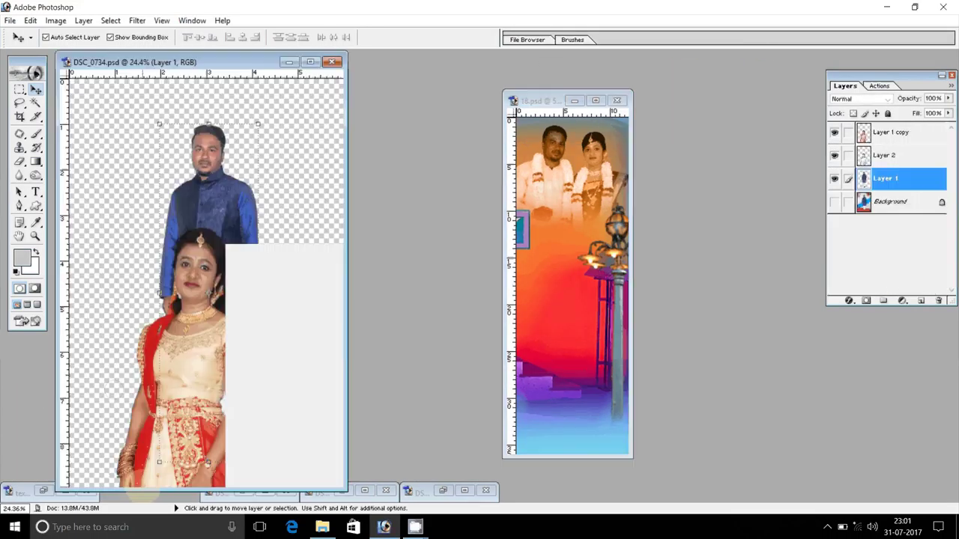
- Copy the woman from DSC_0734.psd into 18.psd and enlarge her to about 252%
drag(207, 375, 571, 316)
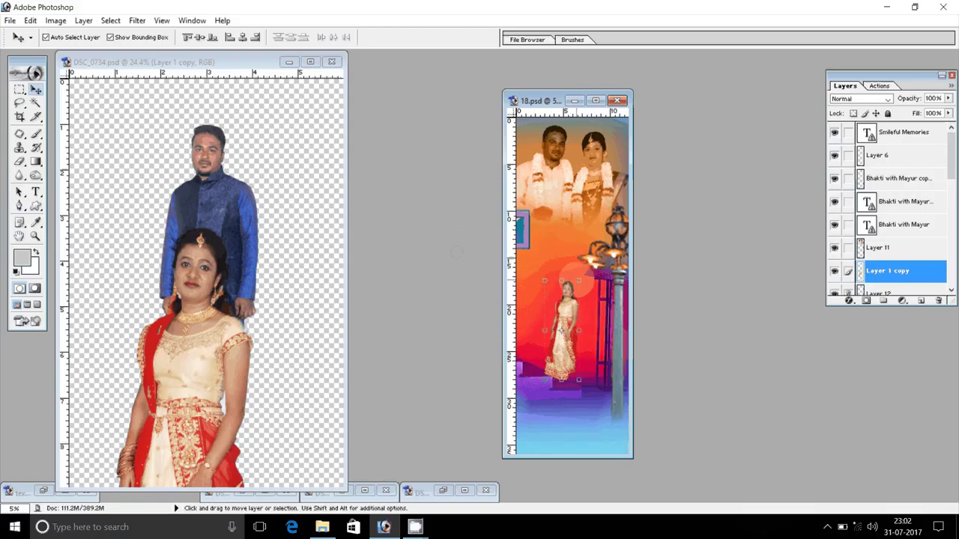
key(ctrl+t)
drag(579, 280, 632, 201)
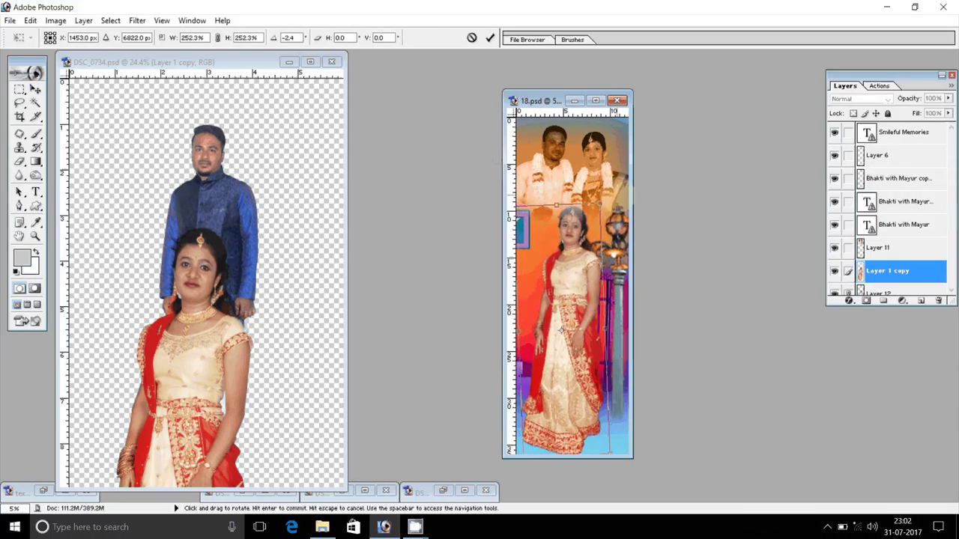
key(Return)
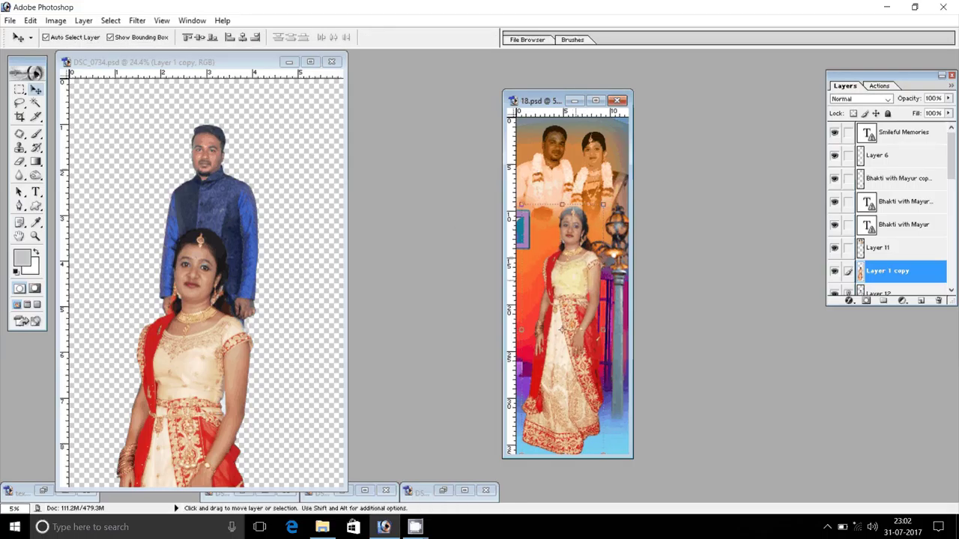
- Bring the woman's layer to the top of the layer stack and move her toward the lamp post
key(ctrl+bracketright)
key(ctrl+bracketright)
key(ctrl+bracketright)
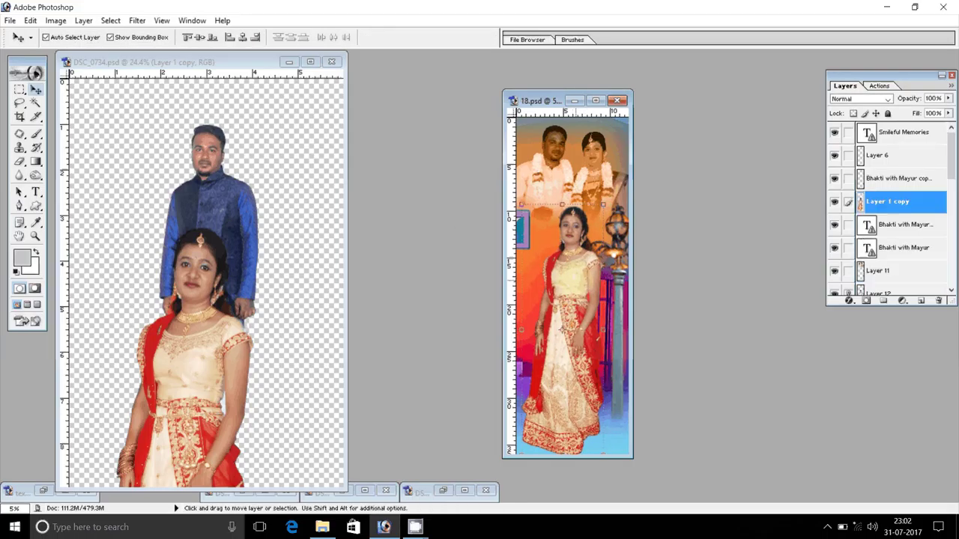
key(ctrl+bracketright)
key(ctrl+bracketright)
key(ctrl+bracketright)
mouse_move(587, 293)
mouse_down()
mouse_move(602, 293)
mouse_move(594, 295)
mouse_up()
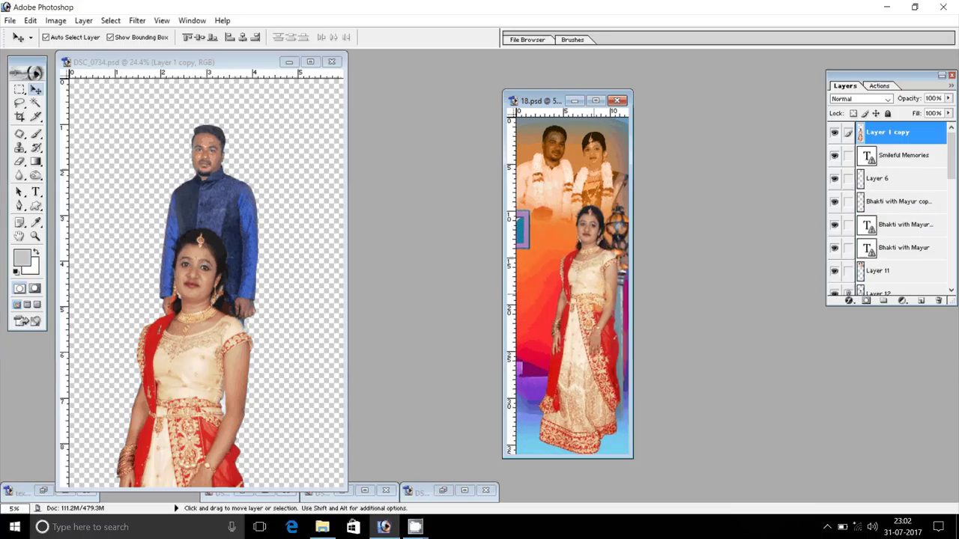
- Copy the man in blue from DSC_0734.psd into 18.psd and enlarge him to about 367%
click(210, 224)
drag(210, 225, 574, 190)
drag(574, 384, 582, 410)
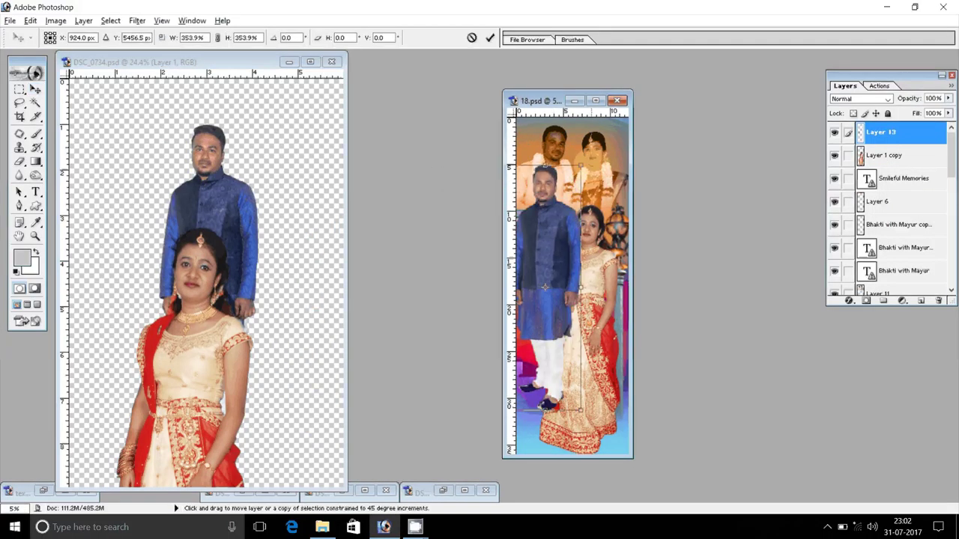
drag(592, 159, 594, 154)
- Flip the man in blue horizontally and move him down beside the woman
right_click(599, 231)
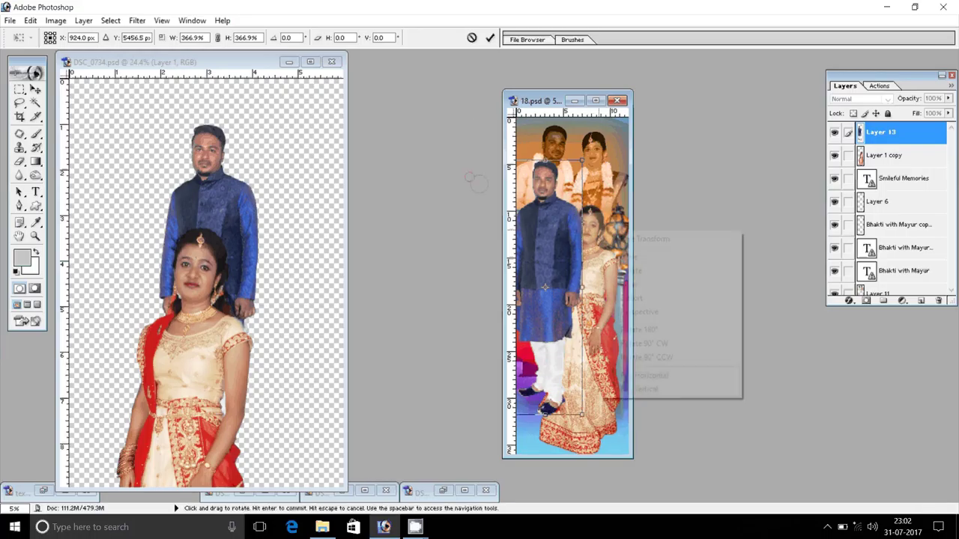
click(648, 375)
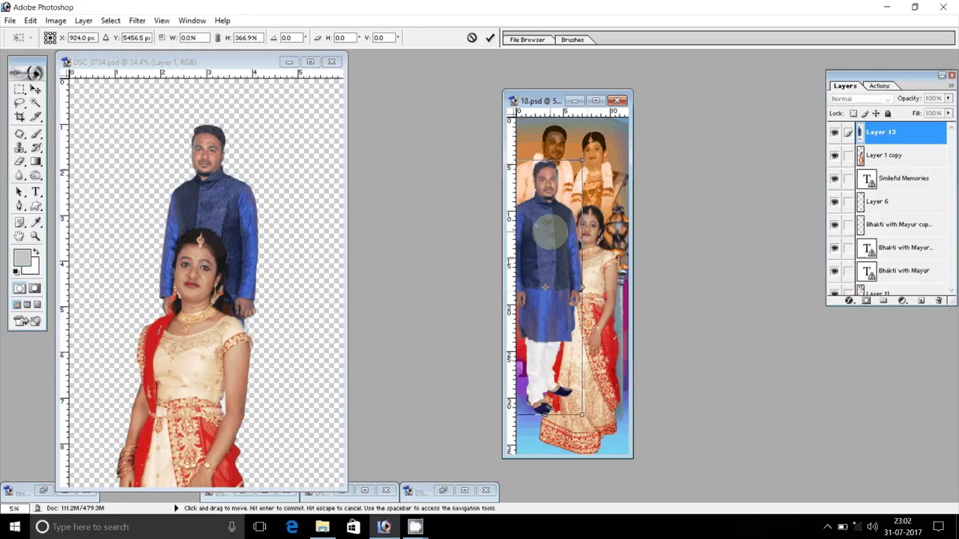
key(Return)
drag(543, 234, 549, 266)
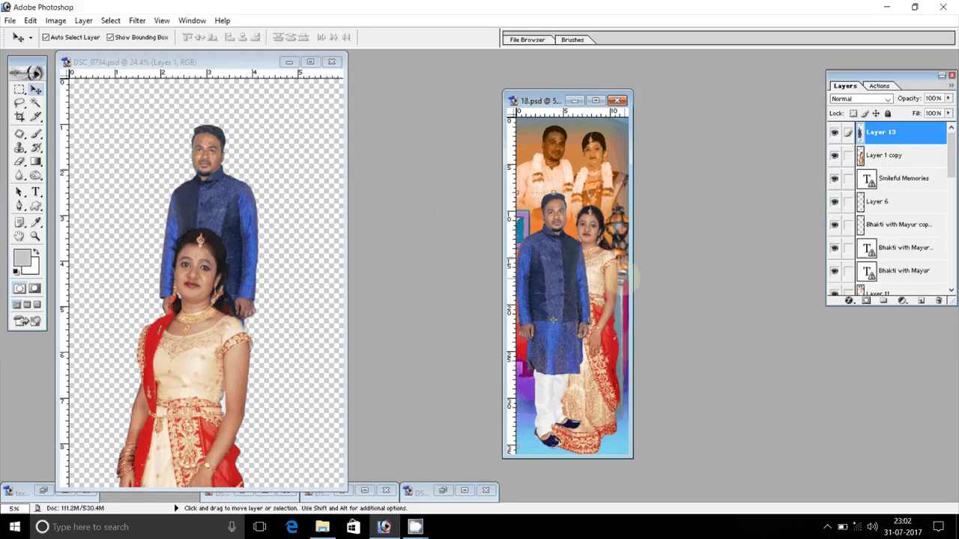
- Bring the woman's layer in front of the man's, shift her slightly right and tilt her toward him
click(612, 273)
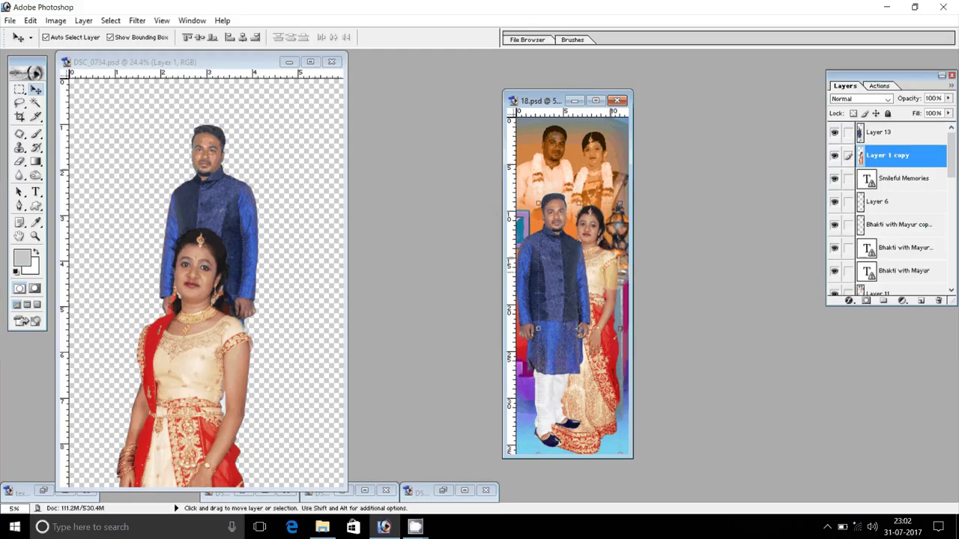
key(ctrl+bracketright)
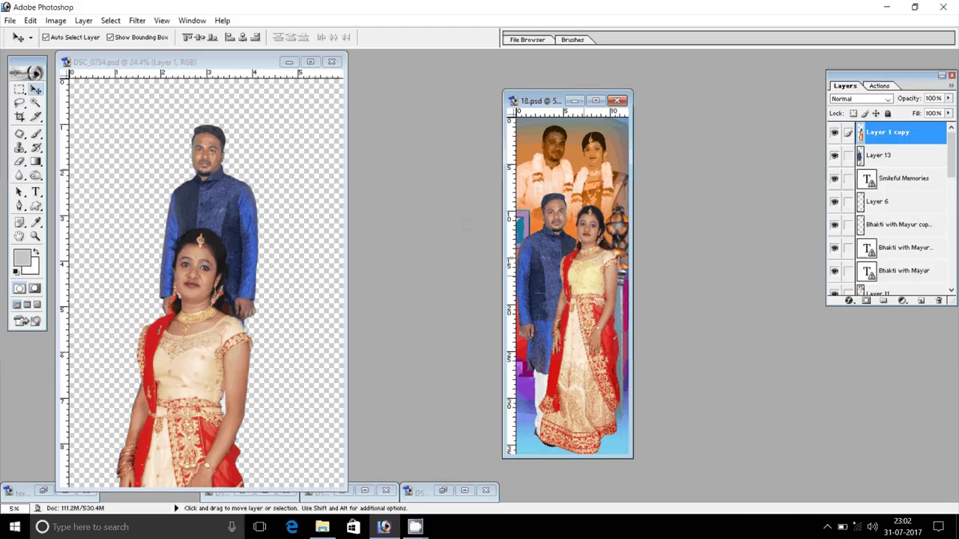
drag(578, 287, 589, 278)
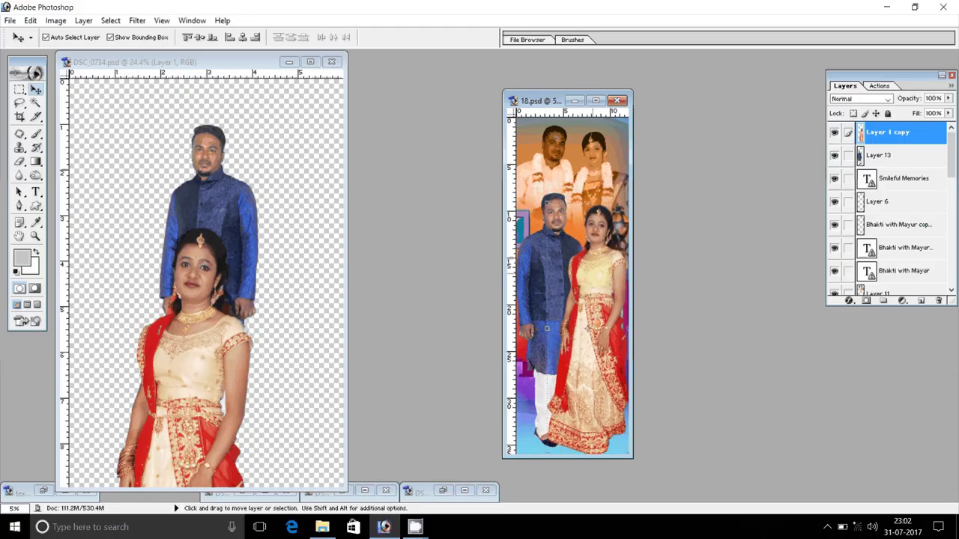
drag(438, 149, 431, 157)
key(Return)
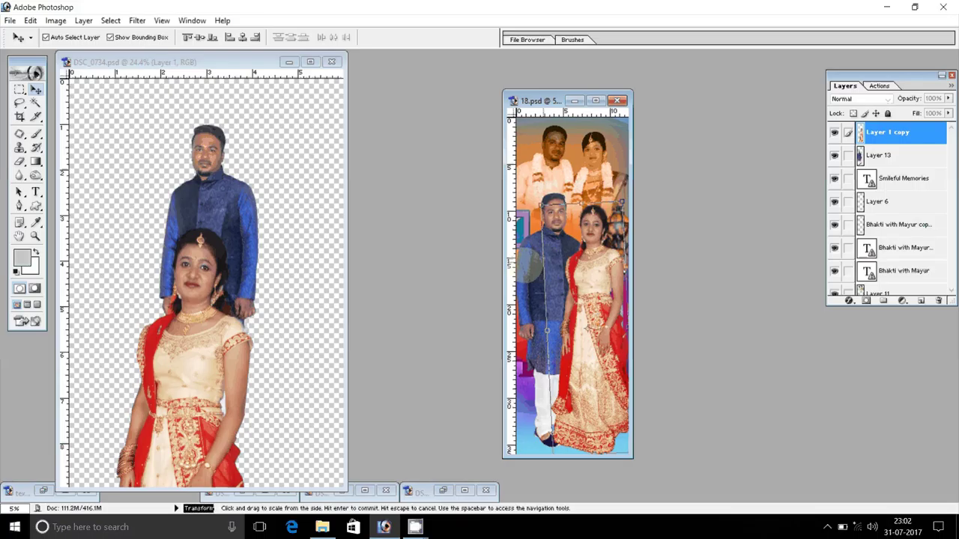
key(Return)
- Rotate the man in blue by about 2° toward the woman
click(534, 258)
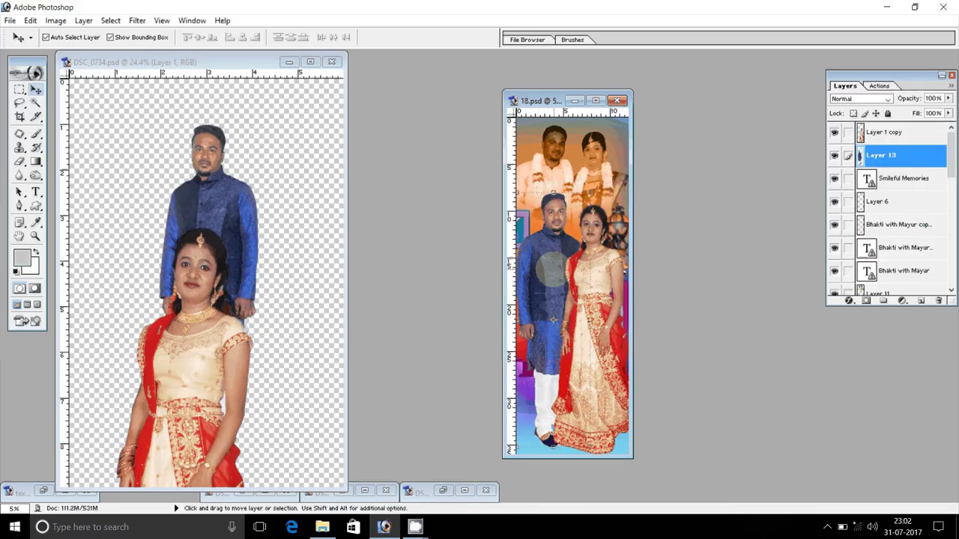
key(ctrl+t)
drag(597, 179, 603, 180)
key(Right)
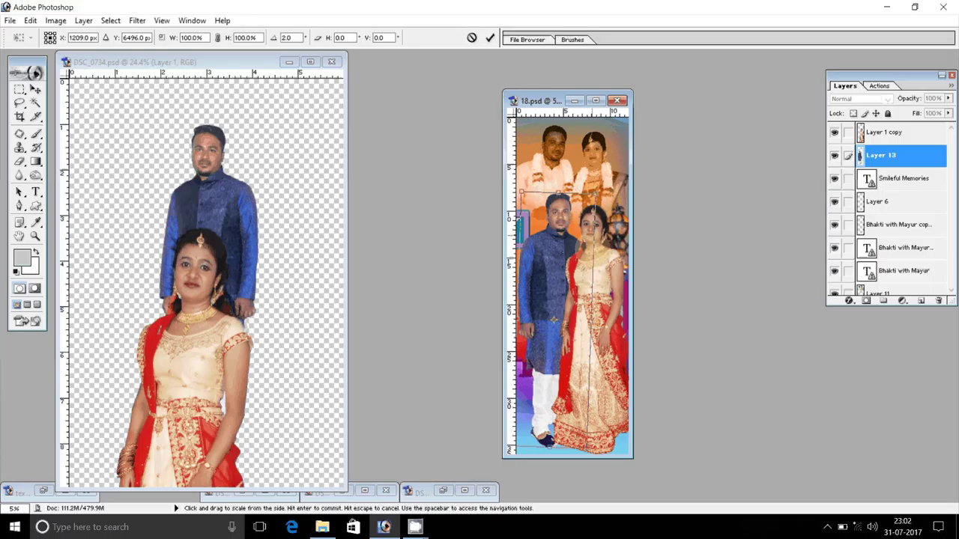
key(Return)
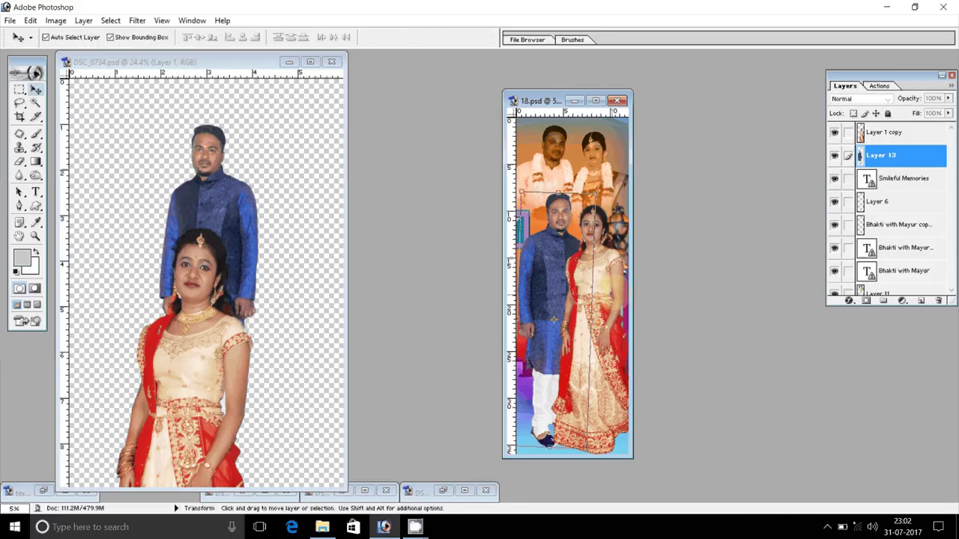
- Nudge the woman left until she overlaps the man more closely, and nudge the man slightly right
click(551, 327)
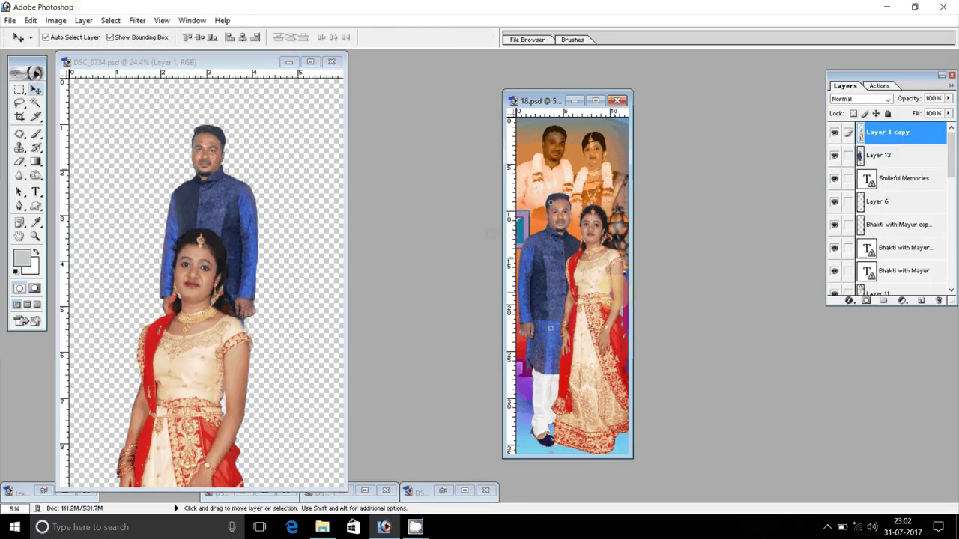
key(Left)
key(Left)
key(Left)
key(Left)
key(Left)
key(Left)
key(Left)
key(Left)
key(Left)
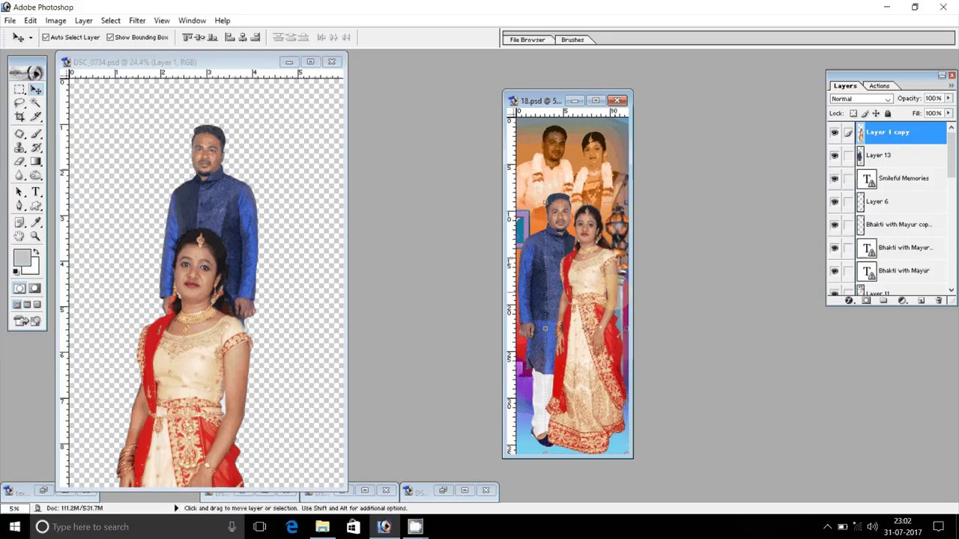
key(Left)
click(537, 264)
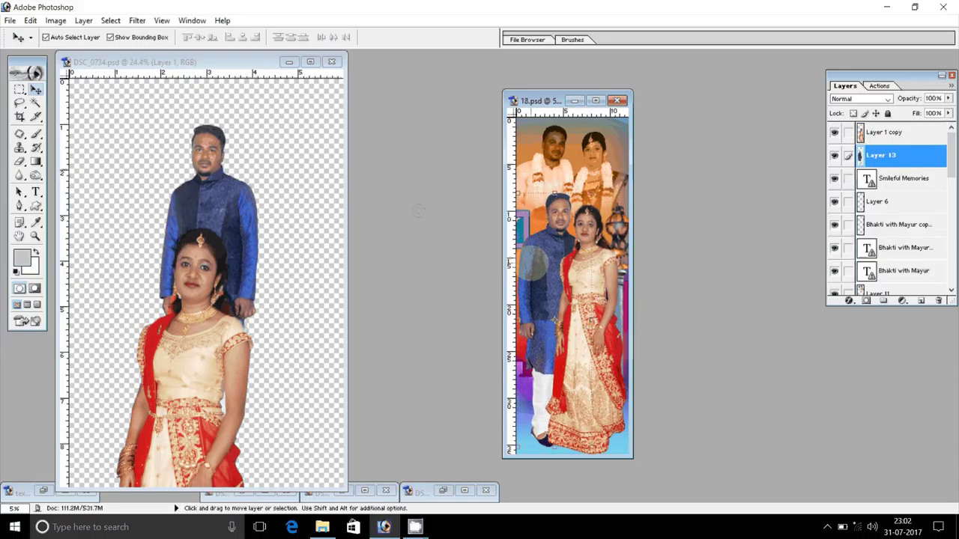
key(Right)
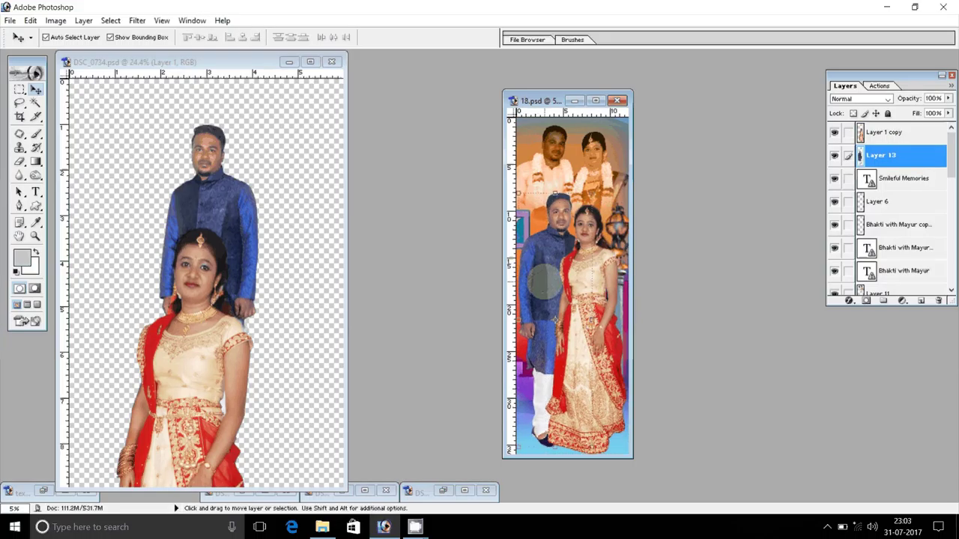
key(shift)
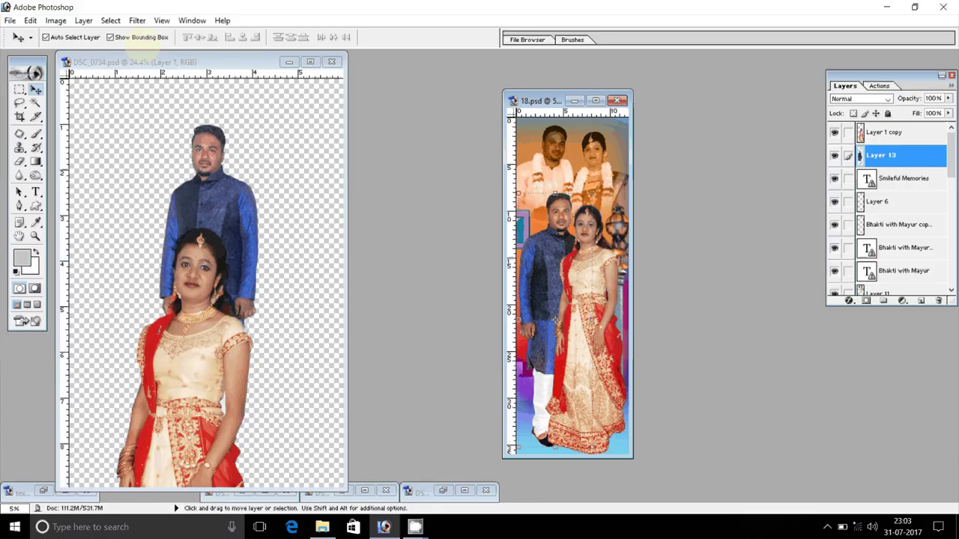
- Merge the visible layers and save the page as 18 in Photoshop format on the DATA (D:) drive
click(83, 20)
click(113, 390)
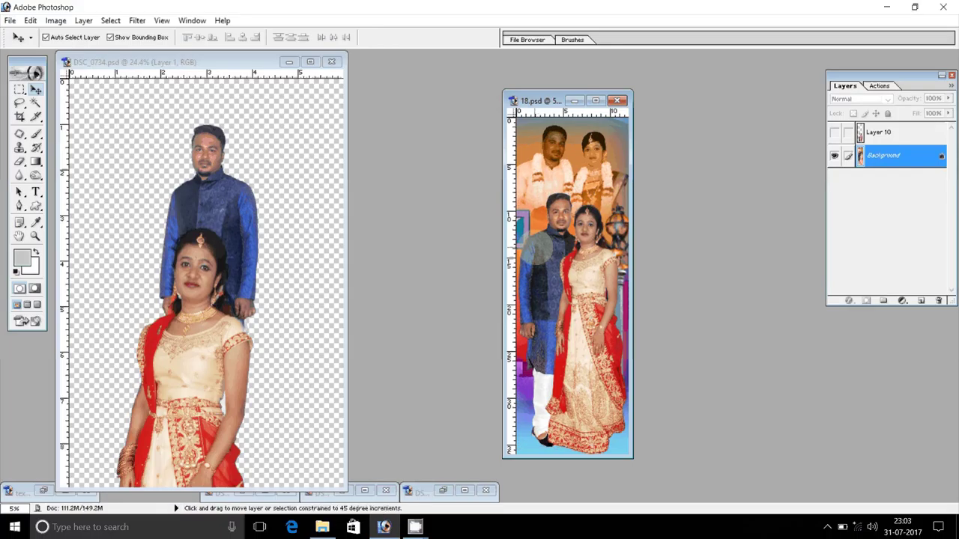
key(ctrl+shift+s)
click(336, 209)
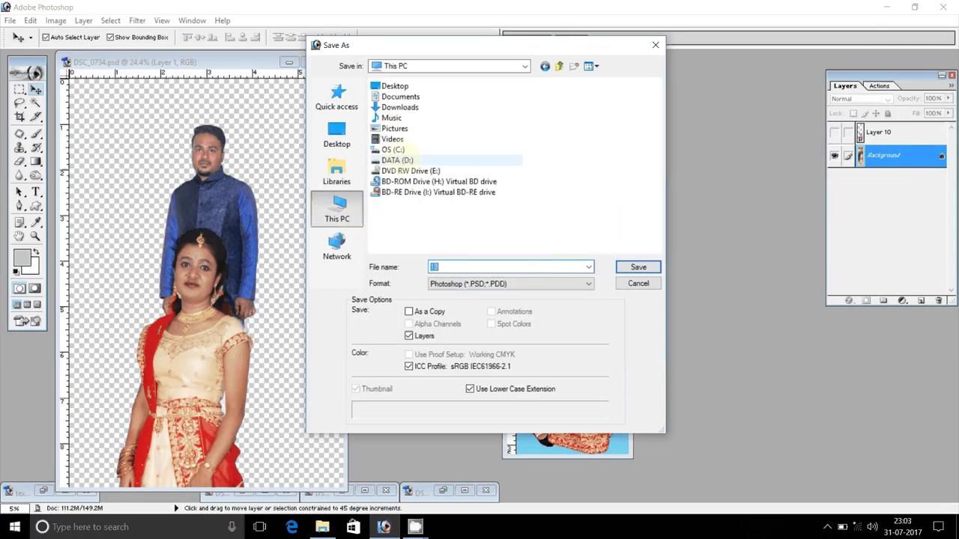
click(397, 159)
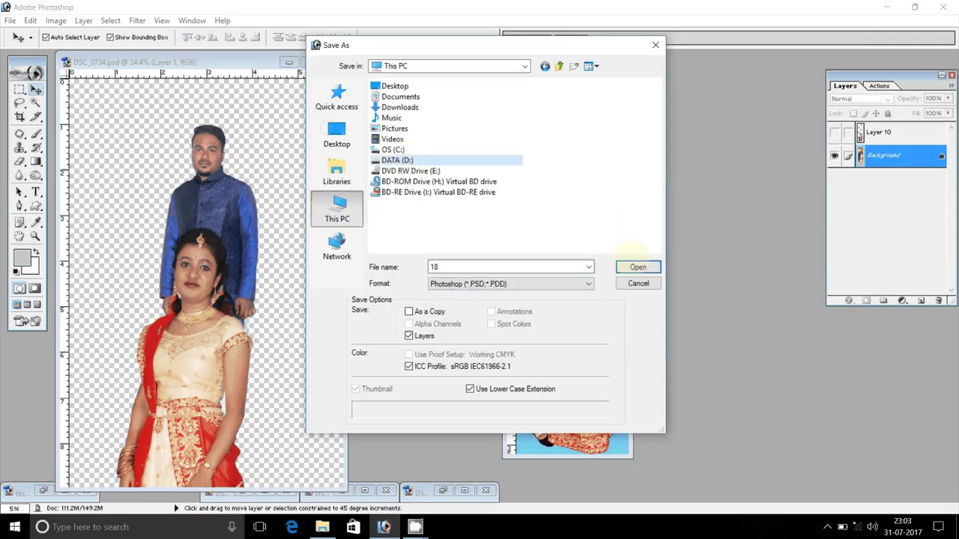
click(629, 268)
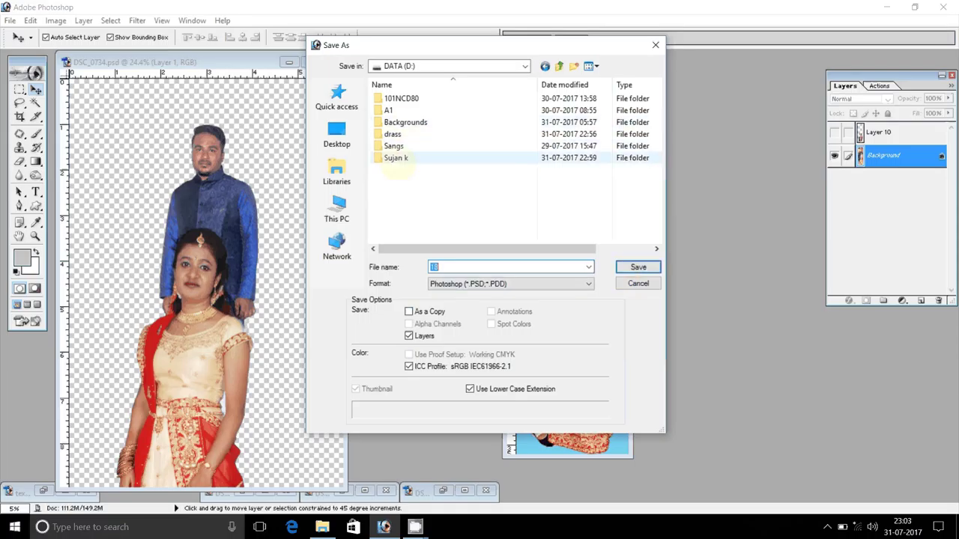
click(638, 267)
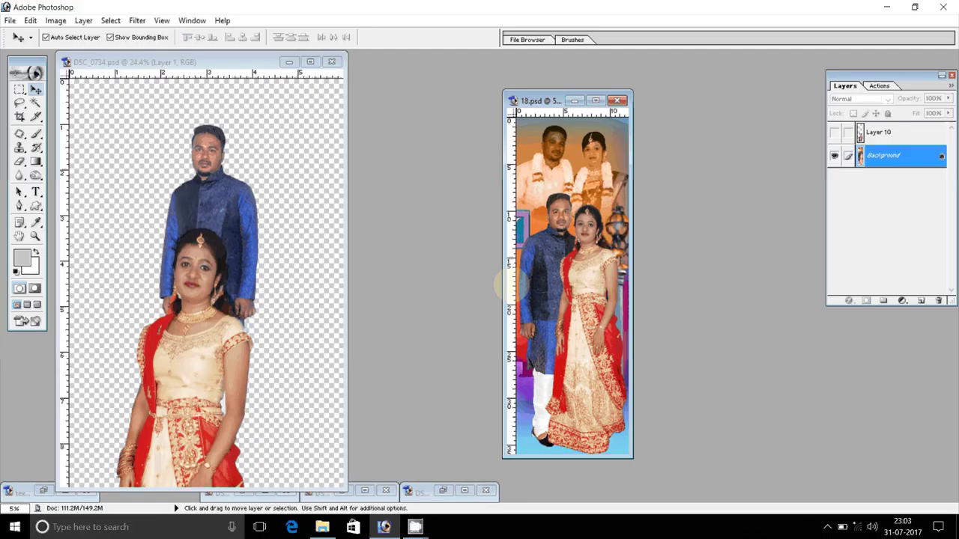
- Delete the saved file 18 from the DATA (D:) drive
double_click(698, 329)
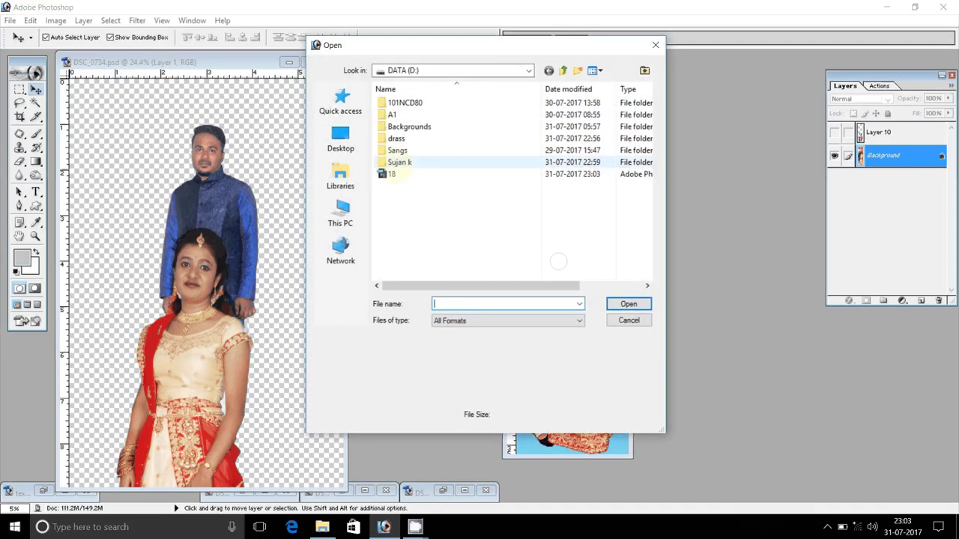
click(391, 174)
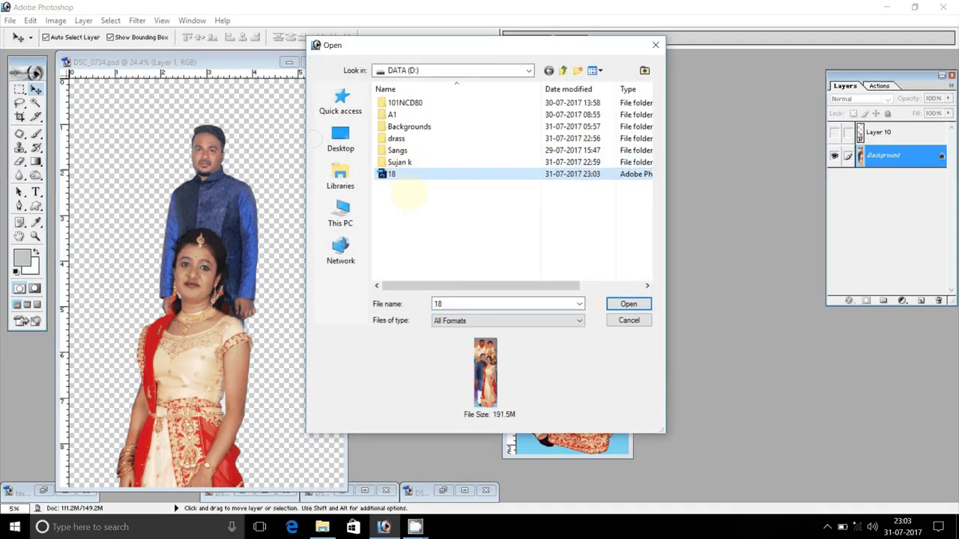
key(Delete)
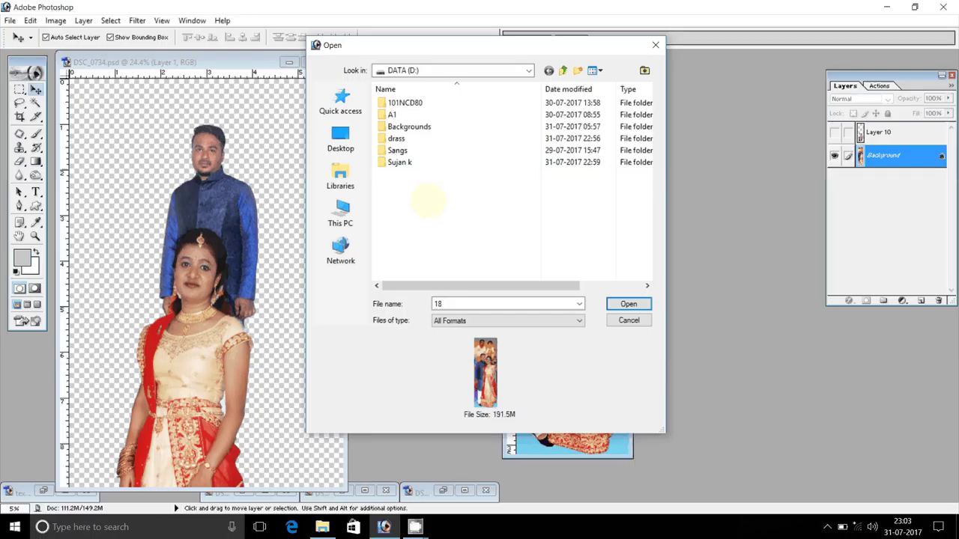
click(404, 163)
click(628, 303)
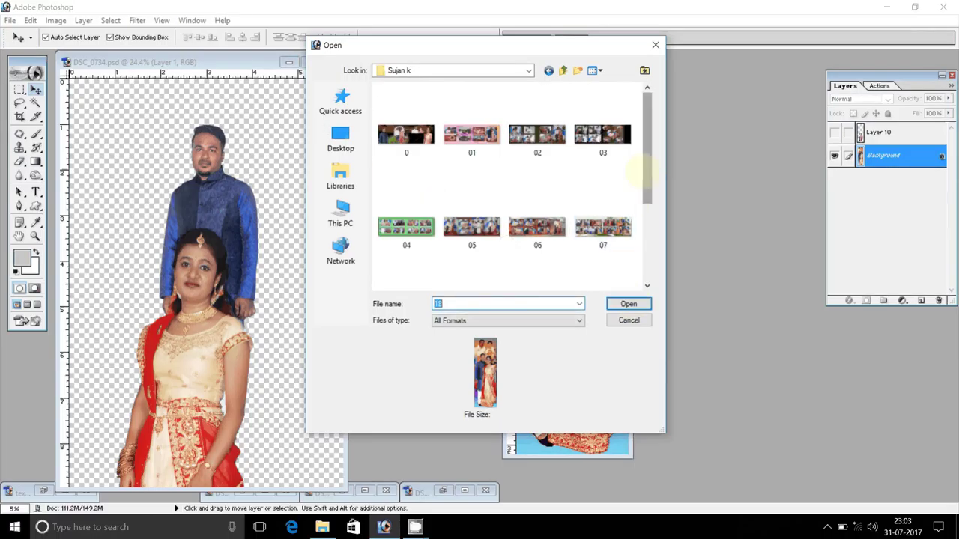
drag(645, 176, 645, 255)
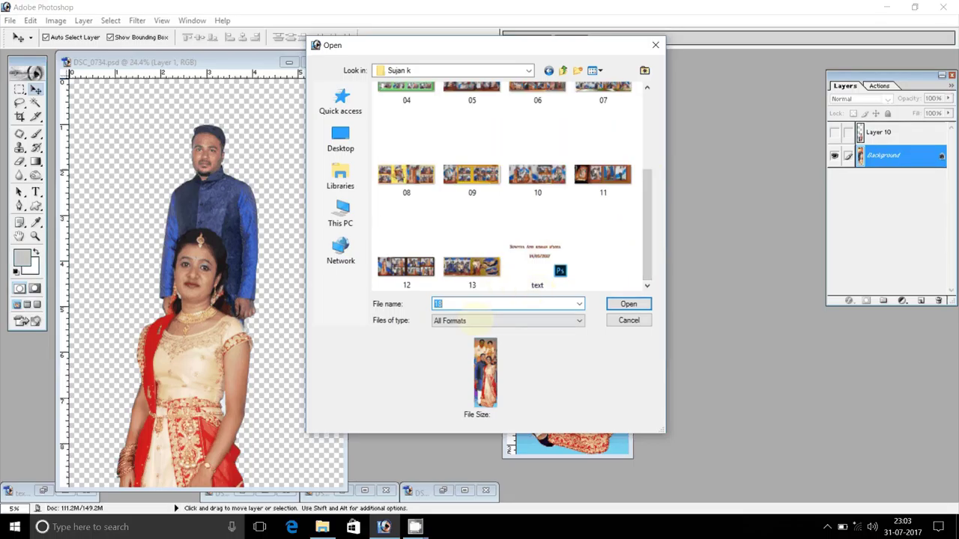
click(472, 320)
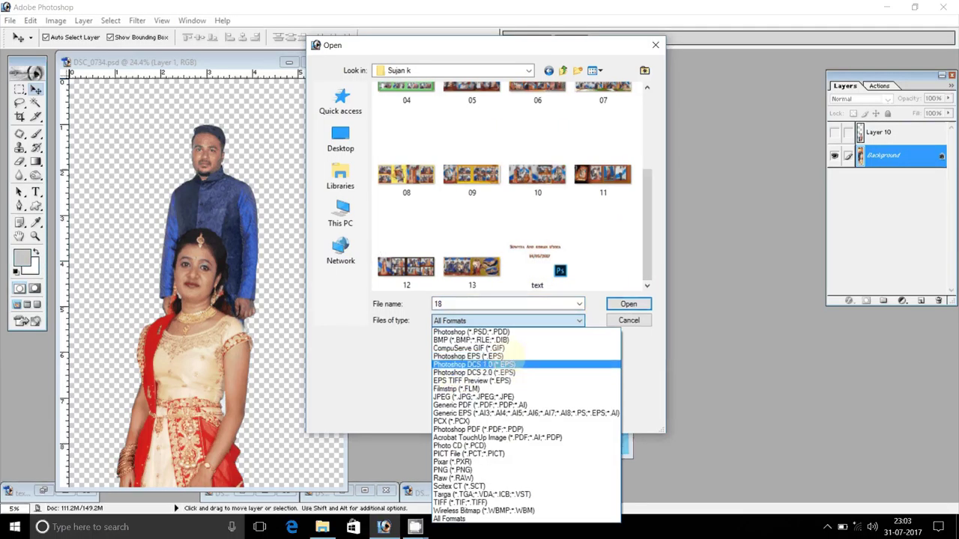
click(494, 396)
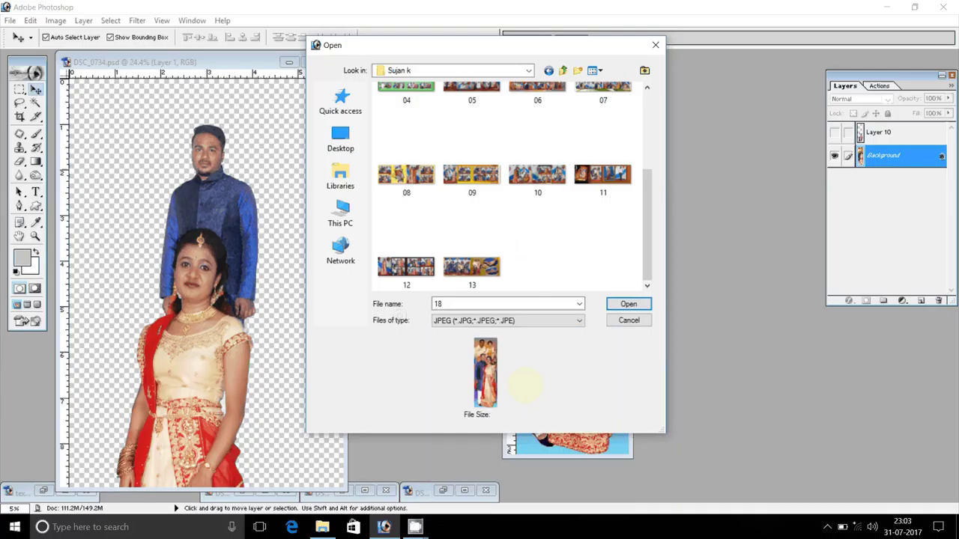
double_click(459, 303)
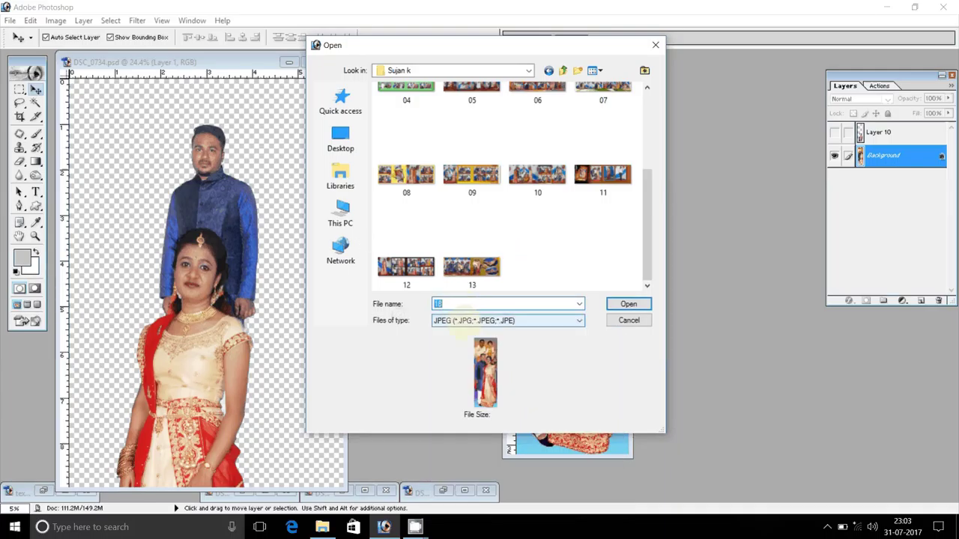
text(14)
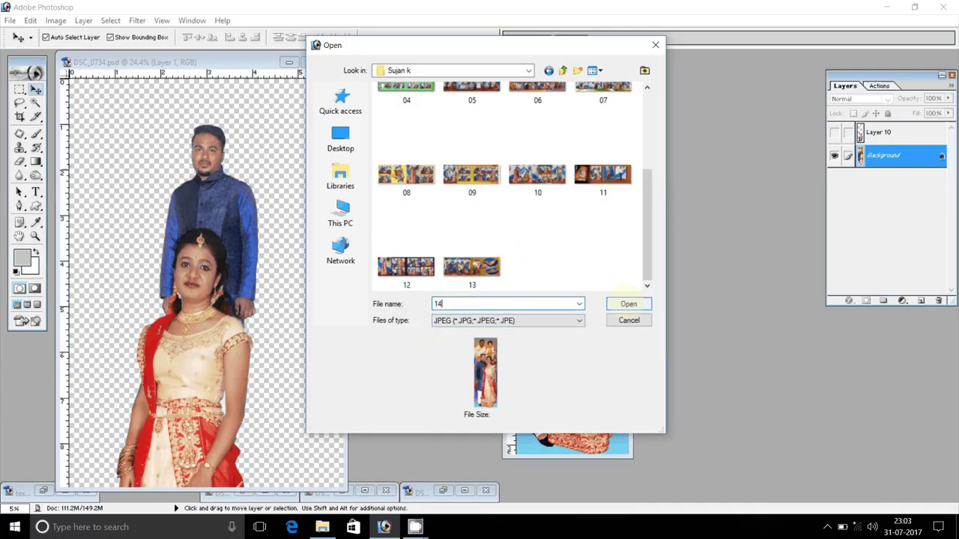
click(628, 303)
click(561, 271)
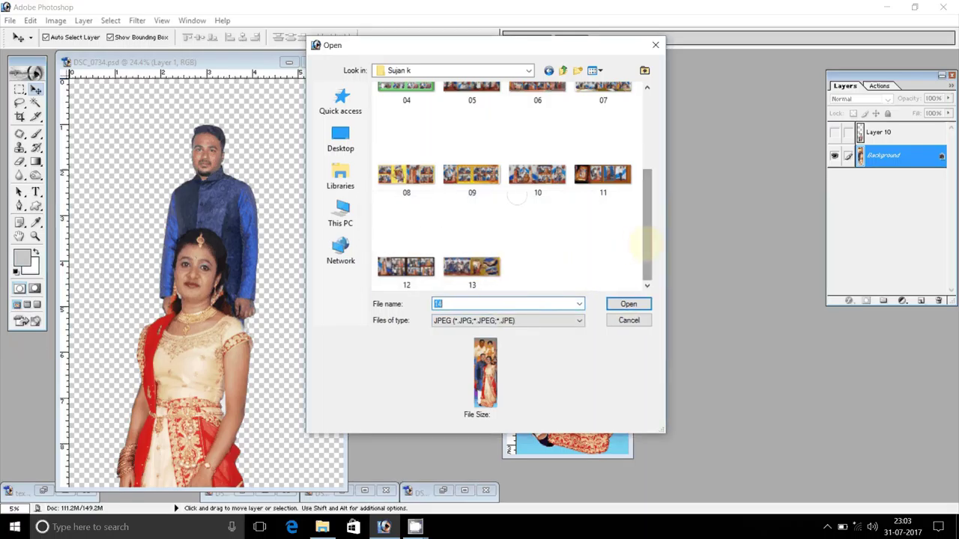
mouse_move(645, 266)
mouse_down()
mouse_move(653, 238)
mouse_move(647, 272)
mouse_up()
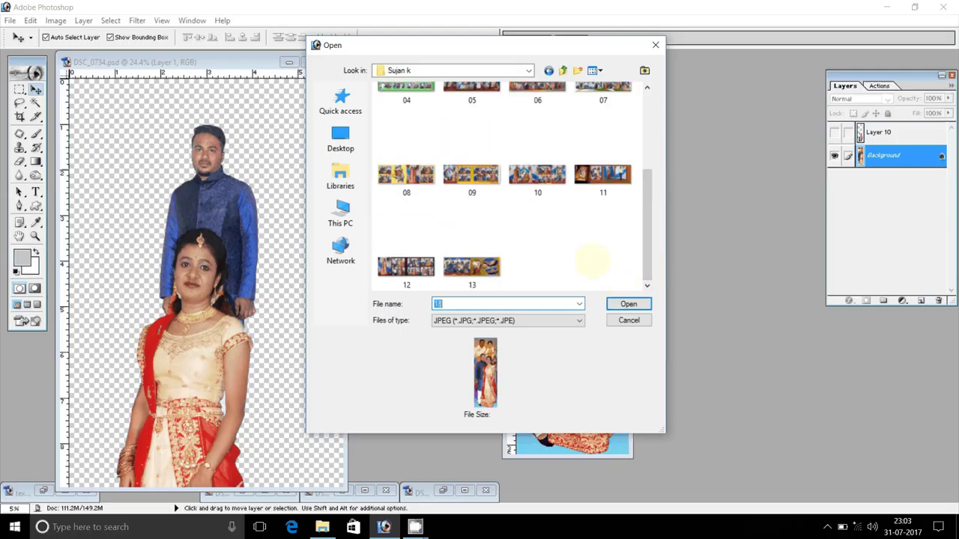
text(18)
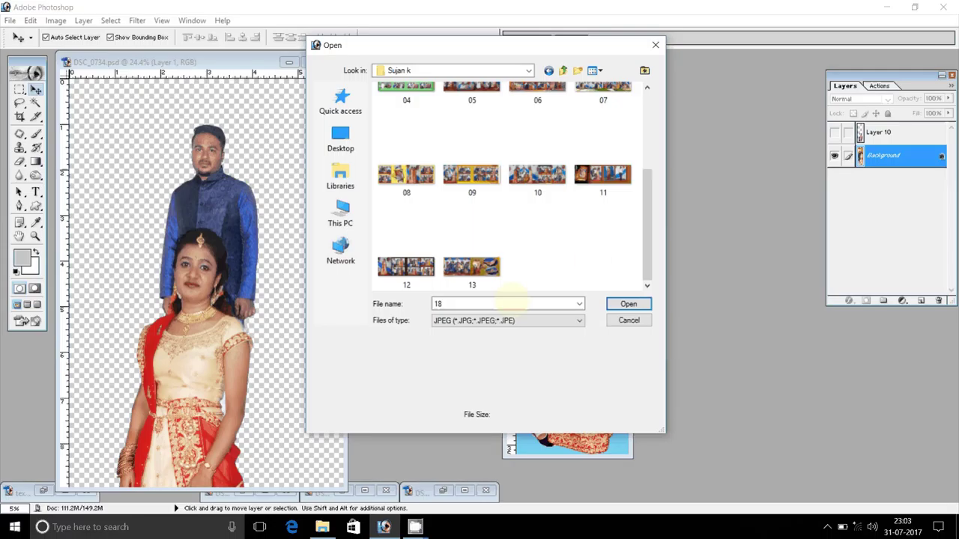
double_click(511, 303)
text(15)
key(Return)
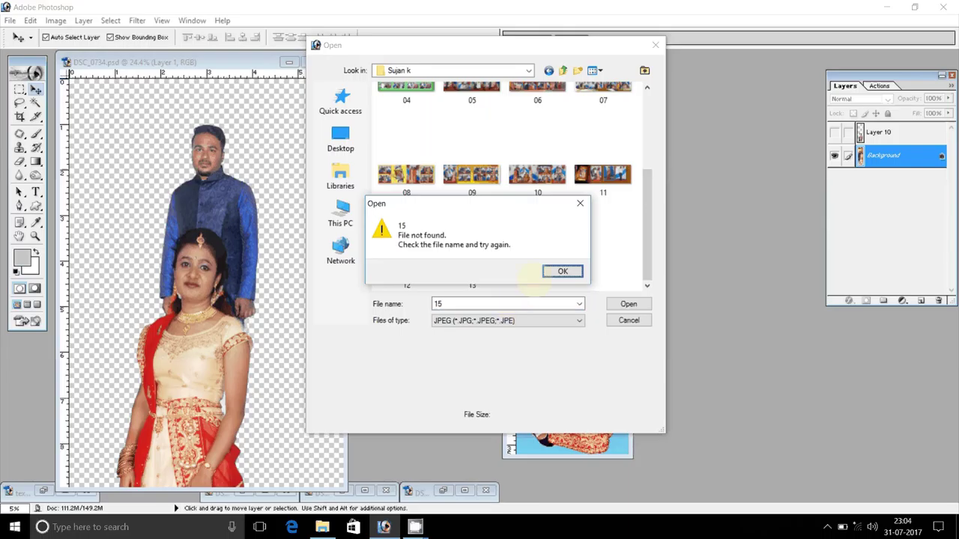
click(562, 271)
click(628, 320)
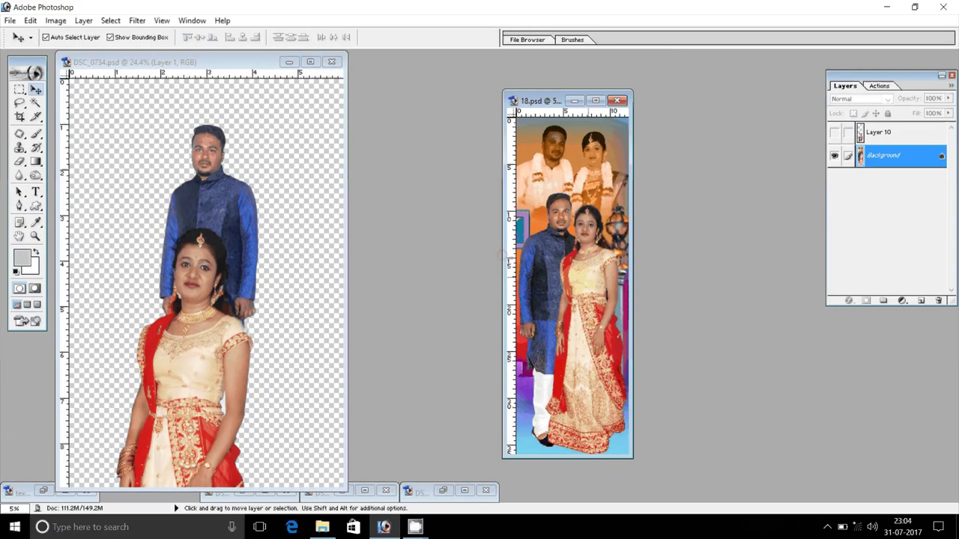
- Set up a JPEG copy of the 18.psd page for saving in the Sujan k folder on the DATA (D:) drive
key(ctrl+shift+s)
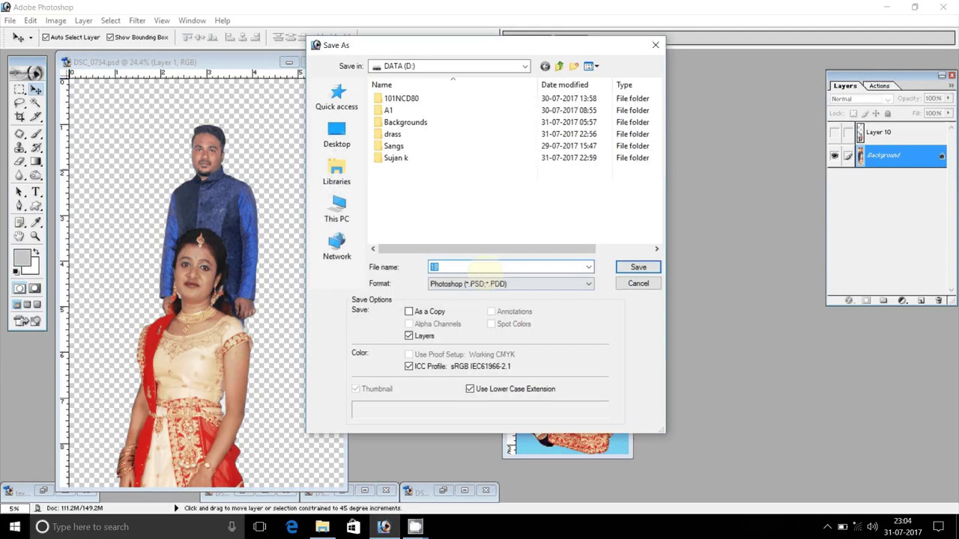
click(398, 158)
key(Return)
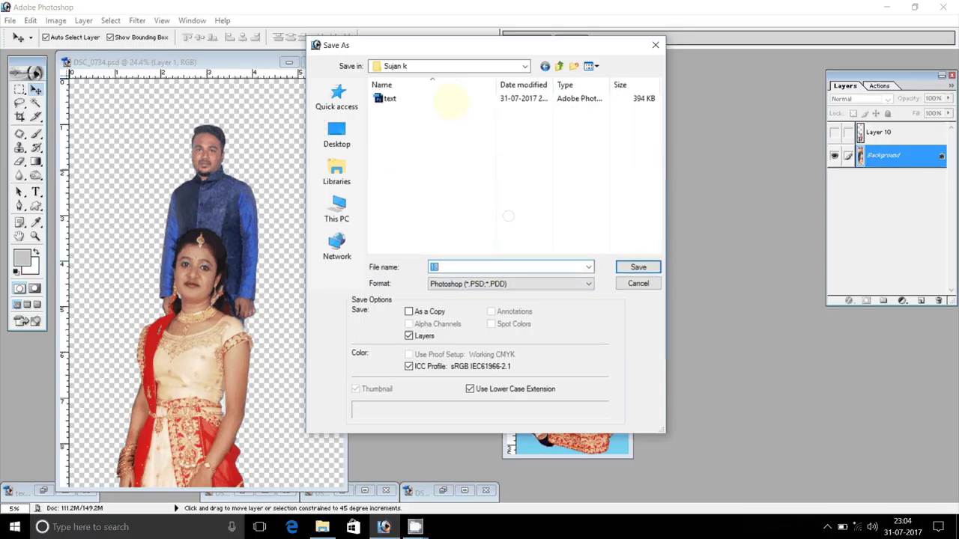
click(495, 284)
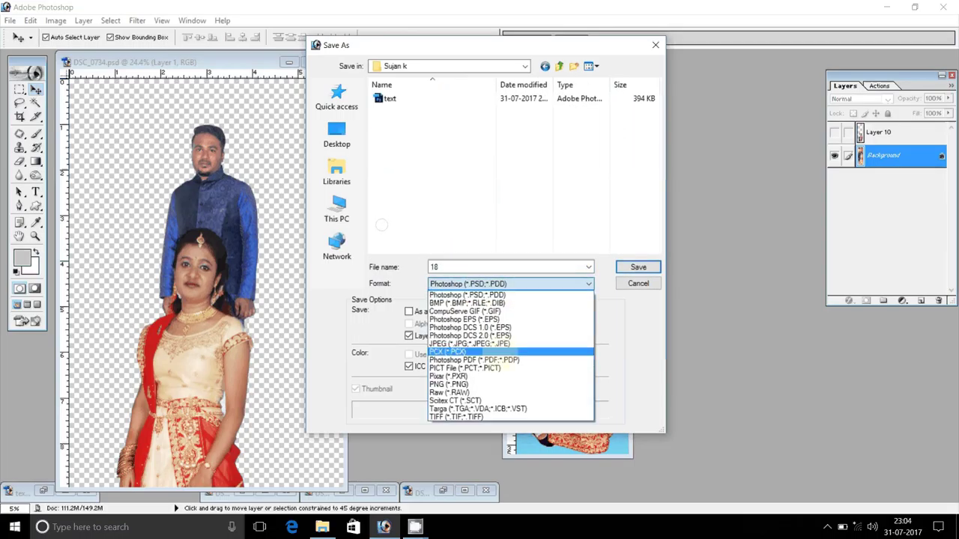
click(472, 345)
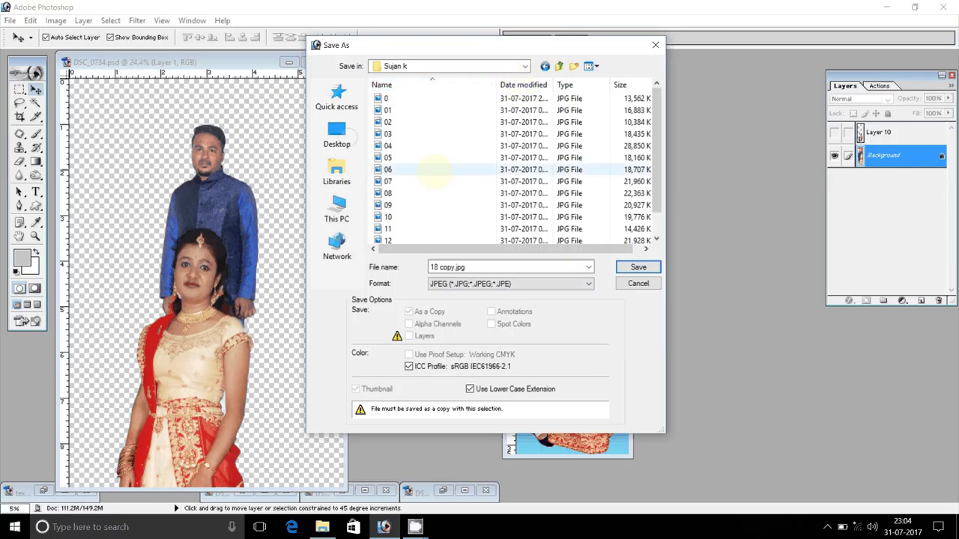
- Sort the folder's files in descending order and save the JPEG copy as 14 at Maximum quality 12, Baseline ("Standard")
right_click(433, 171)
mouse_move(475, 196)
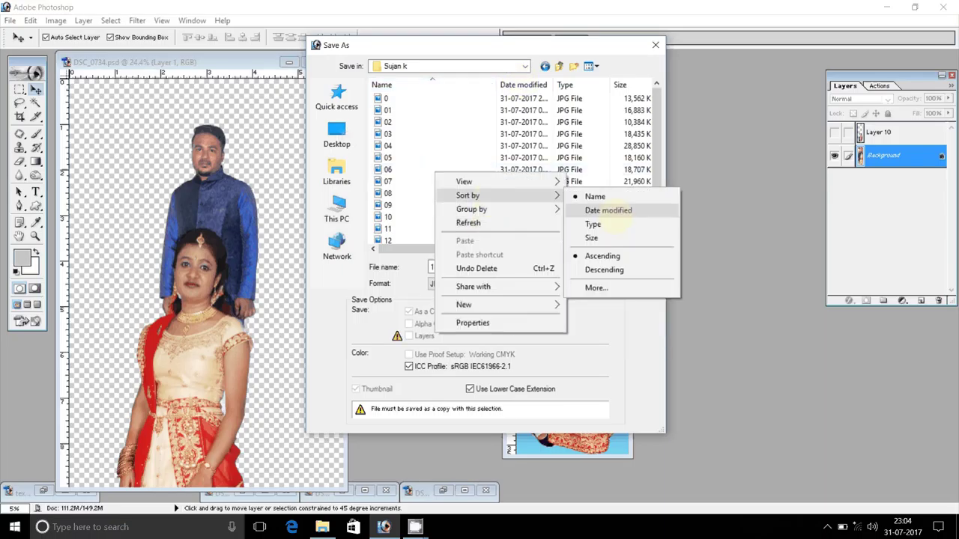
click(603, 270)
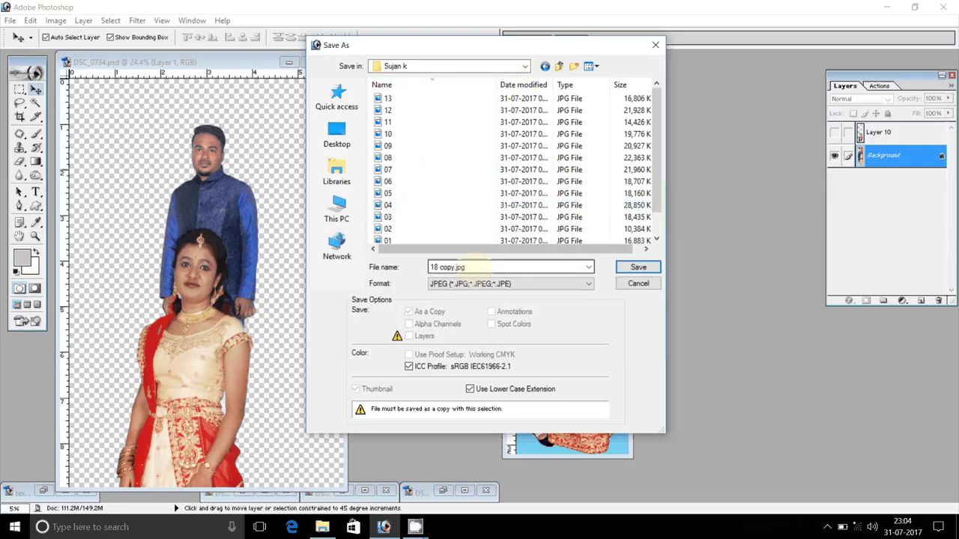
click(492, 267)
text(14)
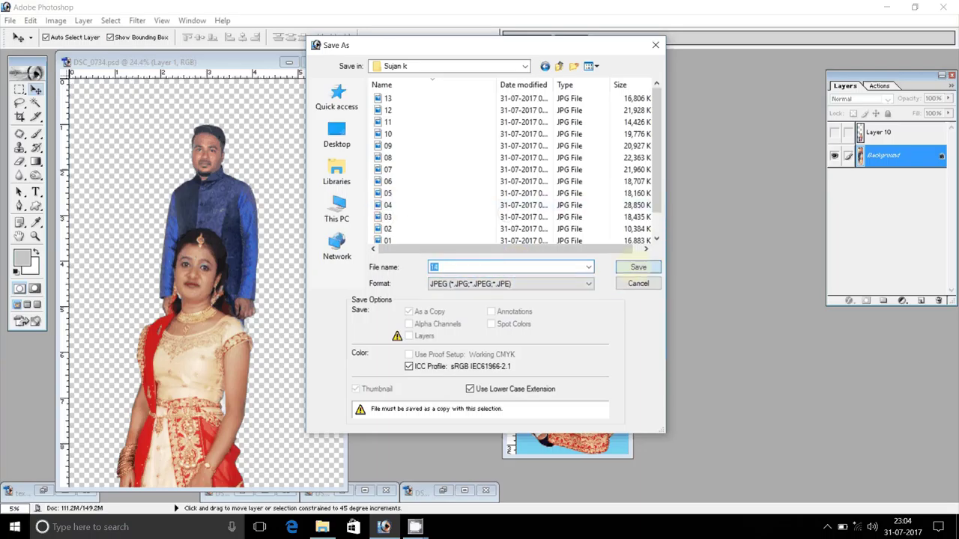
click(638, 266)
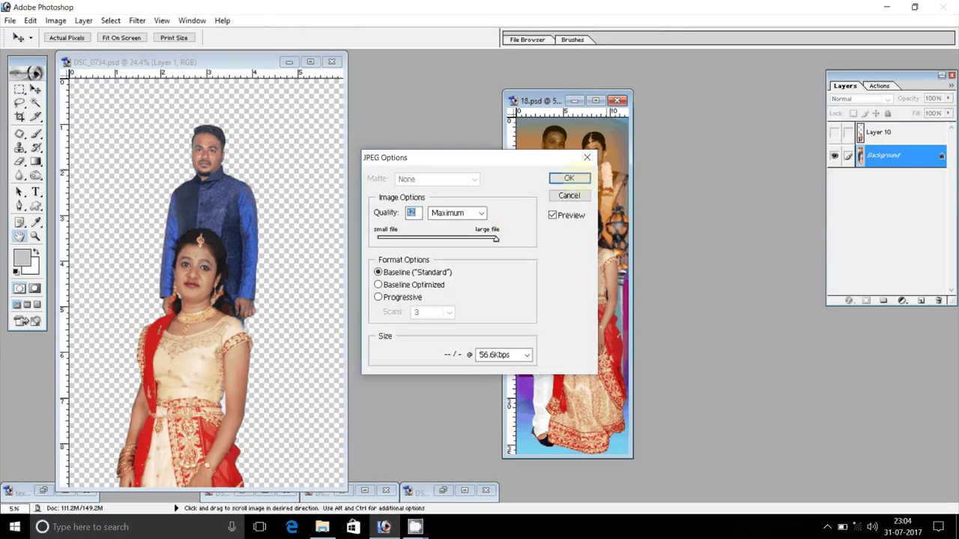
key(Return)
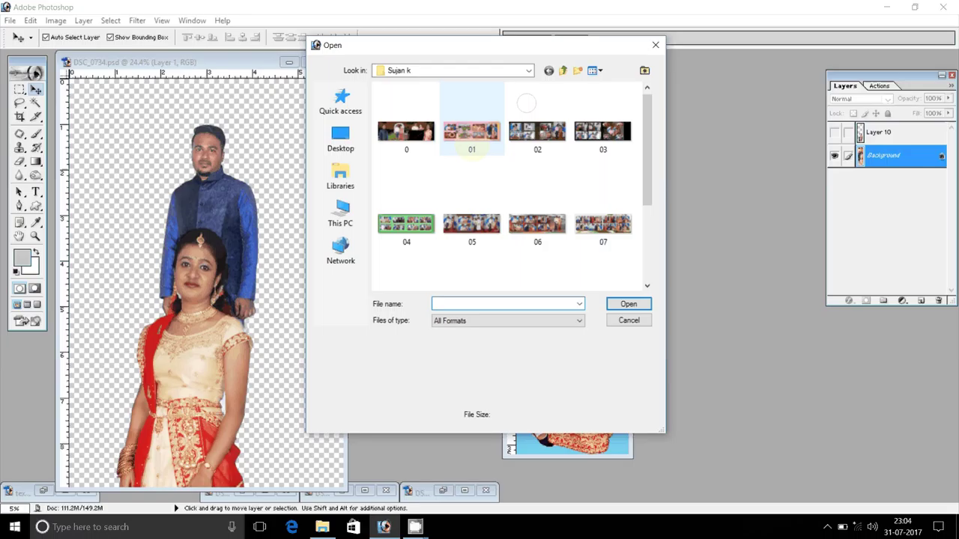
- Check for the saved page 14 among the Sujan k files in descending order, and close the 18.psd document
right_click(600, 171)
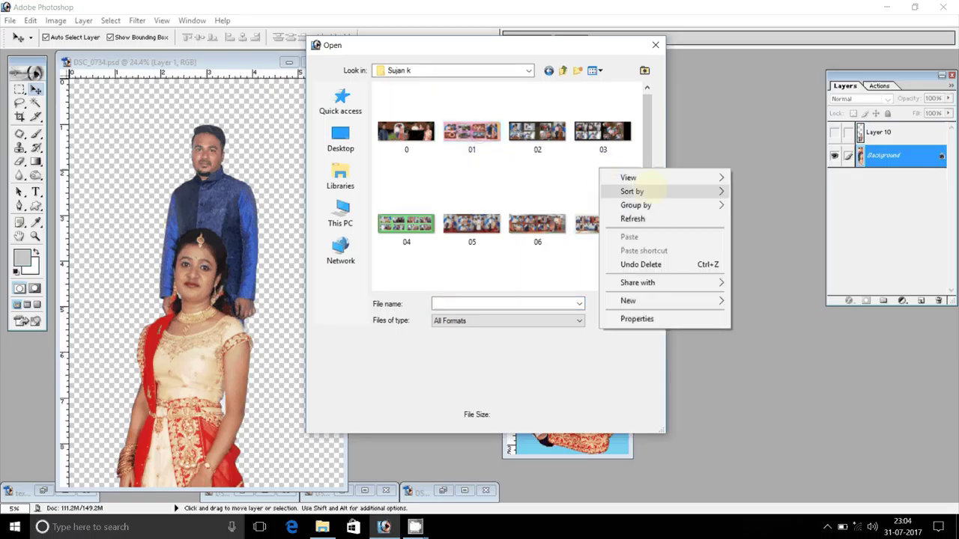
mouse_move(640, 191)
click(757, 278)
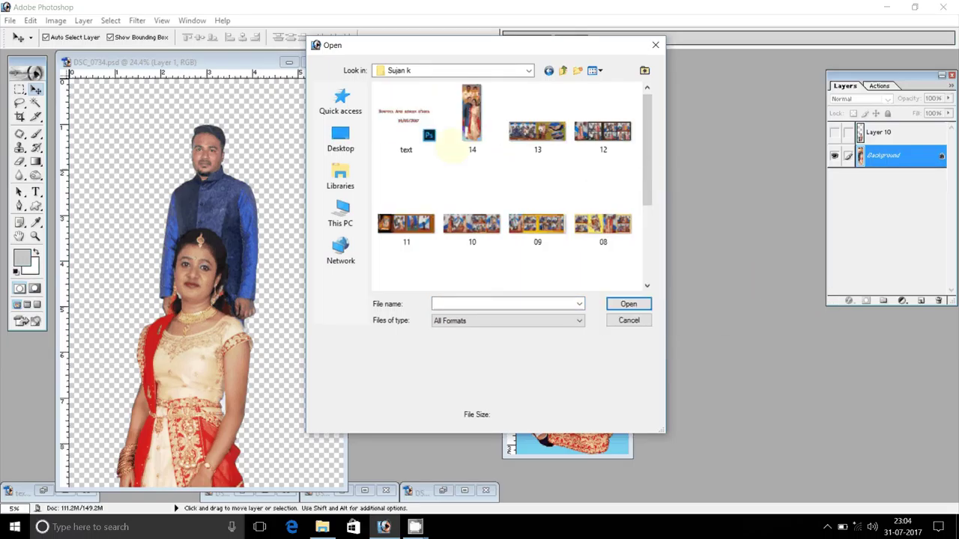
click(429, 136)
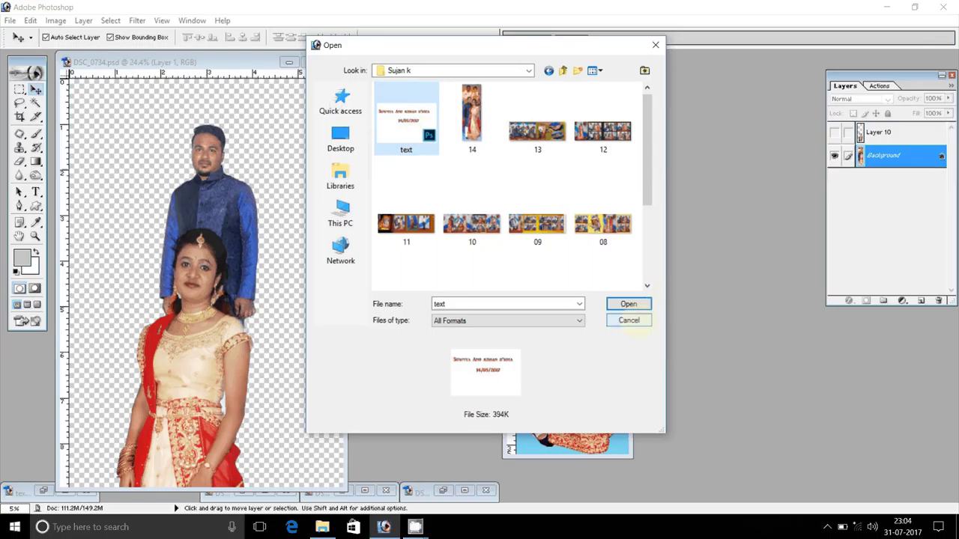
click(636, 323)
click(621, 99)
- Browse to Backgrounds > 12x36 on the DATA (D:) drive and view its template files as thumbnails
double_click(546, 179)
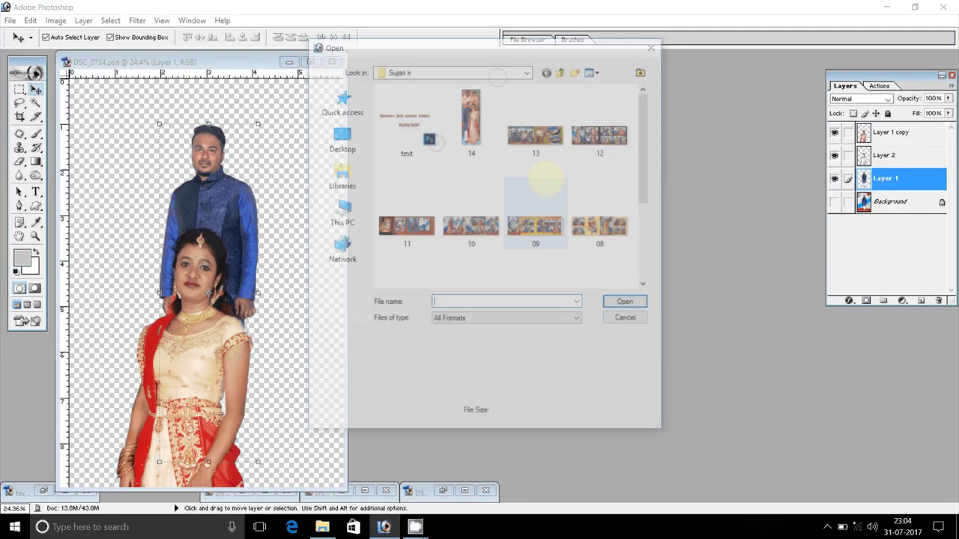
click(341, 213)
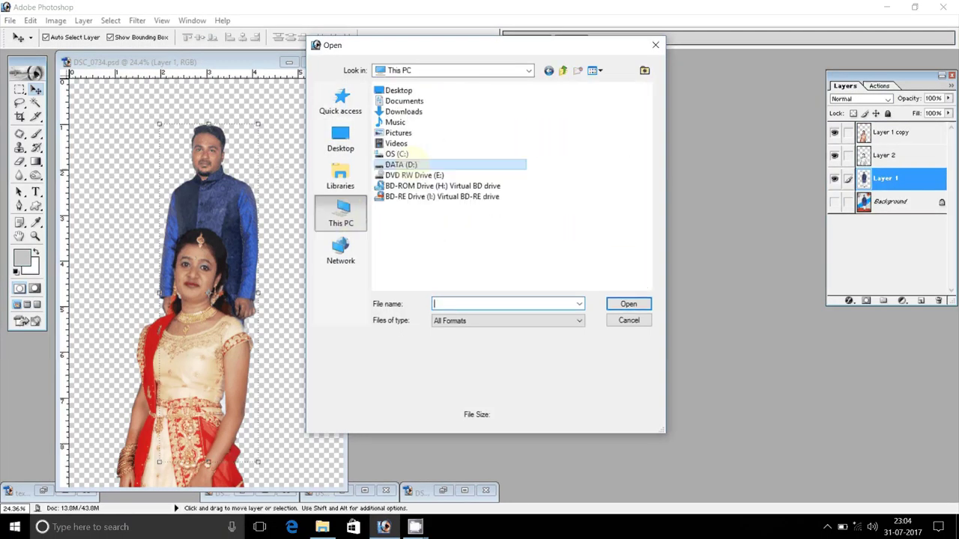
double_click(400, 164)
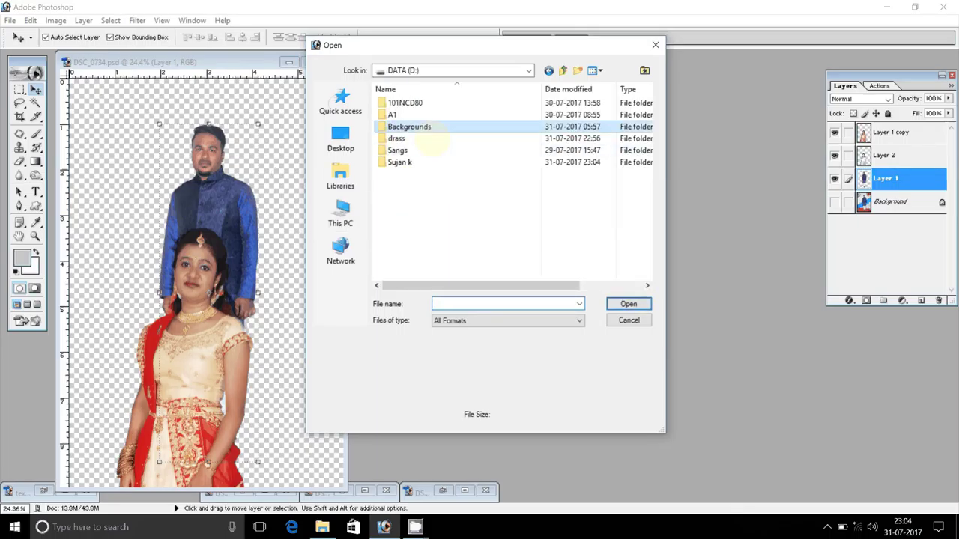
double_click(431, 129)
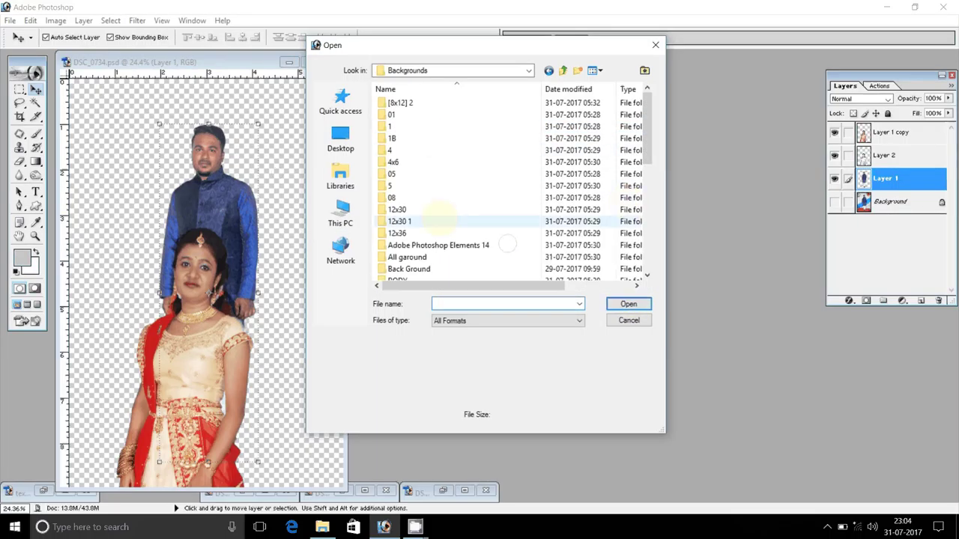
click(396, 198)
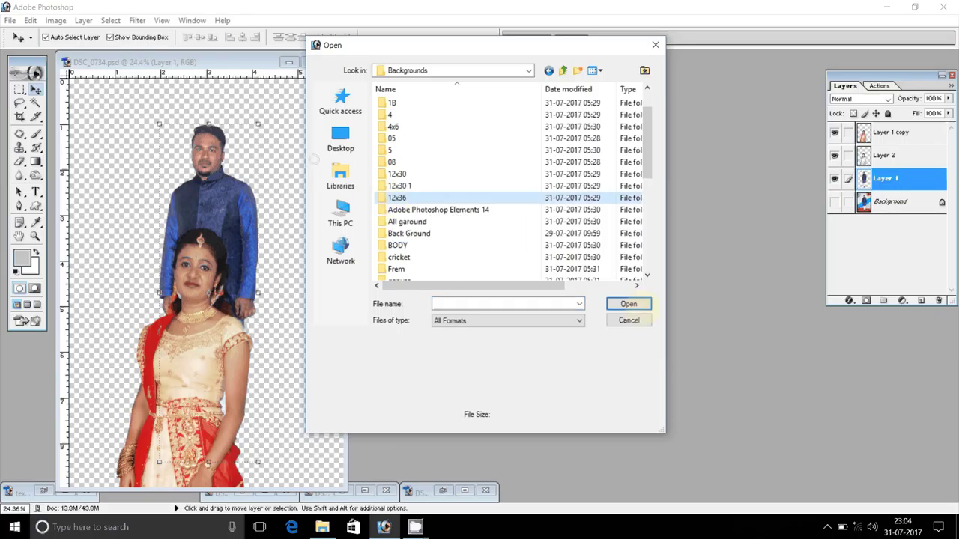
click(629, 303)
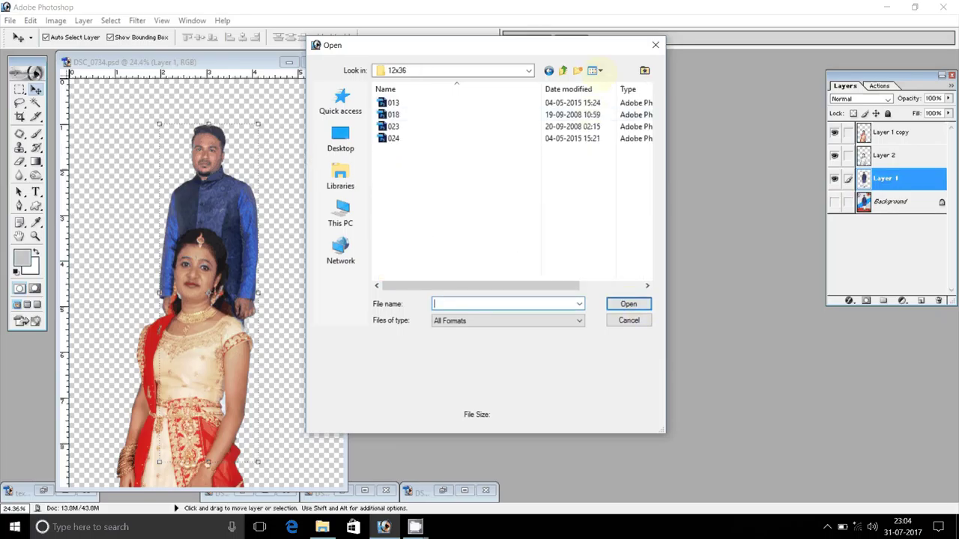
click(599, 70)
click(625, 101)
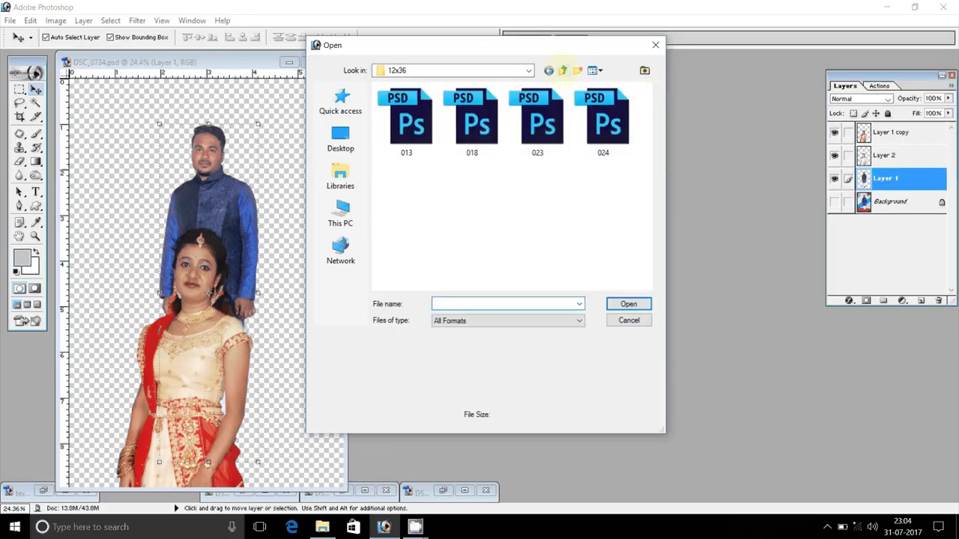
- Go back up to the Backgrounds folder and browse into 12x30 > 12x36 to reach its template files
key(BackSpace)
click(400, 221)
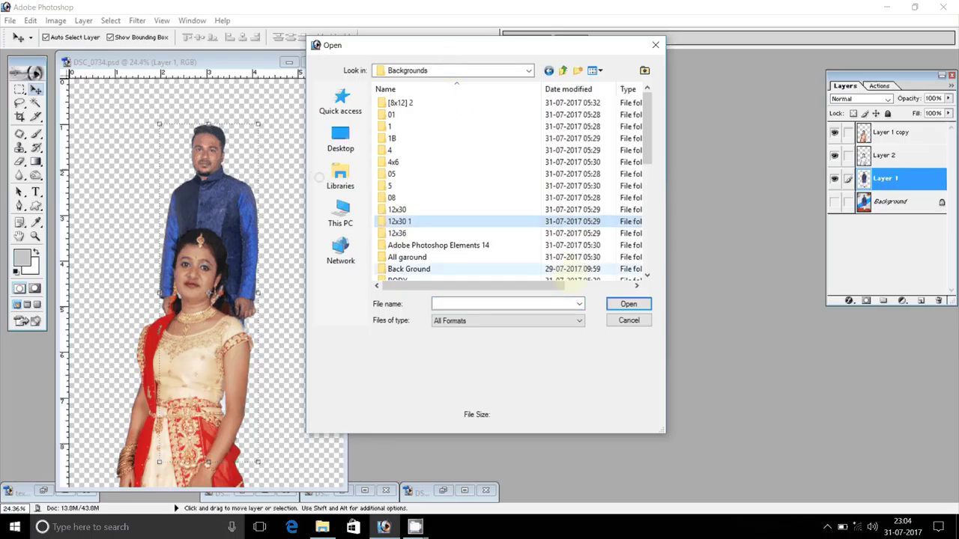
scroll(397, 213, down, 1)
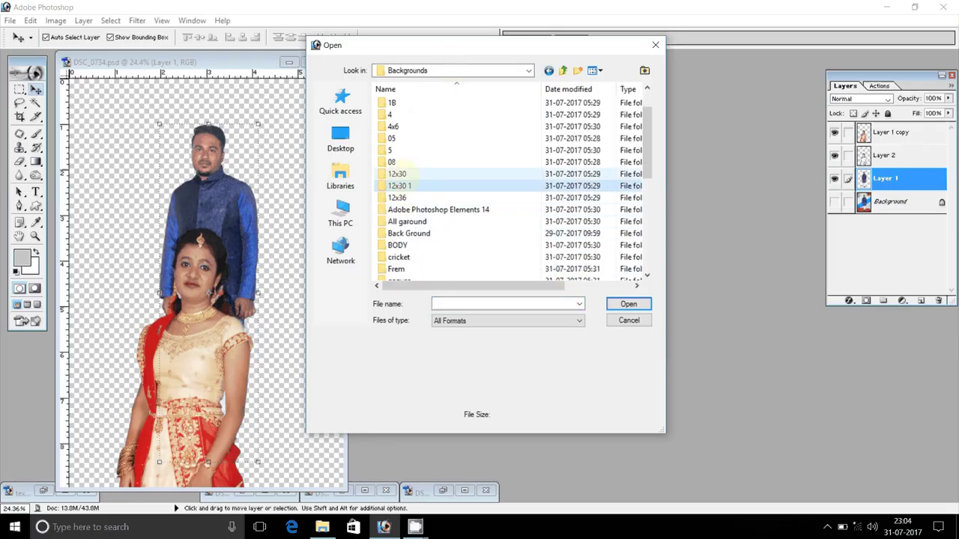
click(403, 174)
key(Return)
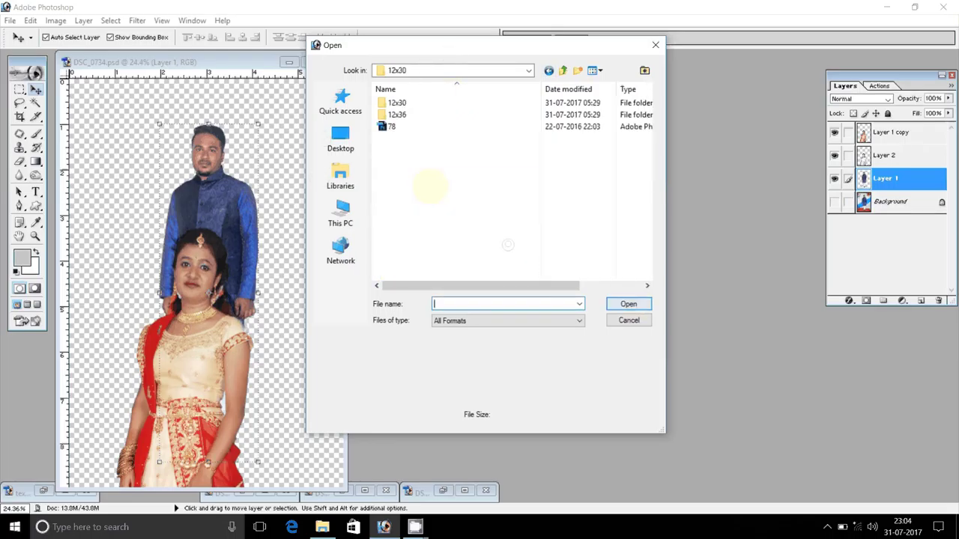
key(Down)
key(Down)
key(Return)
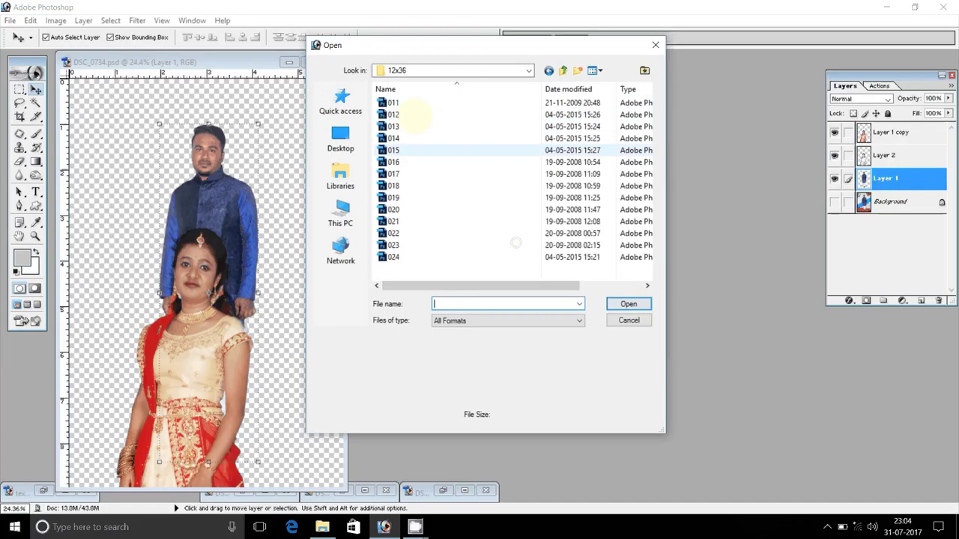
- Show the 12x36 template files as thumbnails and open 024 and 018 together, accepting their missing fonts
click(595, 70)
click(633, 87)
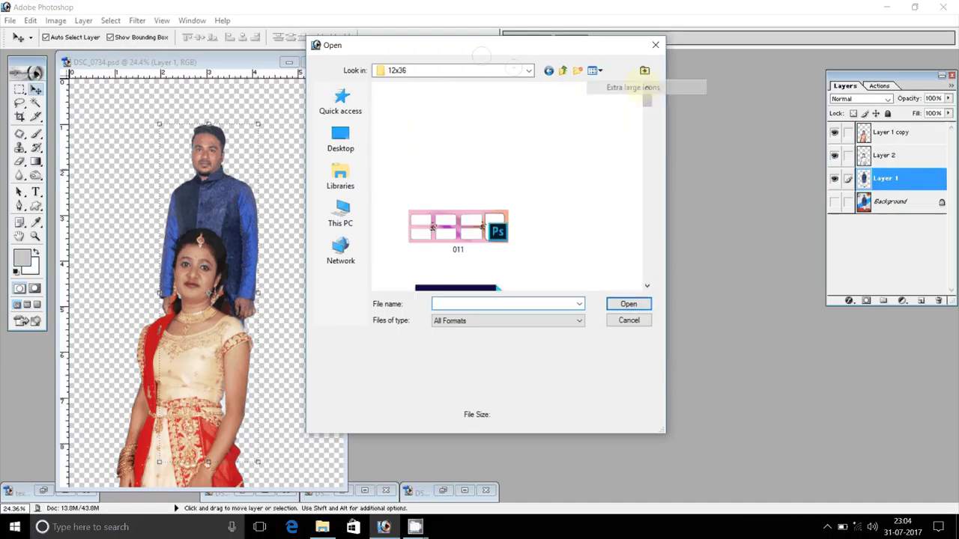
click(595, 71)
click(625, 101)
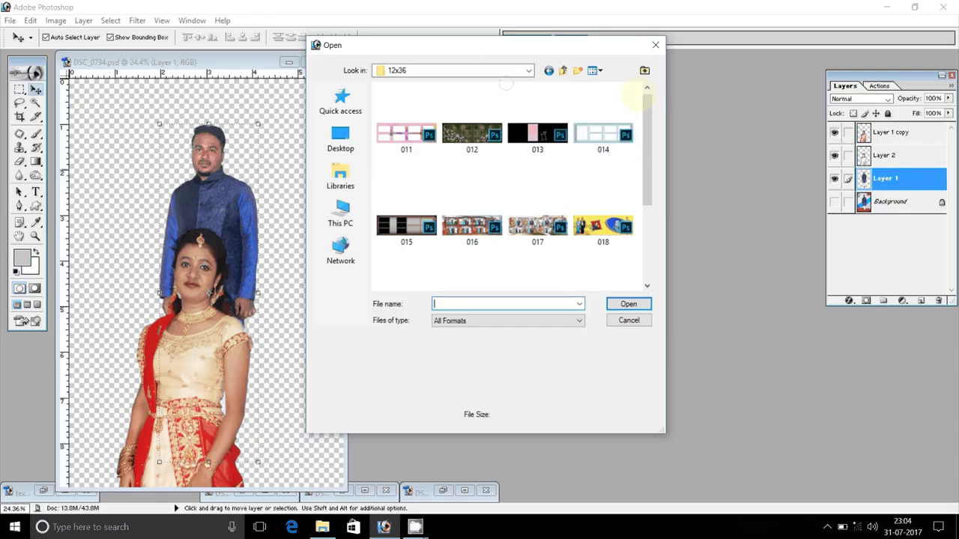
scroll(646, 186, down, 1)
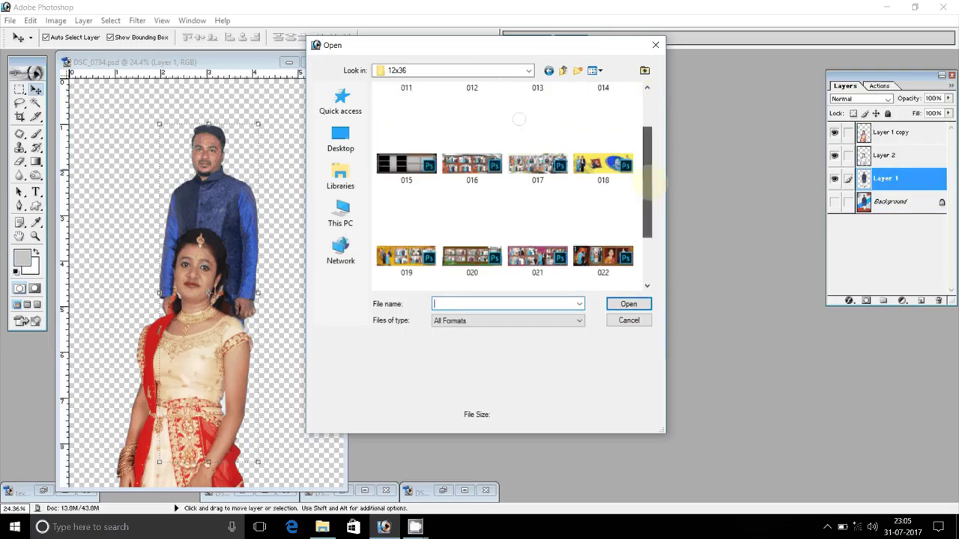
scroll(649, 188, down, 1)
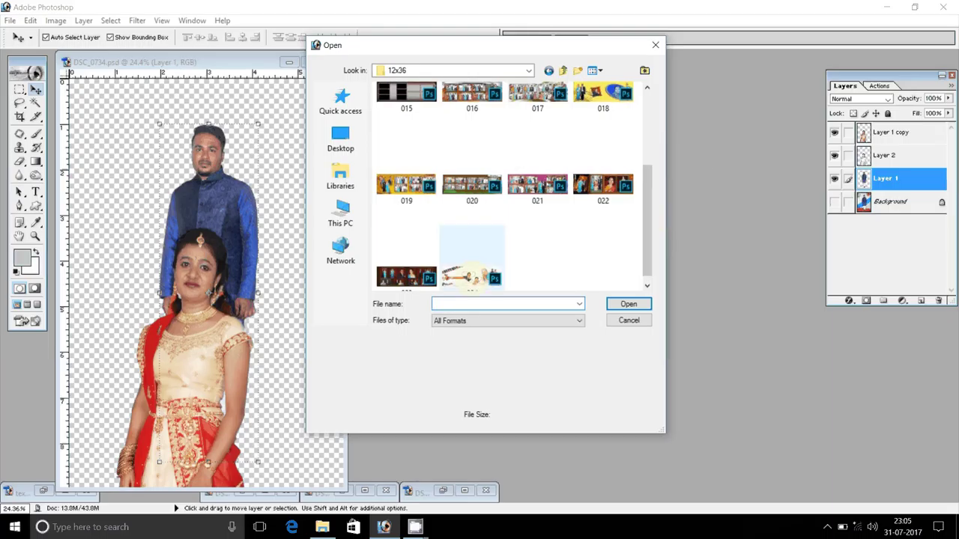
click(472, 251)
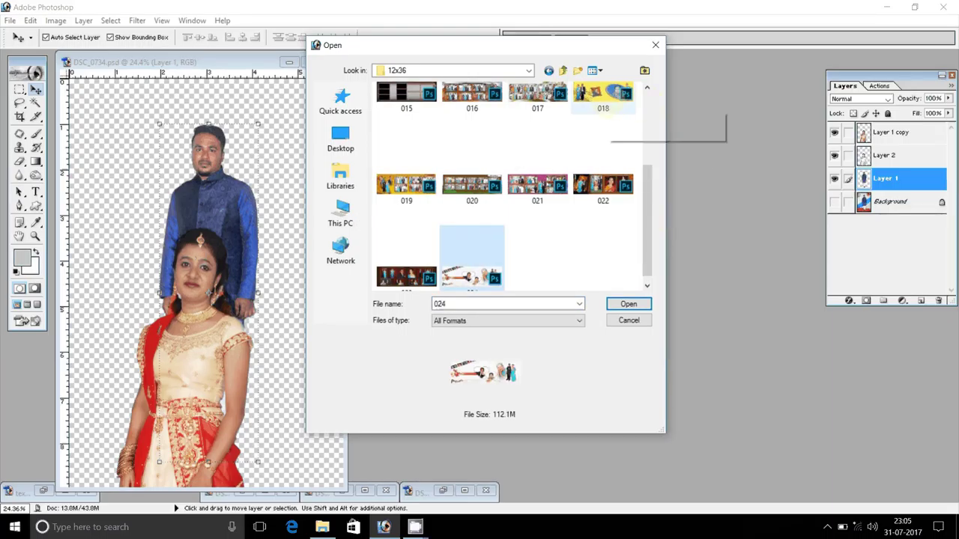
ctrl+click(612, 91)
click(628, 304)
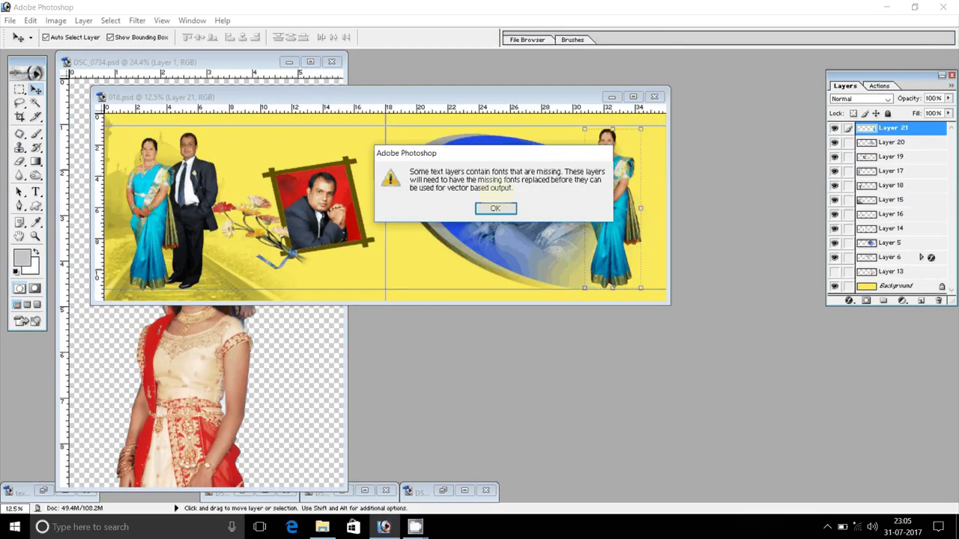
key(Return)
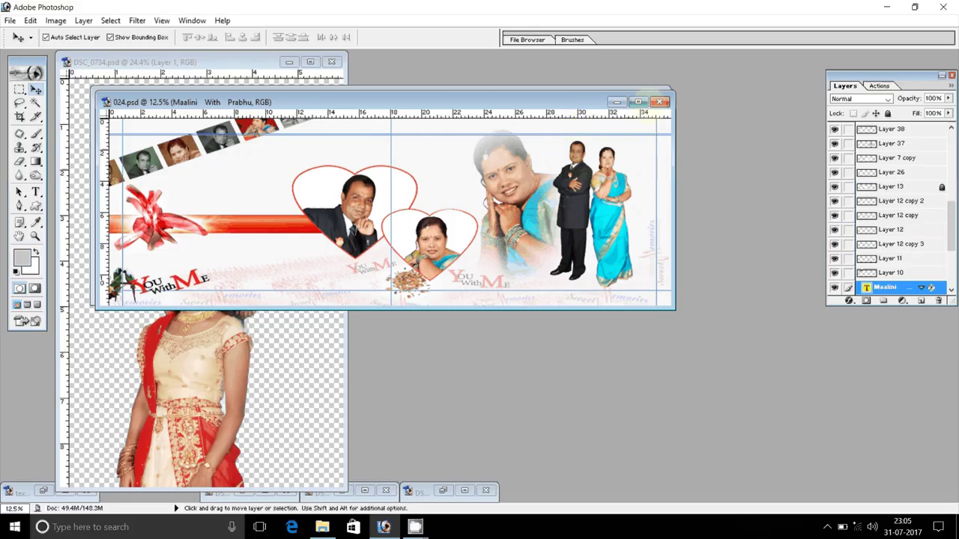
- Try moving the woman's portrait out of the small heart in 024.psd and shifting the small heart outline away from the large one
drag(498, 104, 543, 155)
drag(476, 292, 584, 298)
click(413, 213)
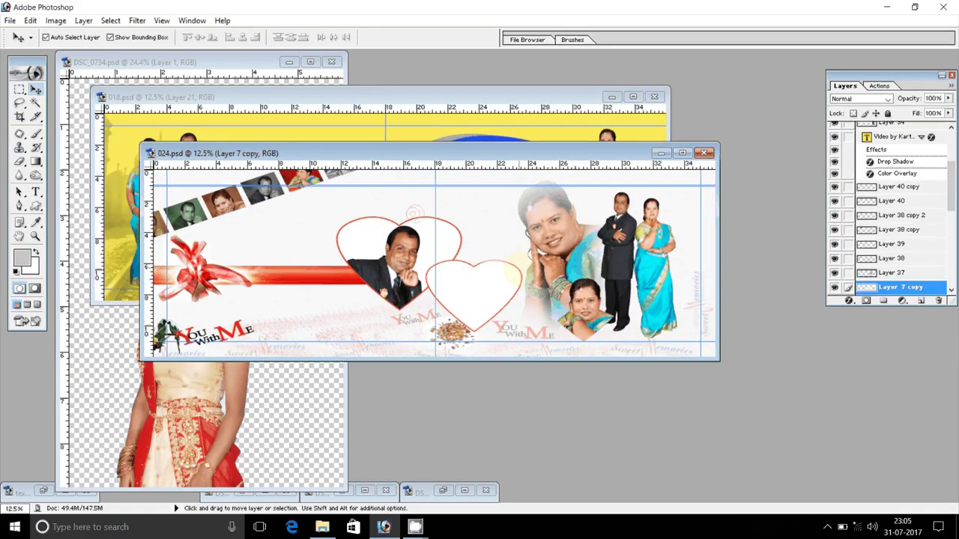
drag(413, 213, 451, 218)
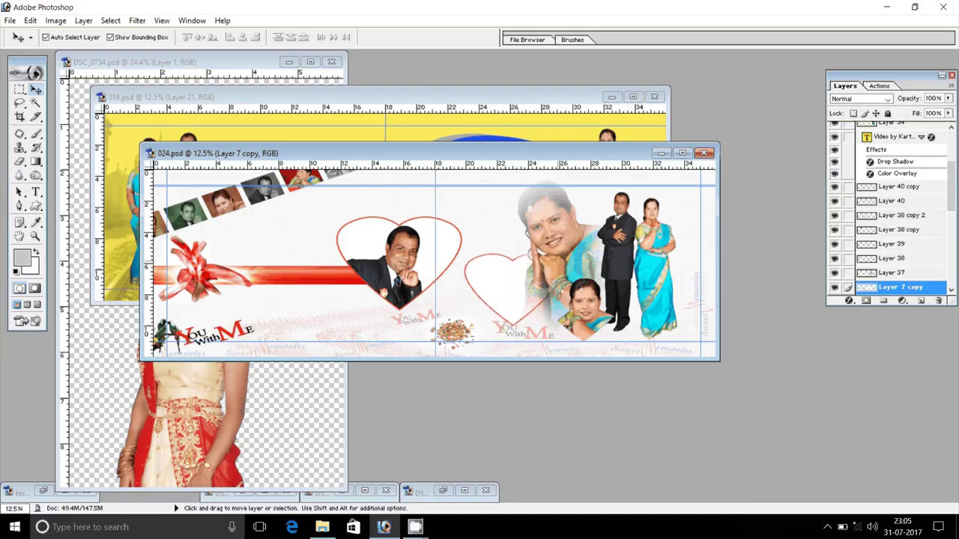
click(513, 285)
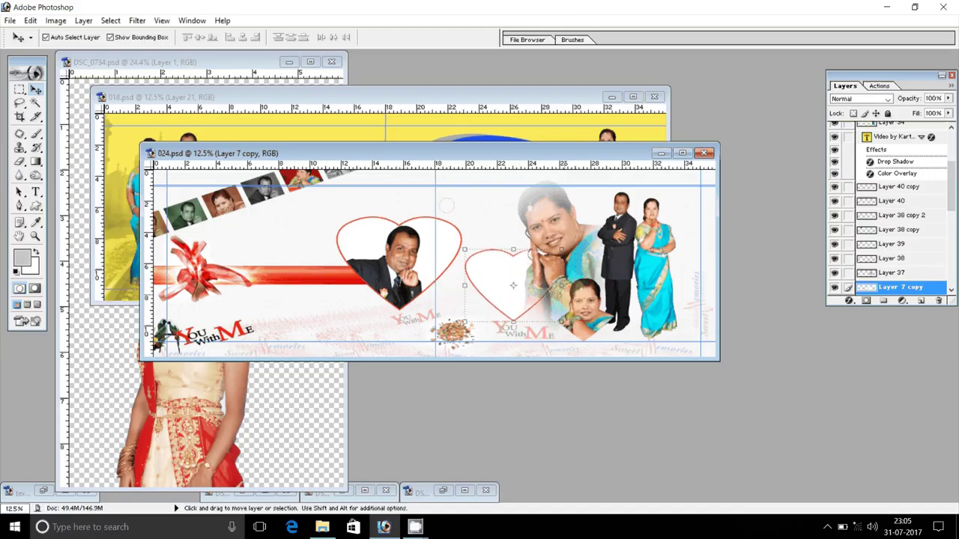
- Try moving the man's portrait out of the large heart and selecting its outline, and close 024.psd without saving
click(397, 247)
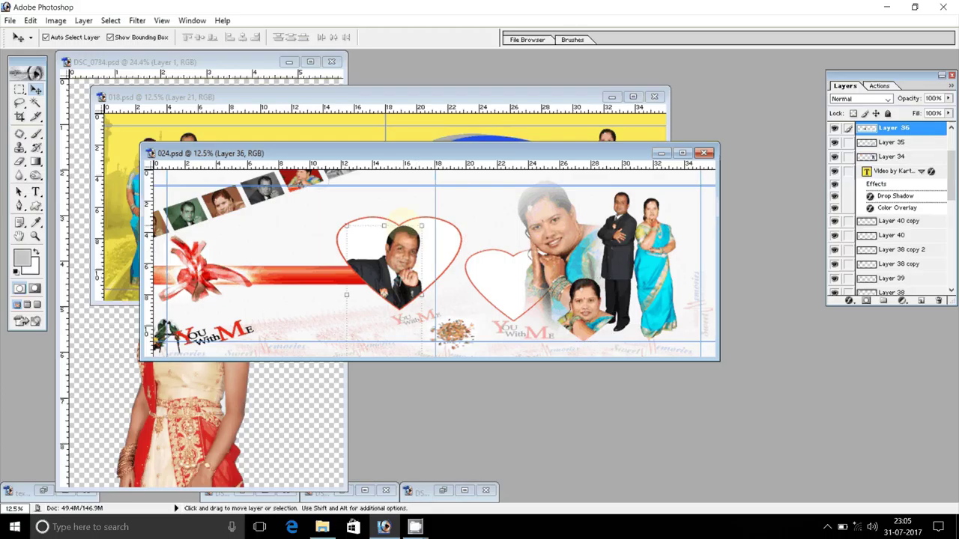
drag(397, 247, 320, 251)
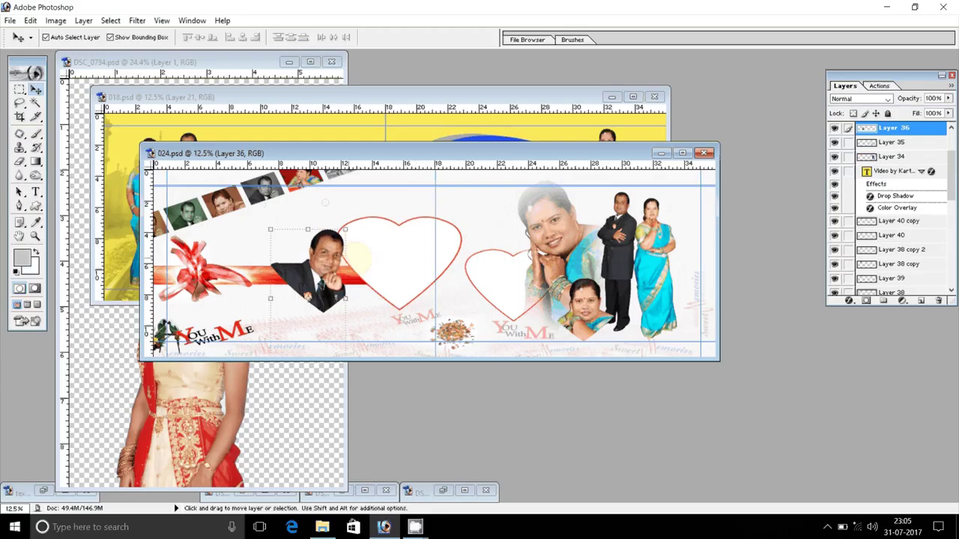
click(399, 223)
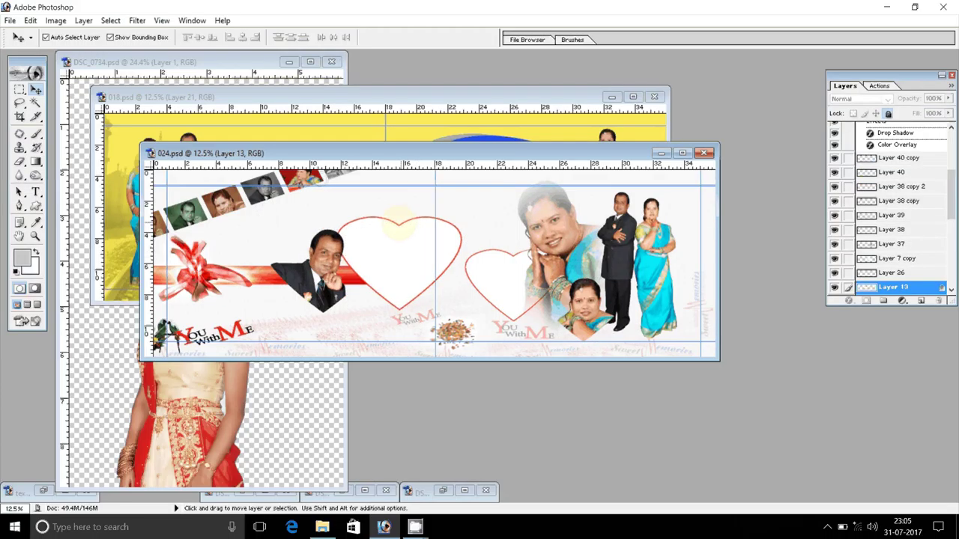
click(400, 221)
click(401, 225)
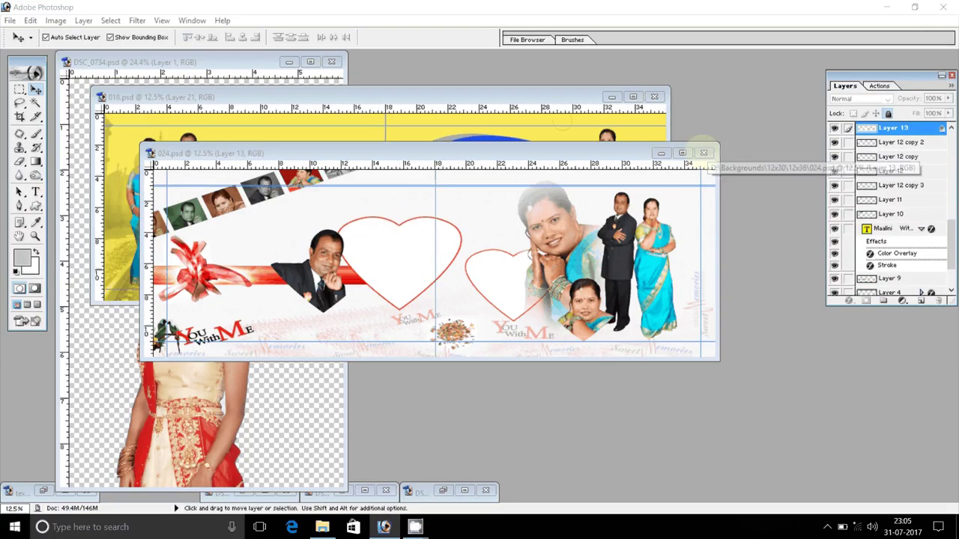
click(704, 152)
click(482, 207)
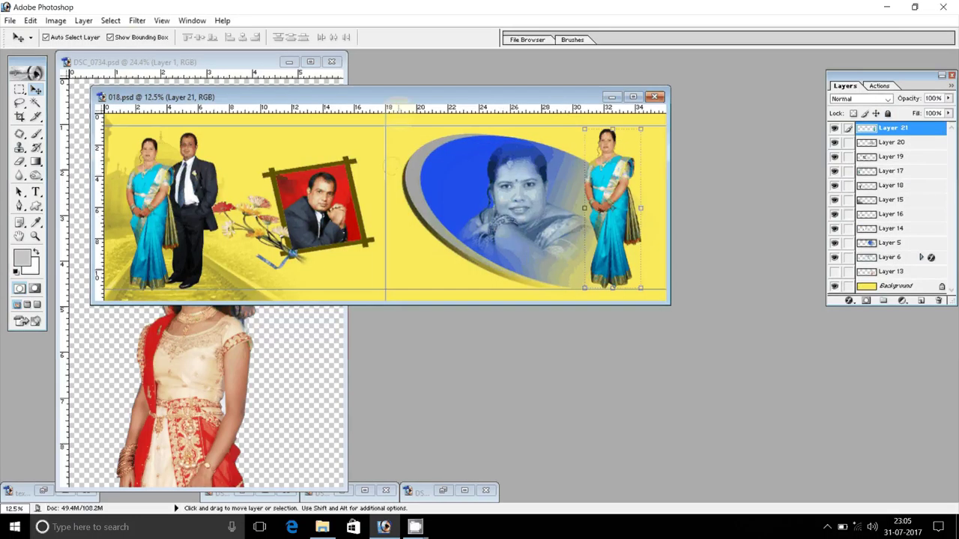
- Resize the 018.psd template to a document width of 40 inches
drag(460, 94, 477, 178)
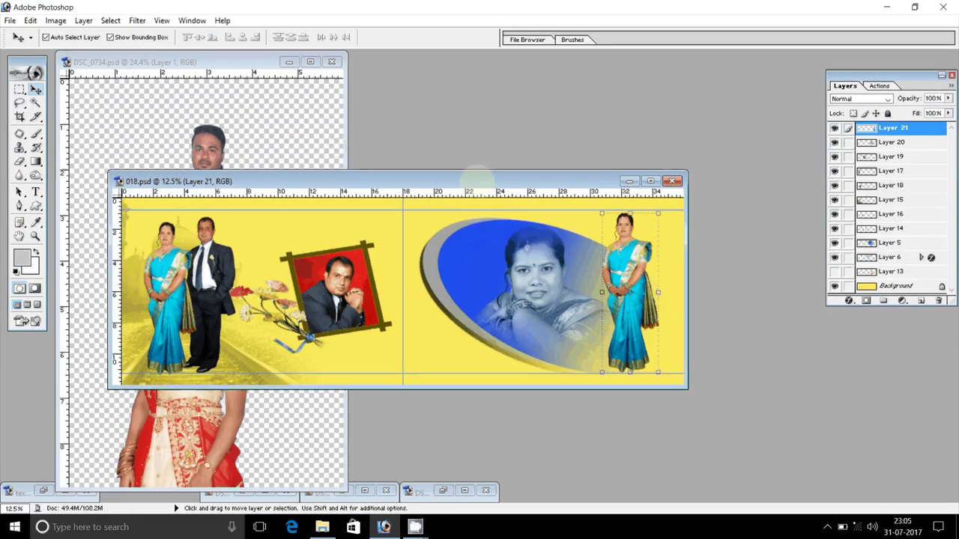
right_click(478, 178)
click(512, 206)
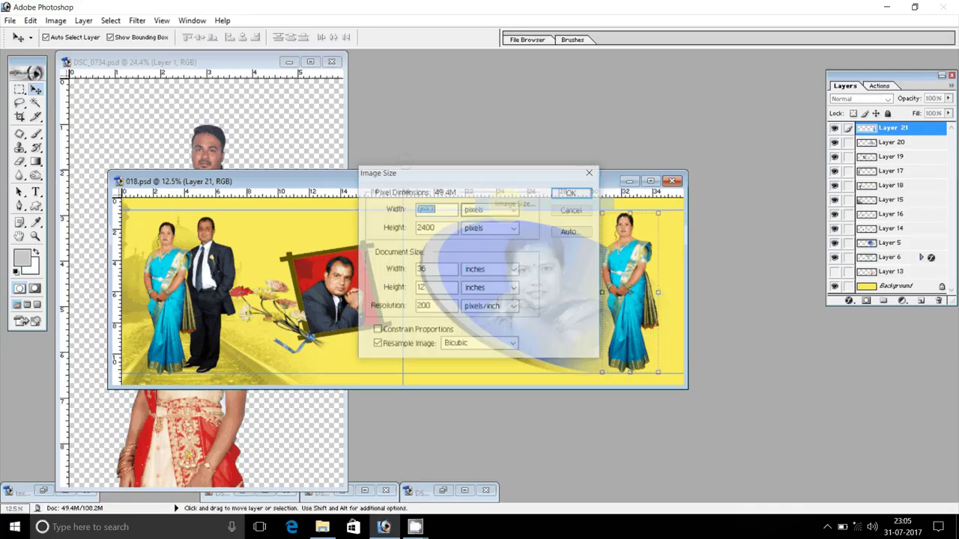
double_click(429, 269)
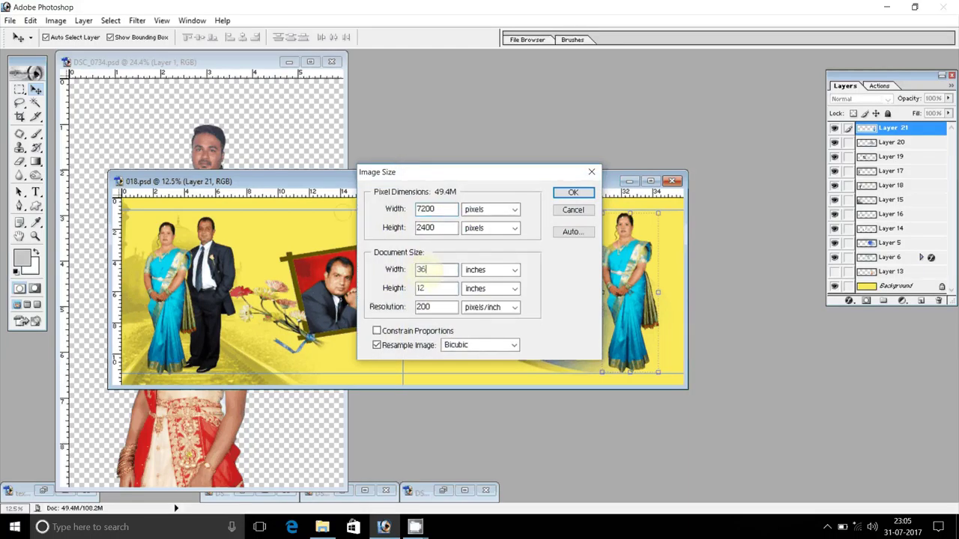
text(4)
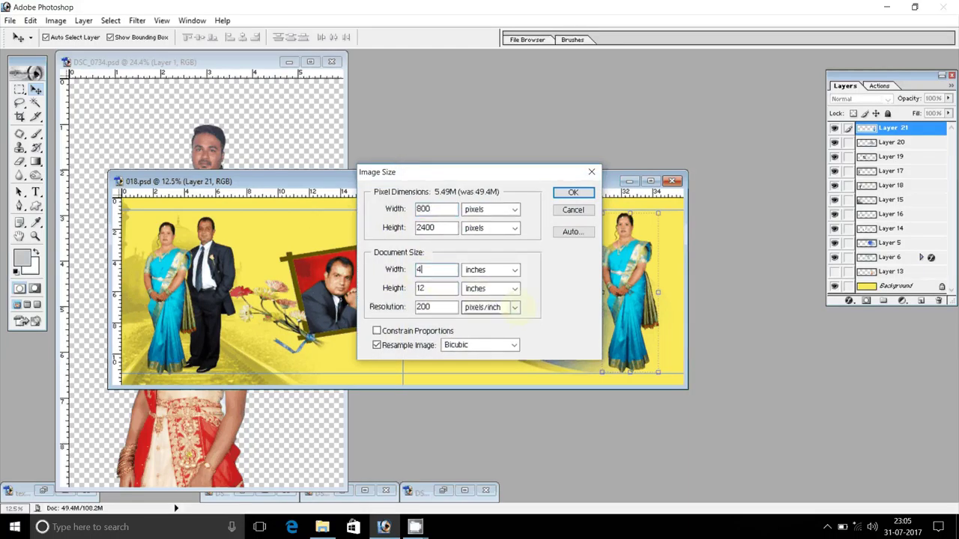
text(0)
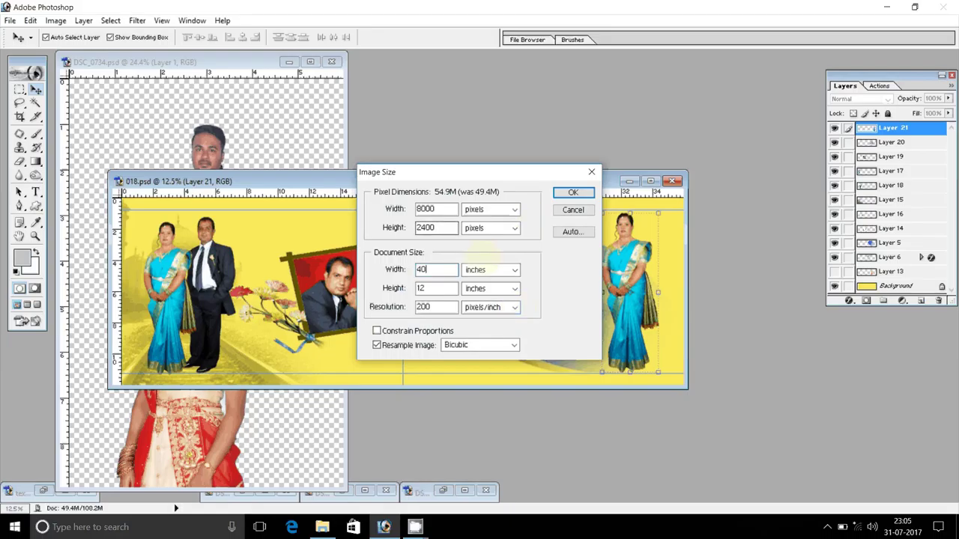
key(Return)
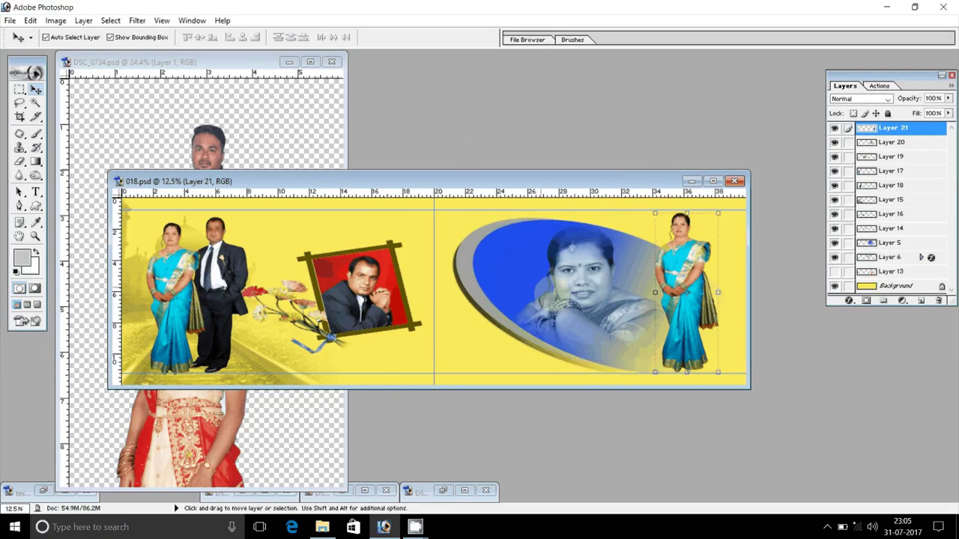
- Delete the faded woman's portrait (Layer 20) and the standing woman beside the blue oval (Layer 21) from 018.psd
click(552, 294)
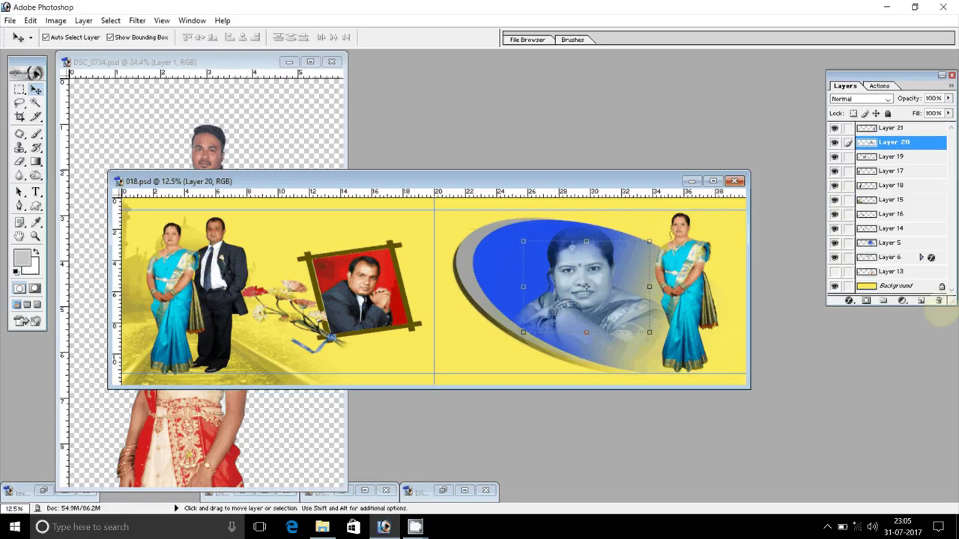
click(939, 300)
key(Return)
click(686, 285)
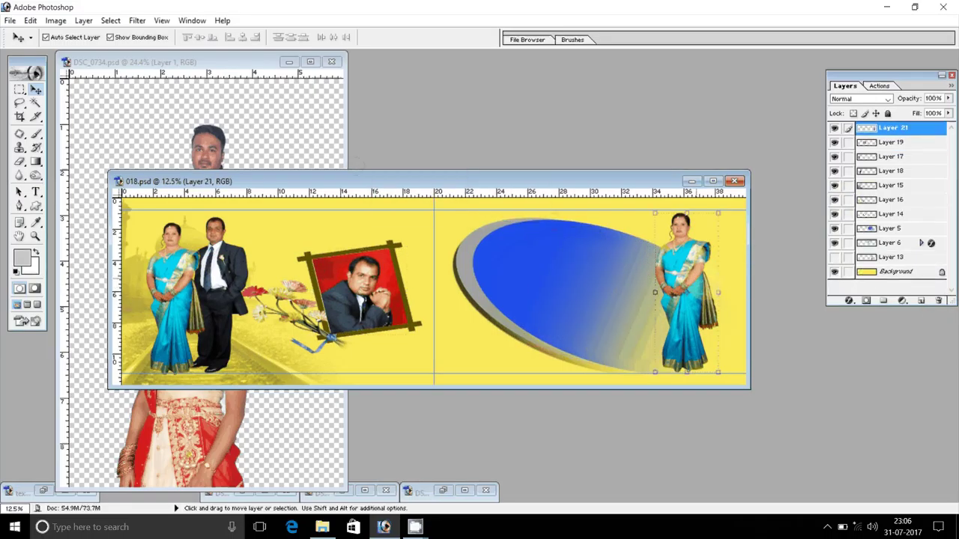
click(938, 300)
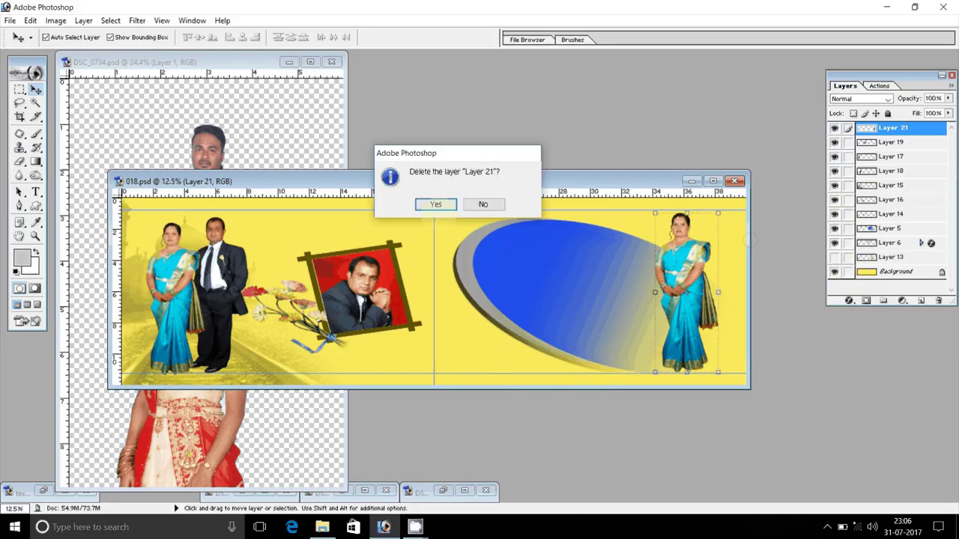
key(Return)
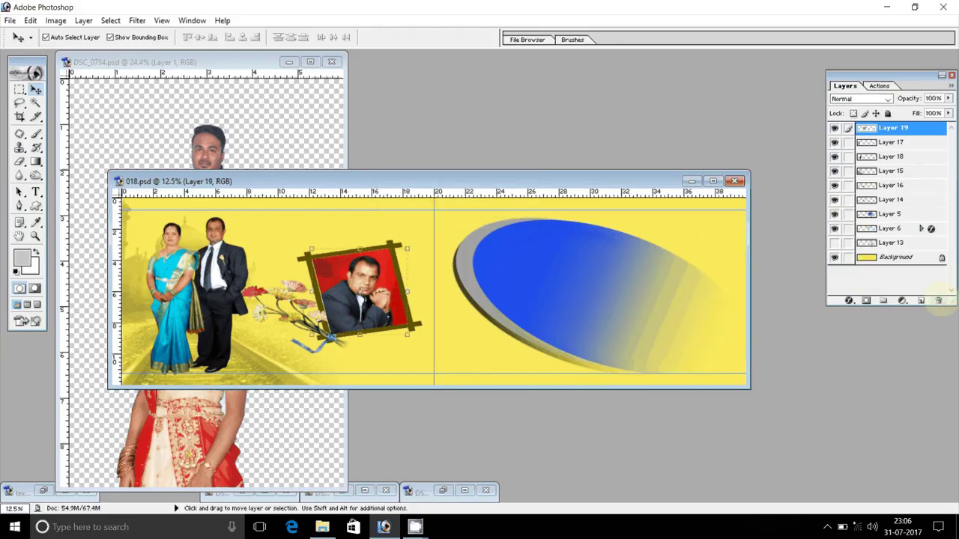
- Delete the framed man's portrait, the standing couple and the faded domed monument scene (Layers 19, 17, 18 and 15)
click(939, 300)
key(Return)
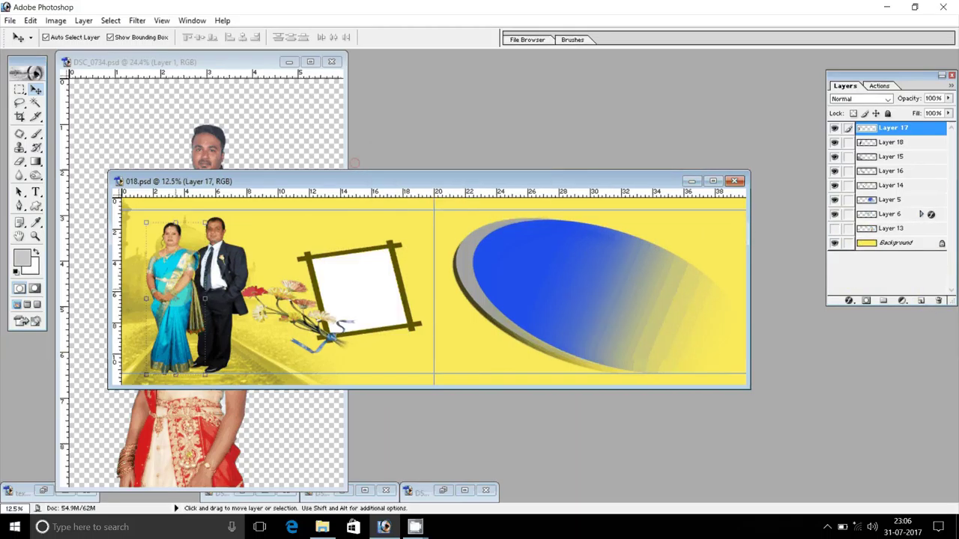
click(939, 301)
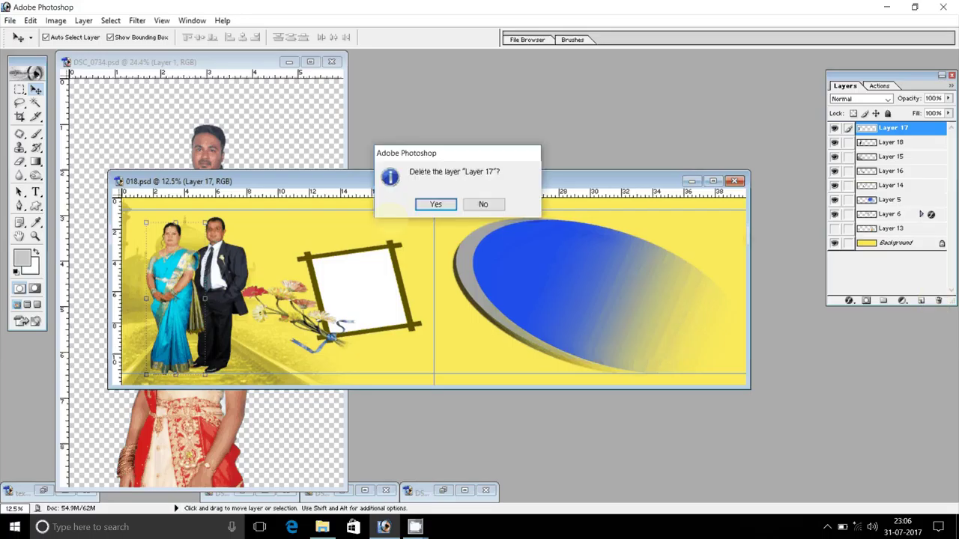
key(Return)
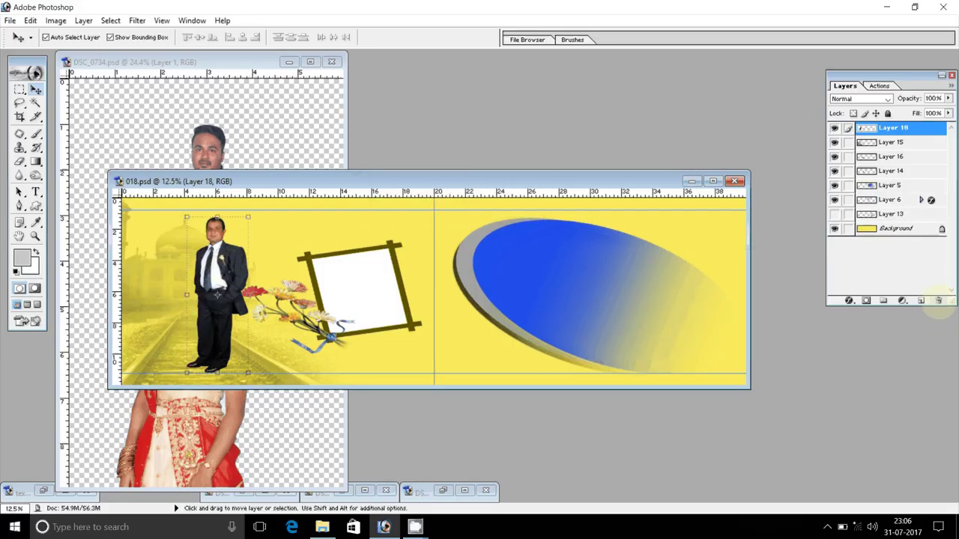
click(939, 300)
key(Return)
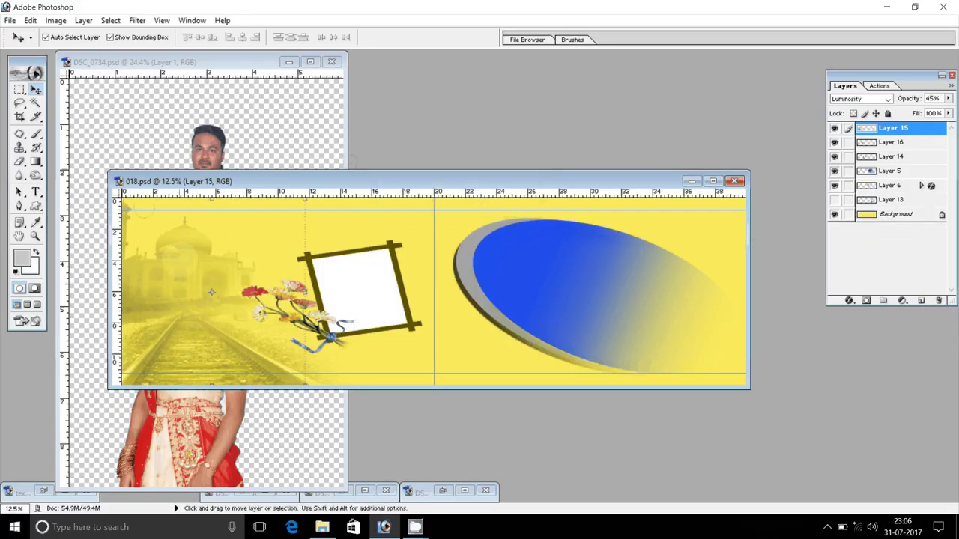
click(939, 300)
key(Return)
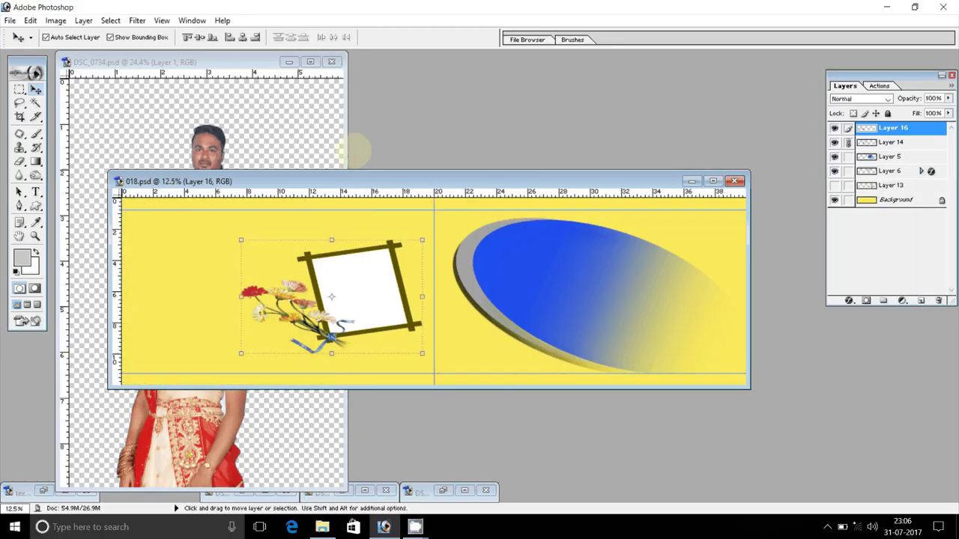
- Bring the standing woman's cut-out from DSC_0734.psd into 018.psd, enlarge it and position it over the blue oval
click(232, 192)
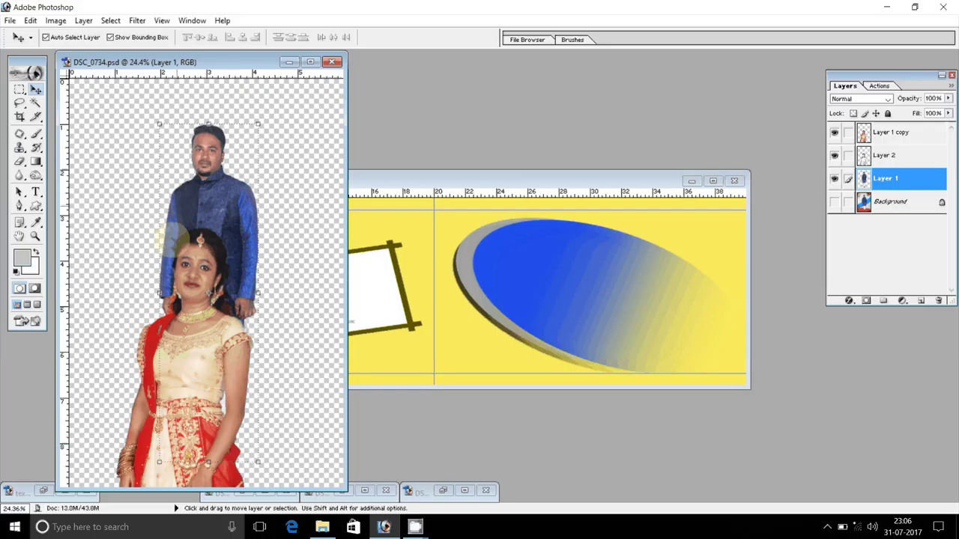
drag(200, 292, 549, 280)
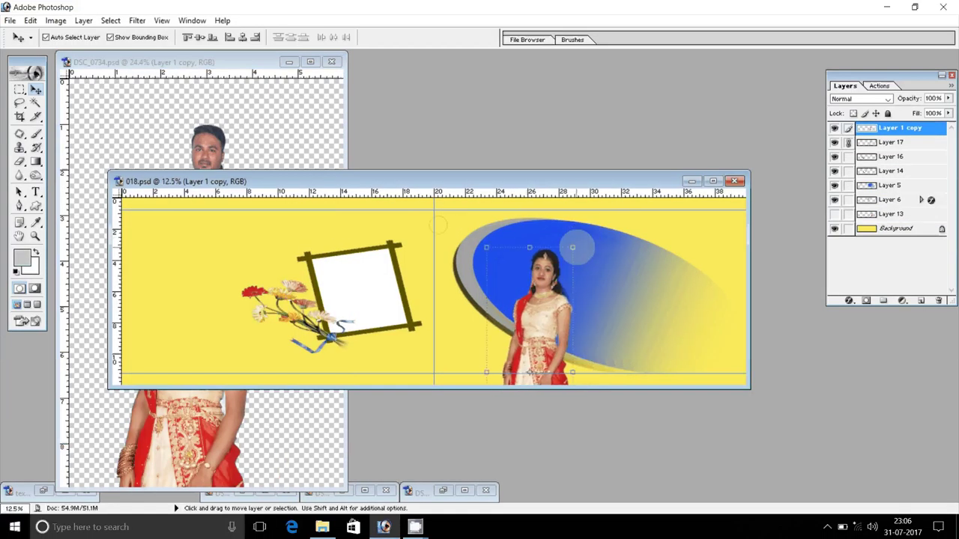
drag(573, 247, 728, 167)
drag(558, 262, 572, 344)
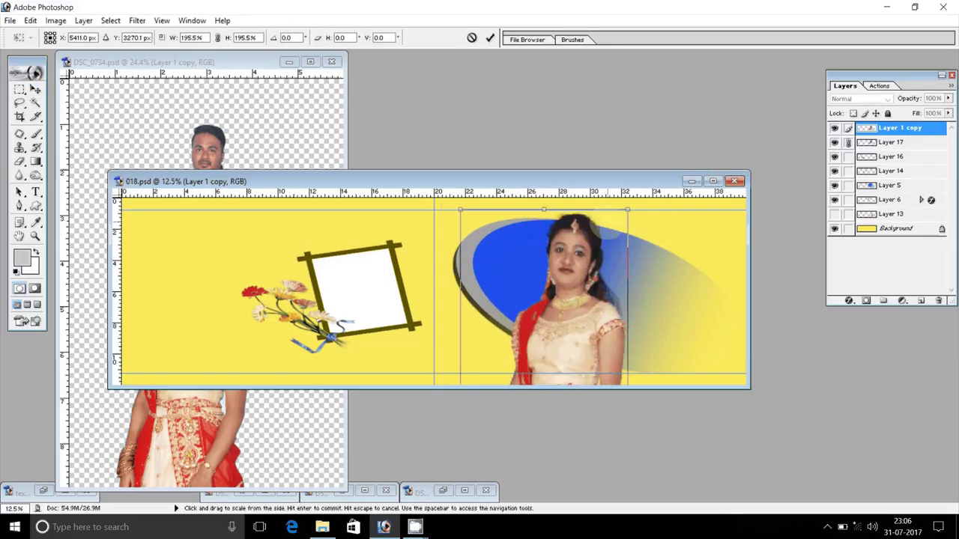
mouse_move(628, 210)
mouse_down()
mouse_move(621, 229)
mouse_move(640, 220)
mouse_up()
key(Return)
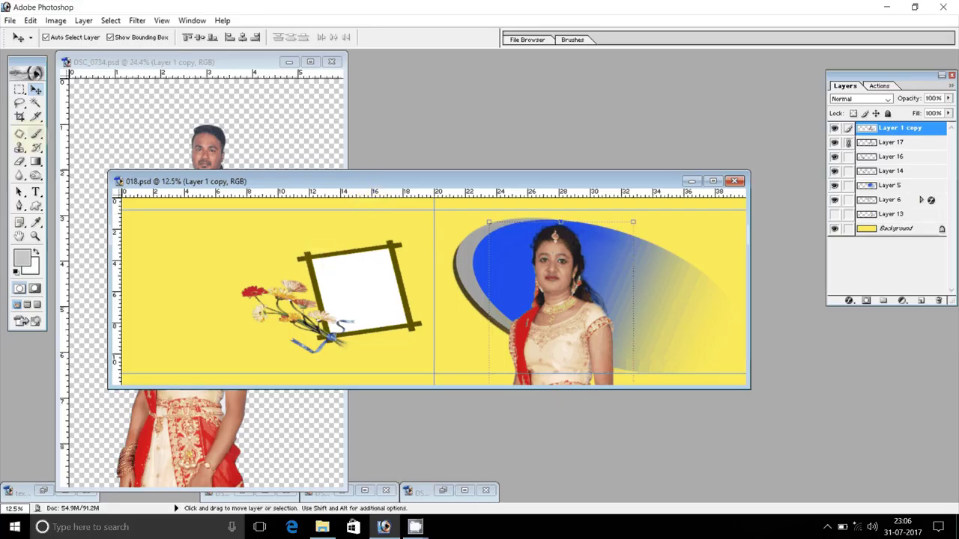
- Erase the woman's lower body outside the oval on both Layer 1 copy and Layer 17, using a 1100 px eraser
click(20, 161)
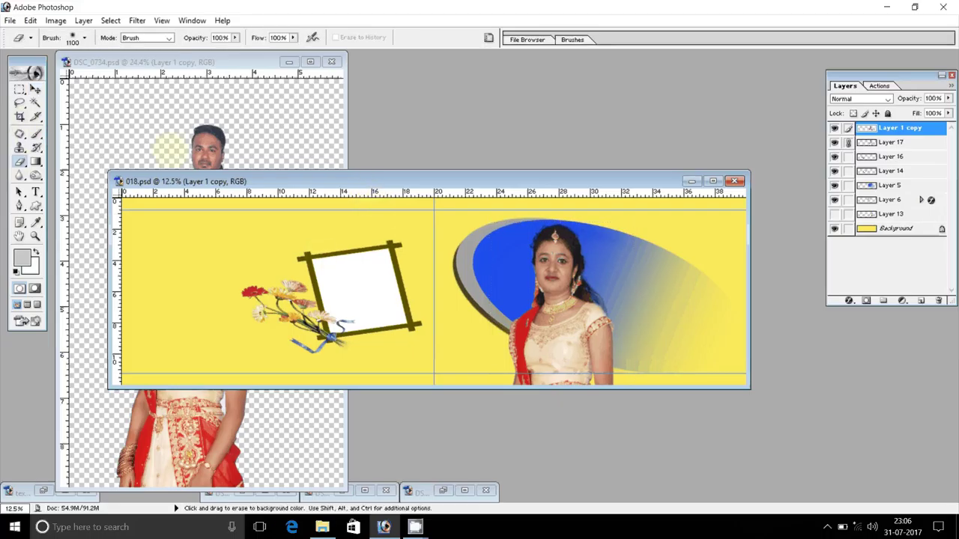
click(541, 353)
mouse_move(541, 359)
mouse_down()
mouse_move(611, 395)
mouse_move(501, 369)
mouse_move(504, 357)
mouse_move(634, 394)
mouse_up()
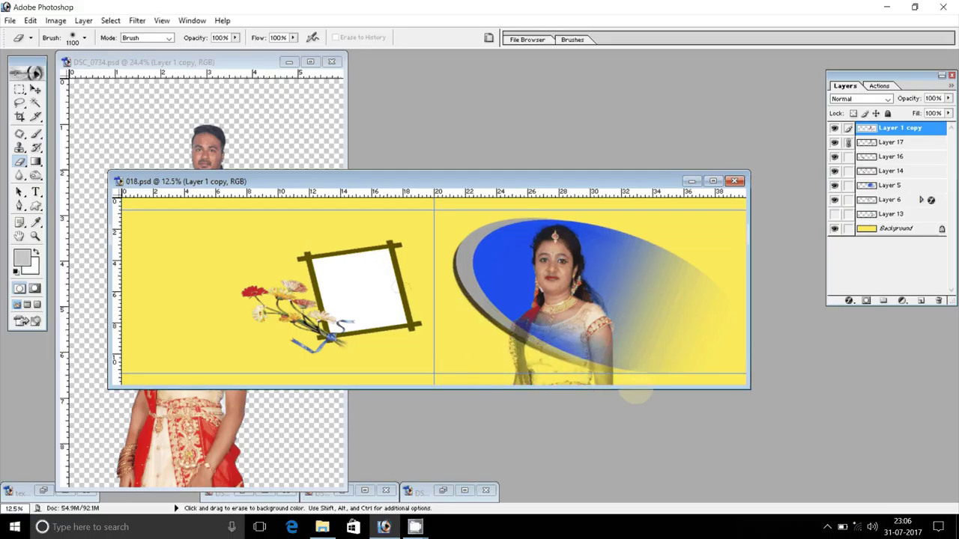
click(892, 142)
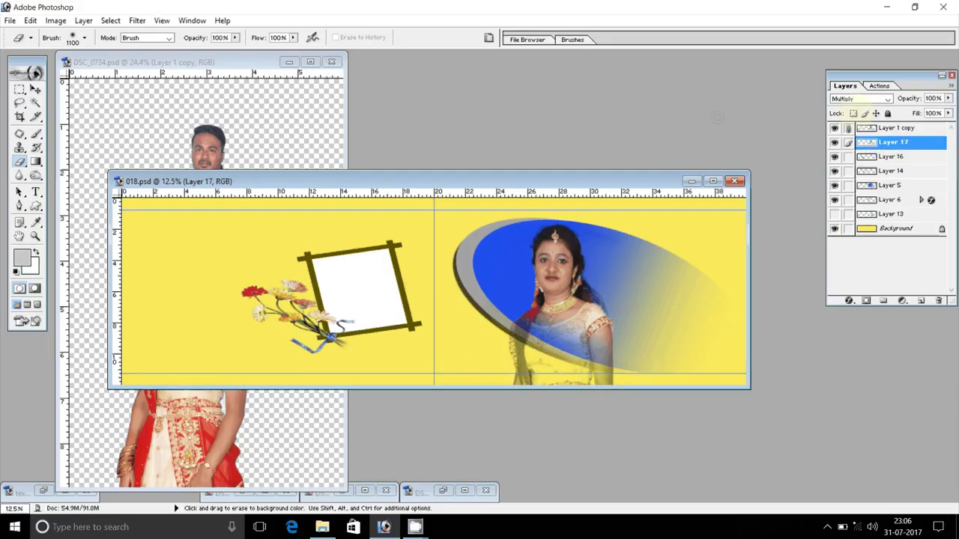
mouse_move(501, 354)
mouse_down()
mouse_move(536, 358)
mouse_move(601, 395)
mouse_up()
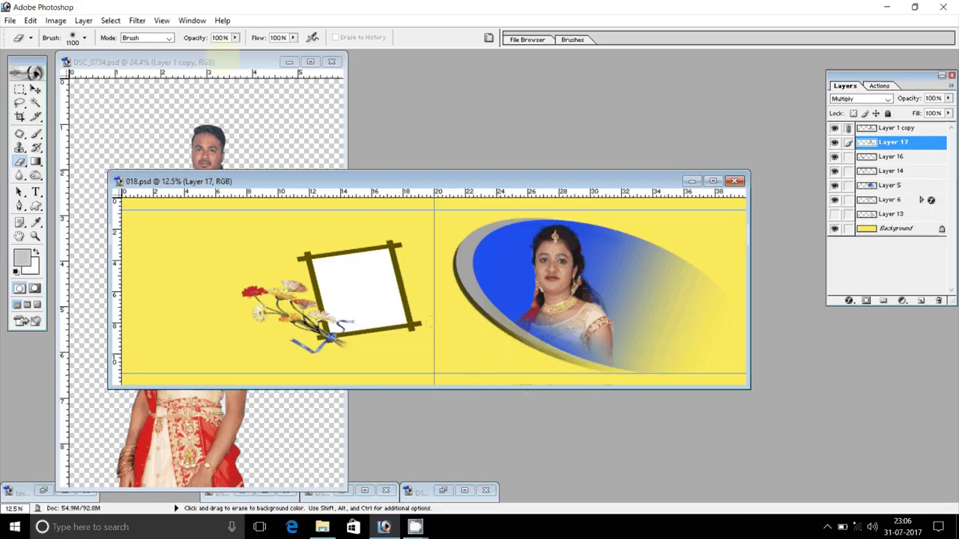
- Minimize DSC_0734.psd, deselect in DSC_0678.psd and bring its full-length garlanded couple into 018.psd near the page's right end
click(254, 66)
click(288, 61)
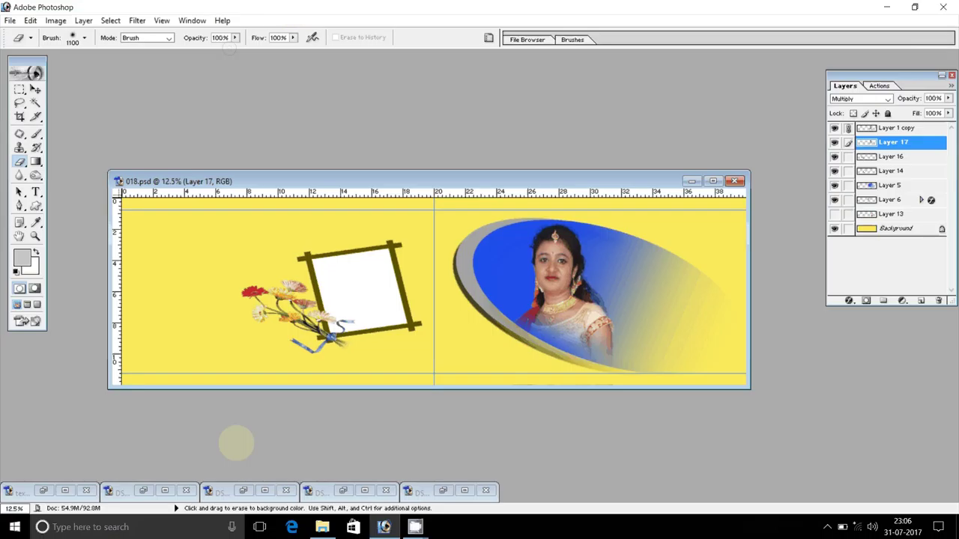
click(245, 490)
click(469, 81)
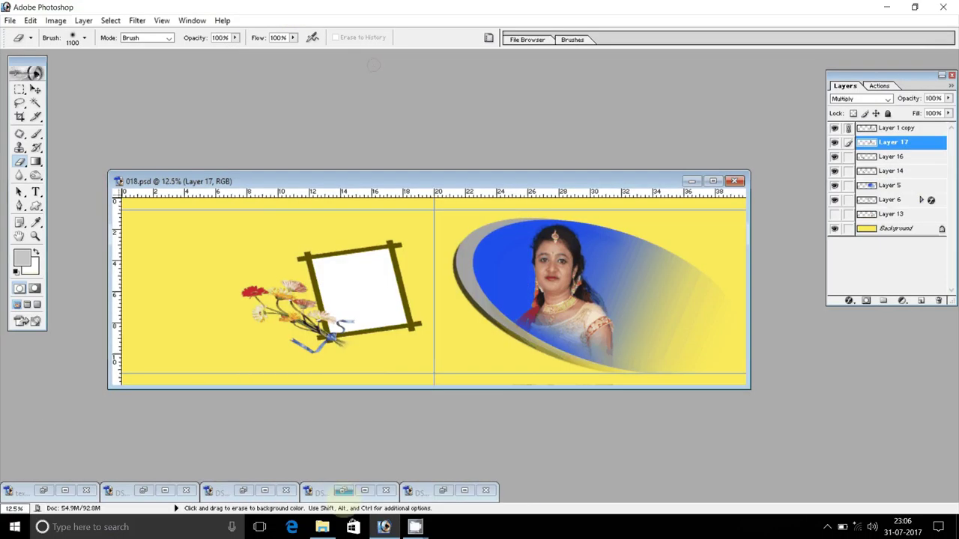
click(344, 490)
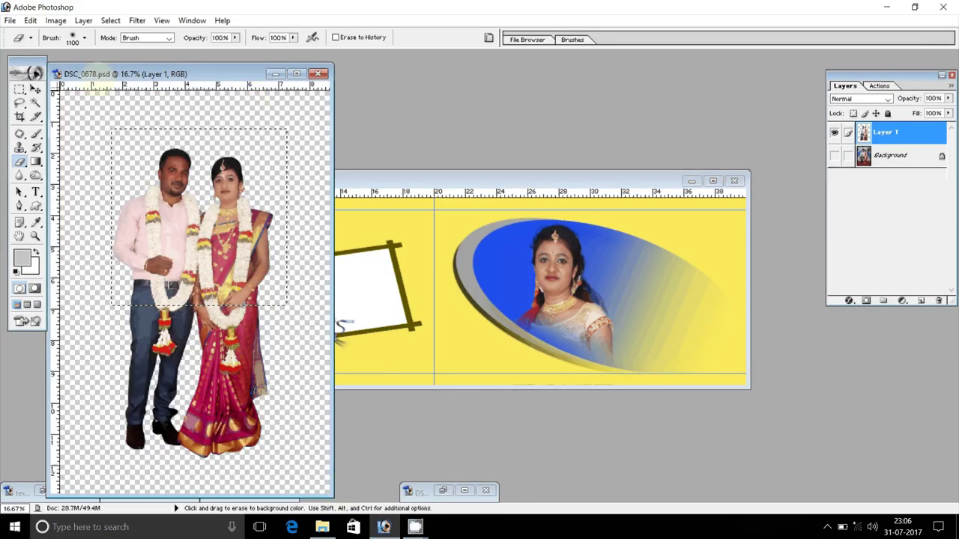
key(ctrl+d)
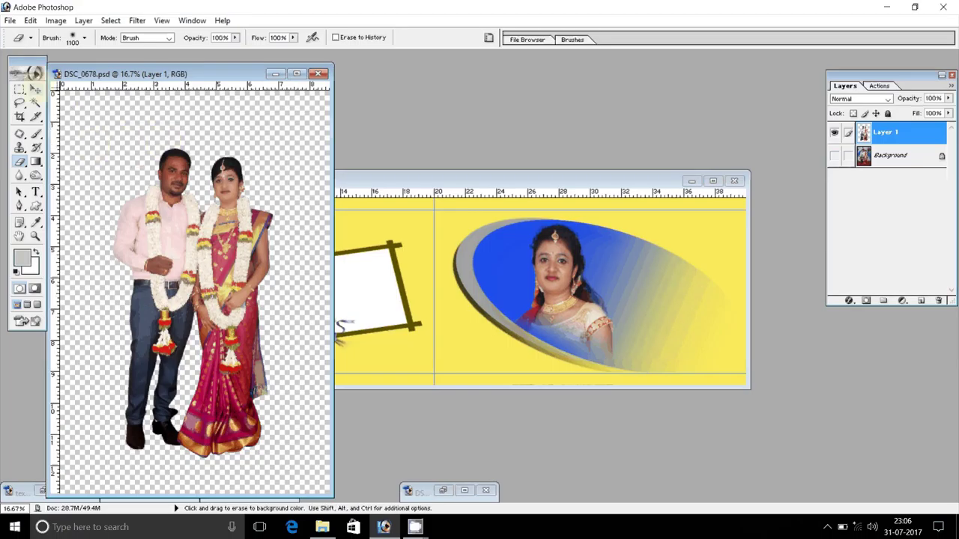
click(35, 89)
drag(192, 300, 292, 314)
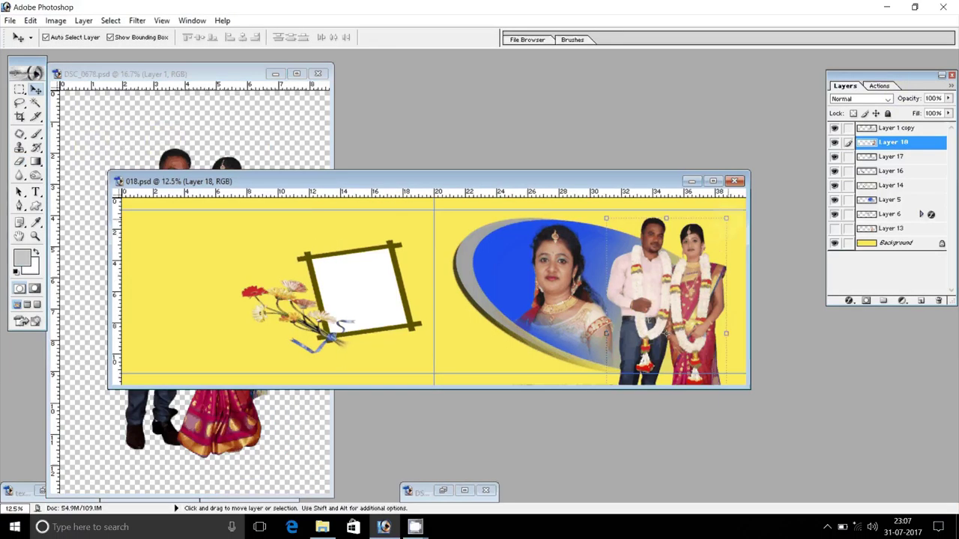
drag(727, 218, 701, 268)
drag(670, 309, 668, 277)
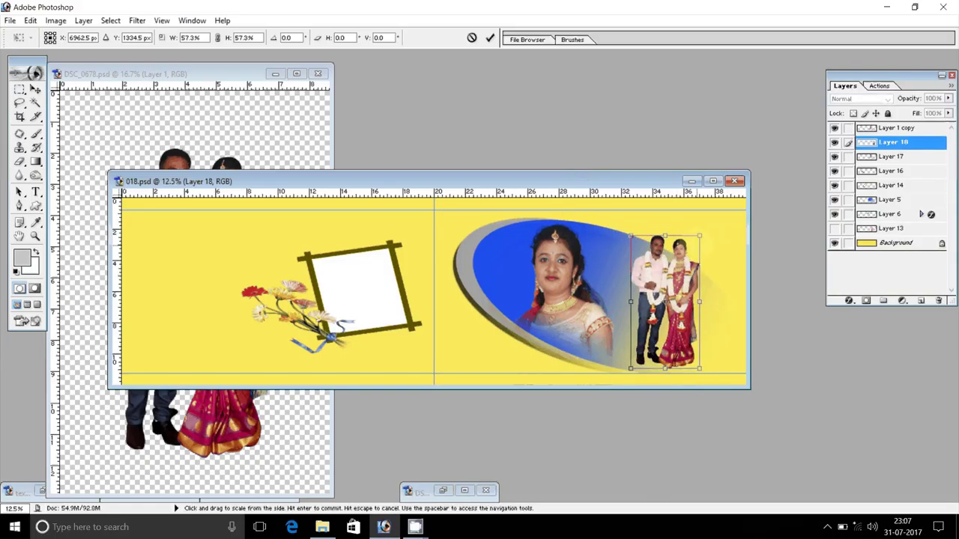
key(Escape)
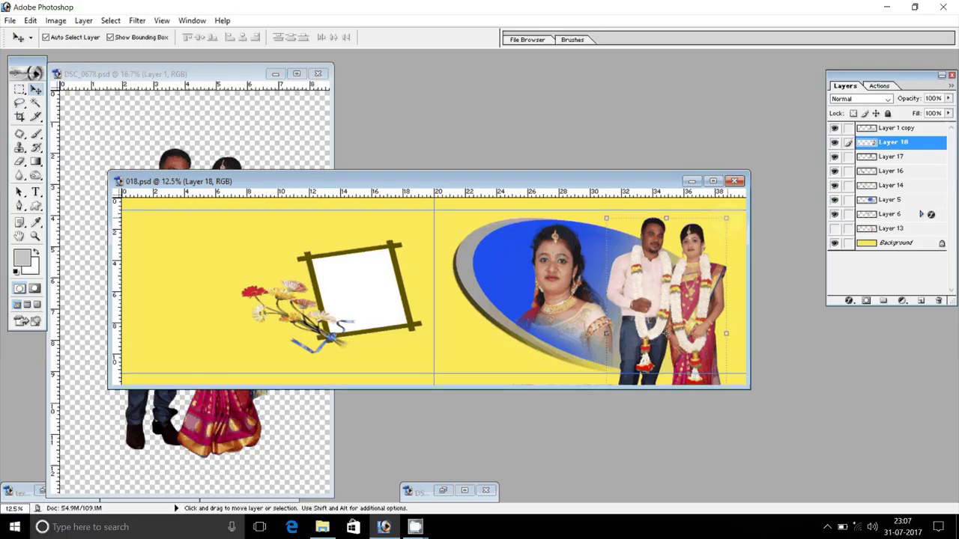
- Scale the garlanded couple to 66% and place them beside the woman, over the oval's faded right end
key(shift+alt)
drag(726, 218, 706, 257)
drag(678, 295, 682, 258)
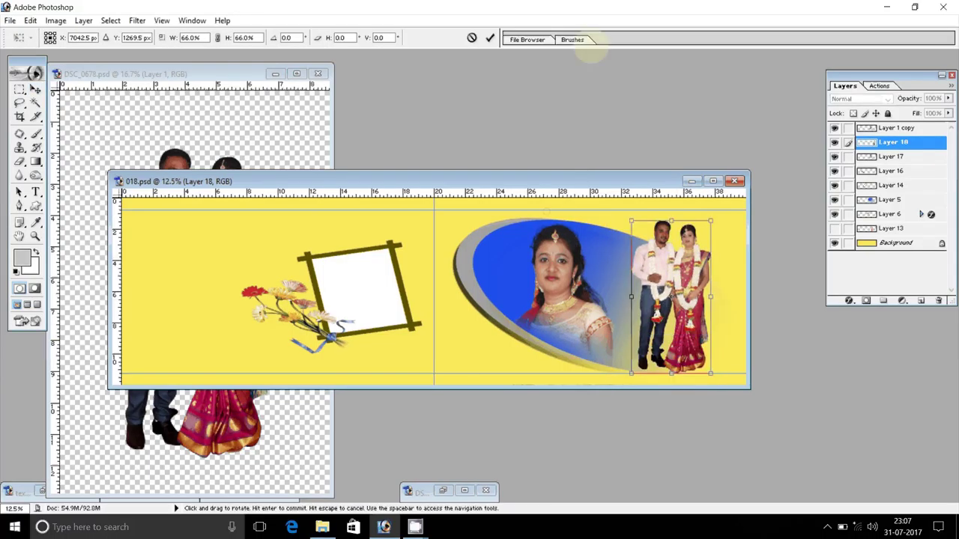
click(490, 38)
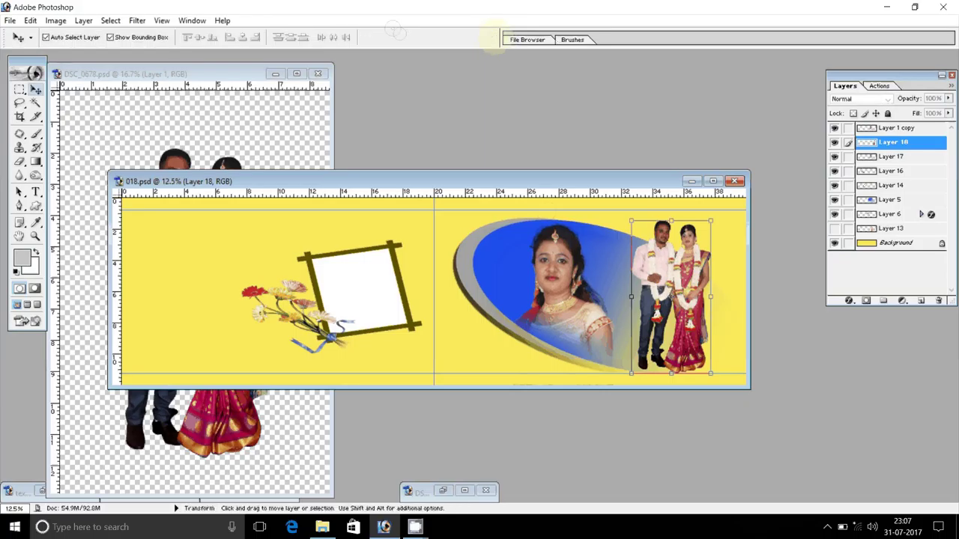
- Close DSC_0678.psd and return to the 018.psd page
click(322, 105)
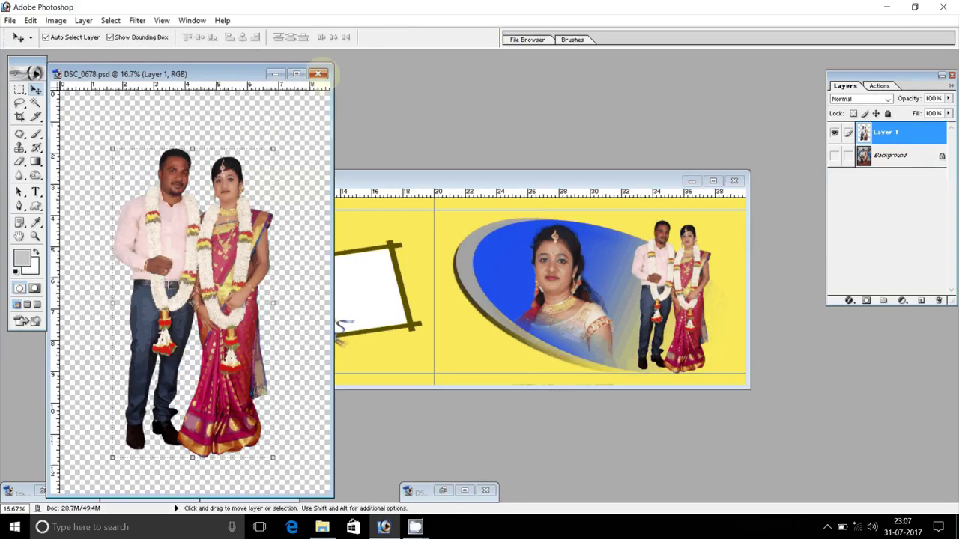
click(318, 73)
click(480, 203)
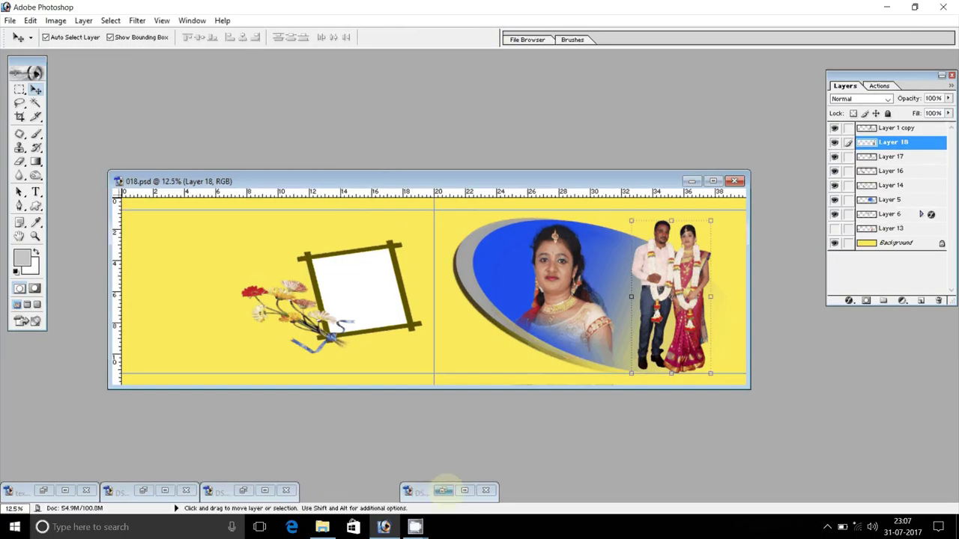
- Select the white area inside the tilted frame on Layer 14 with the Magic Wand and try pasting the copied couple into it
click(369, 292)
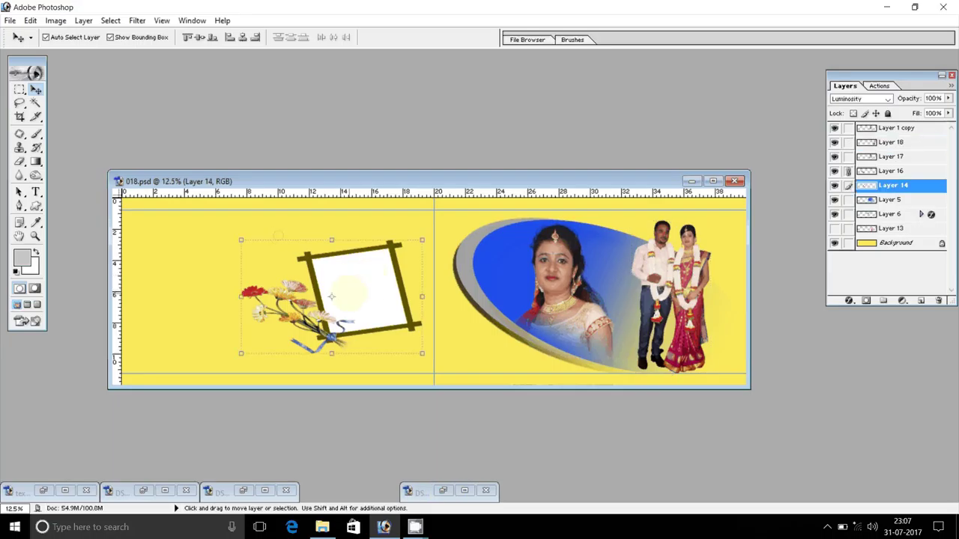
key(w)
click(358, 289)
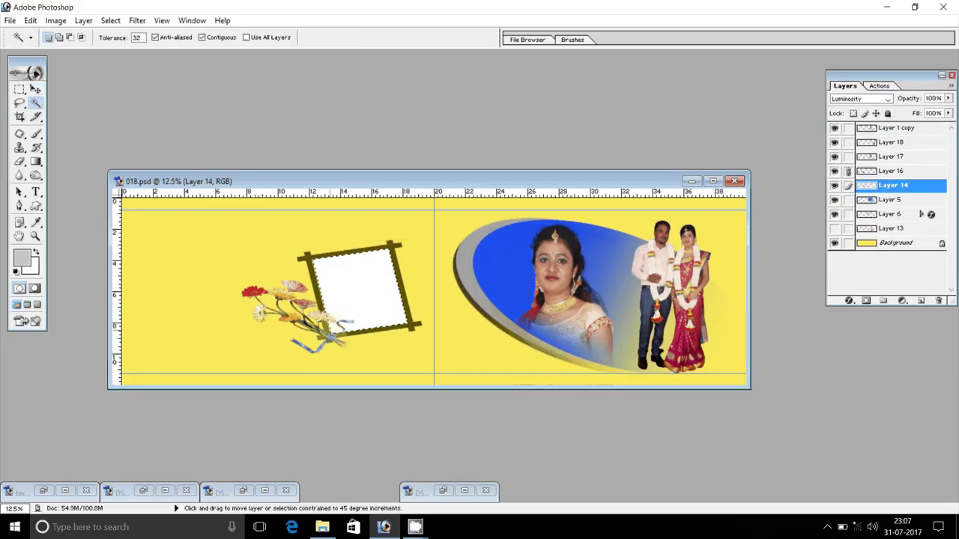
key(ctrl+shift+v)
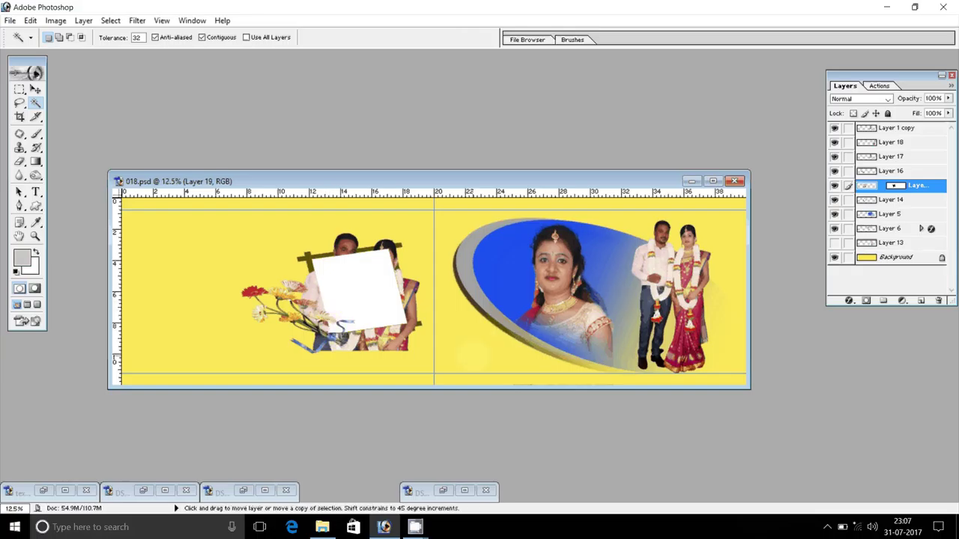
key(ctrl+z)
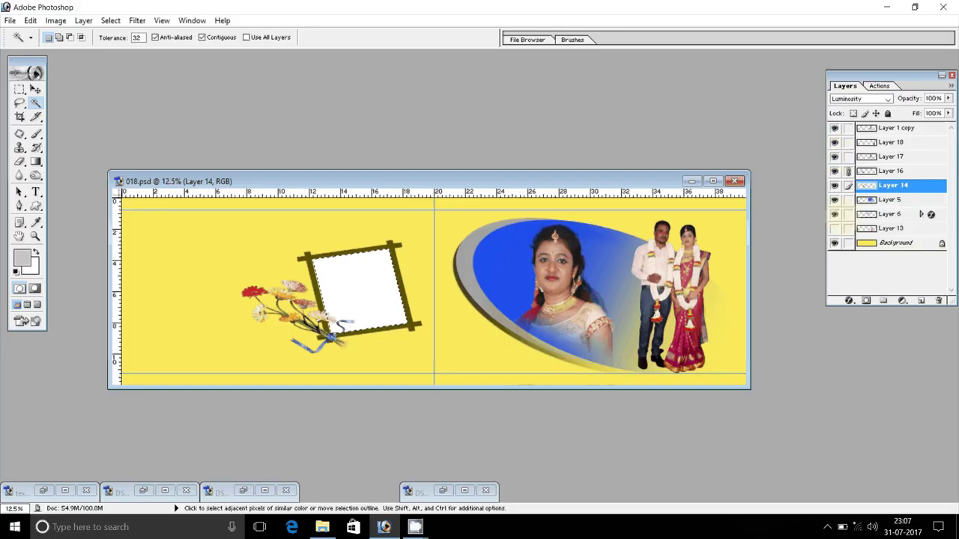
- Toggle the visibility of Layers 6, 13, 14 and 16 to check their contents, and unlink Layer 16 from Layer 14
click(834, 215)
click(834, 214)
click(835, 229)
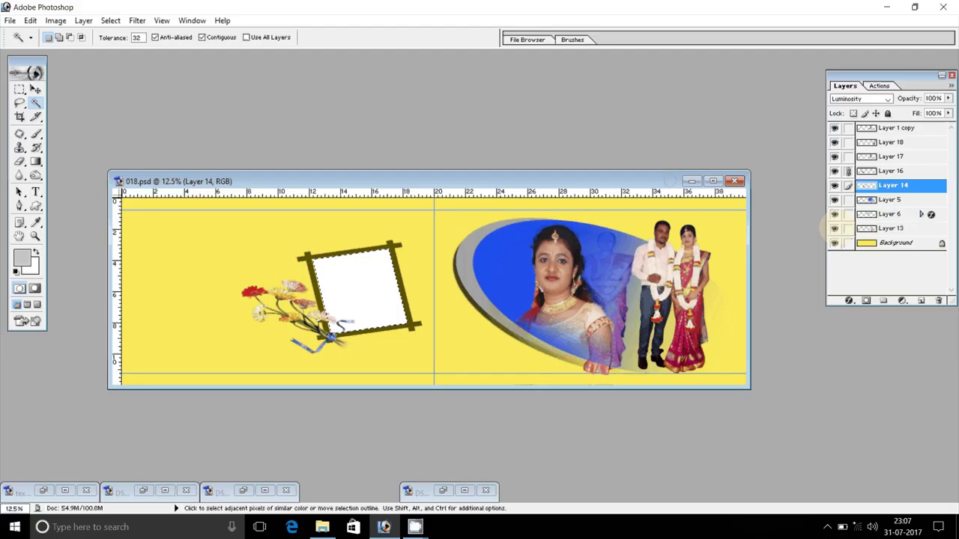
click(834, 229)
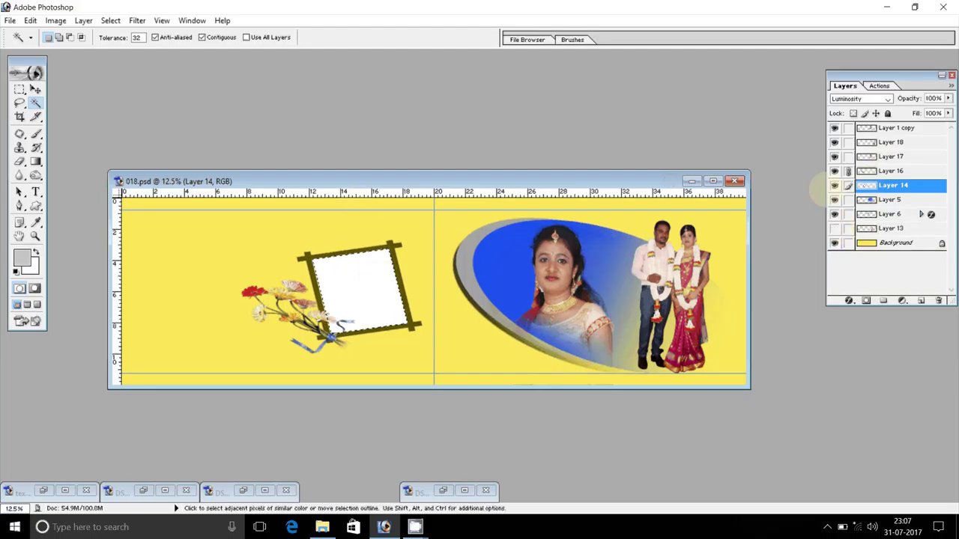
click(835, 185)
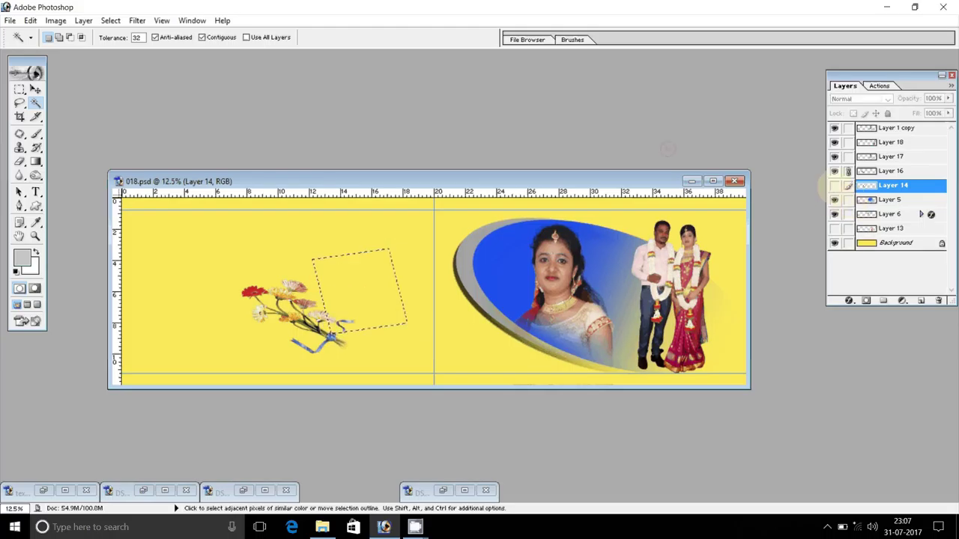
click(835, 186)
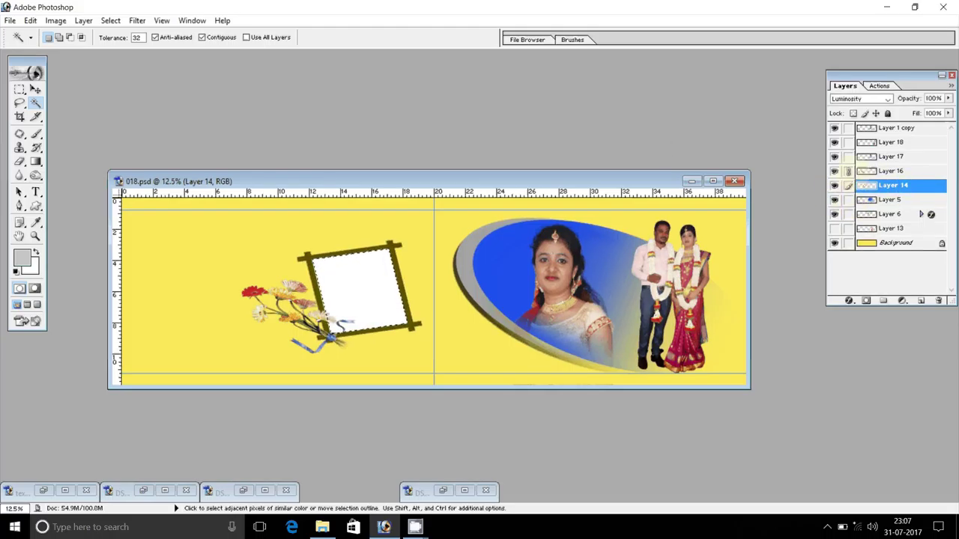
click(848, 172)
click(835, 171)
click(835, 172)
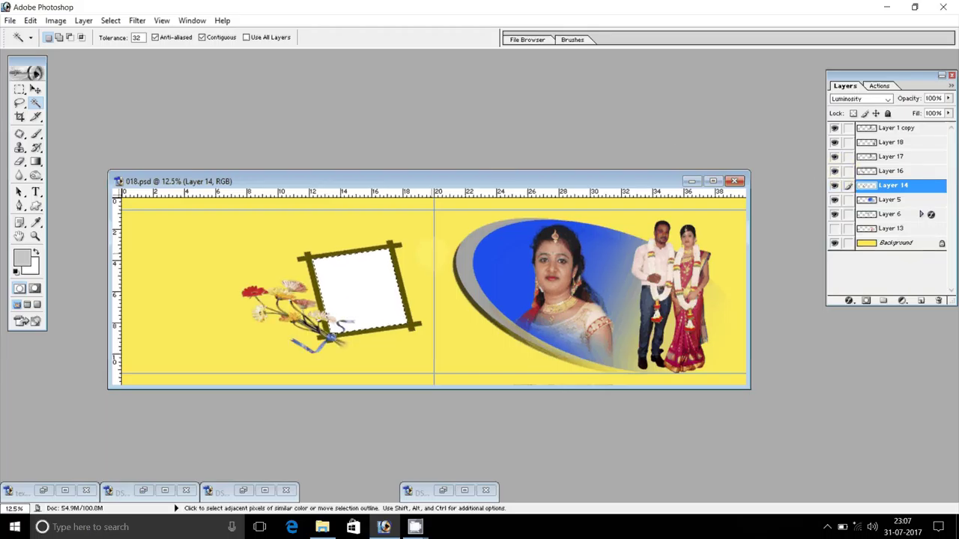
- Paste the copied couple masked by the frame selection, raise its layer to the top of the stack and nudge it slightly upward
key(ctrl+shift+v)
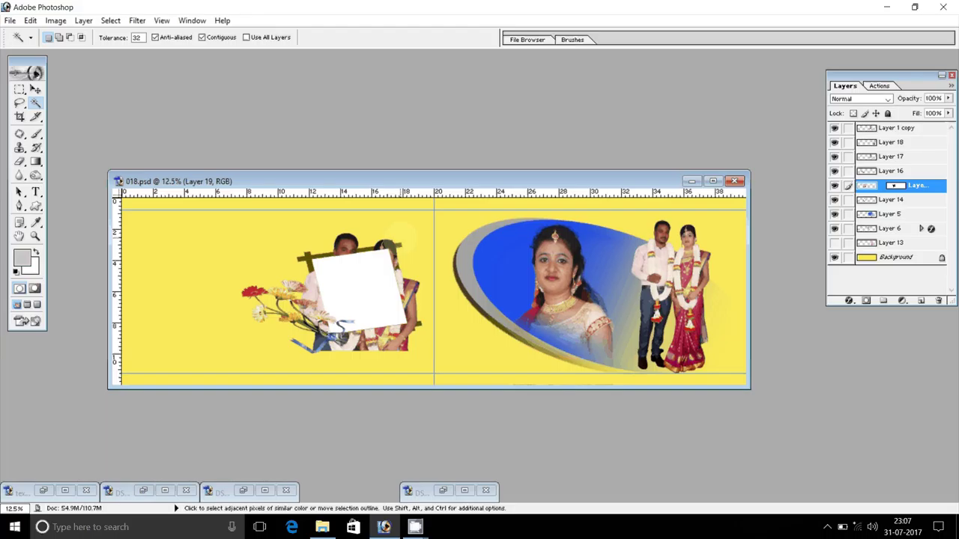
key(v)
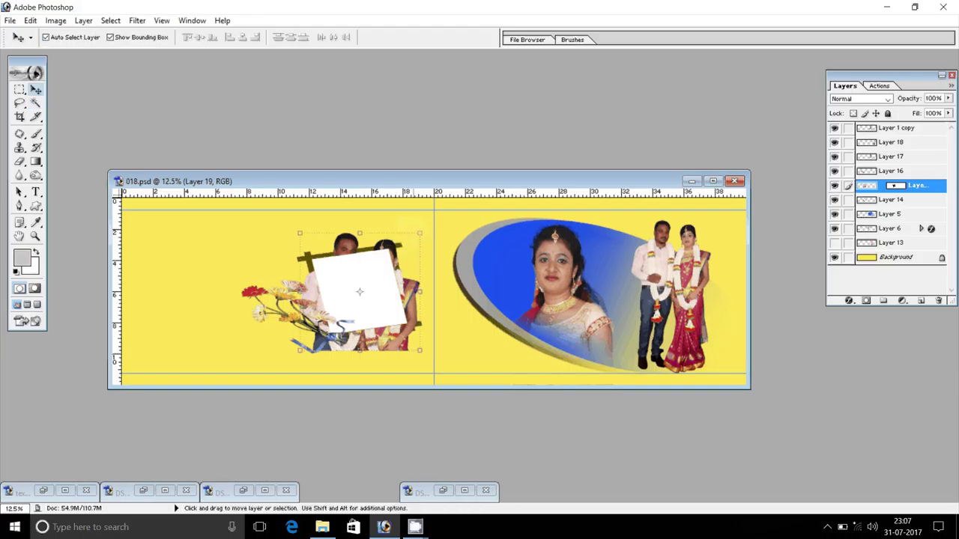
key(ctrl+bracketright)
key(ctrl+bracketright)
key(ctrl+bracketright)
key(ctrl+bracketright)
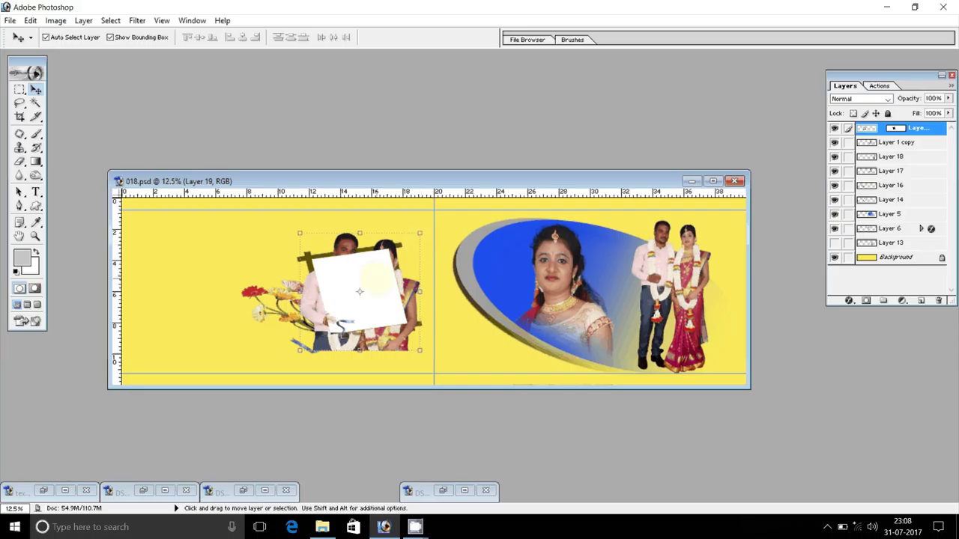
mouse_move(379, 274)
mouse_down()
mouse_move(364, 320)
mouse_move(377, 267)
mouse_up()
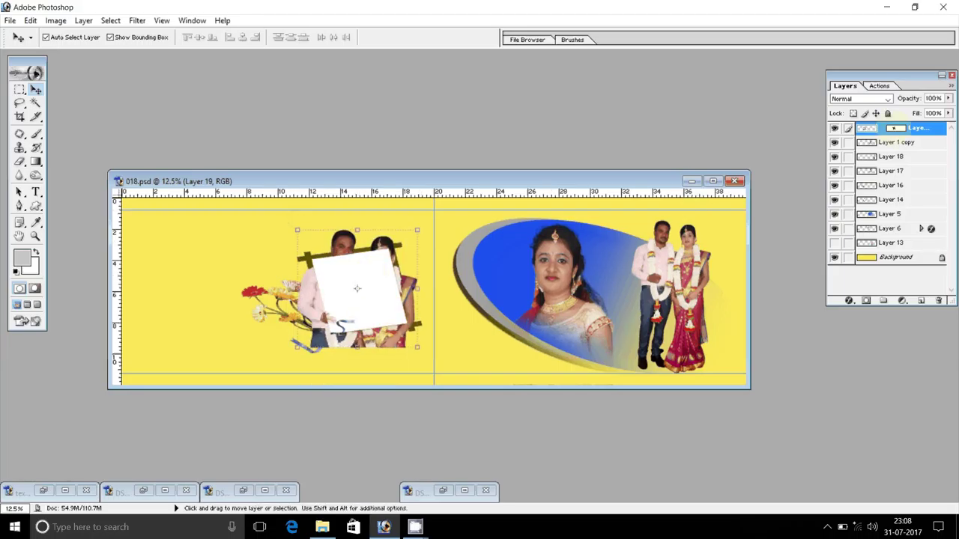
- Activate the pasted couple's layer mask and lower that layer in the stack to just below Layer 6
click(897, 129)
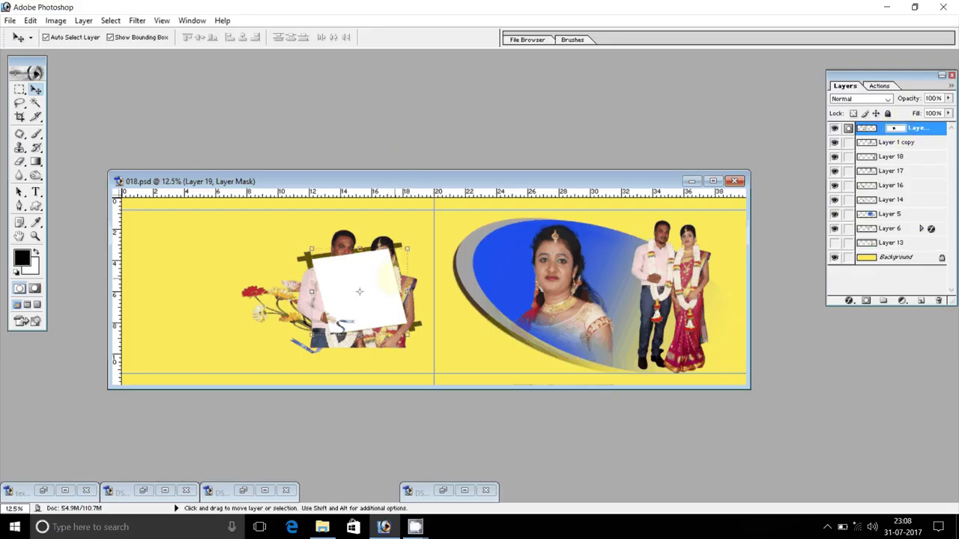
key(ctrl+bracketleft)
key(ctrl+bracketleft)
key(ctrl+bracketleft)
key(ctrl+bracketleft)
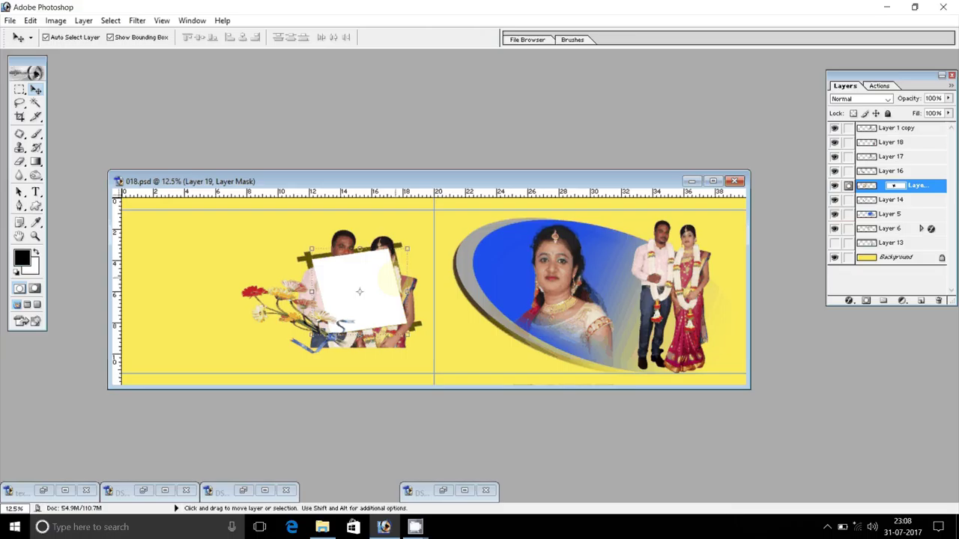
key(ctrl+bracketleft)
key(ctrl+bracketleft)
key(ctrl+bracketleft)
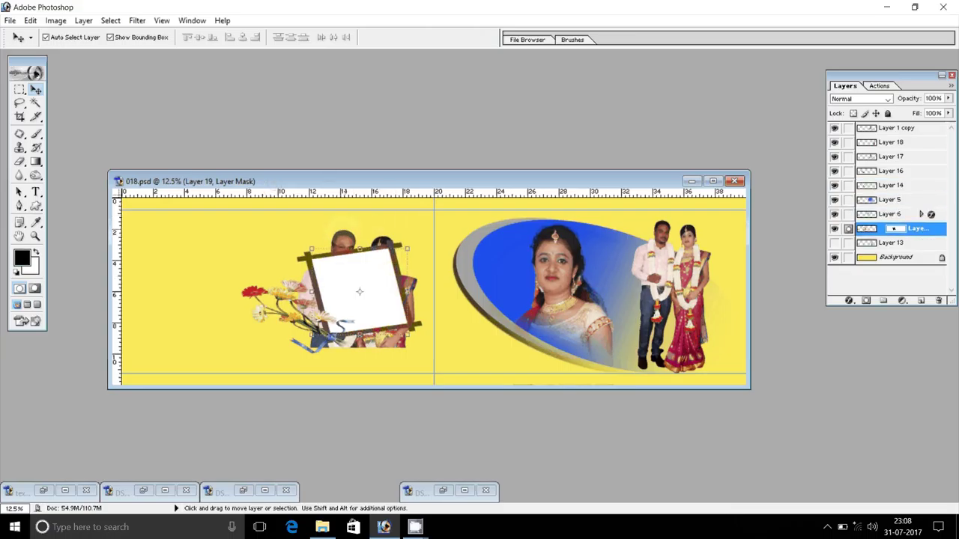
- Raise the masked couple's layer through the stack to just below the topmost Layer 1 copy
key(ctrl+t)
key(Escape)
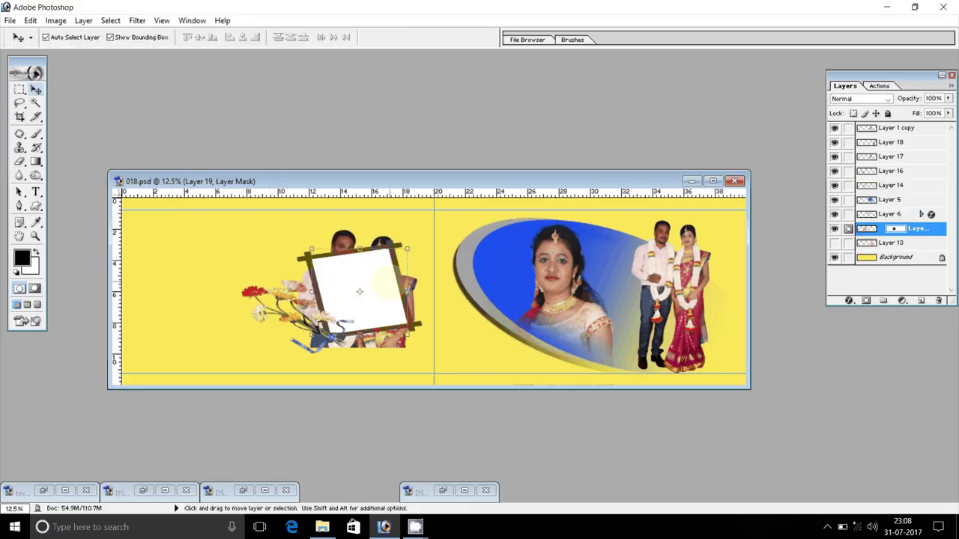
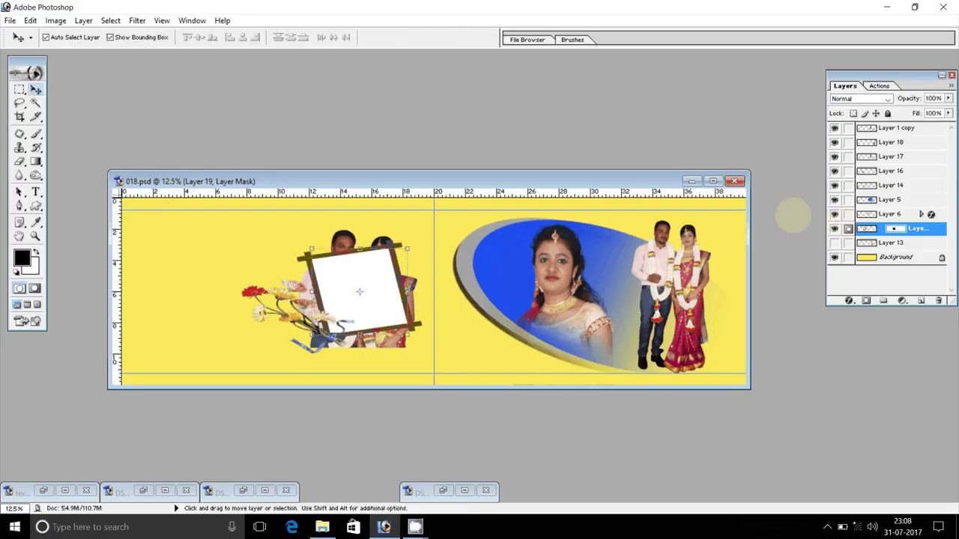
key(ctrl+bracketright)
key(ctrl+bracketright)
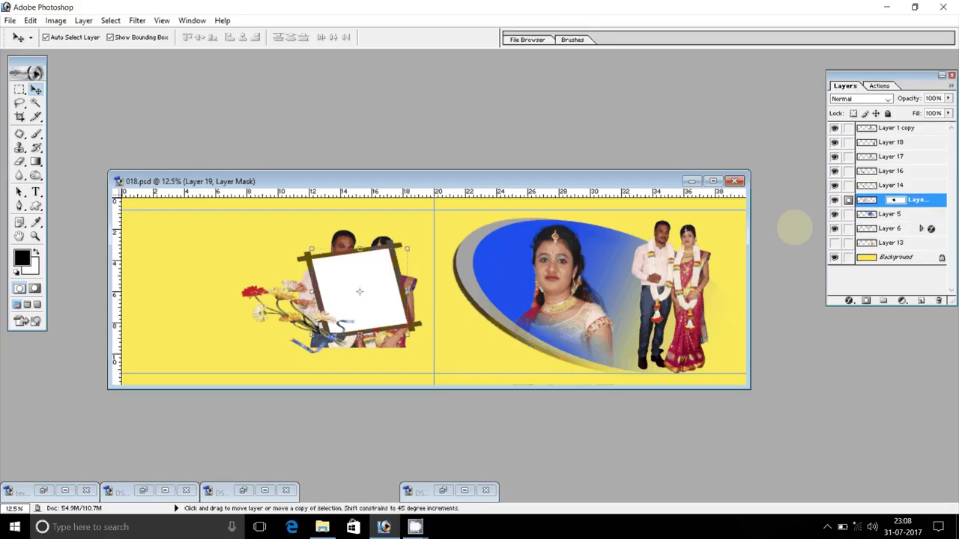
key(ctrl+bracketright)
key(ctrl+bracketright)
key(ctrl+bracketright)
key(ctrl+bracketright)
key(ctrl+bracketright)
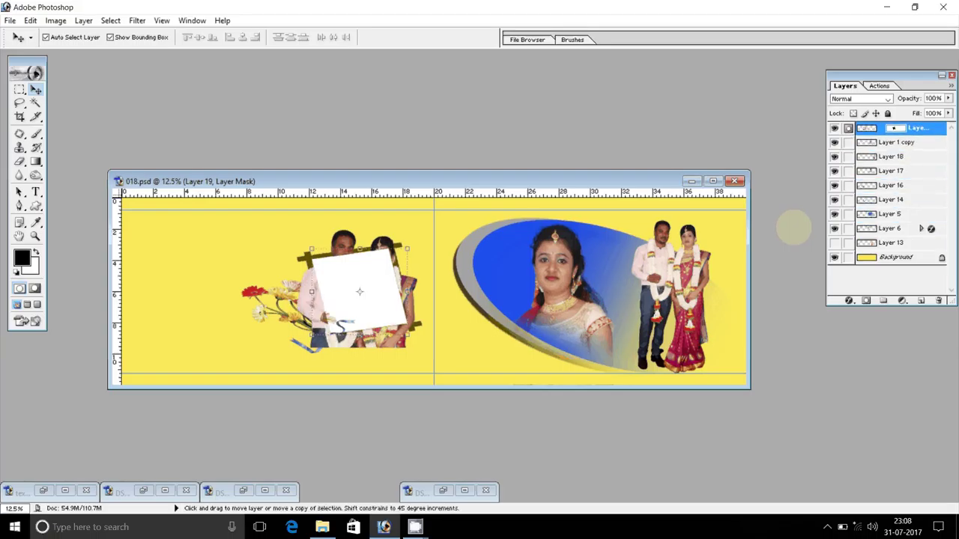
key(ctrl+bracketleft)
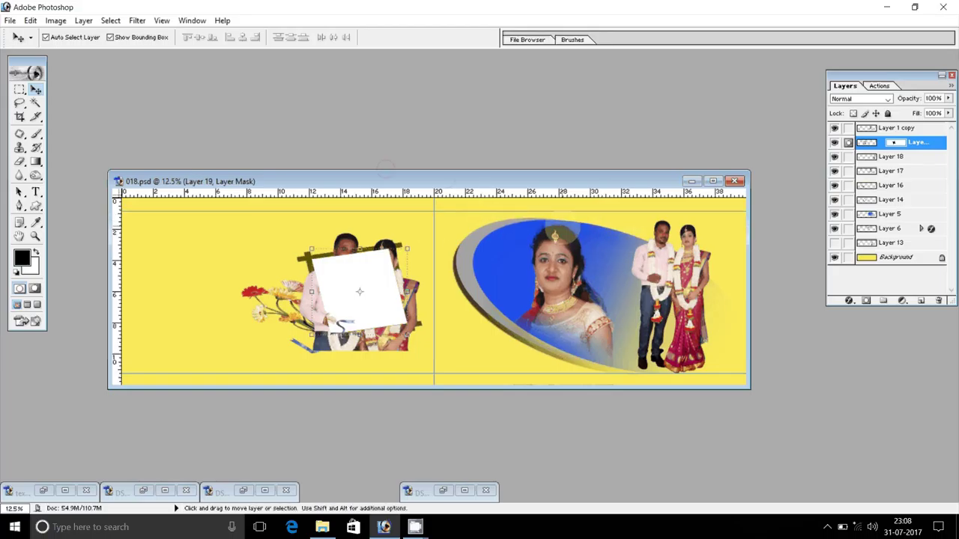
- Shift the couple's layer mask slightly, raise its layer to the top and move the couple image to the left page's outer side
drag(360, 291, 364, 288)
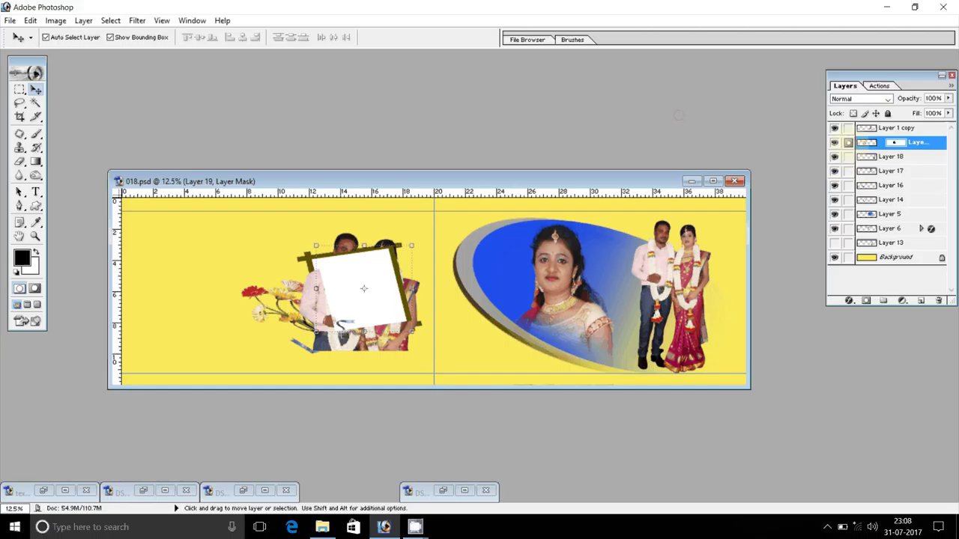
click(866, 143)
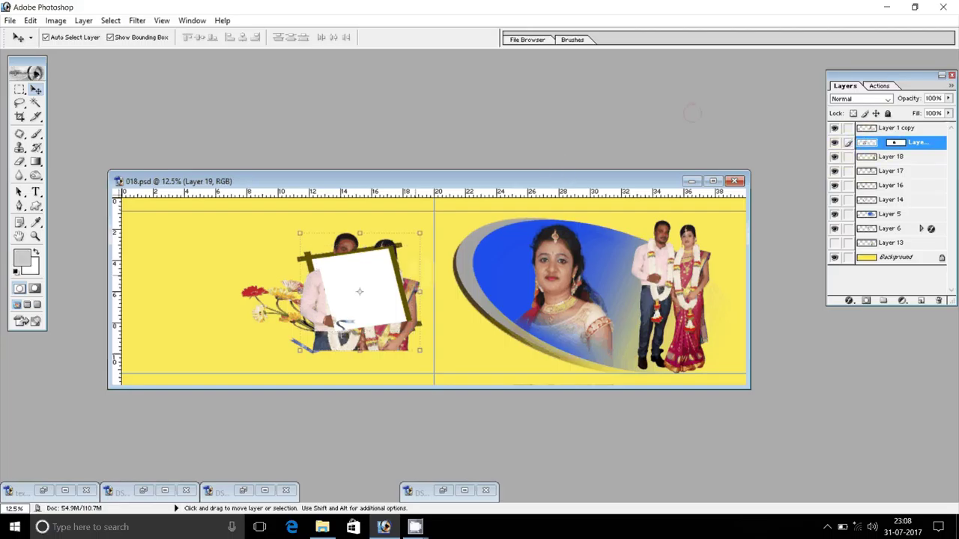
click(560, 261)
click(346, 244)
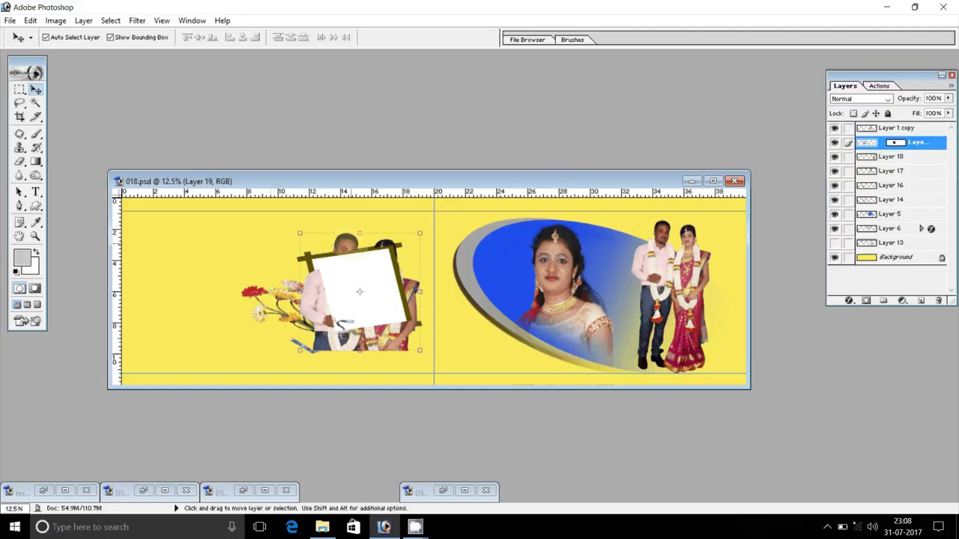
key(ctrl+bracketright)
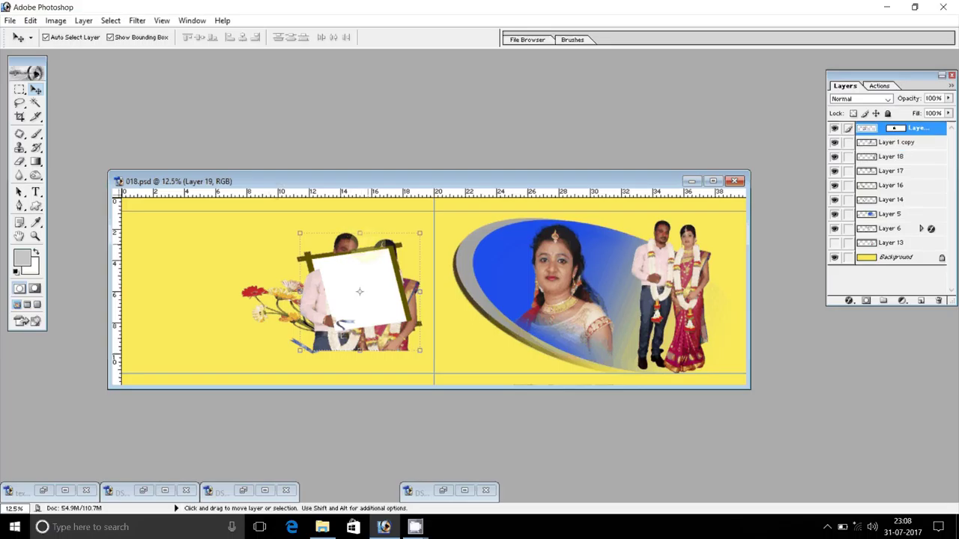
drag(348, 246, 169, 239)
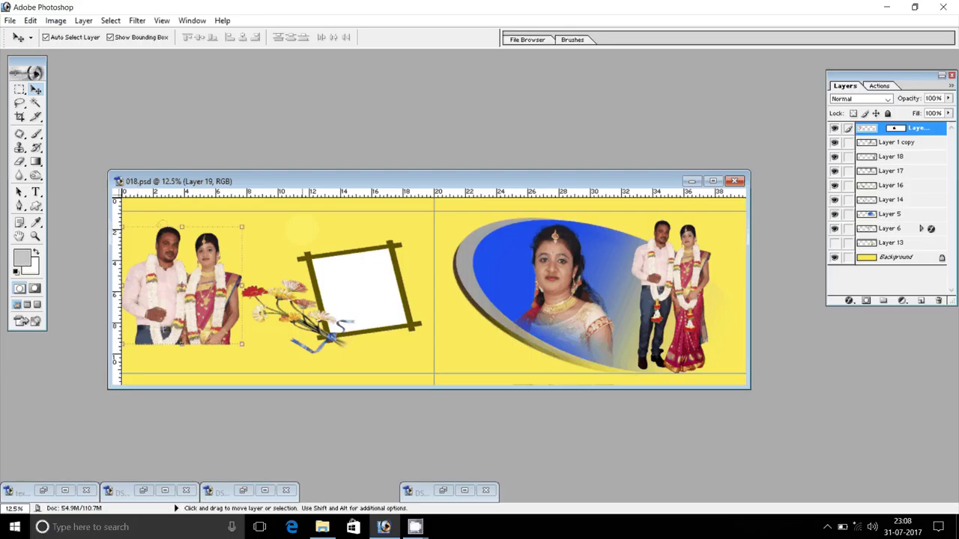
- Paste the copied couple again, place it over the tilted frame, scale it to 84.8% and rotate it counterclockwise to match the frame
key(ctrl+v)
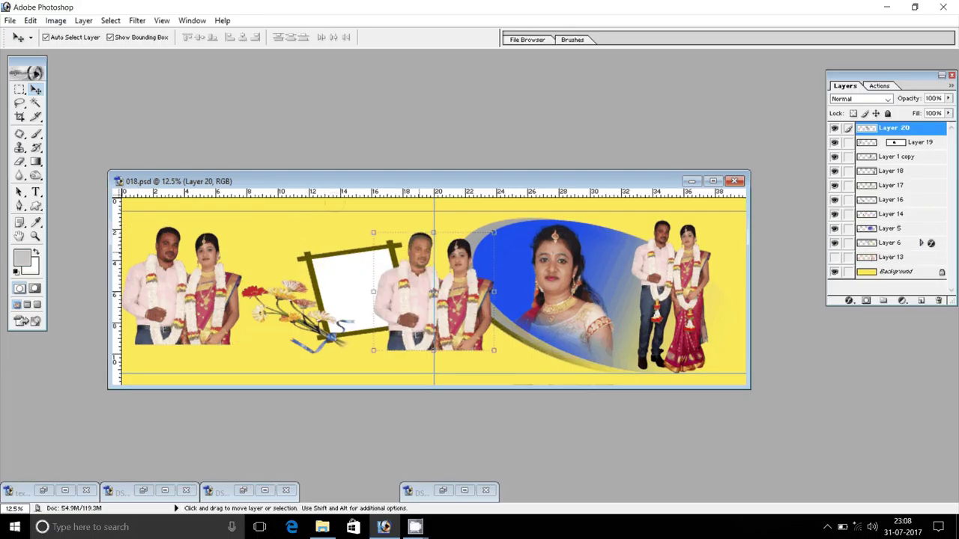
drag(419, 281, 339, 295)
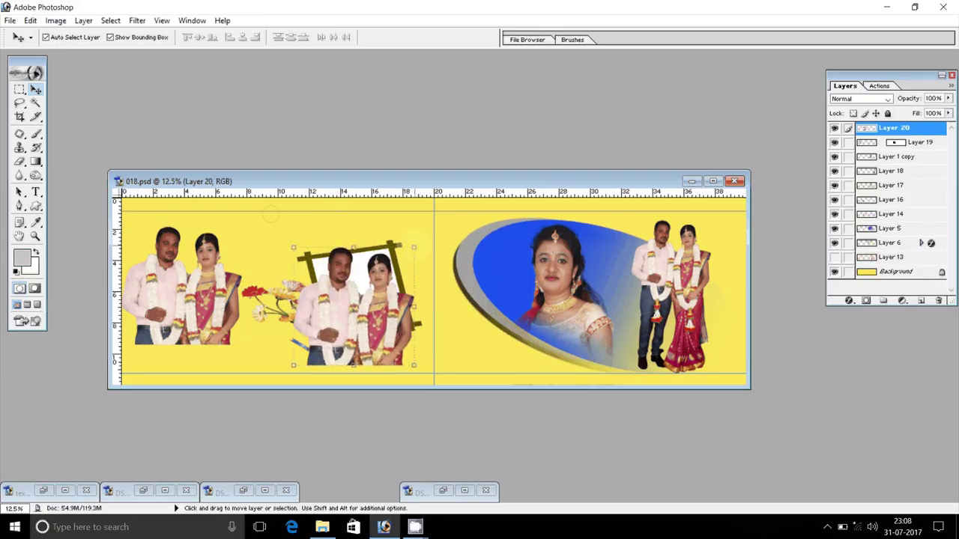
mouse_move(415, 246)
mouse_down()
mouse_move(405, 257)
mouse_move(422, 246)
mouse_up()
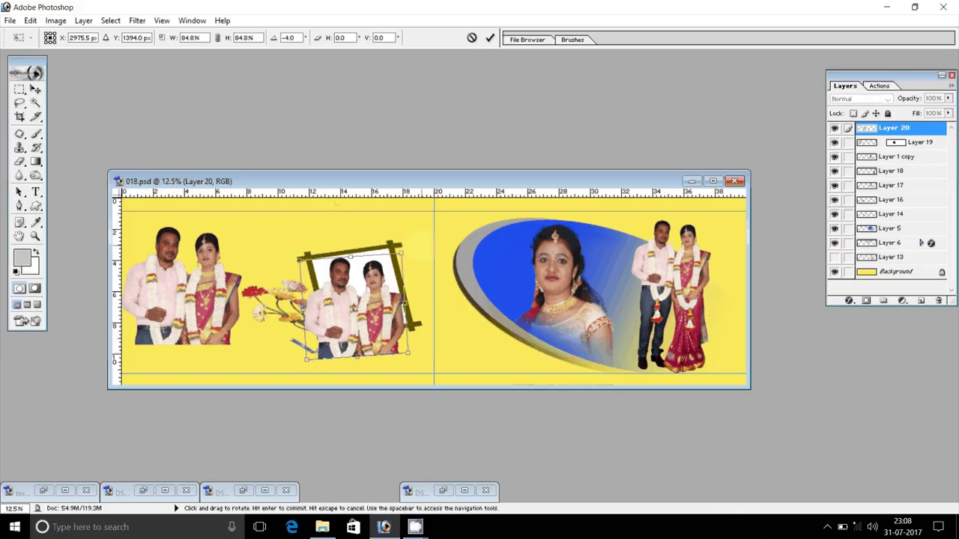
drag(421, 358, 424, 353)
key(Return)
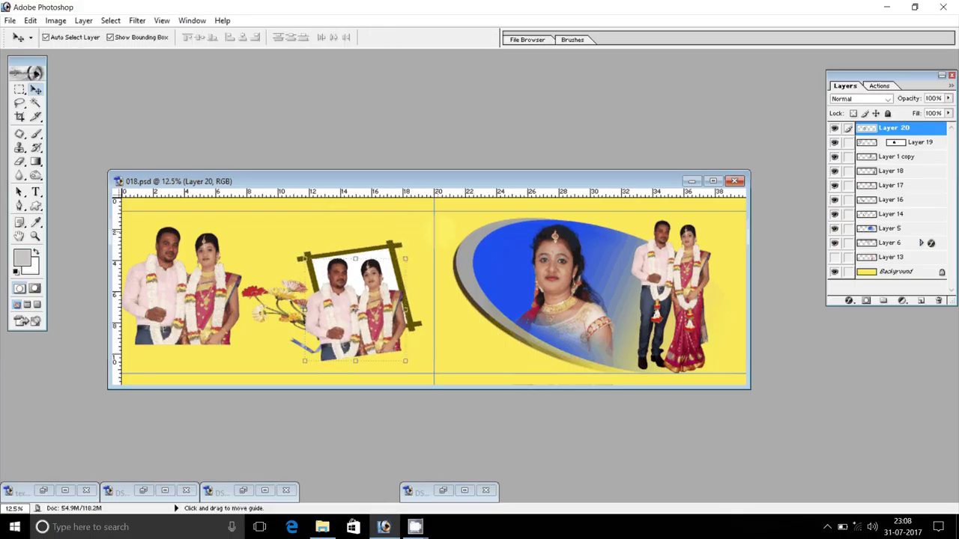
- Erase the lower part of the pasted couple with the Eraser so it fades out inside the tilted frame
key(e)
mouse_move(324, 360)
mouse_down()
mouse_move(401, 348)
mouse_move(439, 306)
mouse_move(458, 315)
mouse_up()
key(v)
- Delete Layer 19, the masked couple standing on the left page
click(184, 285)
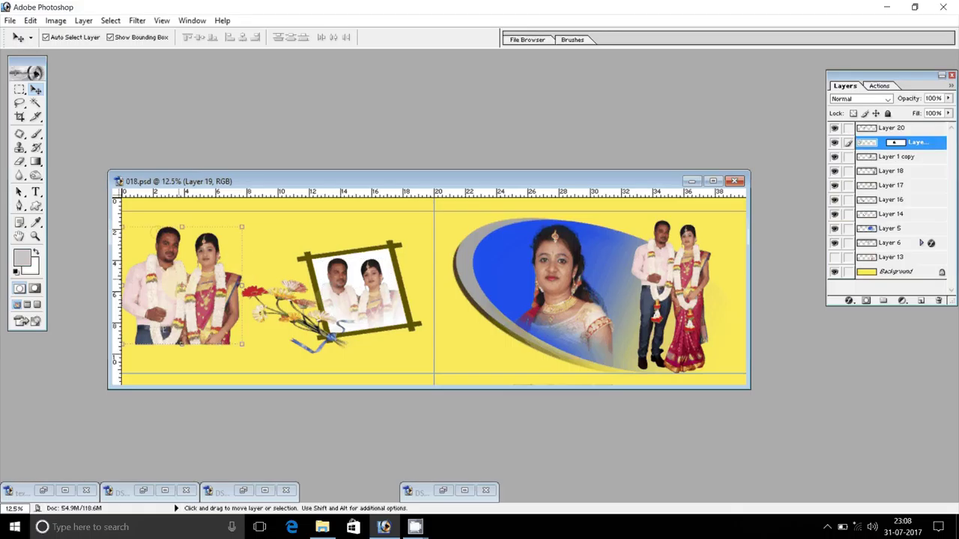
click(938, 301)
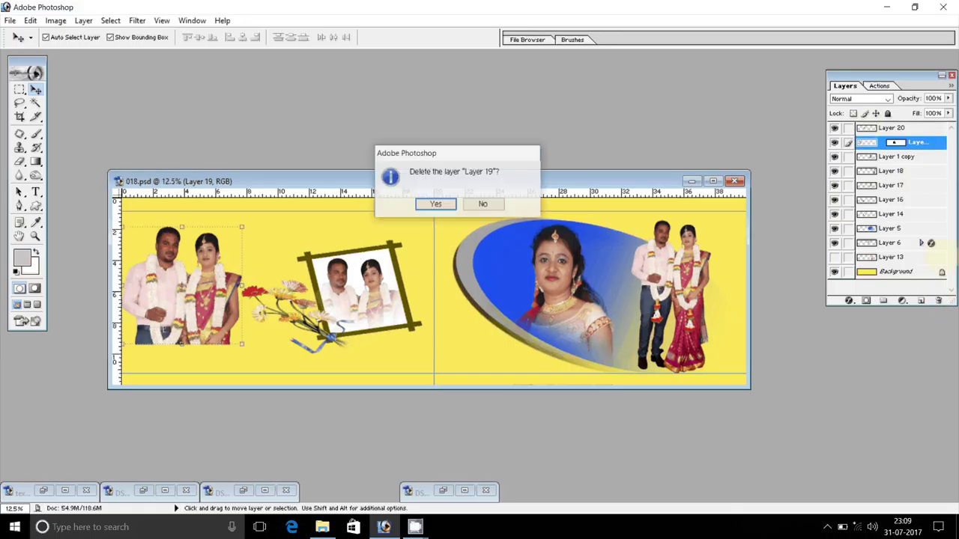
click(434, 203)
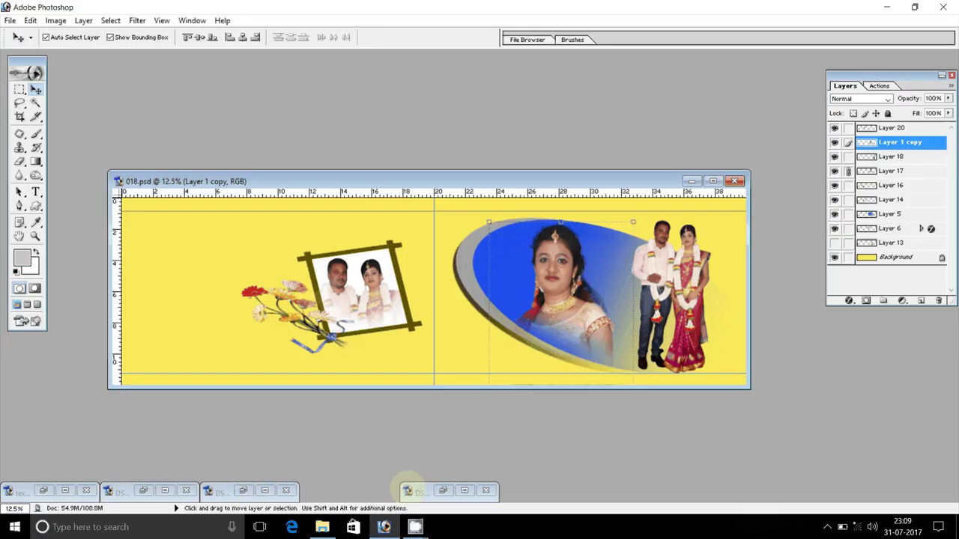
- Bring the full-length bride cut-out from DSC_0713.psd into 018.psd and place it on the left page, left of the flowers
click(443, 491)
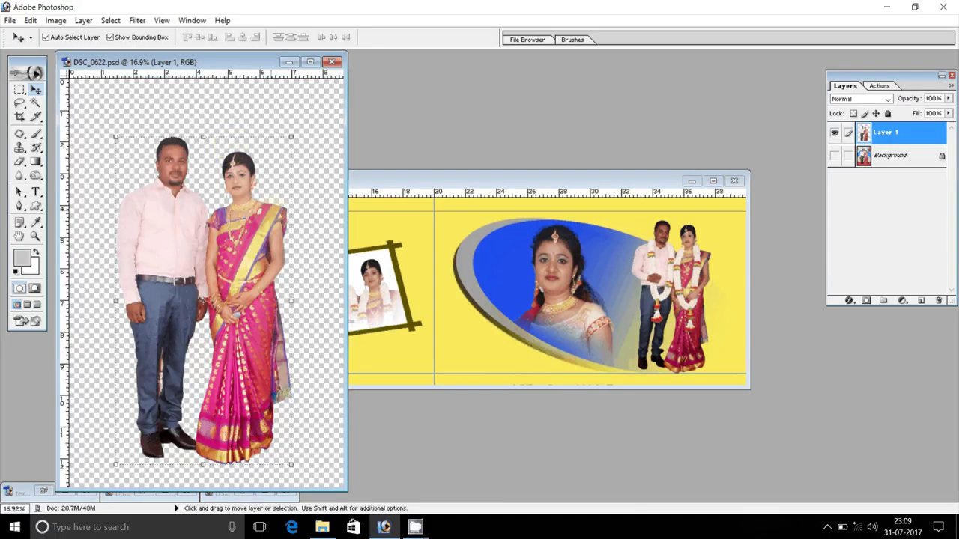
click(289, 62)
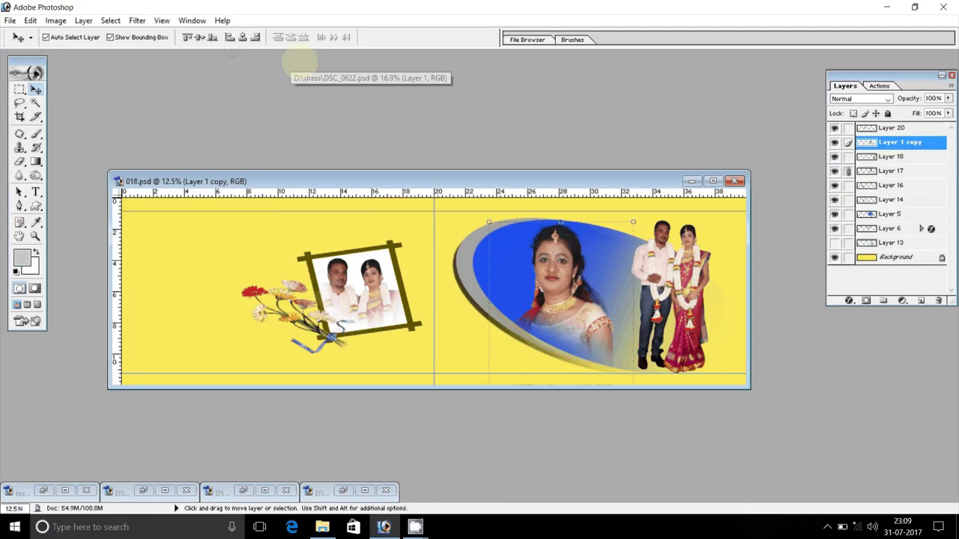
click(238, 490)
drag(404, 193, 218, 237)
drag(191, 311, 208, 332)
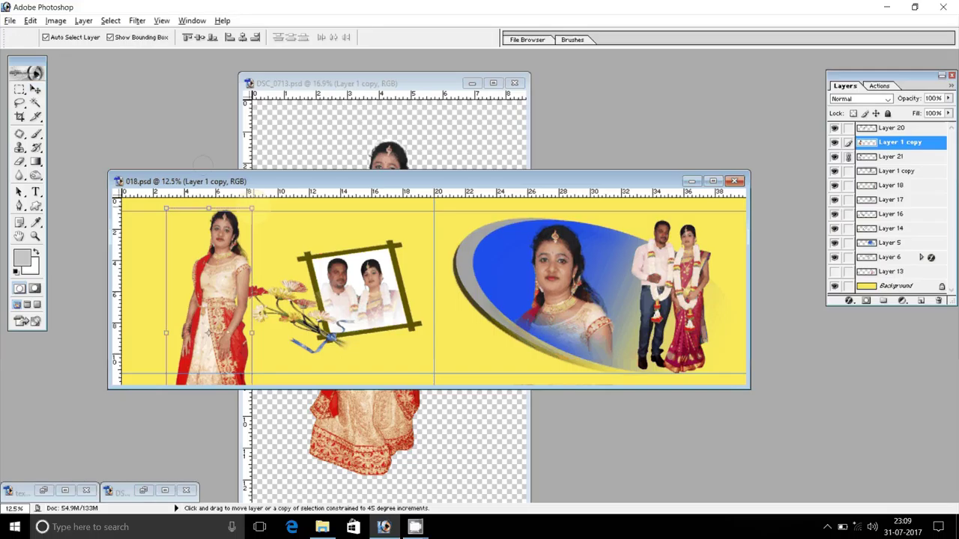
- Scale the full-length bride to 72.1%, rotate her slightly counterclockwise and move her up within the left page
drag(252, 208, 240, 243)
drag(260, 231, 254, 228)
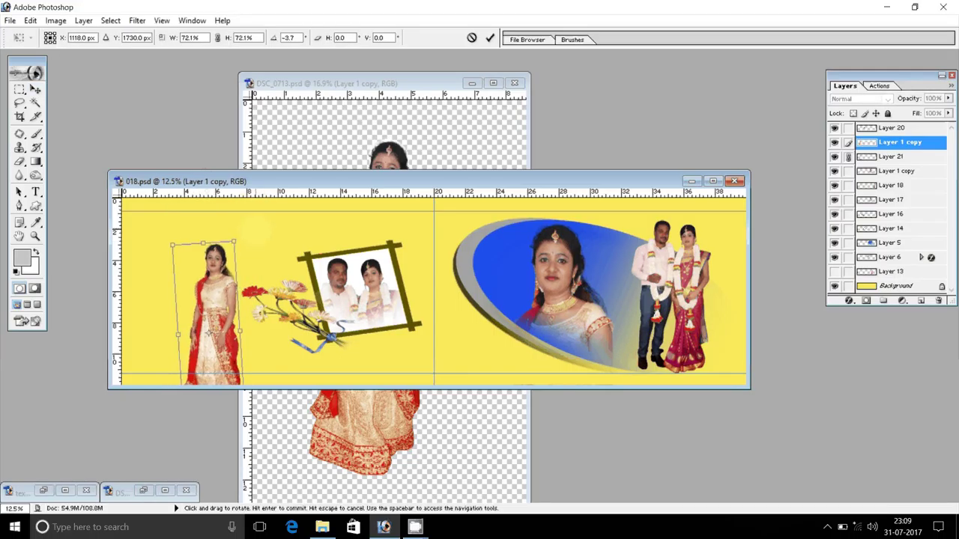
key(Return)
drag(208, 332, 213, 286)
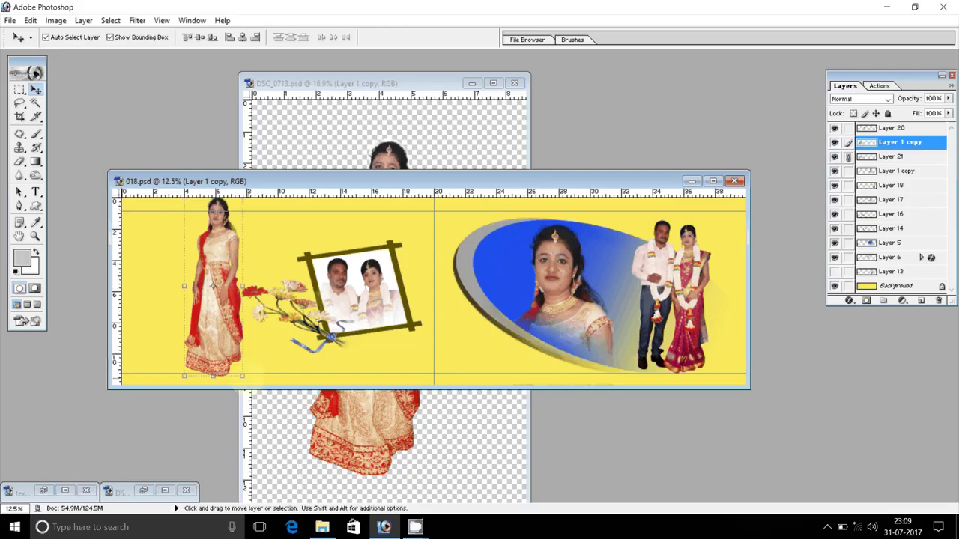
key(shift+alt)
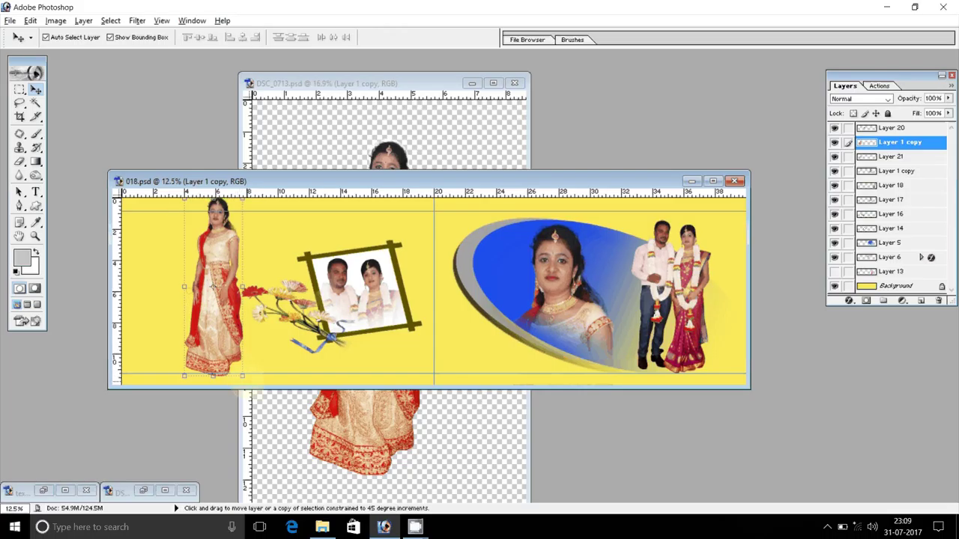
drag(242, 376, 239, 363)
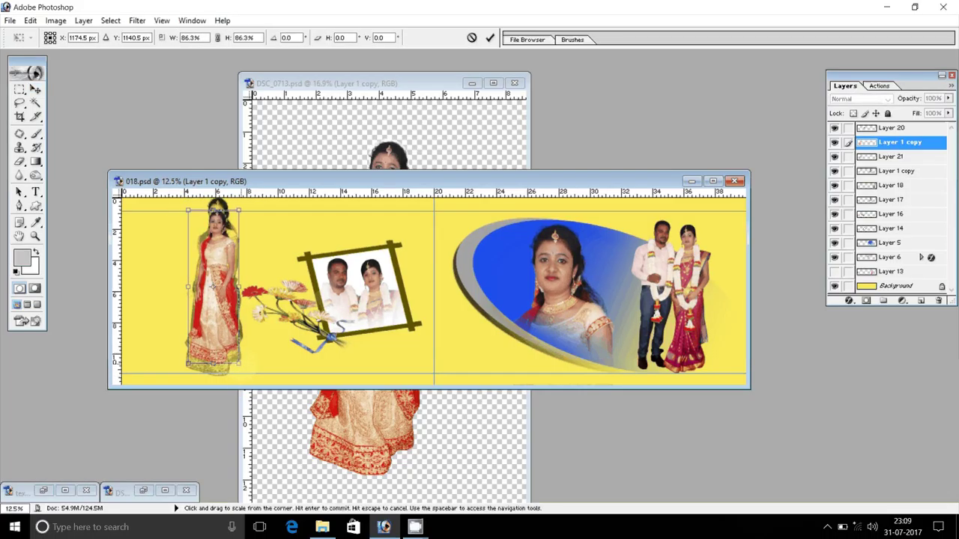
key(Escape)
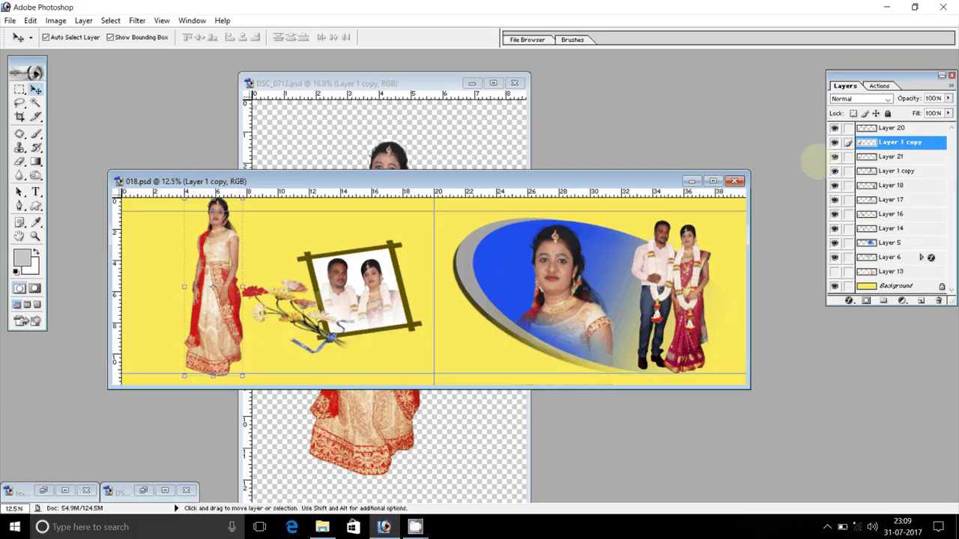
- Scale the full-length bride down further and place her just left of the flowers, between the page's horizontal guides
drag(213, 287, 211, 333)
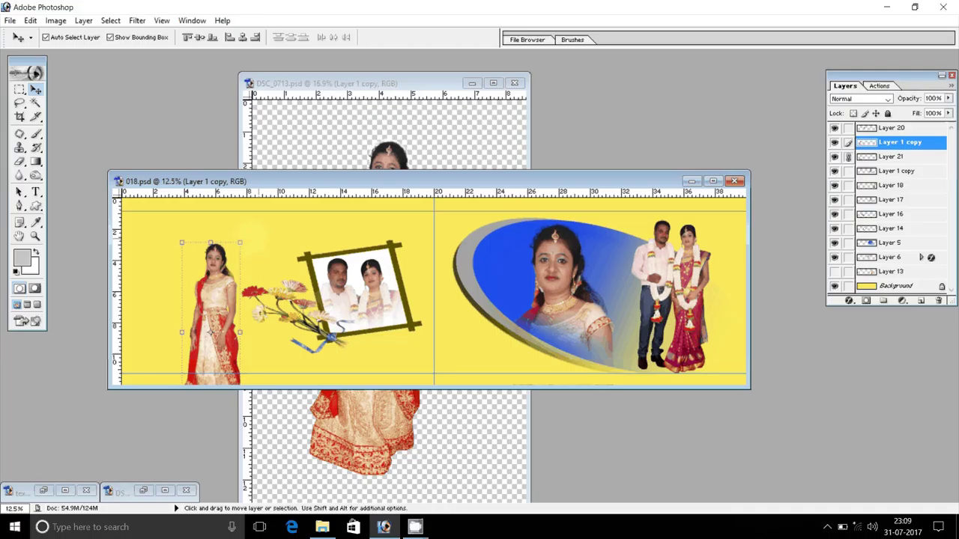
mouse_move(240, 242)
mouse_down()
mouse_move(233, 263)
mouse_move(243, 251)
mouse_up()
key(Return)
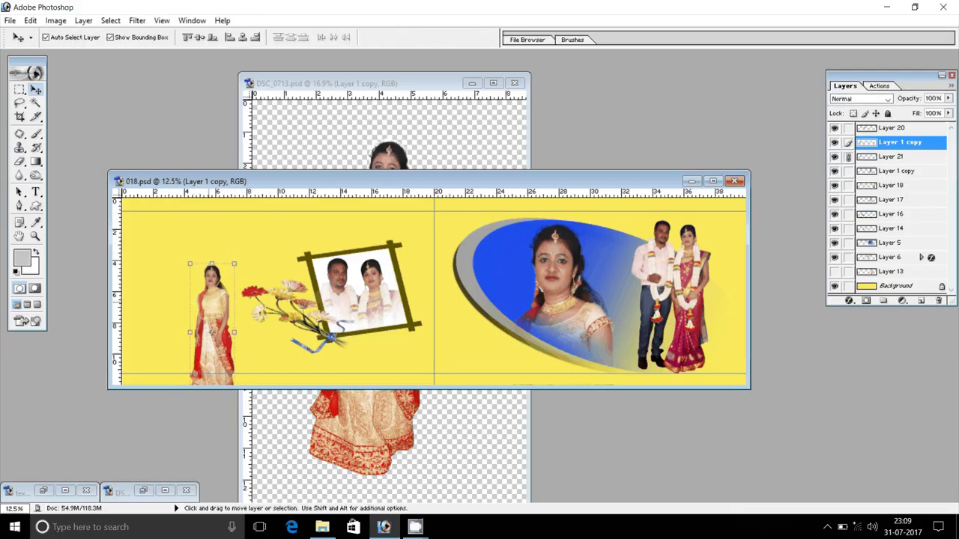
drag(212, 330, 224, 289)
- Bring the groom in the blue kurta from DSC_0734.psd into 018.psd and place him left of the full-length bride
click(146, 443)
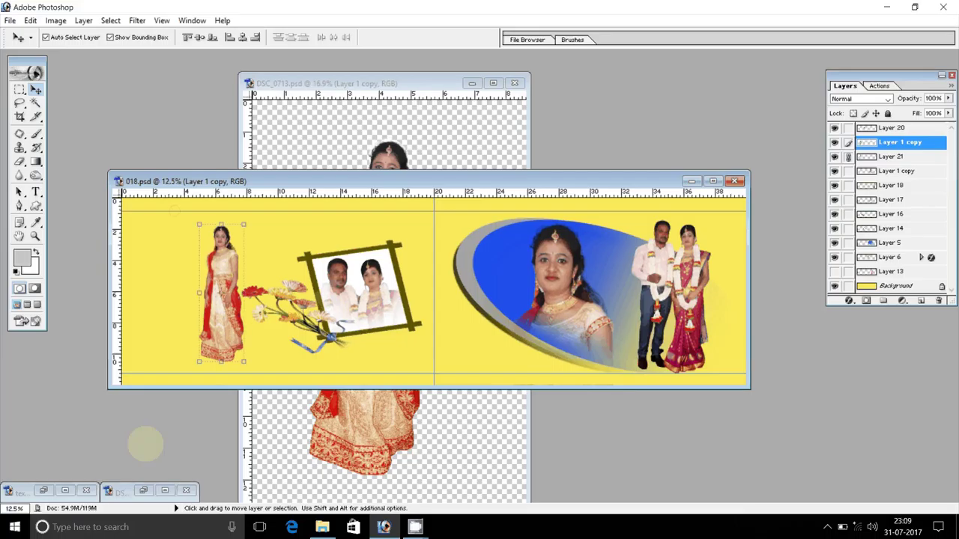
click(144, 491)
click(208, 155)
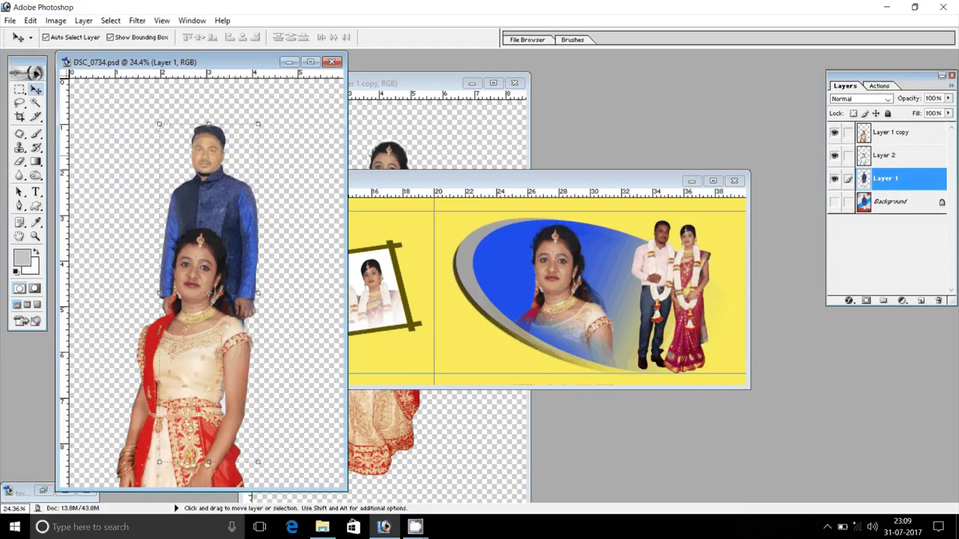
drag(214, 217, 188, 298)
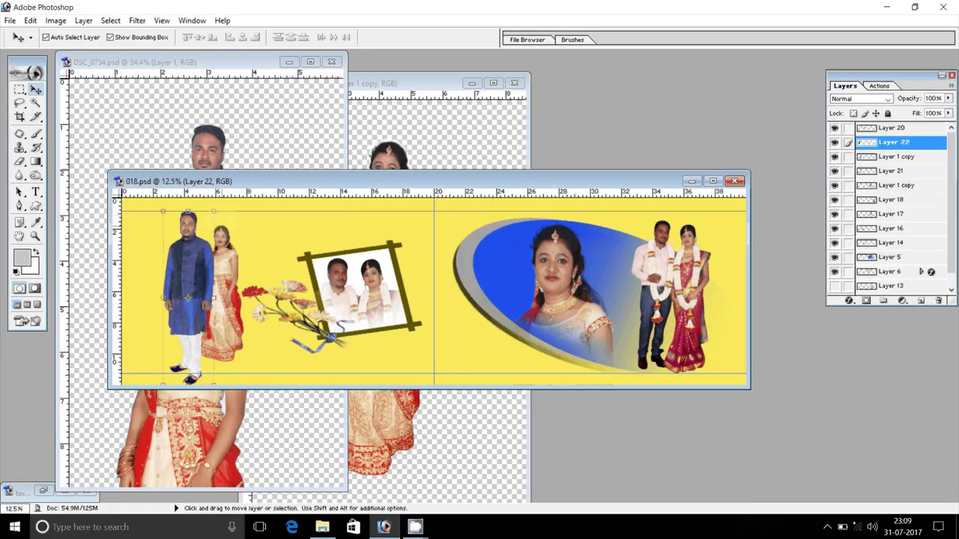
- Scale the groom to 82.2%, flip him horizontally and move him close beside the bride on the left page
drag(213, 211, 209, 227)
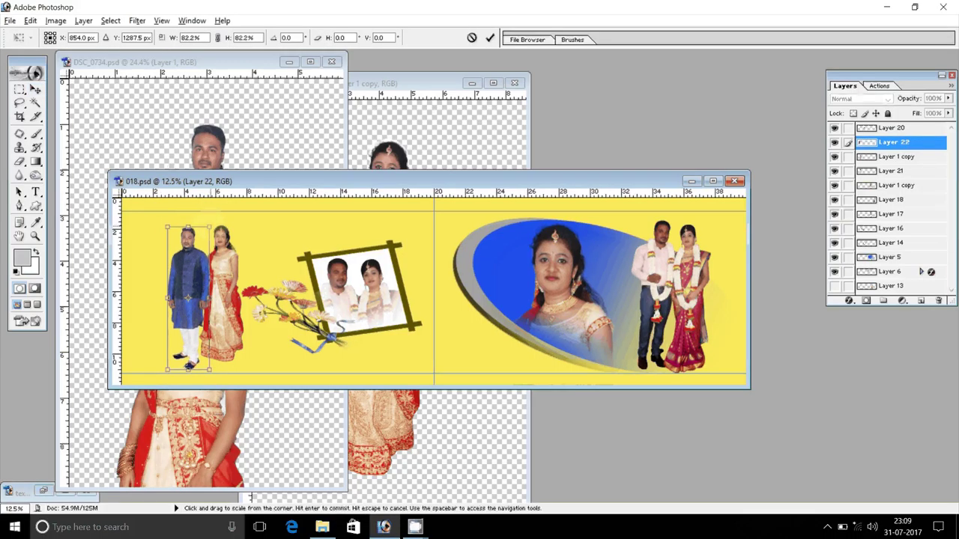
right_click(247, 214)
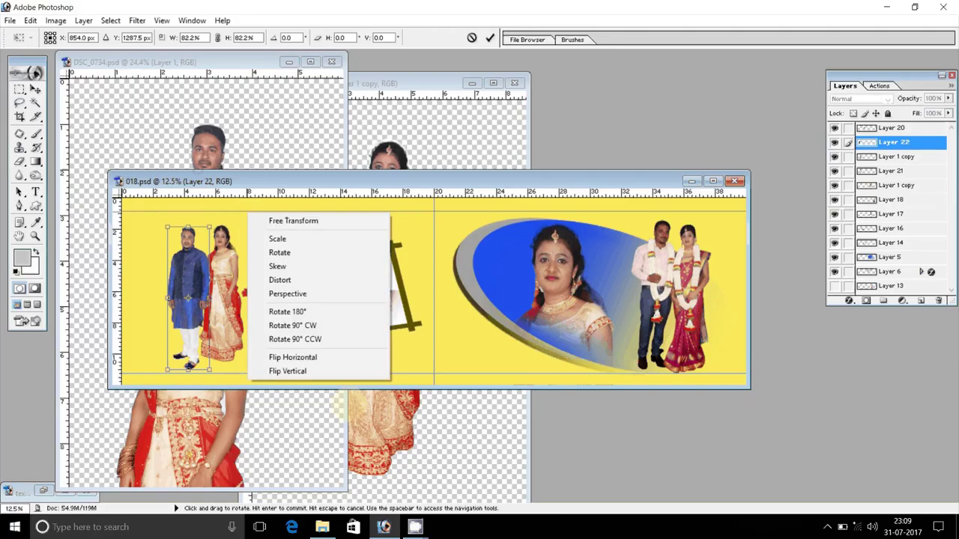
click(299, 359)
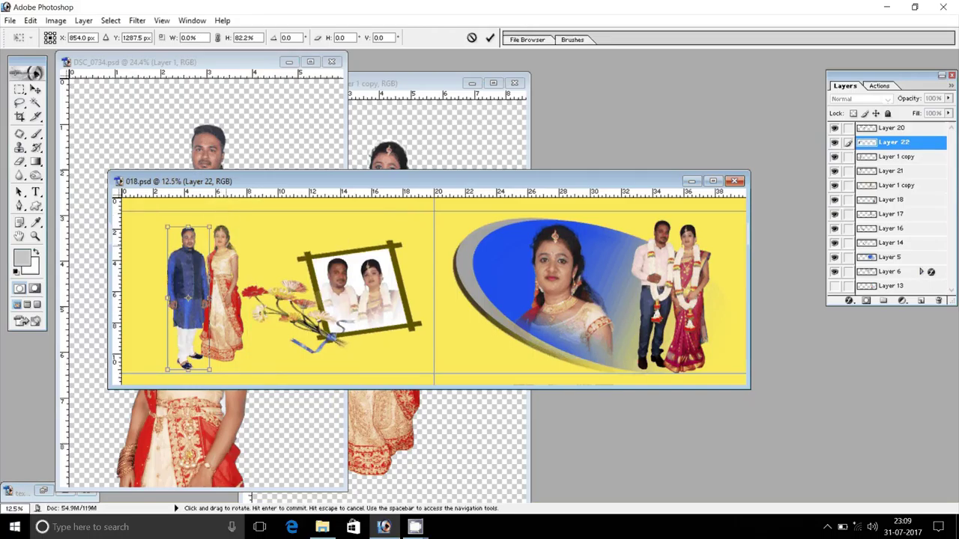
key(Return)
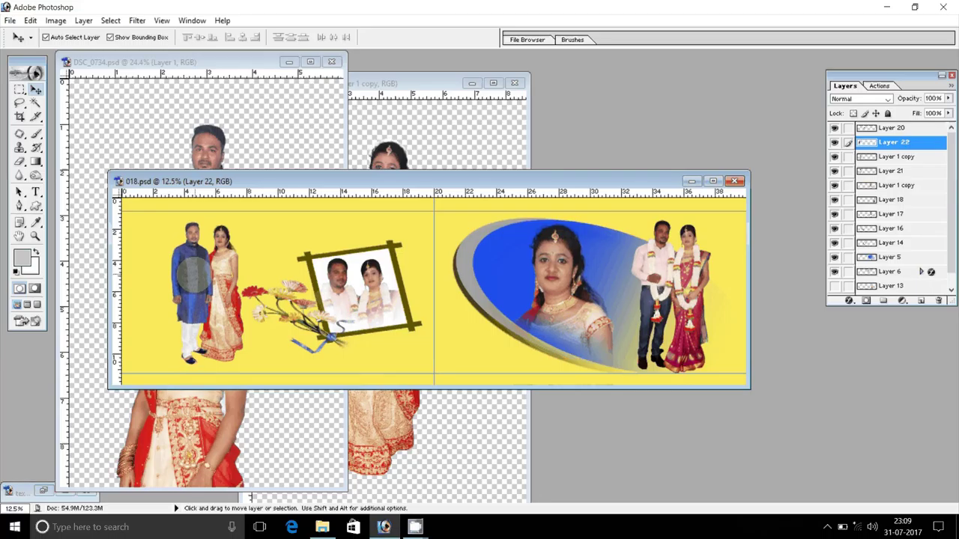
drag(194, 275, 195, 276)
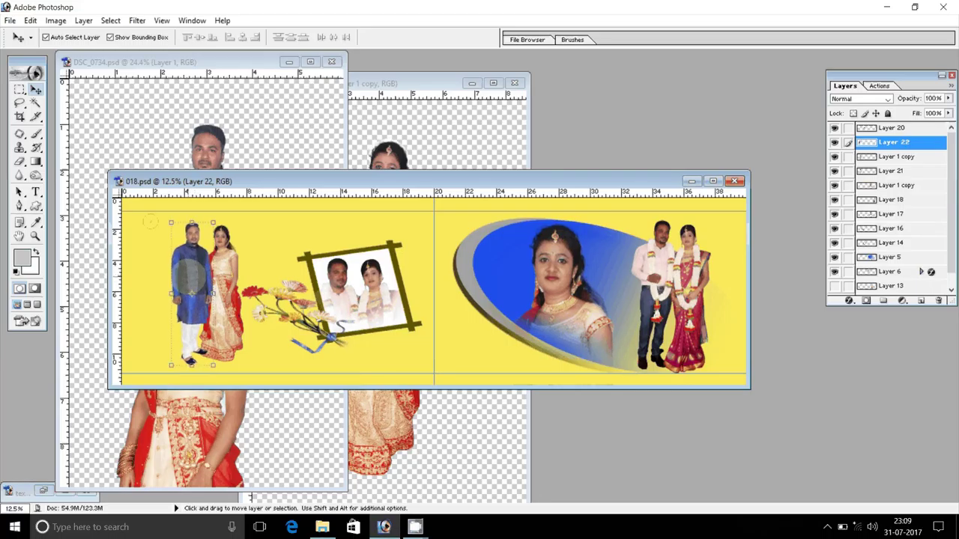
- Shift the groom in the blue kurta slightly left and behind the bride in the layer order, and link the couple's layers
drag(190, 276, 186, 278)
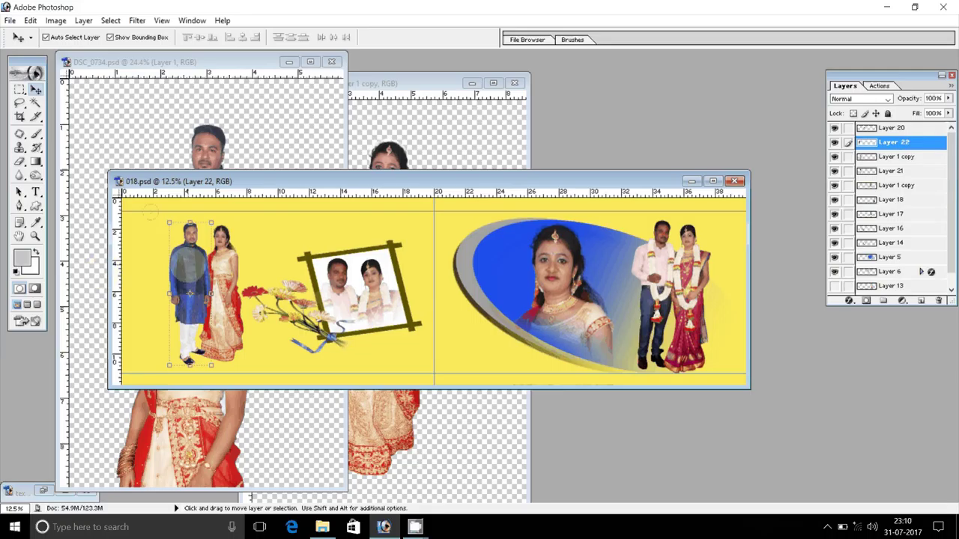
key(ctrl+bracketleft)
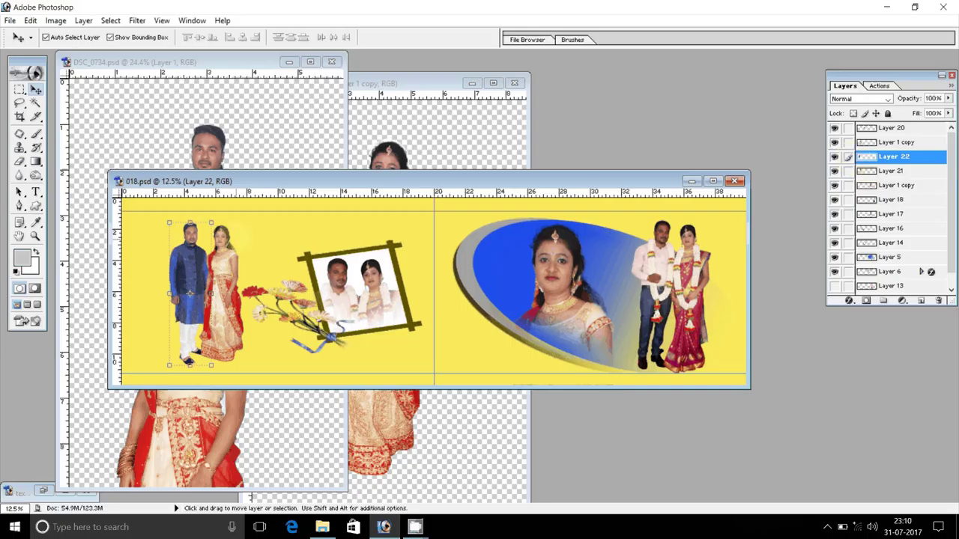
click(225, 271)
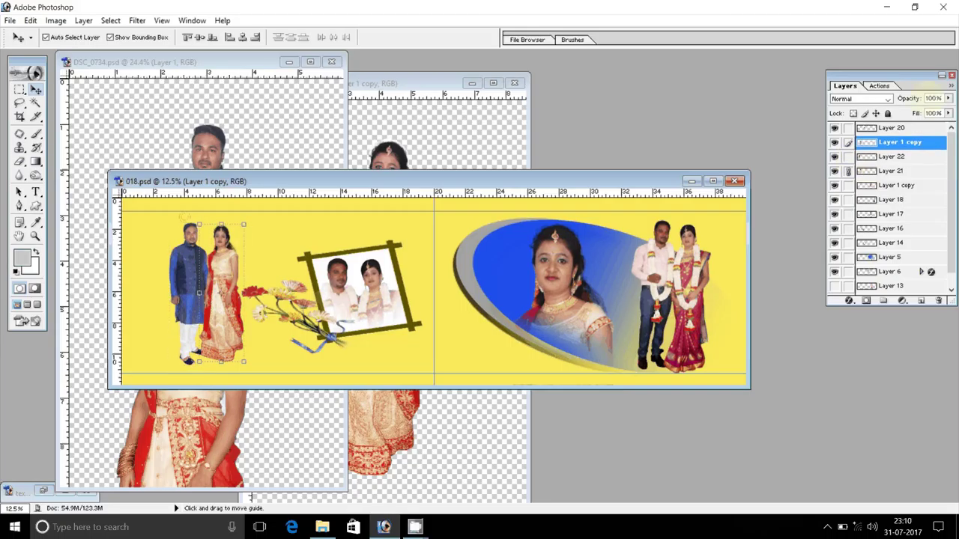
click(849, 156)
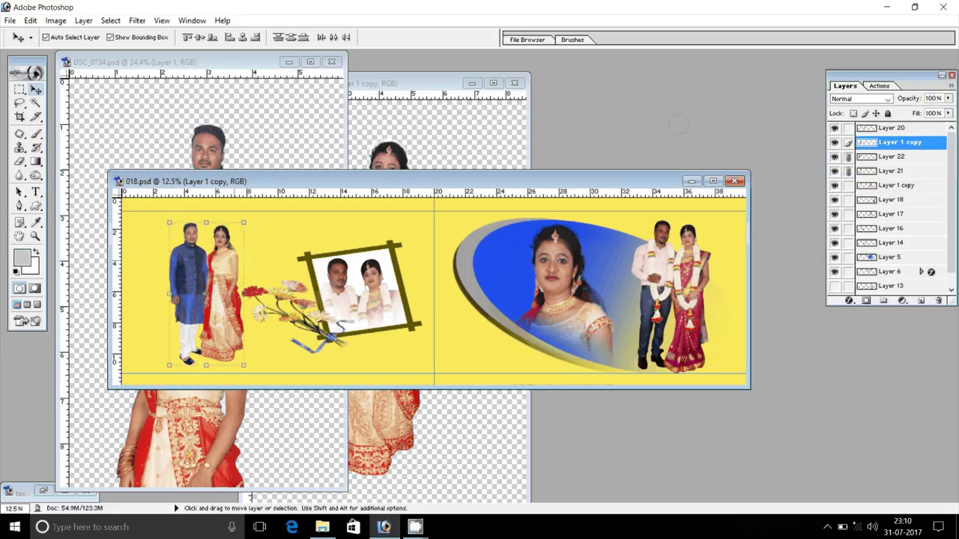
- Swap the two full-length couples between the pages and set the garlanded couple between the left page's horizontal guides
drag(627, 228, 322, 270)
drag(202, 292, 670, 292)
drag(352, 326, 198, 295)
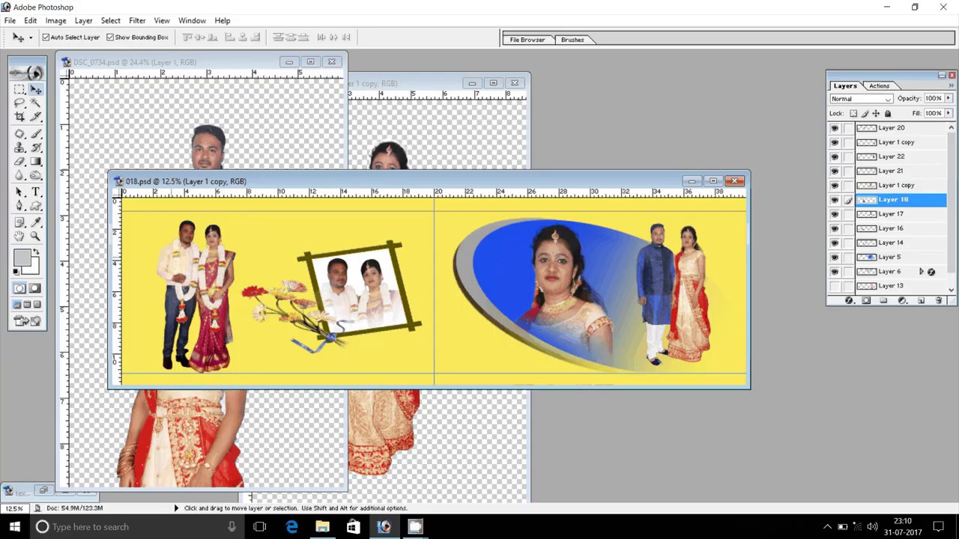
drag(171, 267, 169, 258)
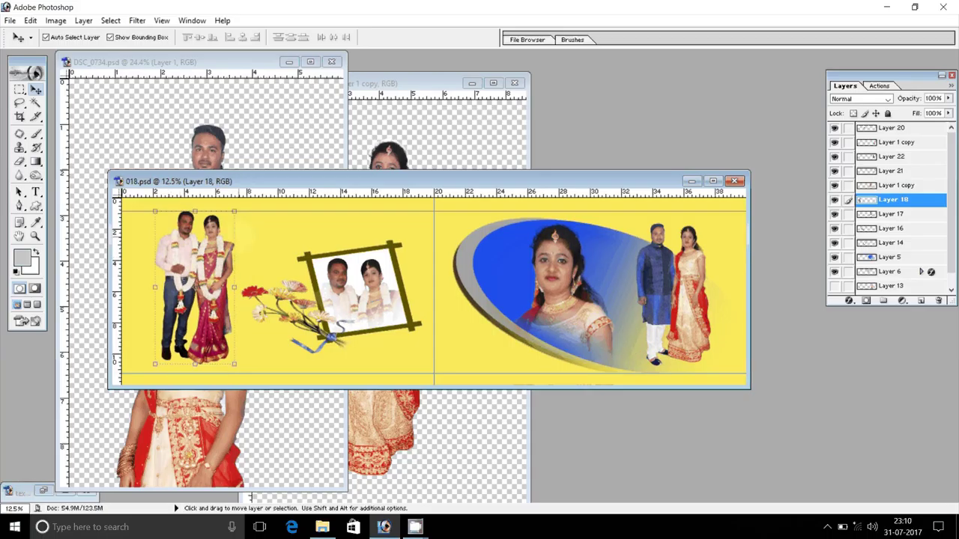
key(shift+Down)
key(shift+Down)
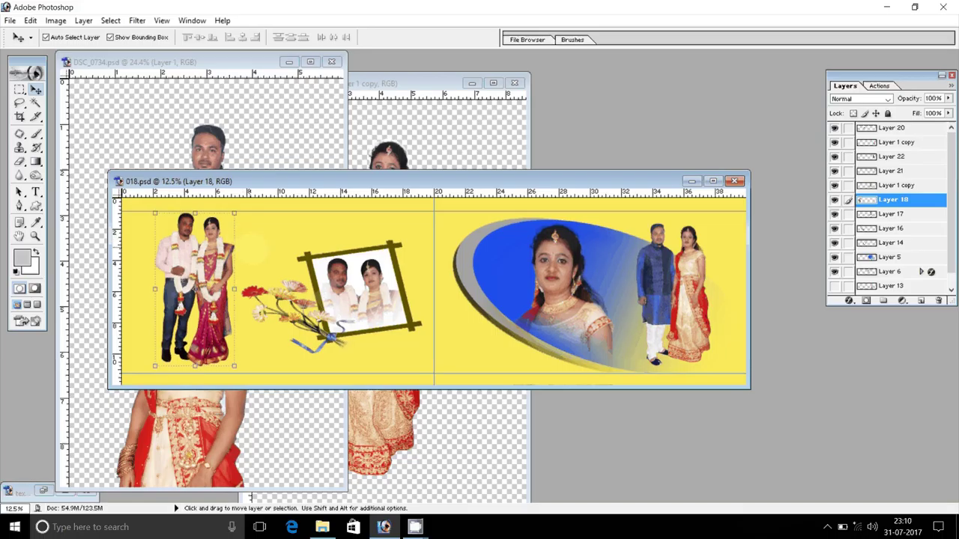
key(shift+Down)
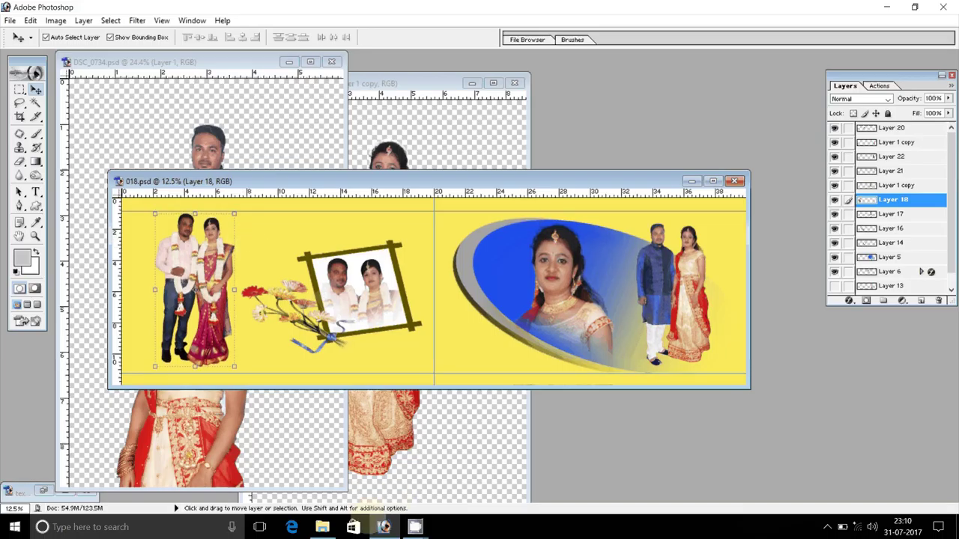
- In text.psd, set the font of the couple's names to AR DECODE
double_click(32, 491)
drag(568, 77, 559, 143)
click(35, 192)
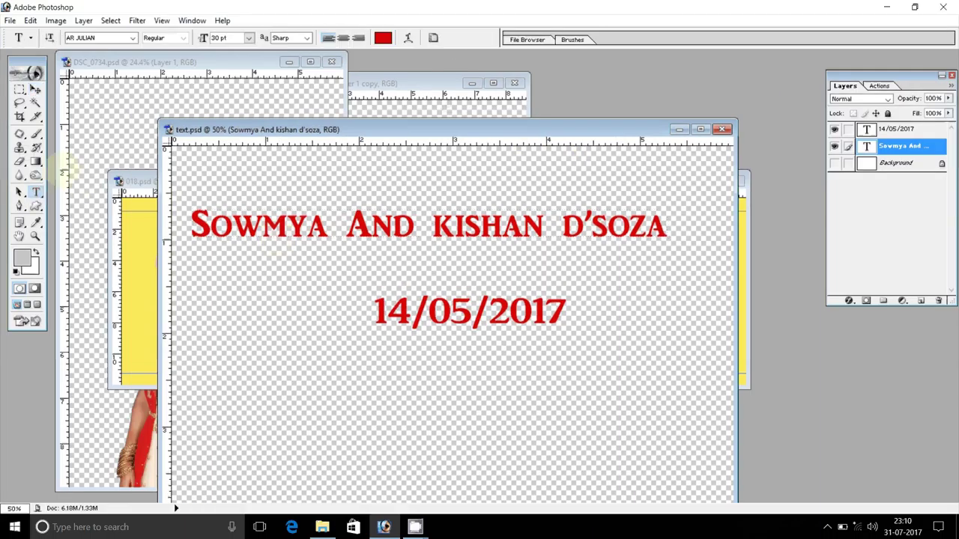
click(131, 38)
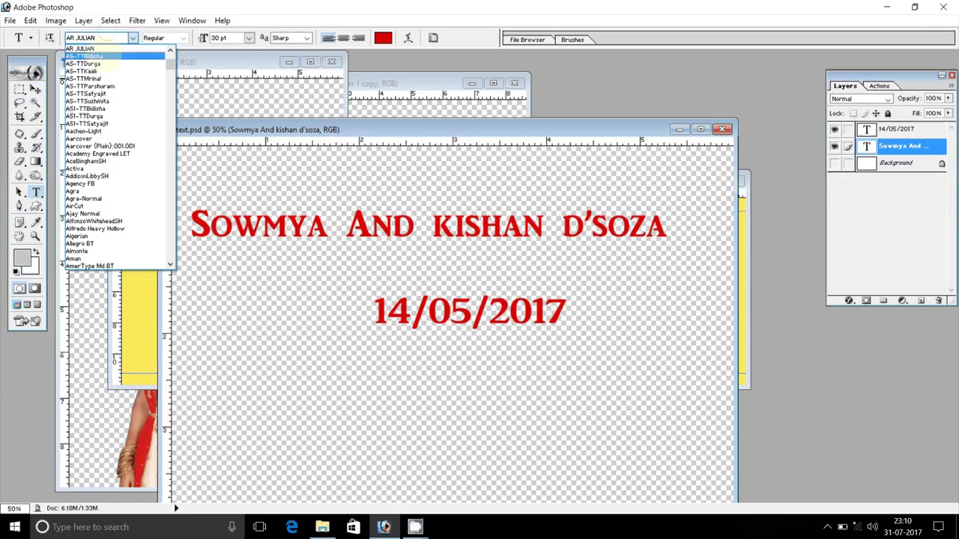
click(104, 58)
key(ctrl+z)
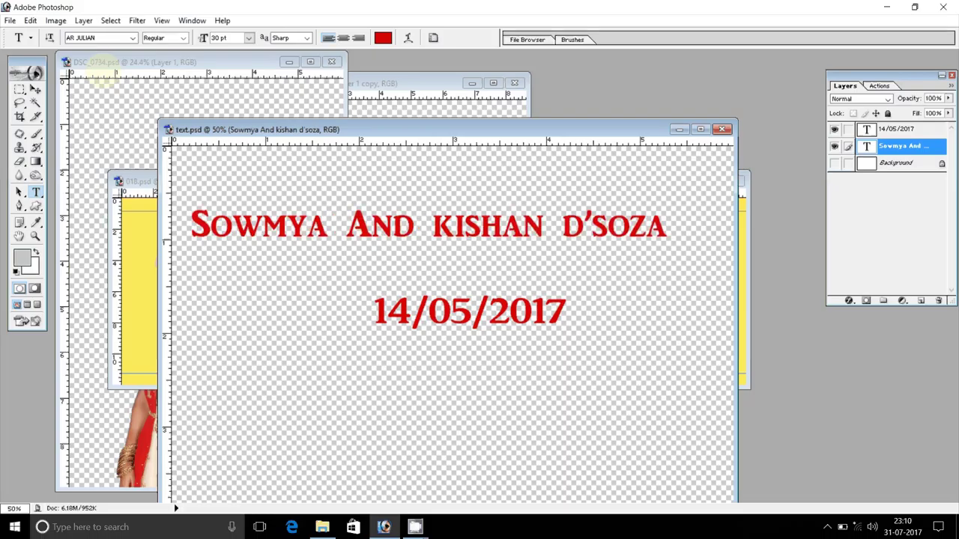
key(Up)
key(Up)
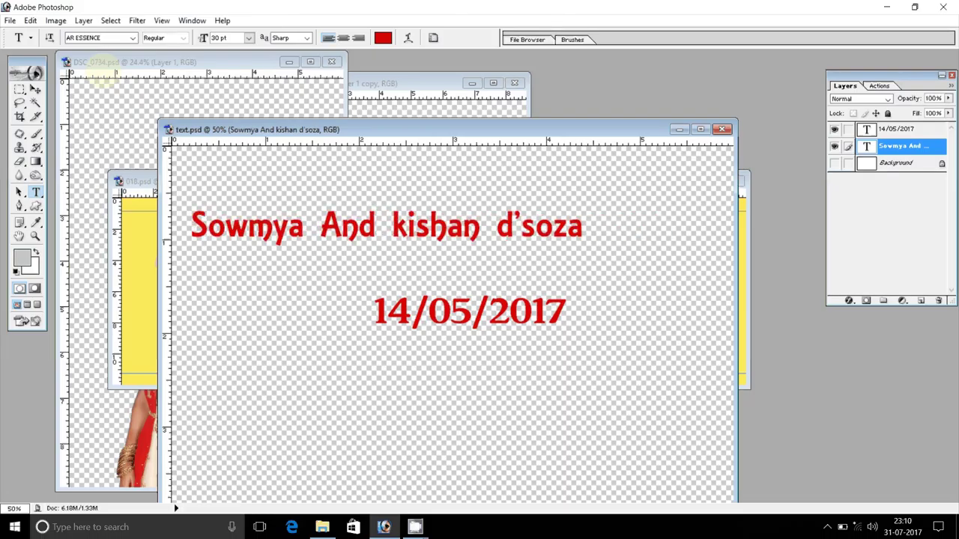
key(Up)
key(Up)
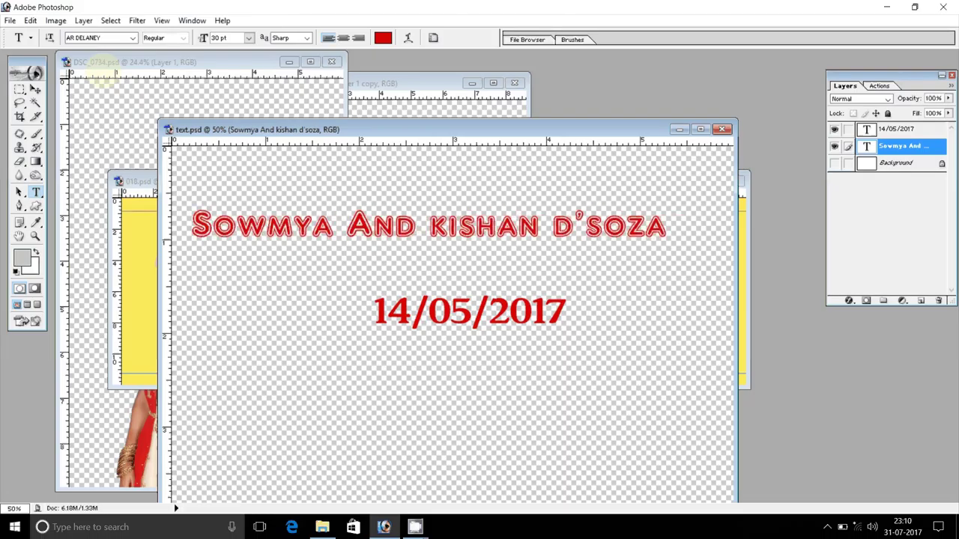
key(Up)
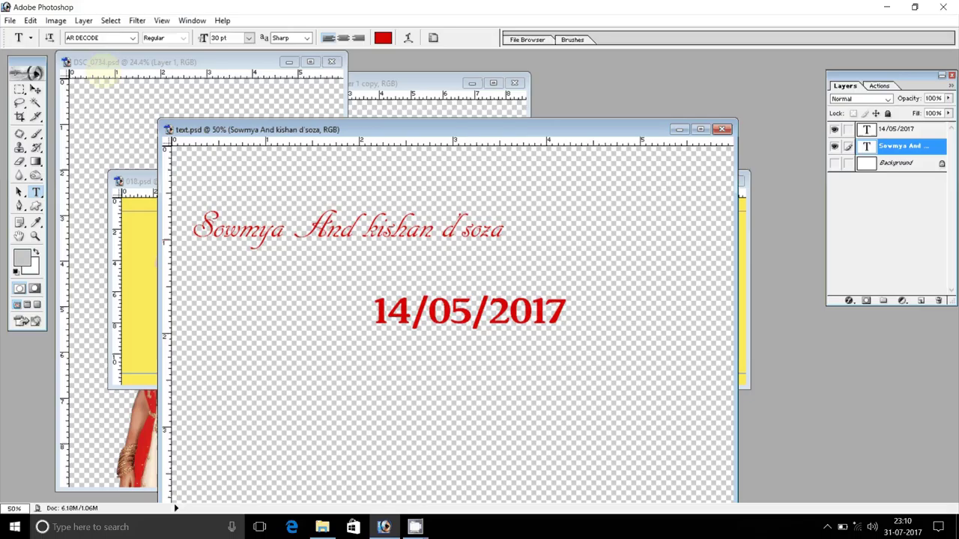
- Copy the text layer with the couple's names from text.psd into 018.psd
click(35, 89)
drag(511, 129, 323, 100)
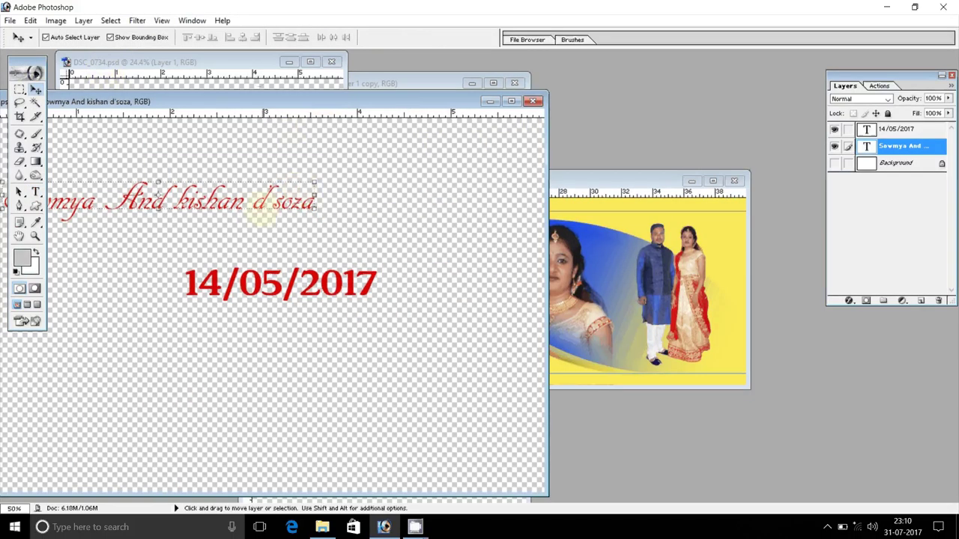
drag(262, 214, 598, 297)
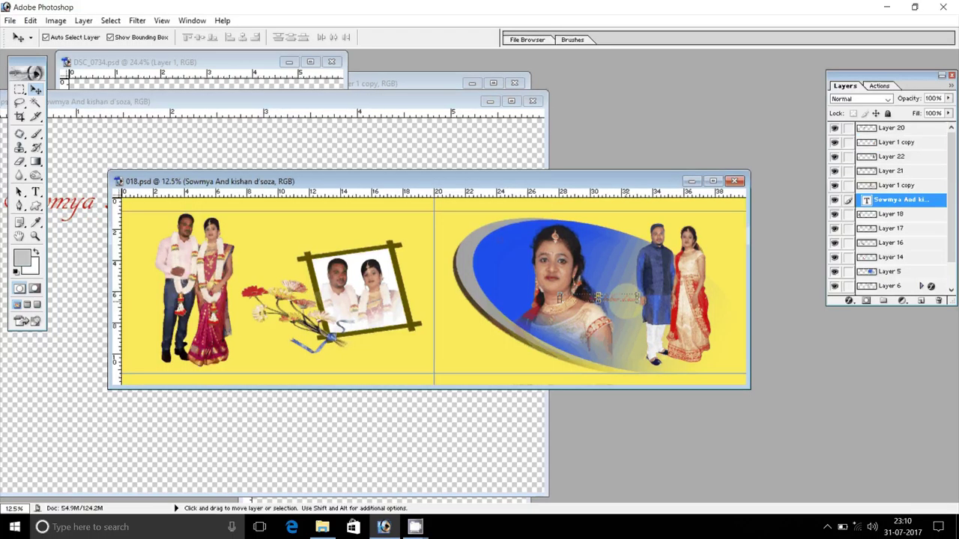
- Stretch the couple's names to 165.9% height and place them below the blue oval's lower-left edge
key(ctrl+t)
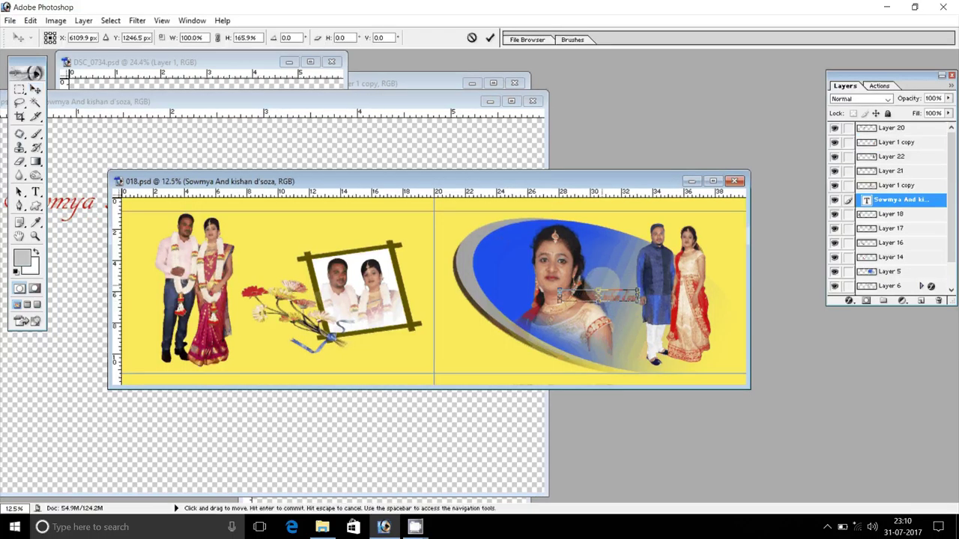
click(490, 38)
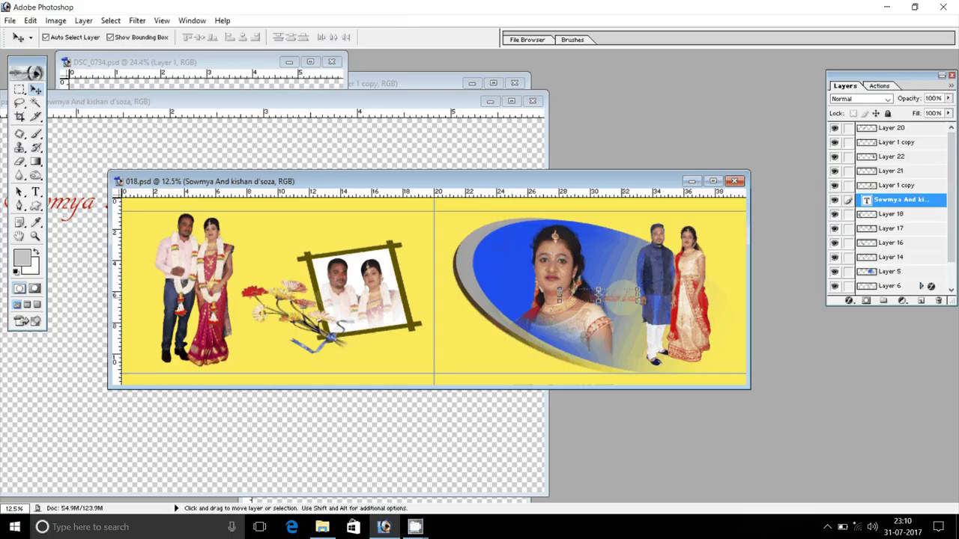
drag(623, 298, 520, 352)
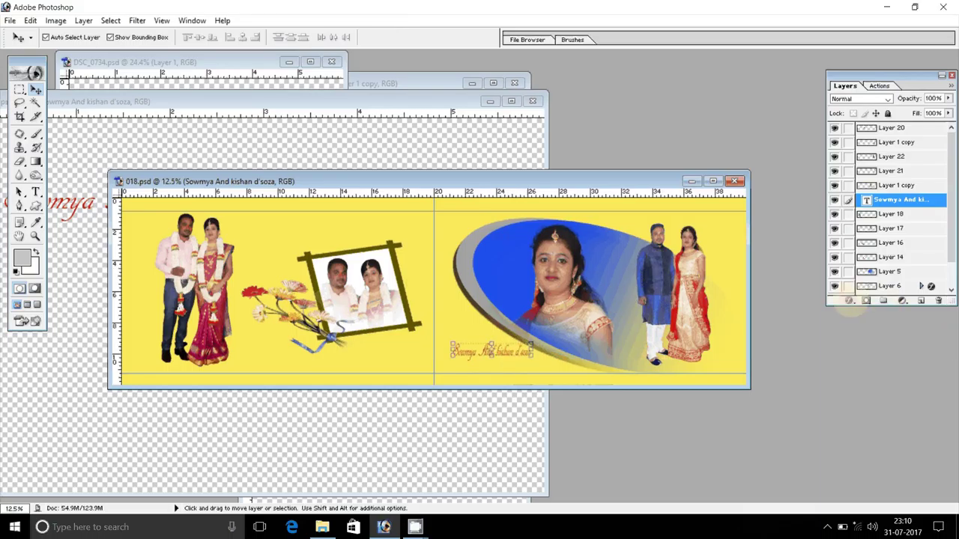
click(850, 302)
click(857, 454)
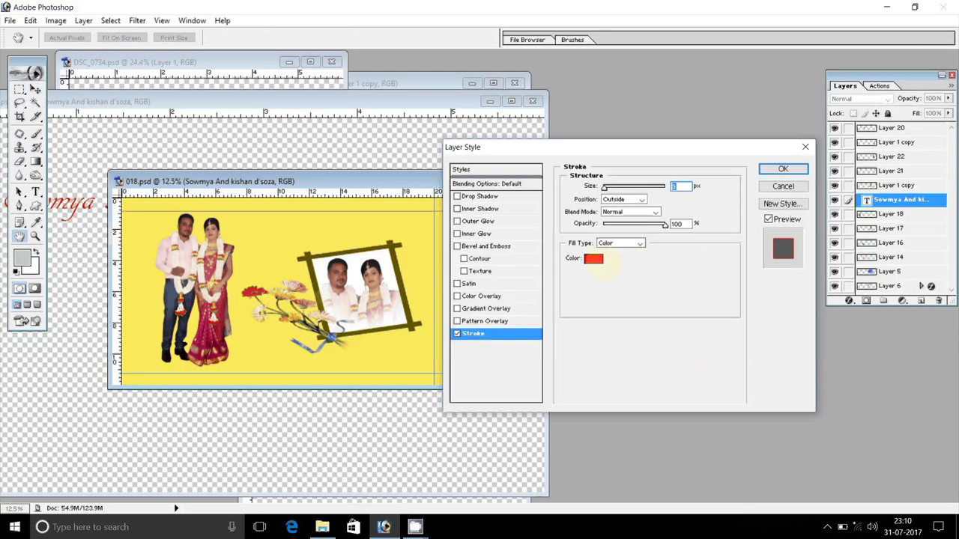
click(783, 168)
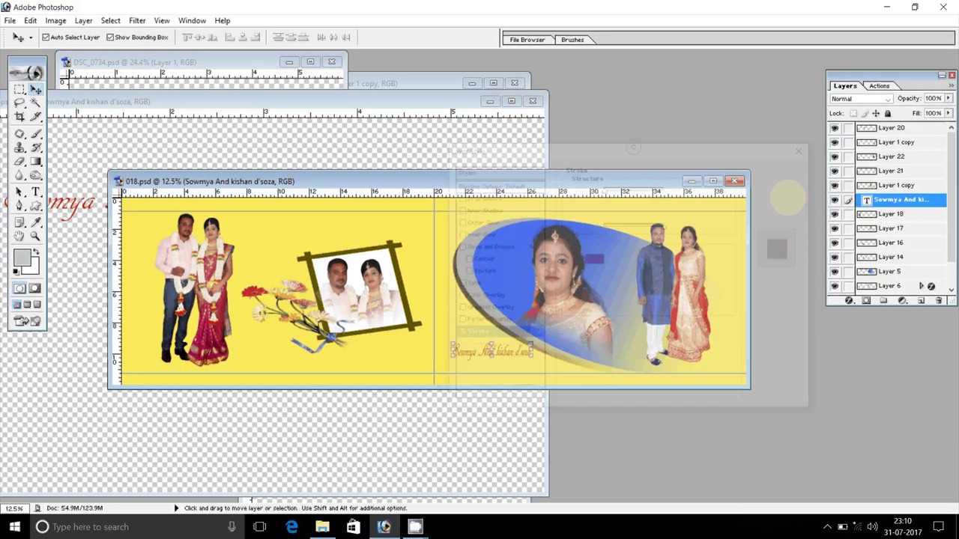
- Load the Rollover Buttons preset set into the Styles palette
click(192, 20)
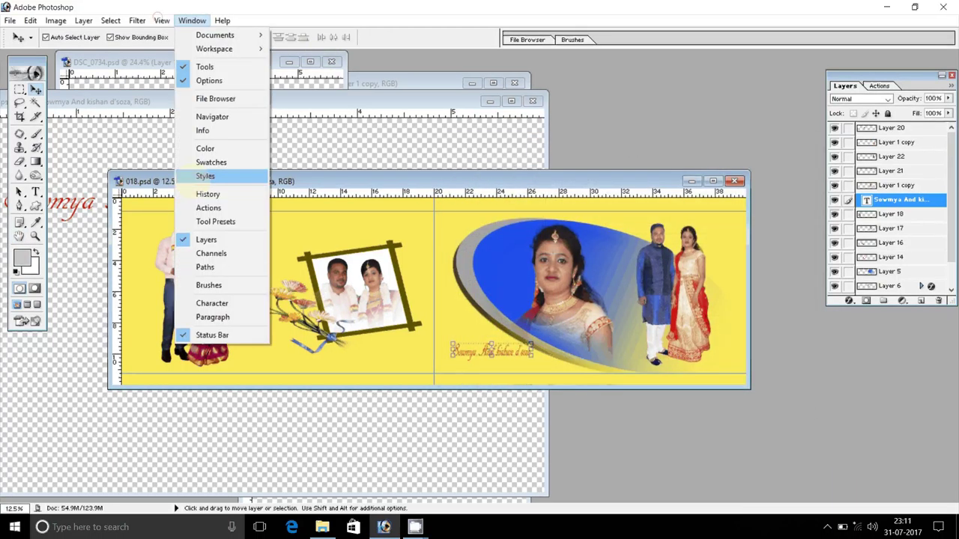
click(188, 176)
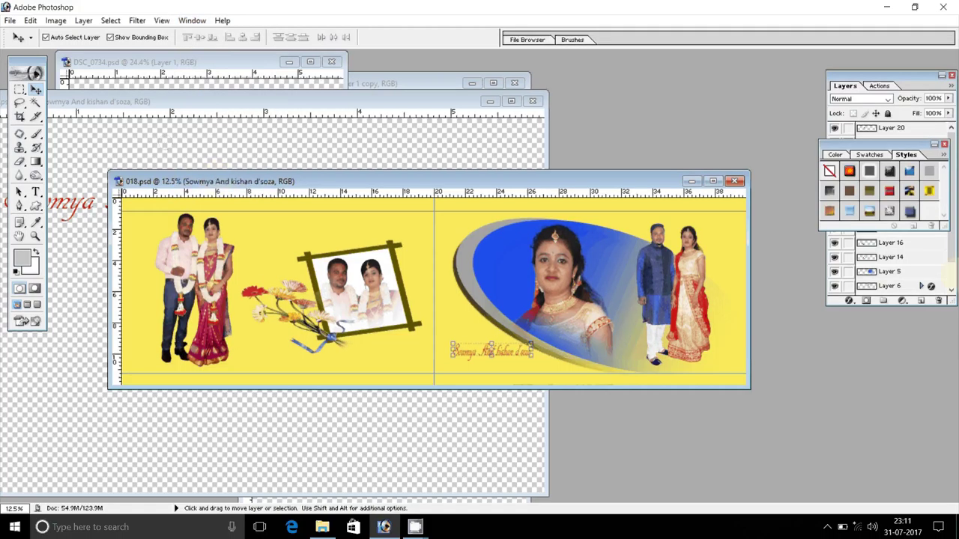
click(943, 155)
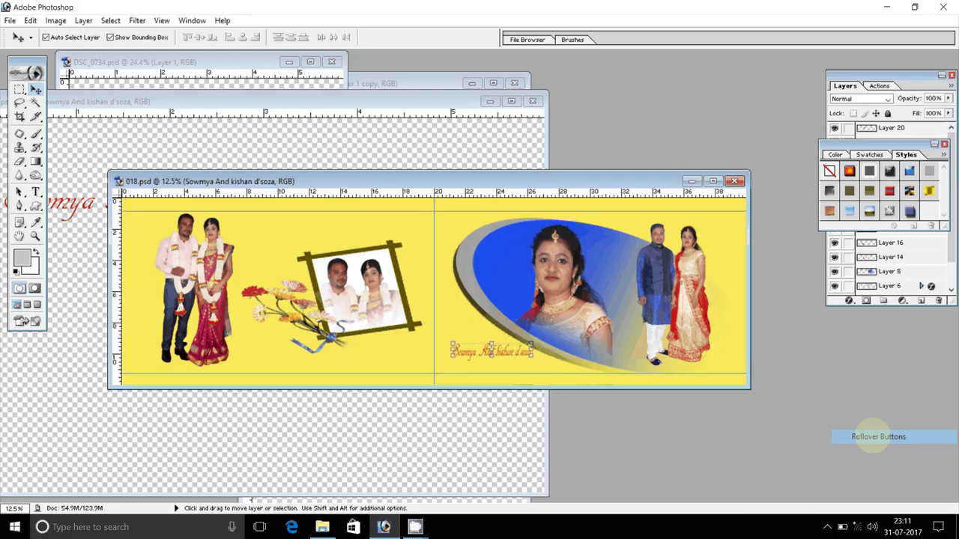
key(Return)
drag(943, 187, 943, 206)
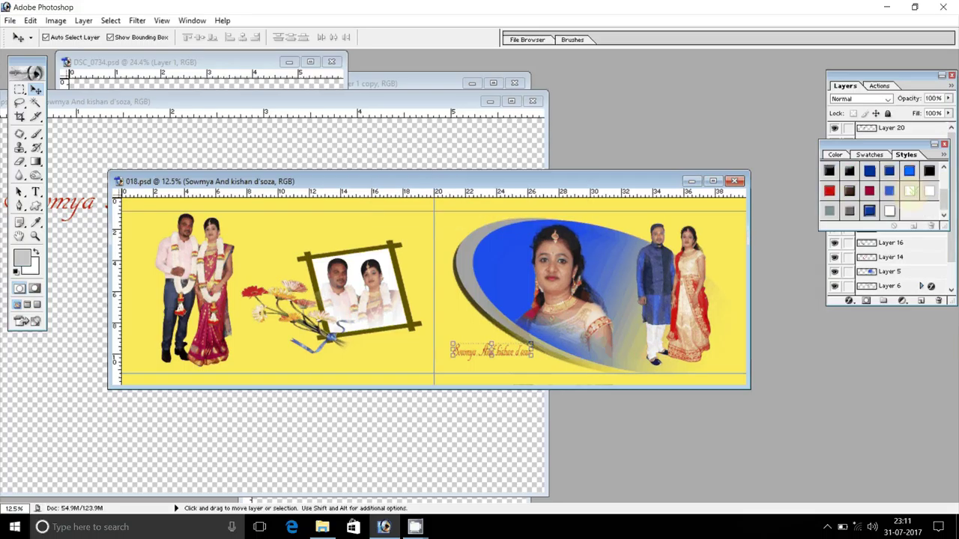
- Try several of the loaded styles on the couple's names, keeping a dark-blue one with bevel, color and pattern overlays and stroke
click(869, 212)
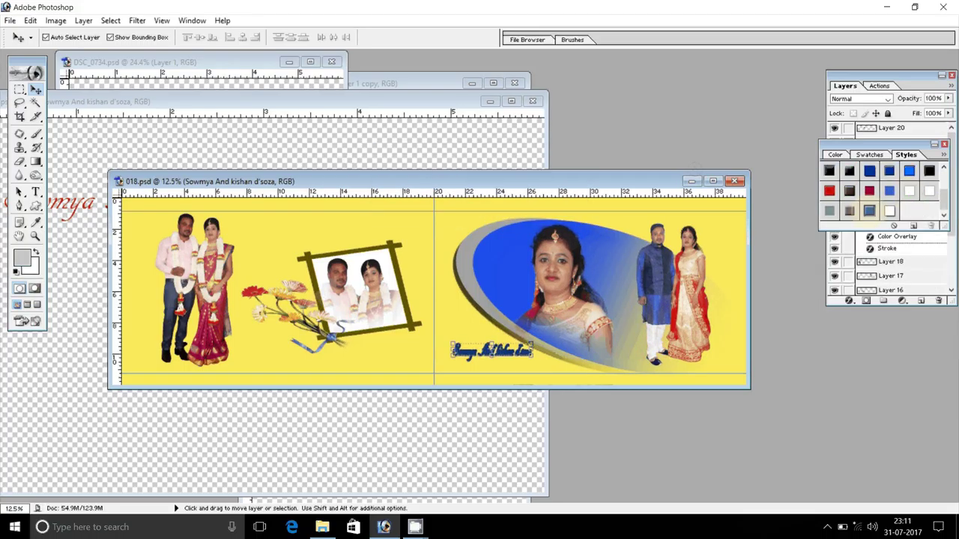
click(869, 192)
click(849, 192)
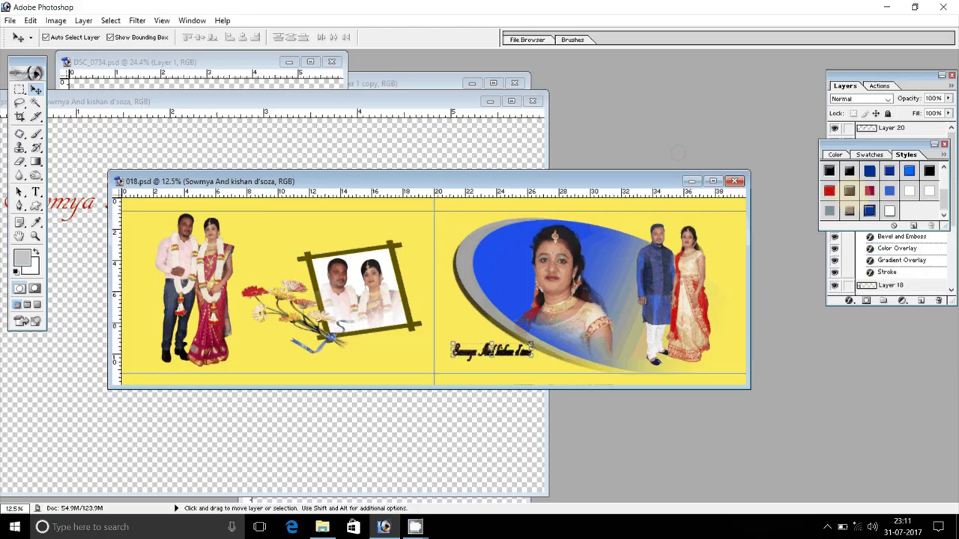
click(889, 173)
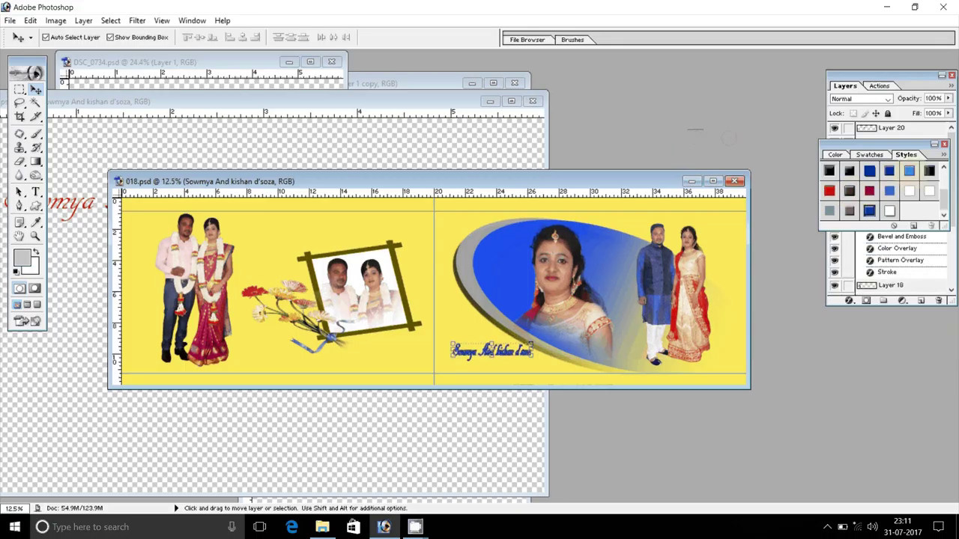
click(35, 236)
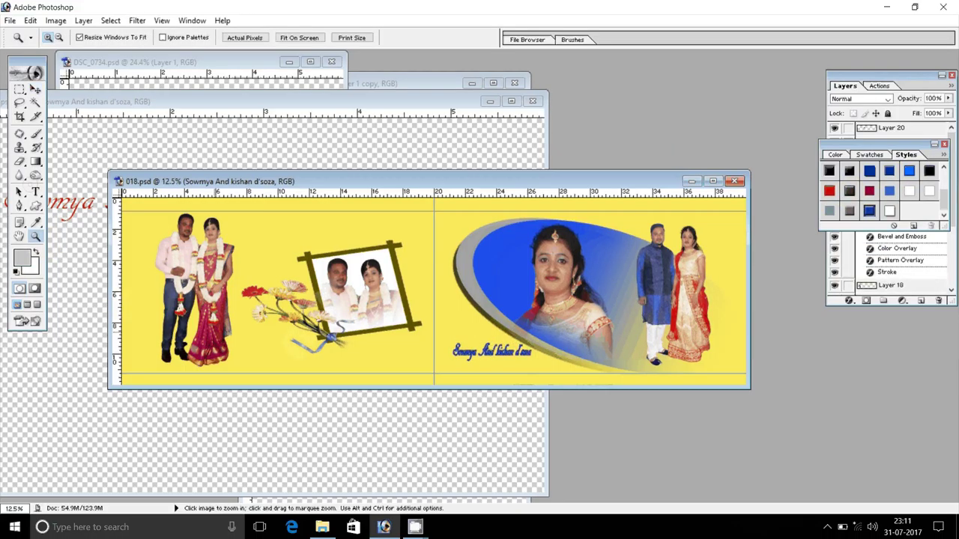
drag(448, 336, 541, 365)
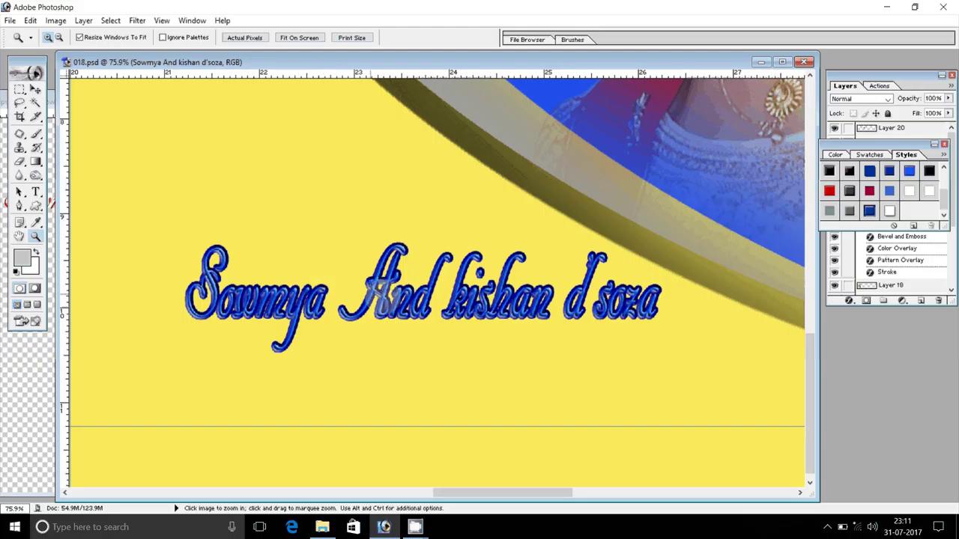
right_click(255, 299)
click(299, 302)
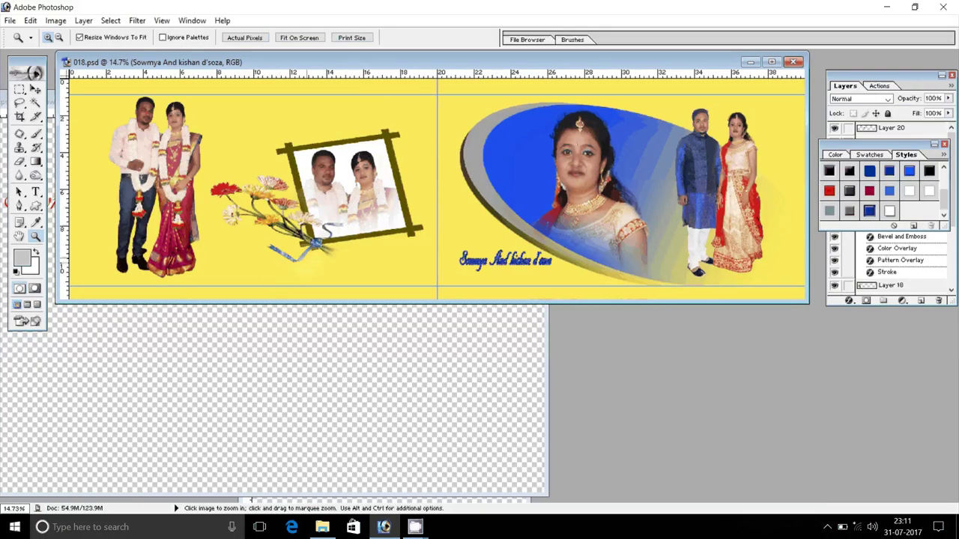
- Bring the date 14/05/2017 from text.psd into 018.psd and place it just under the couple's names
click(311, 364)
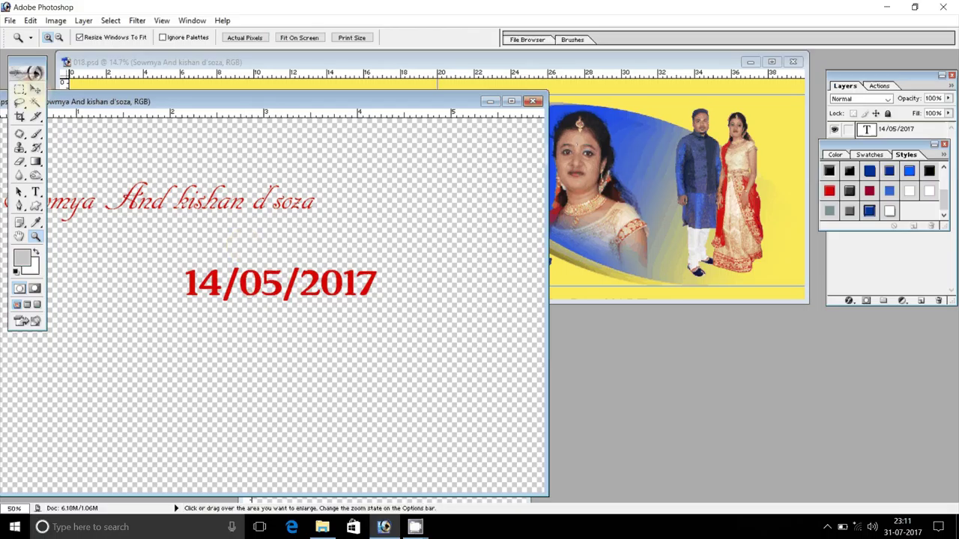
key(v)
drag(316, 283, 516, 331)
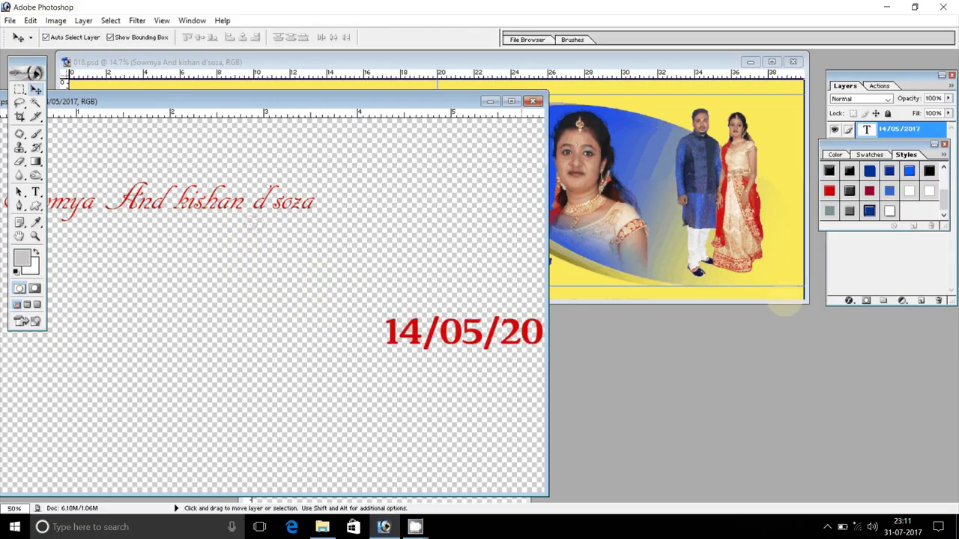
drag(785, 302, 526, 275)
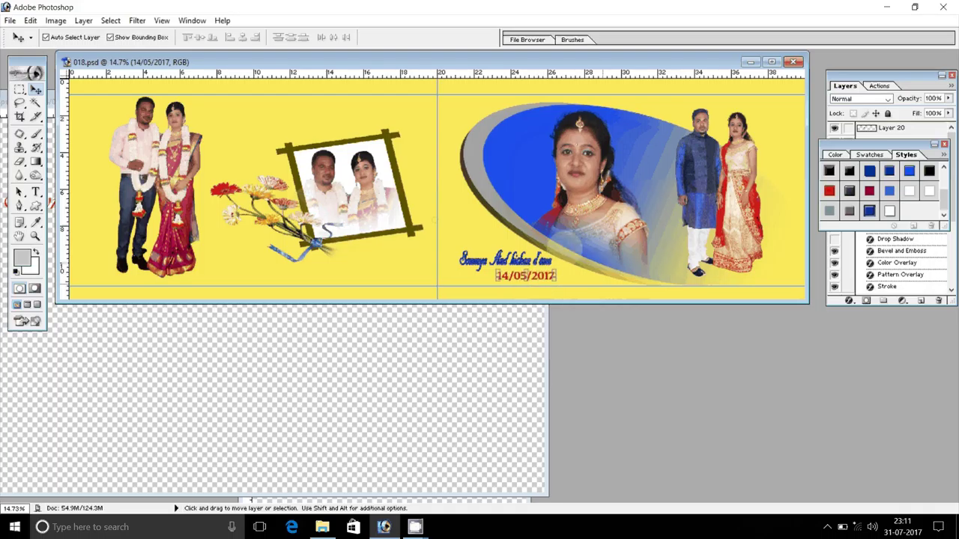
key(z)
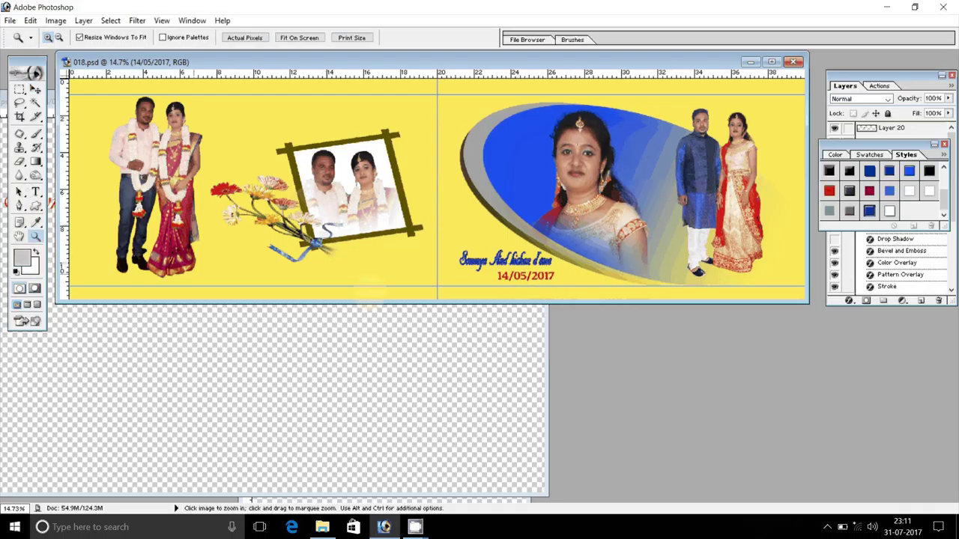
- Try adding ON- in front of the date and switching ON to the AS-TTDurga font
drag(465, 238, 583, 296)
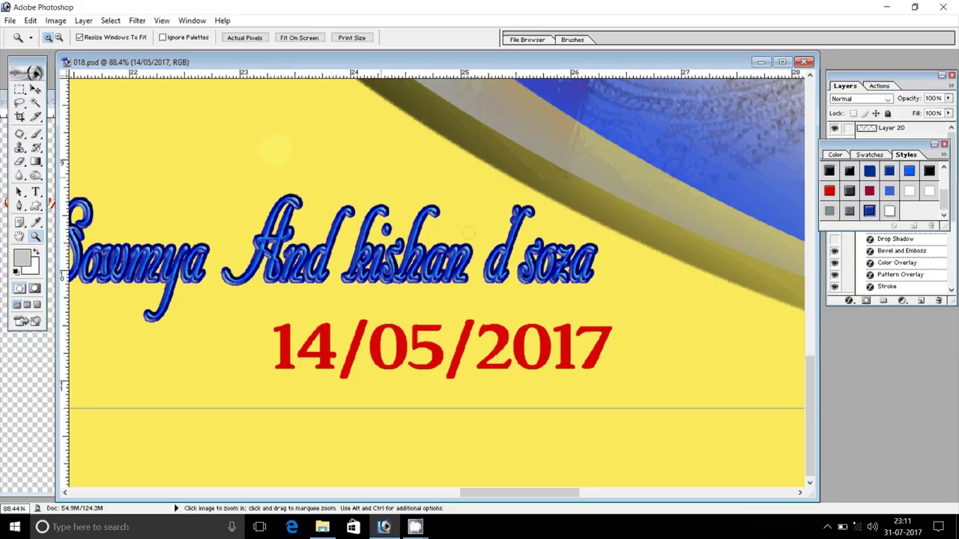
key(t)
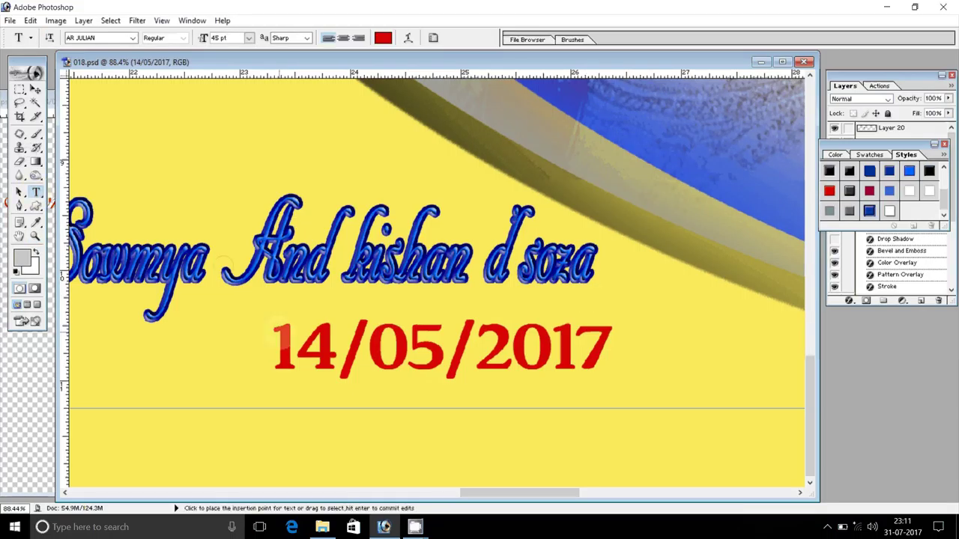
click(273, 346)
text(ON)
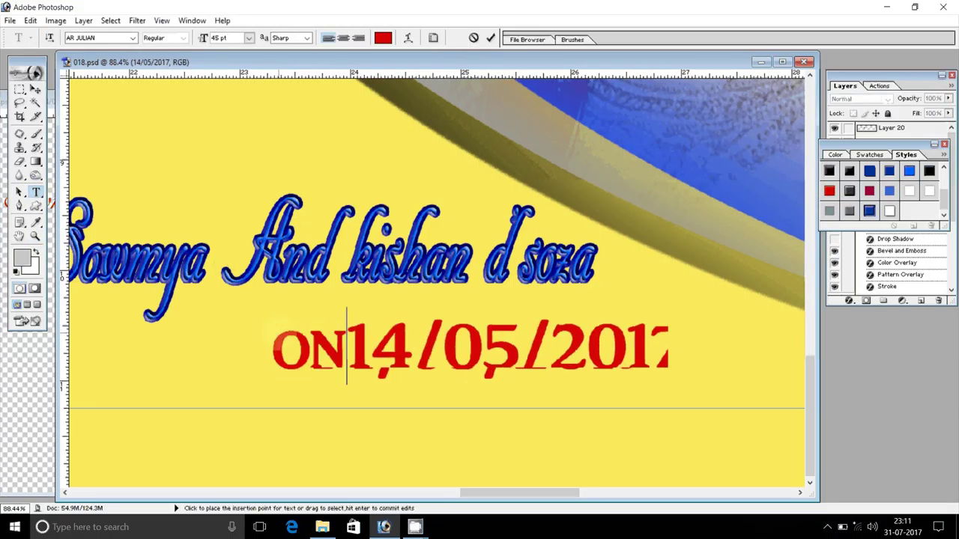
text(-)
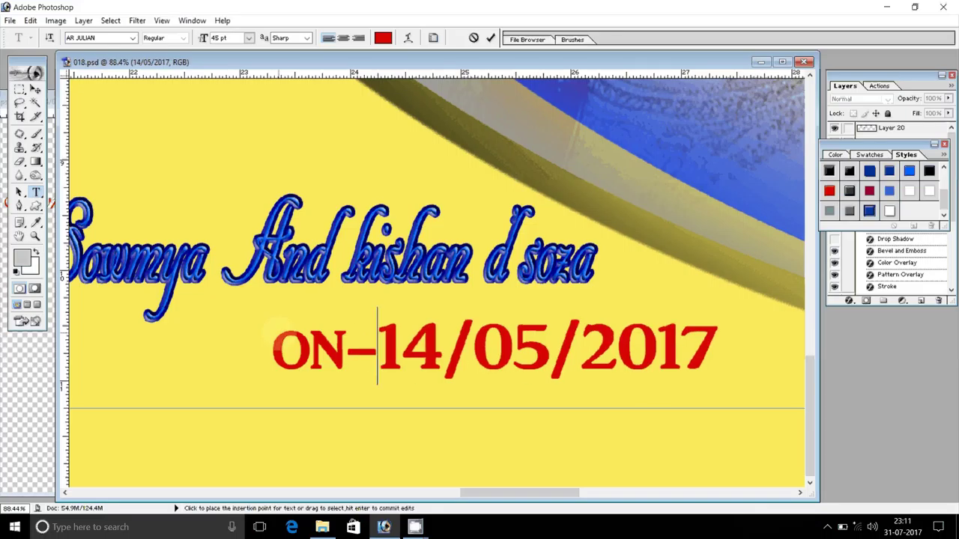
drag(346, 346, 278, 335)
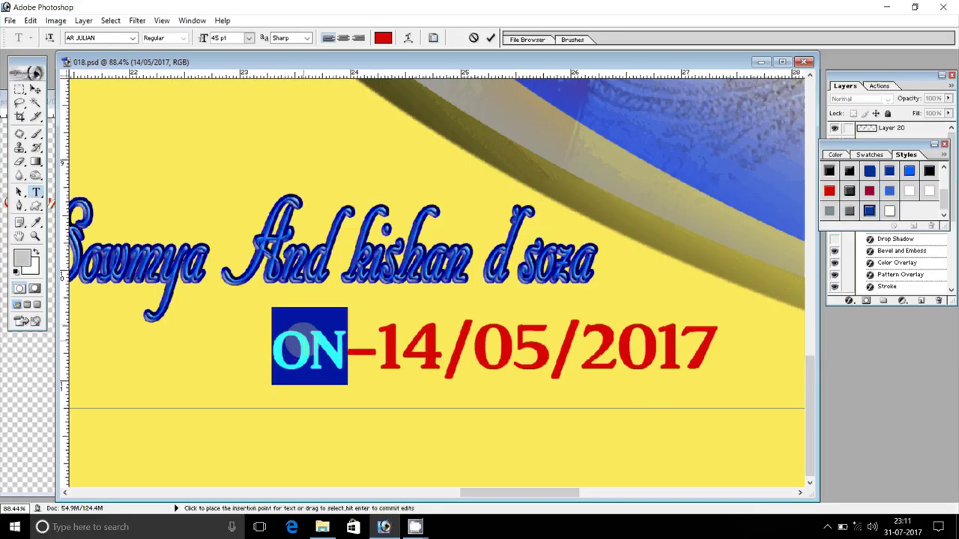
click(132, 37)
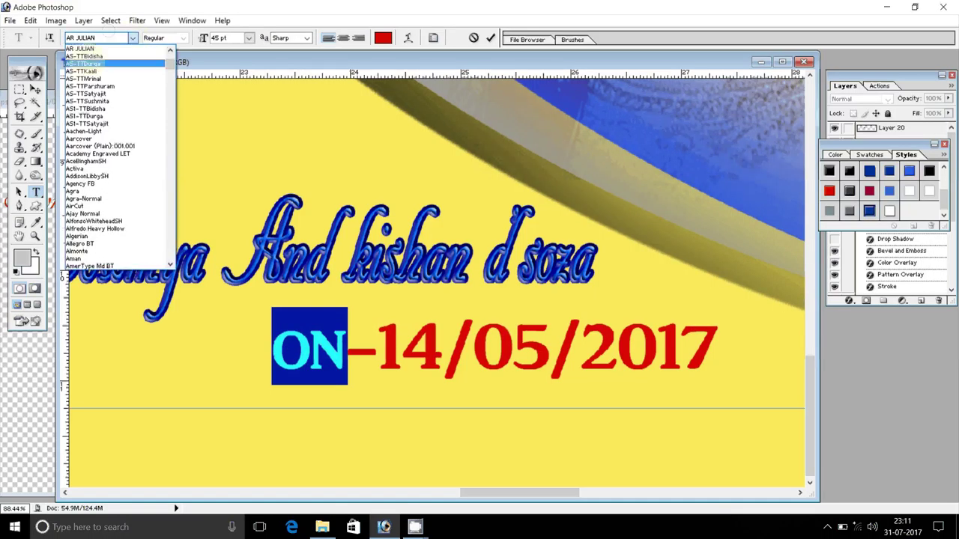
click(83, 51)
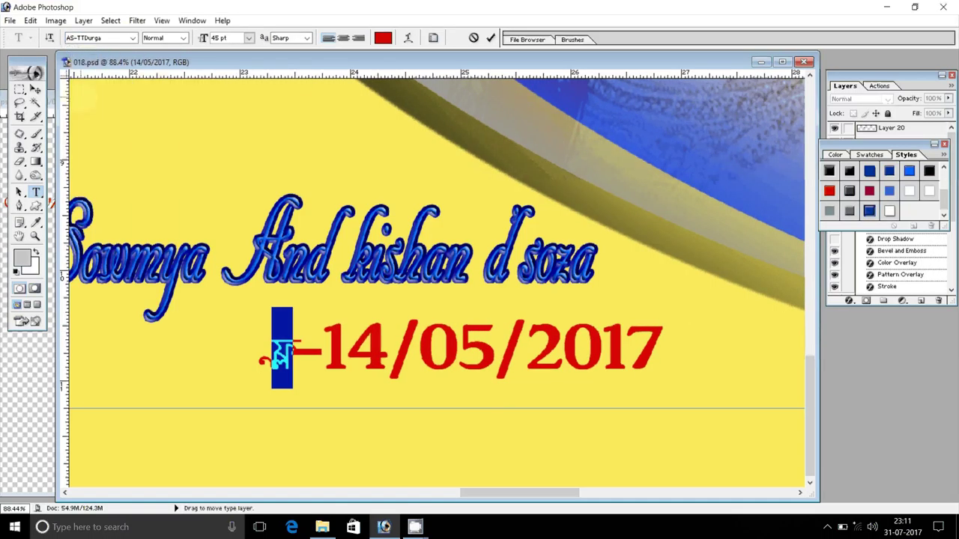
key(Left)
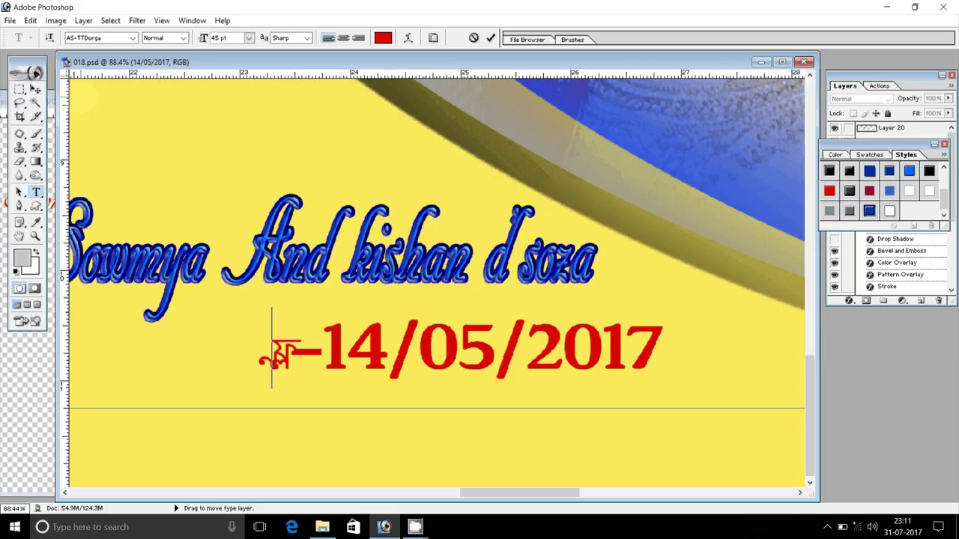
drag(272, 349, 300, 349)
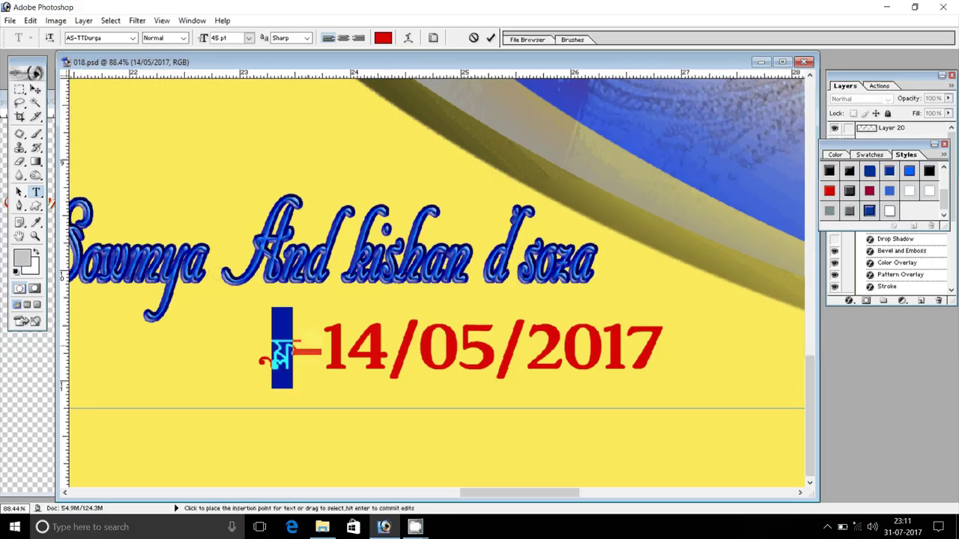
key(Right)
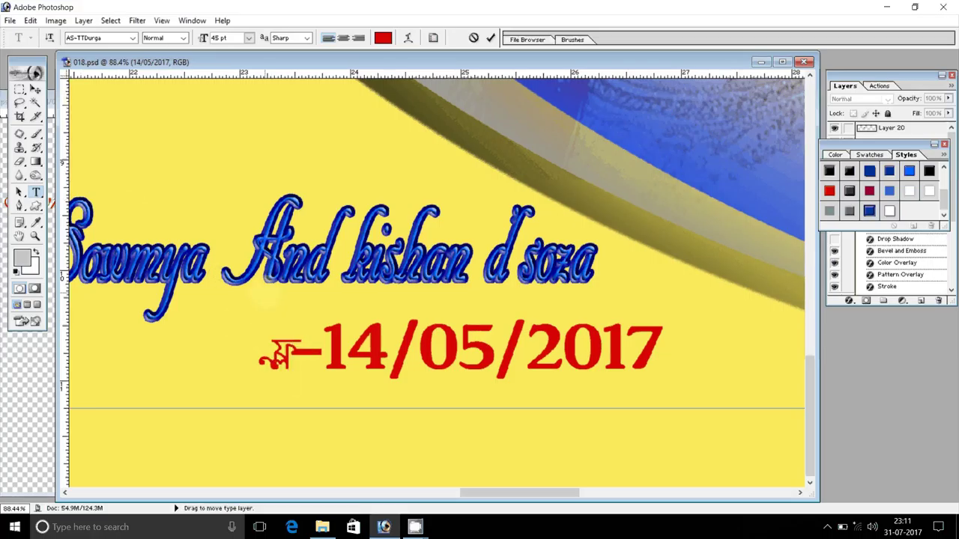
click(473, 37)
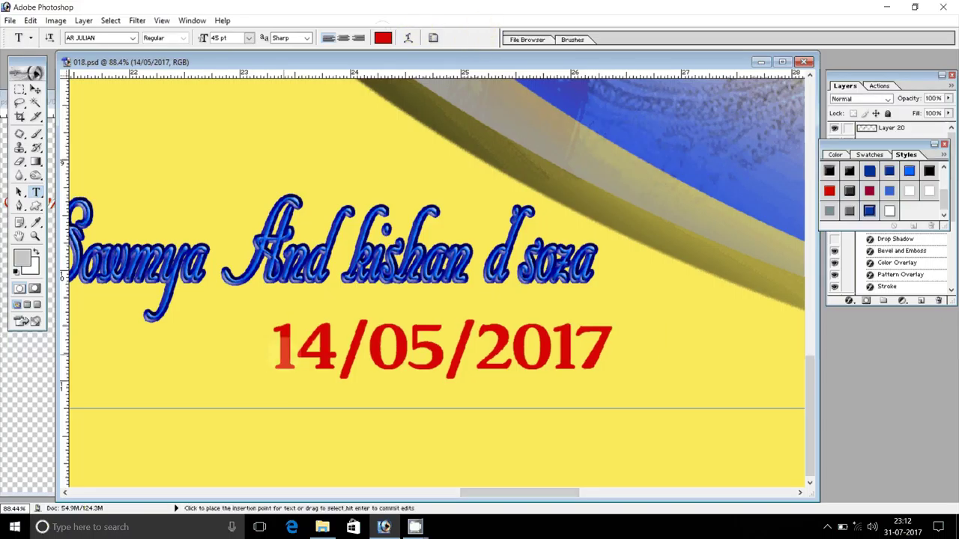
- Insert ON- in the Algerian font in front of the date 14/05/2017
click(291, 350)
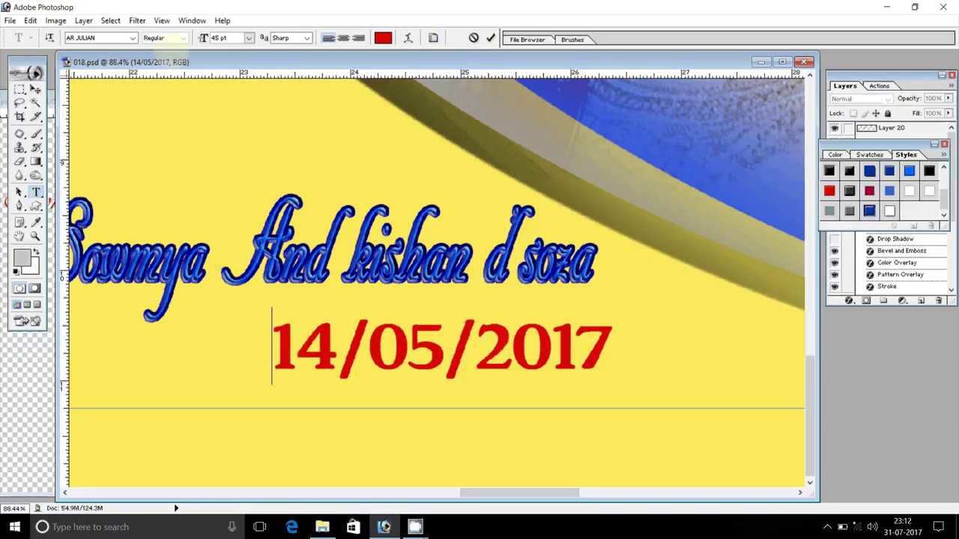
click(133, 38)
click(82, 236)
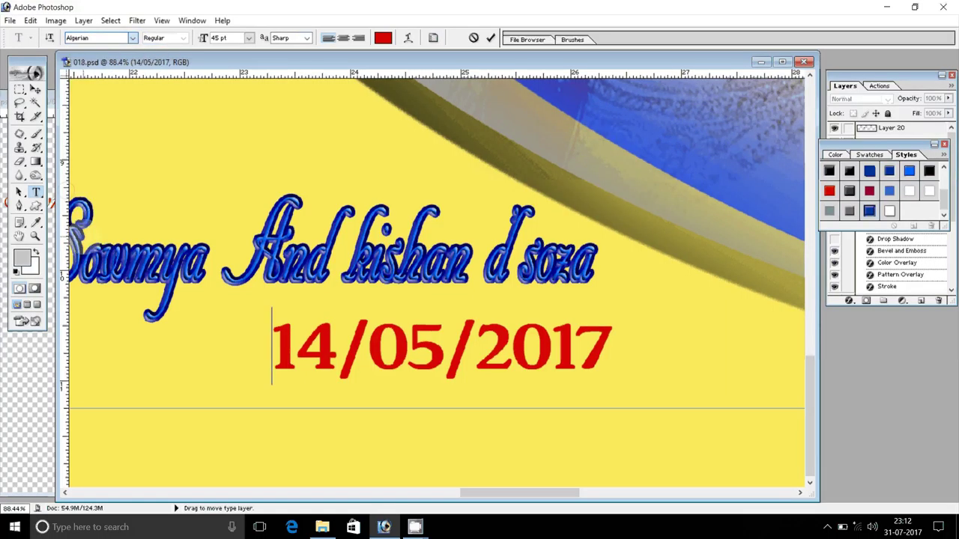
text(0N)
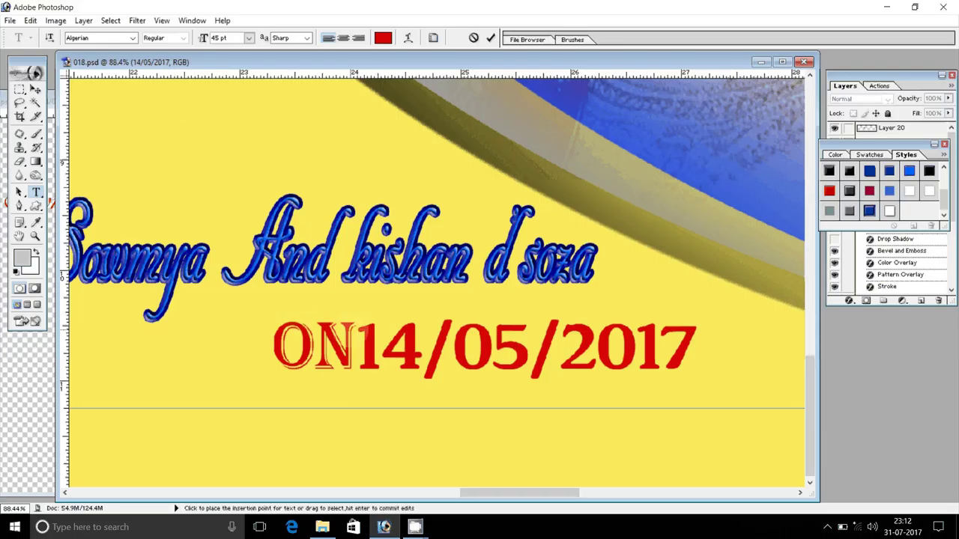
text(-)
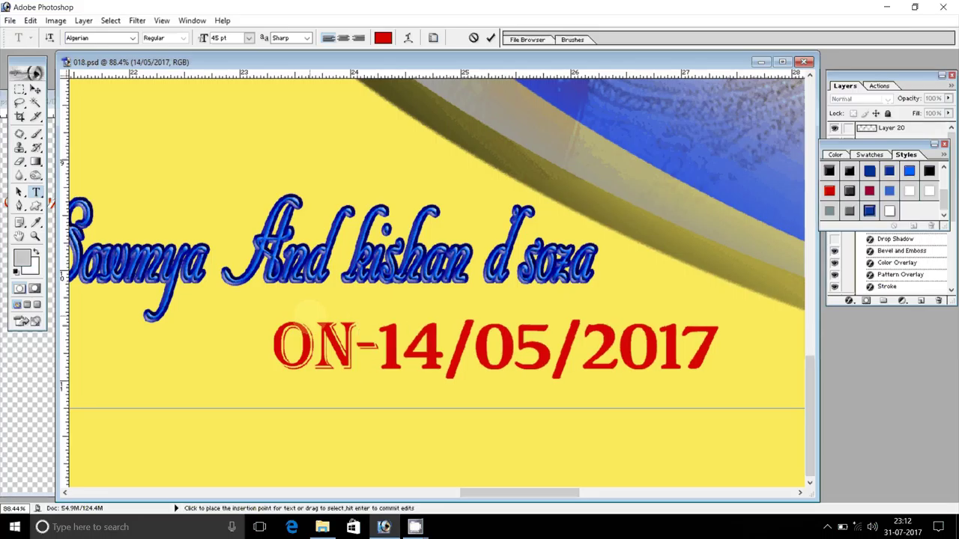
click(490, 37)
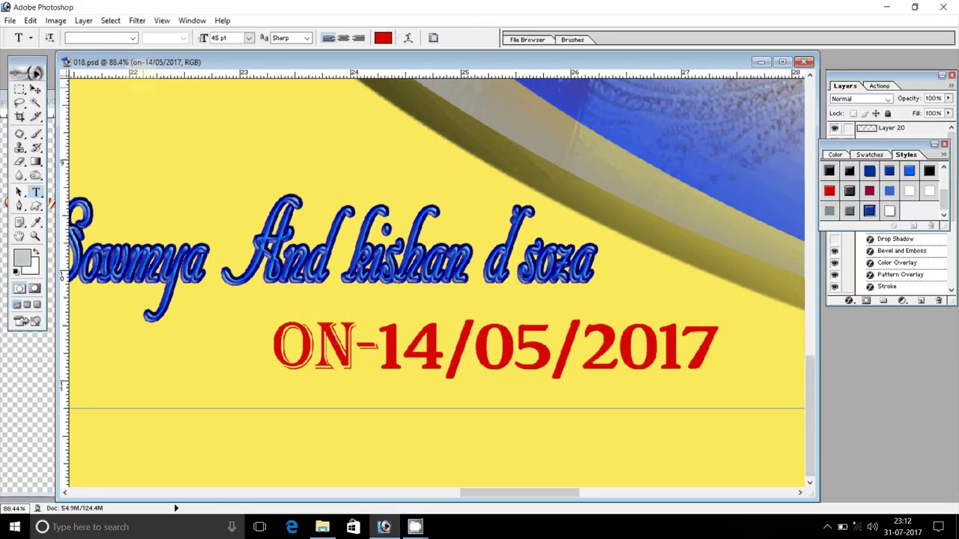
- Try a run of fonts on the whole date line, starting with Arial, and keep the outlined BIGCSHAD-Normal
click(133, 38)
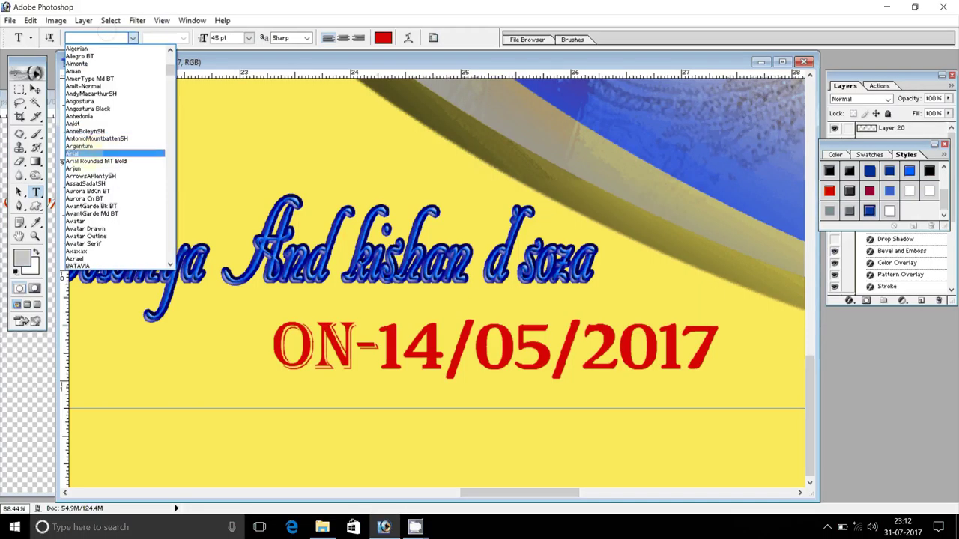
click(87, 150)
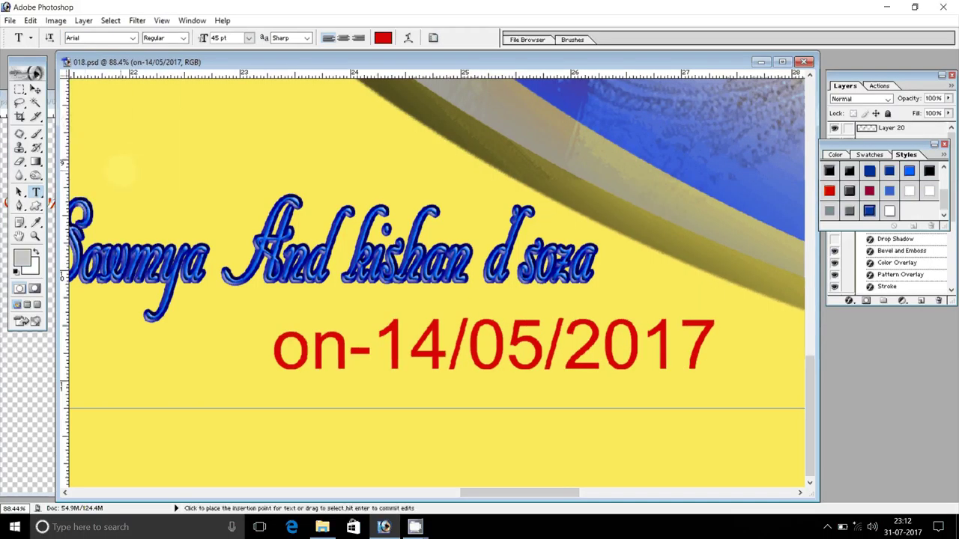
key(Down)
key(Down)
key(Down)
key(Down)
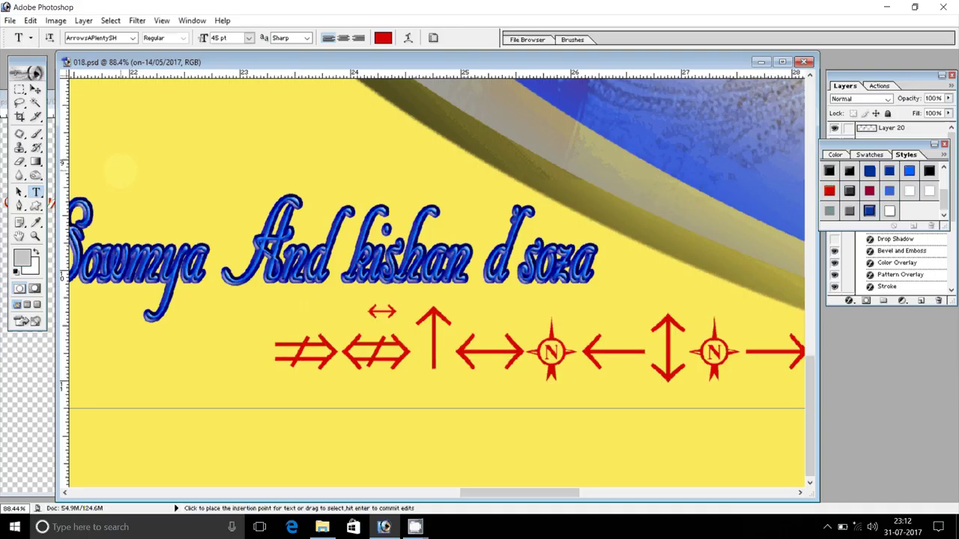
key(Down)
key(Down)
key(Down)
key(Down)
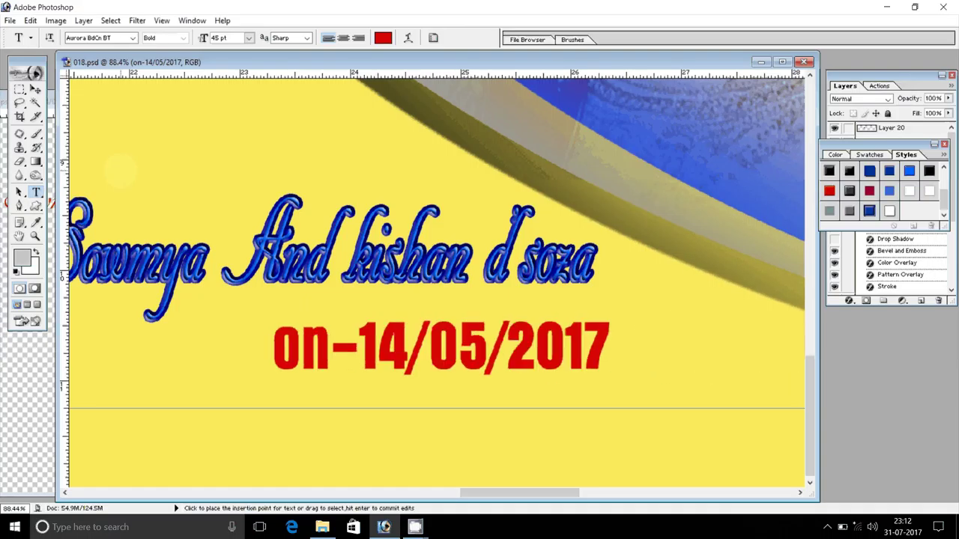
key(Down)
key(Down)
key(Down)
key(Down)
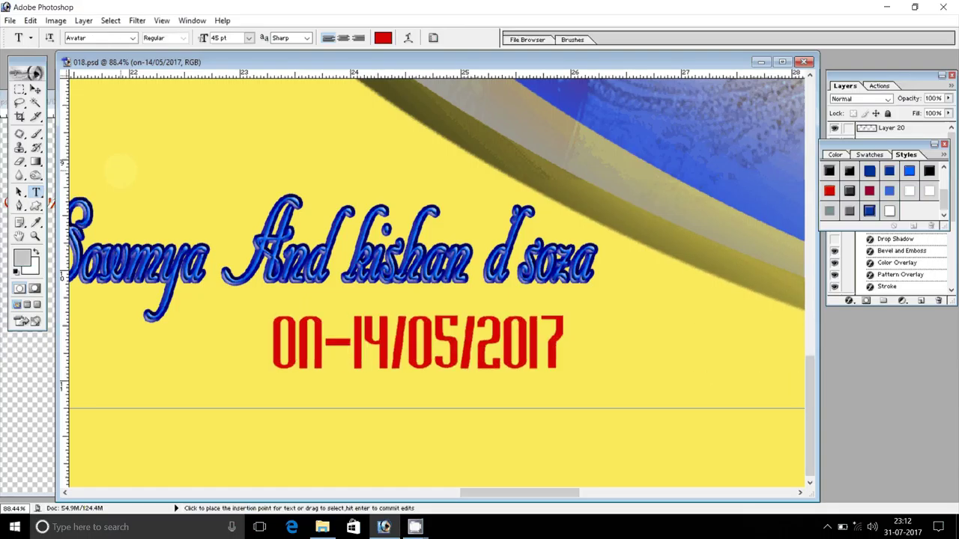
key(Down)
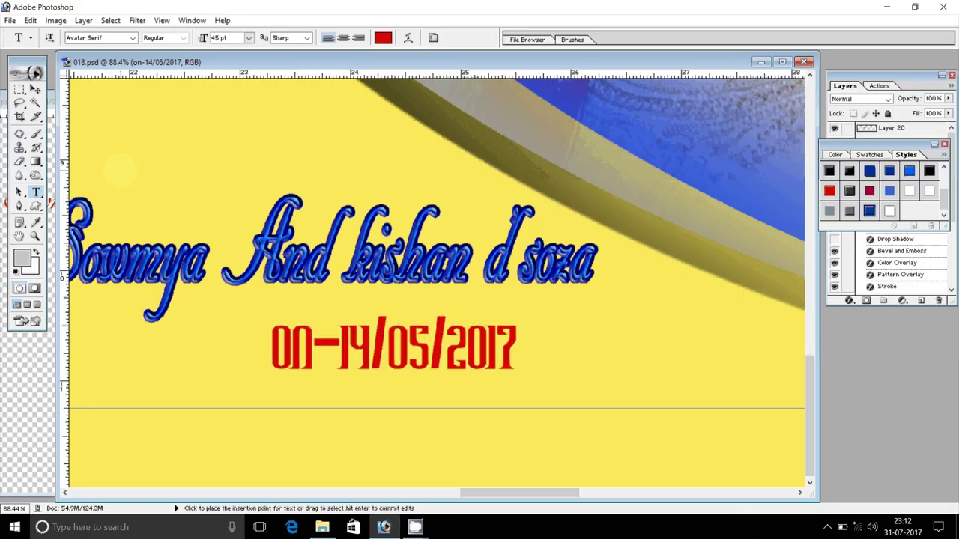
key(Down)
key(Down)
key(Down)
key(Down)
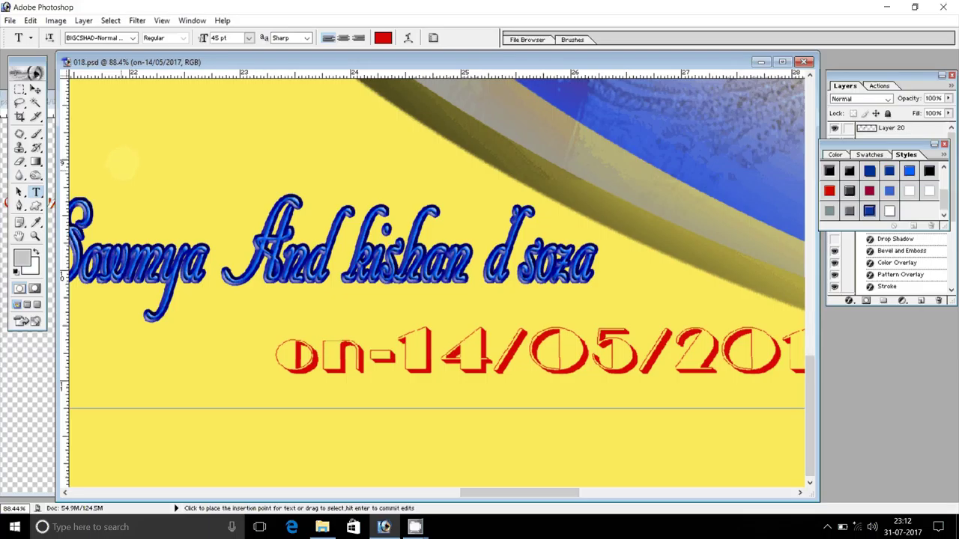
- Scale the date line to 60.4% width and 73.2% height and place it just under the couple's names
key(v)
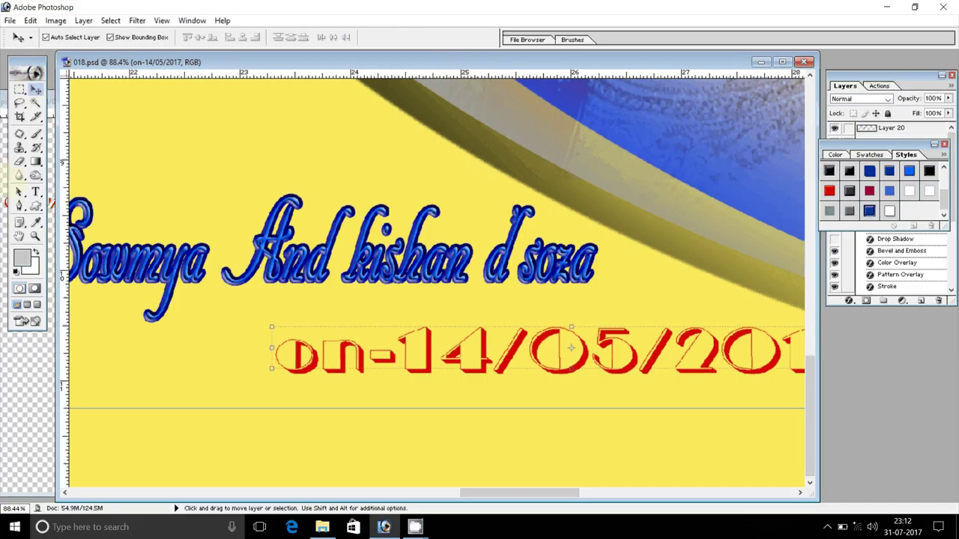
key(ctrl+t)
drag(271, 327, 509, 354)
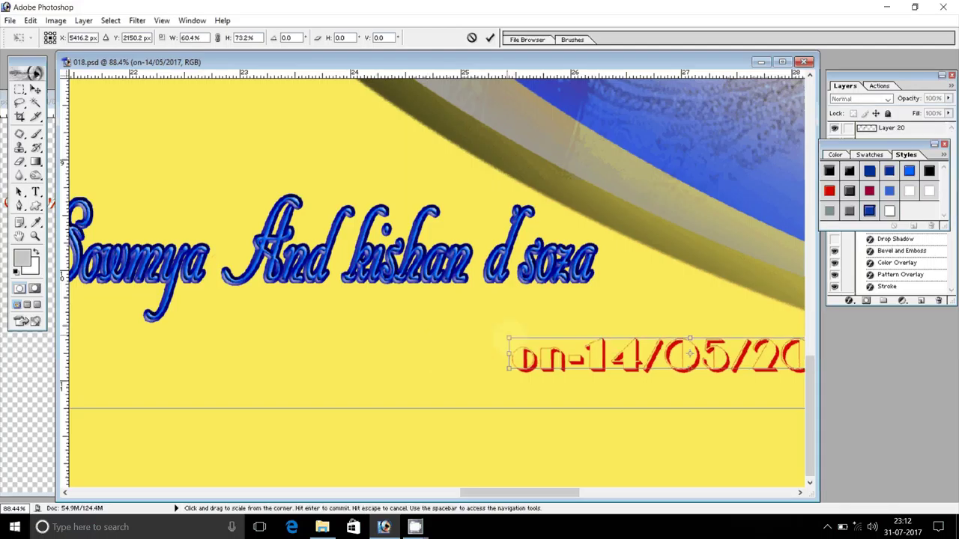
drag(625, 357, 476, 347)
drag(541, 343, 420, 332)
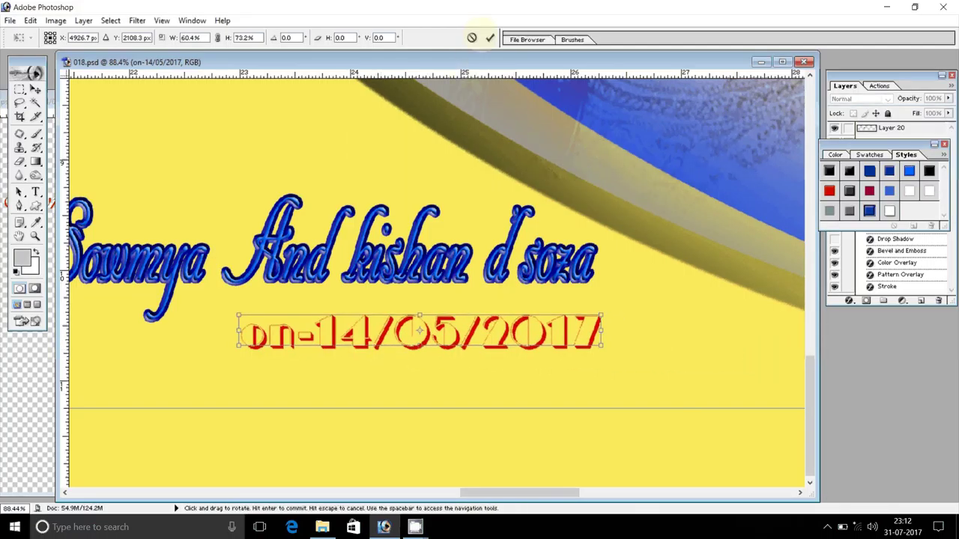
click(490, 37)
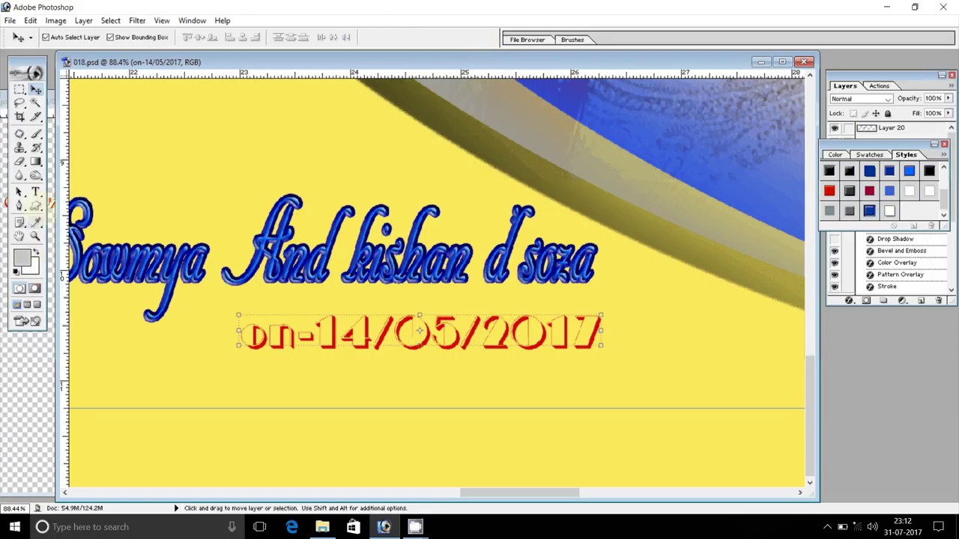
- Try black, blue, green, orange and brown as the date line's text colour and keep black
key(t)
click(380, 37)
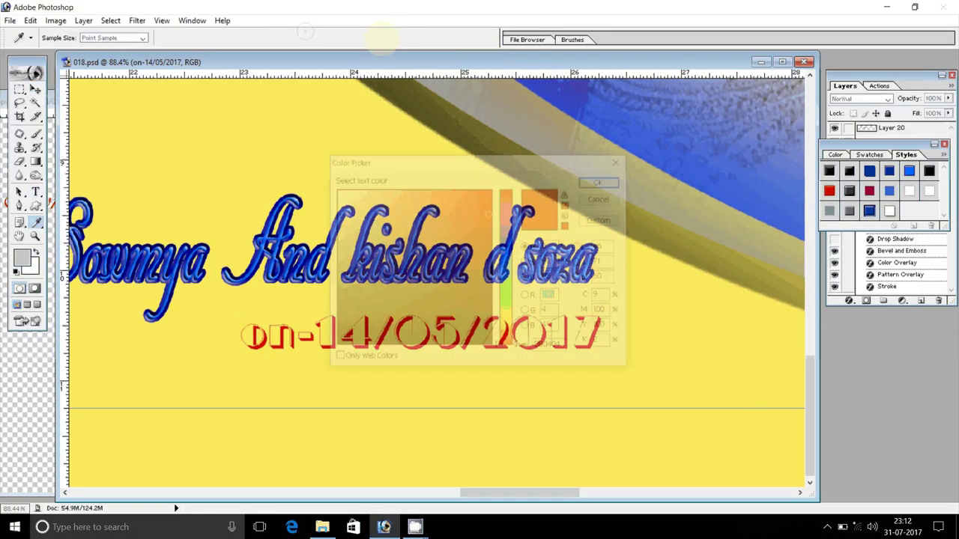
click(353, 203)
drag(547, 160, 831, 266)
drag(712, 265, 687, 179)
click(755, 359)
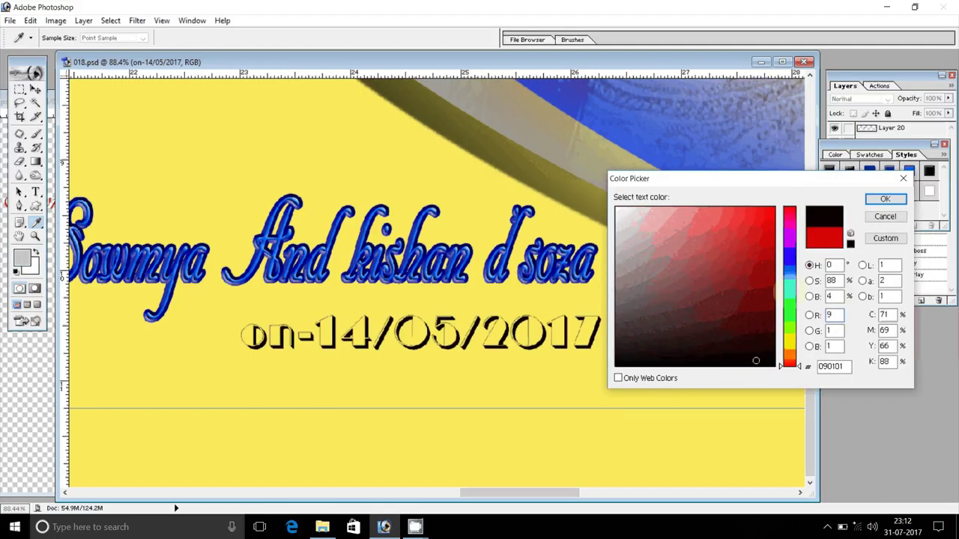
click(790, 275)
click(771, 227)
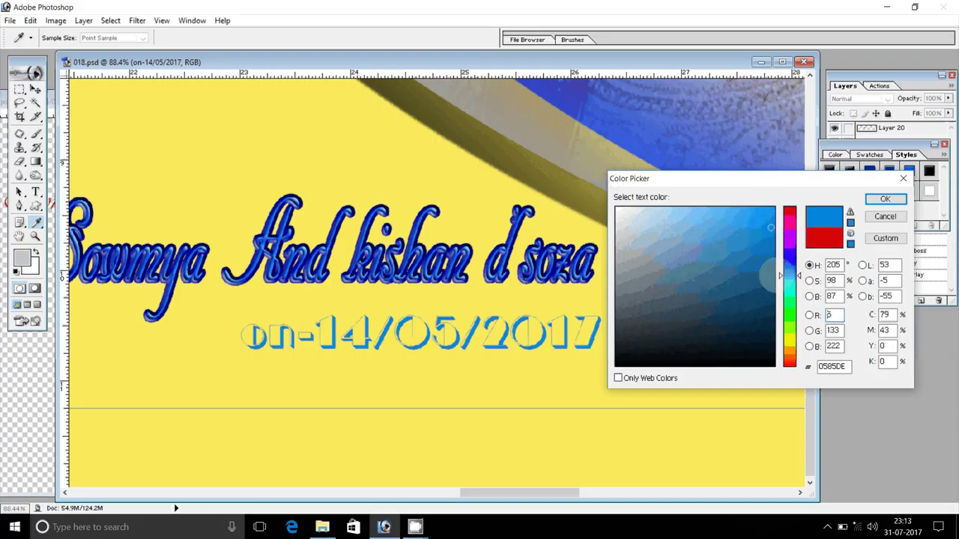
click(790, 316)
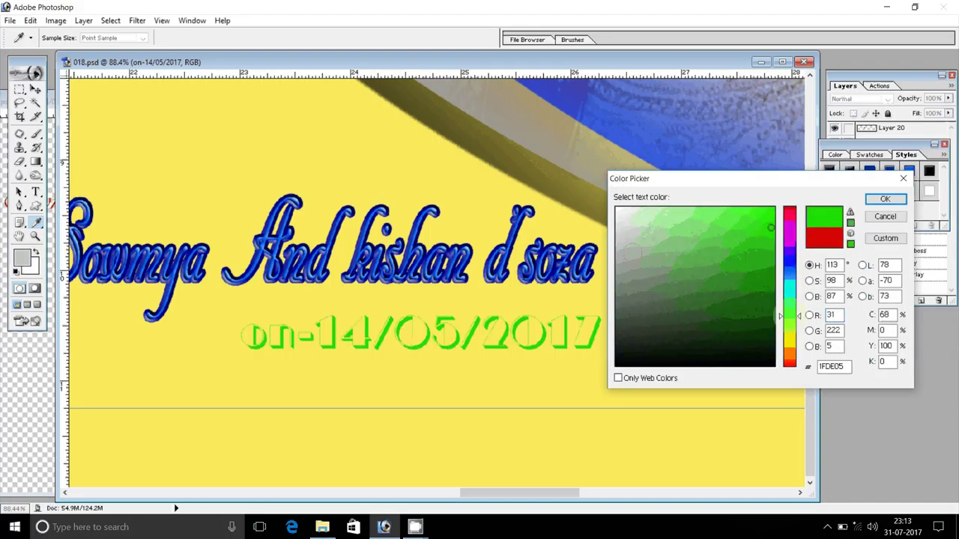
click(789, 342)
click(790, 357)
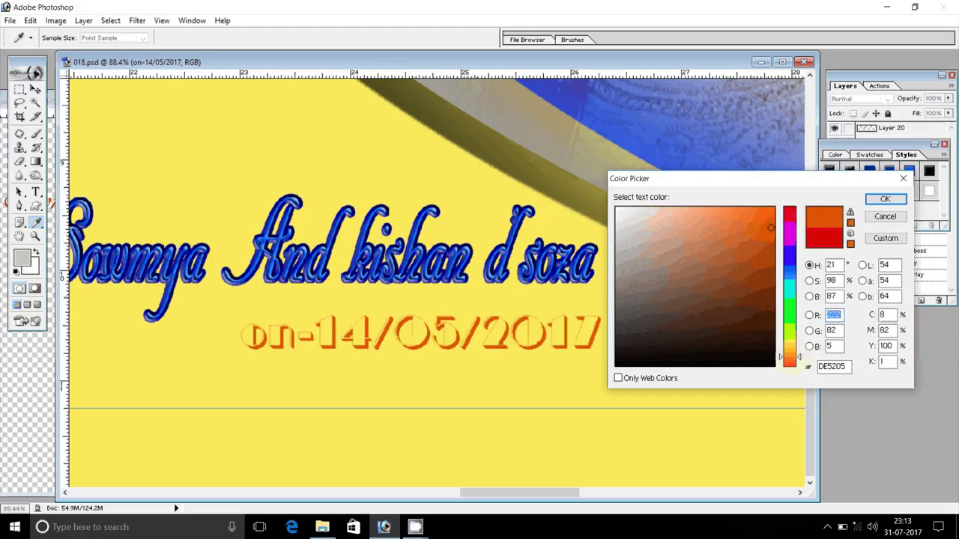
click(767, 293)
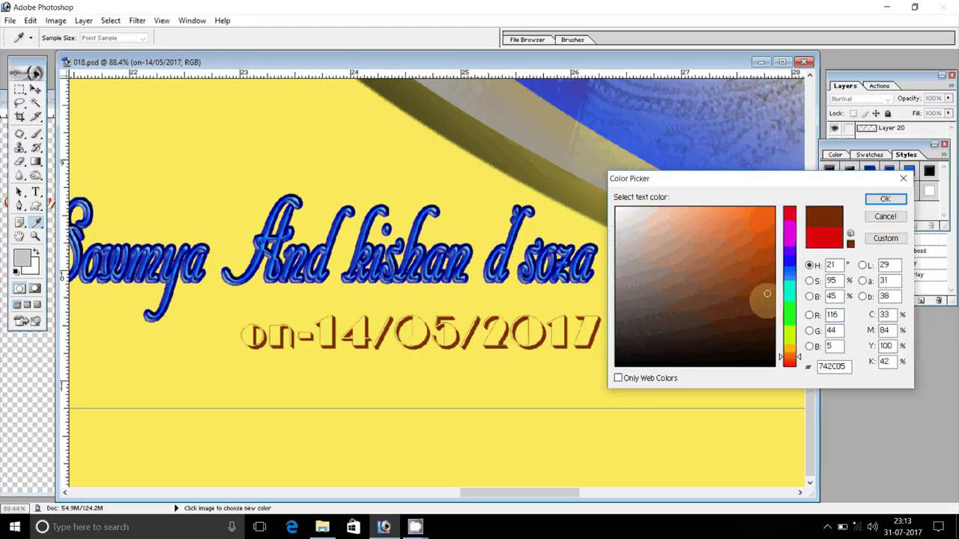
click(769, 306)
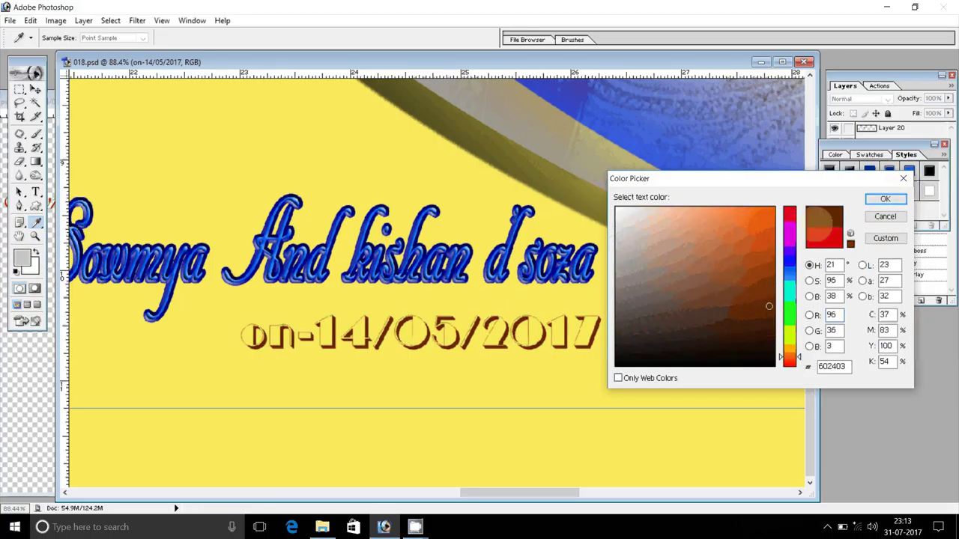
click(789, 237)
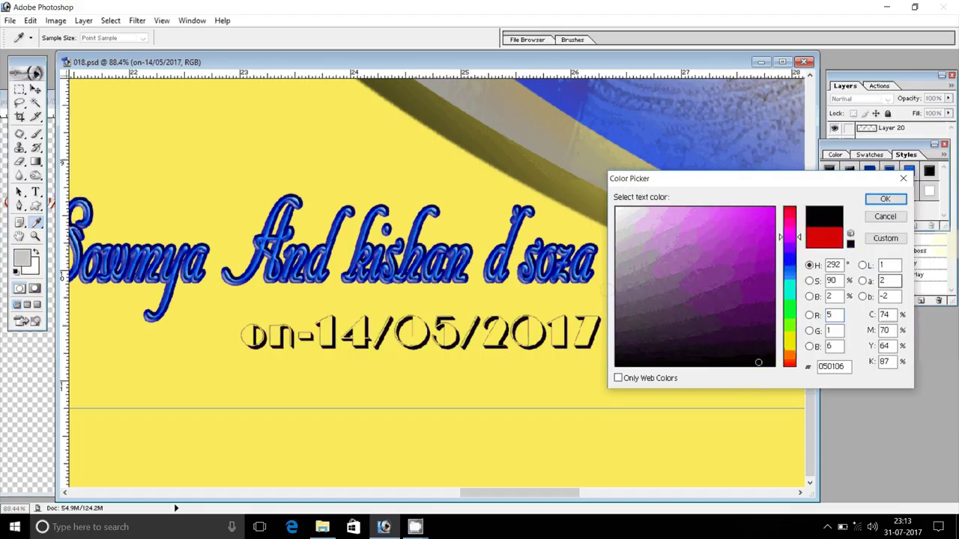
click(885, 216)
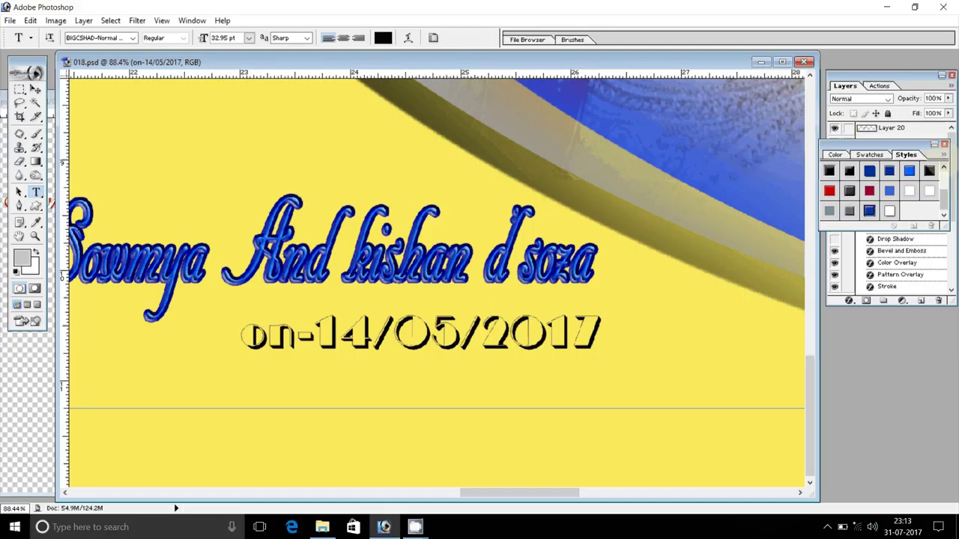
- Load the Rollover Buttons set of layer styles
click(943, 154)
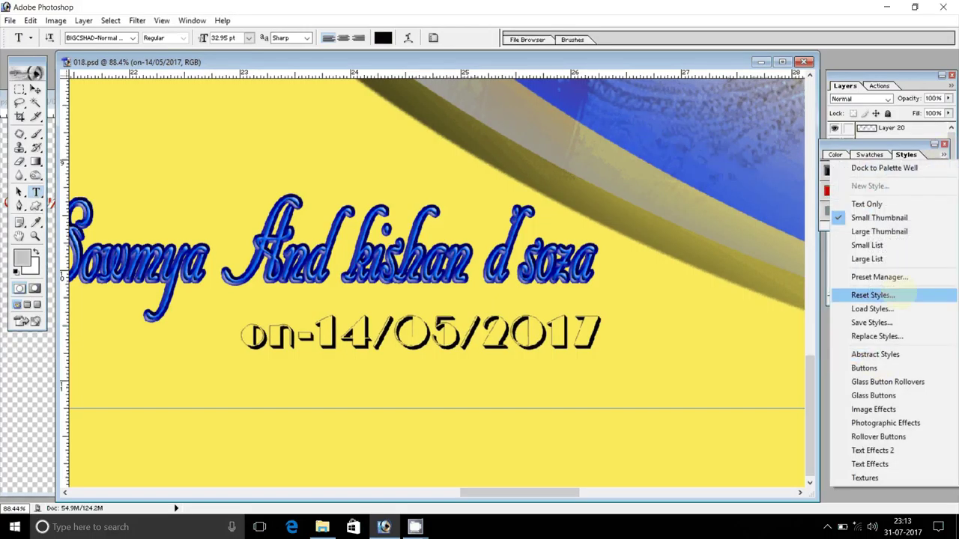
click(878, 437)
click(432, 203)
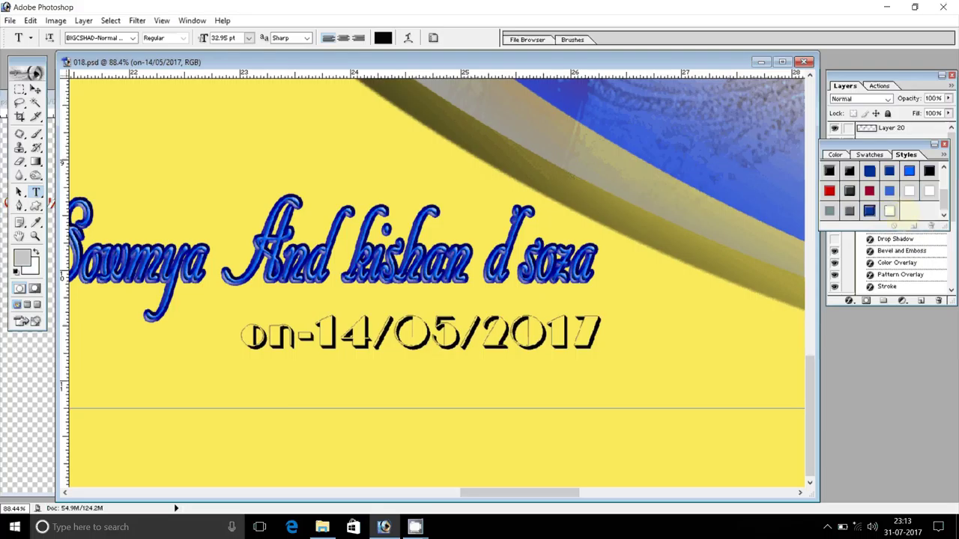
- Try several rollover styles on the date line and keep the plain blue Blue with Pattern Rollover style
click(890, 212)
click(869, 212)
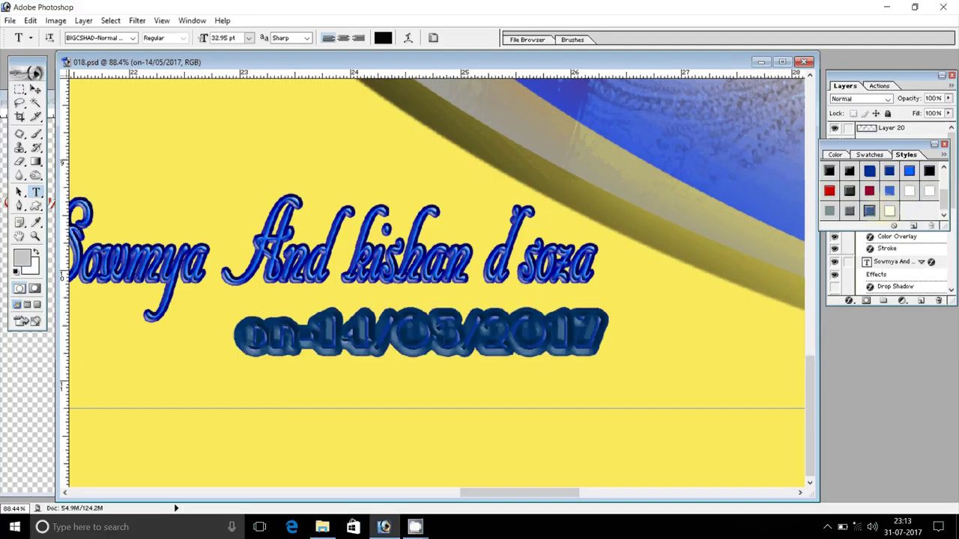
click(926, 192)
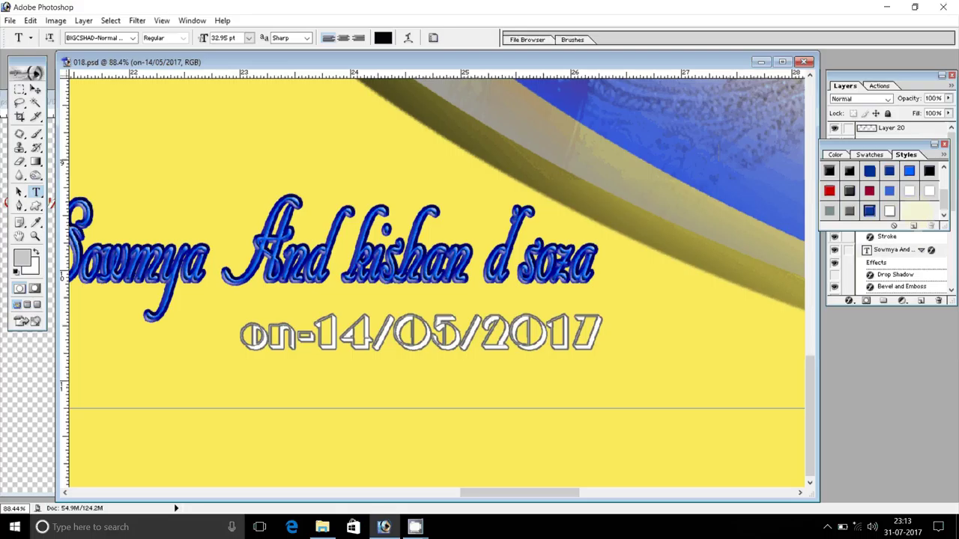
click(909, 170)
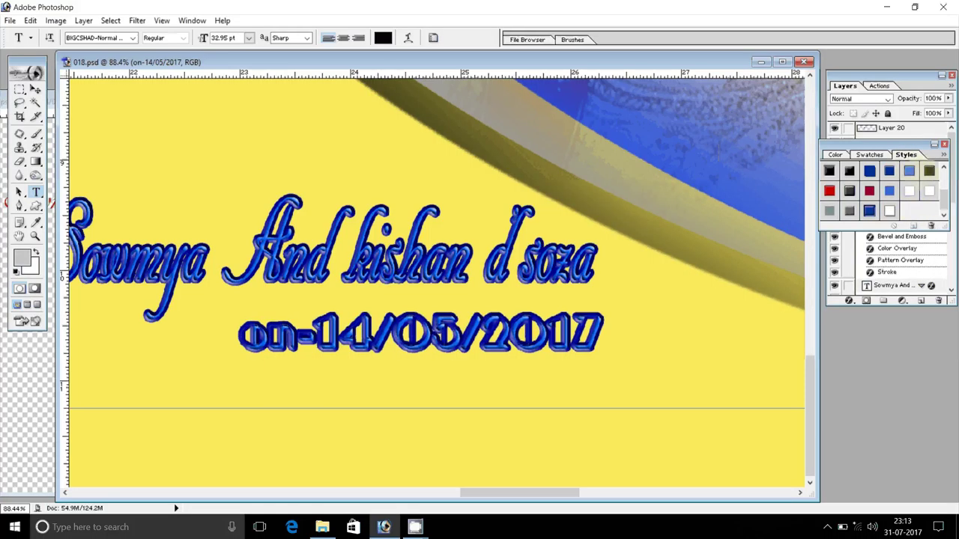
click(850, 171)
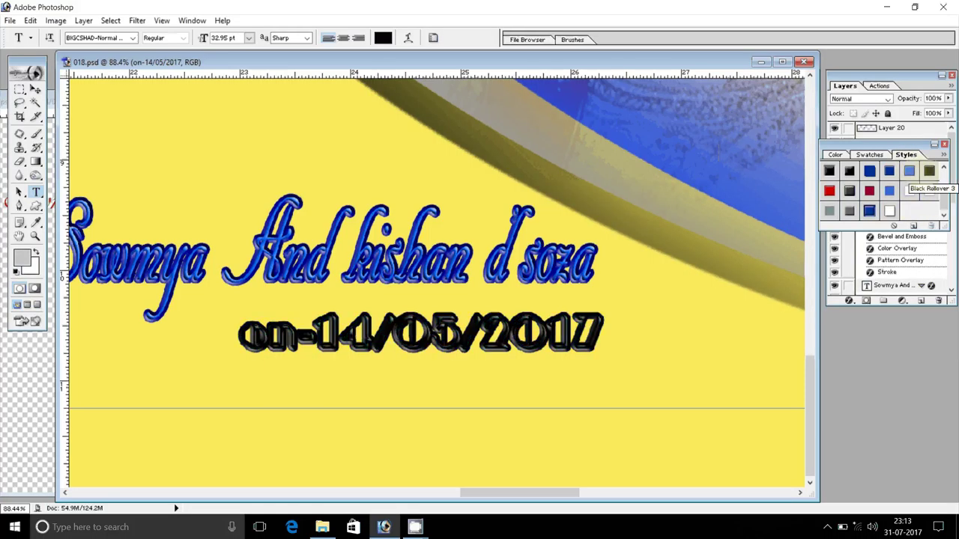
click(929, 172)
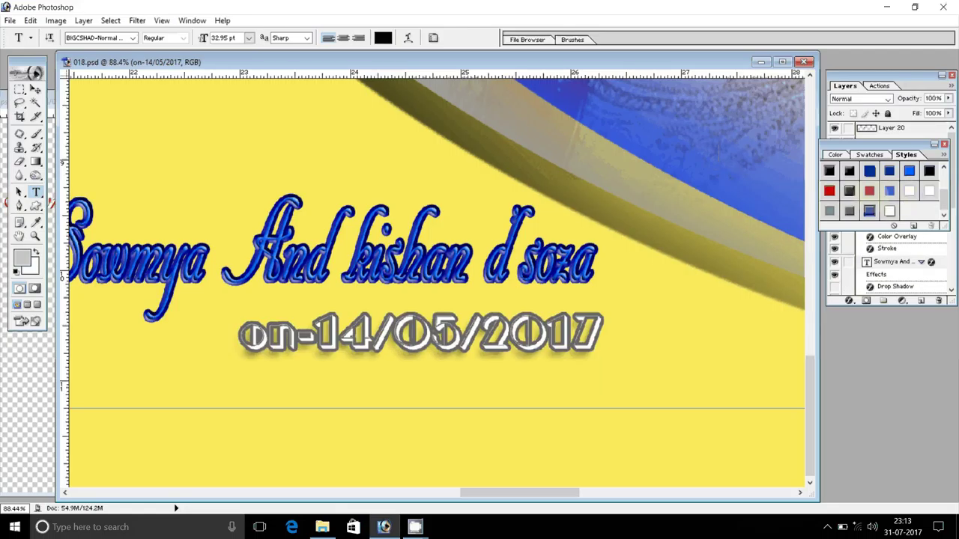
click(869, 192)
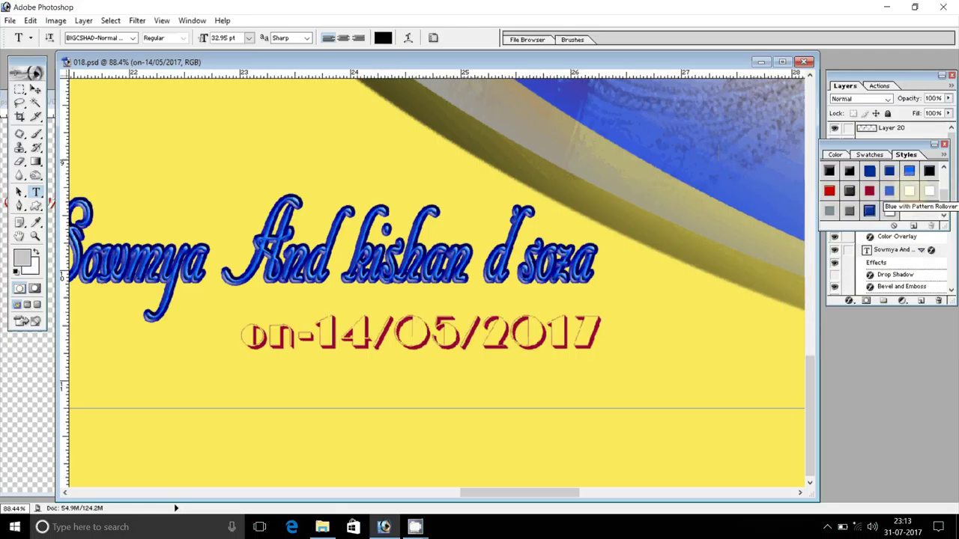
click(829, 191)
click(849, 171)
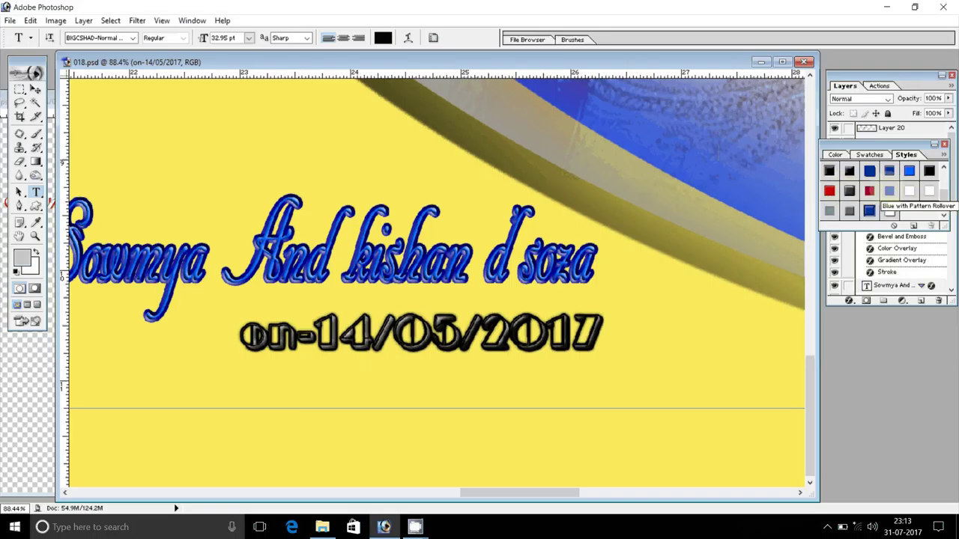
click(889, 190)
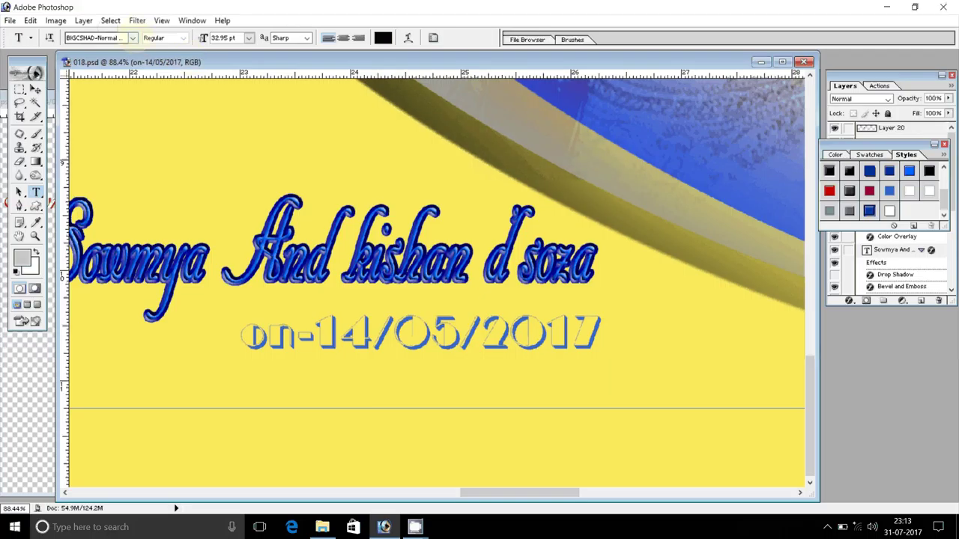
- Try a run of fonts on the date line, from Baltar through Bauhaus 93 and Bearpaw, and keep BernhardMod BT Bold
click(132, 37)
click(150, 142)
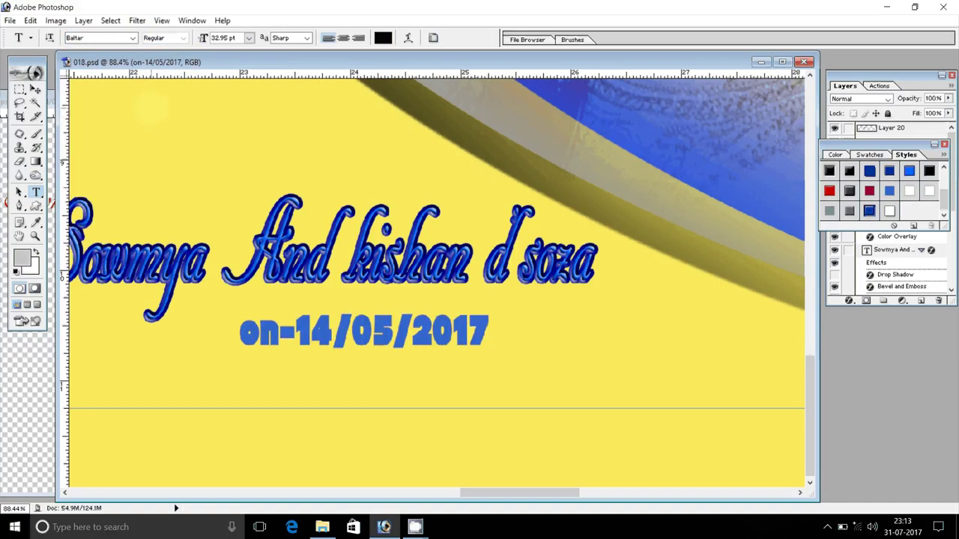
key(Down)
key(Down)
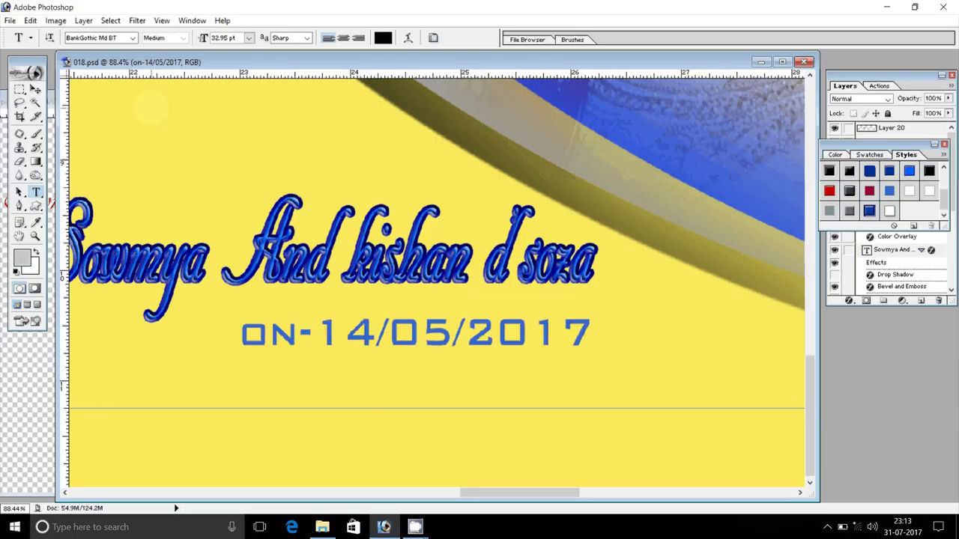
key(Down)
key(Down)
key(Down)
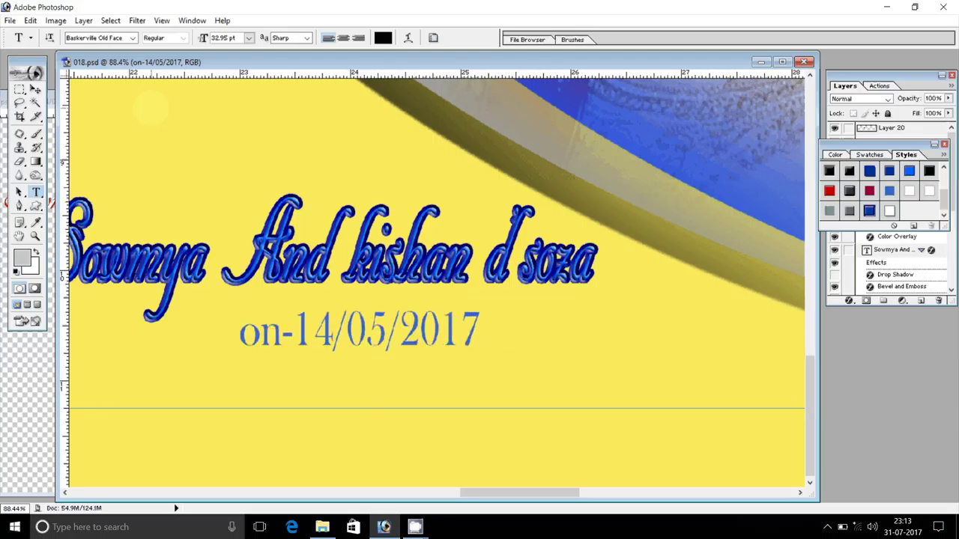
key(Down)
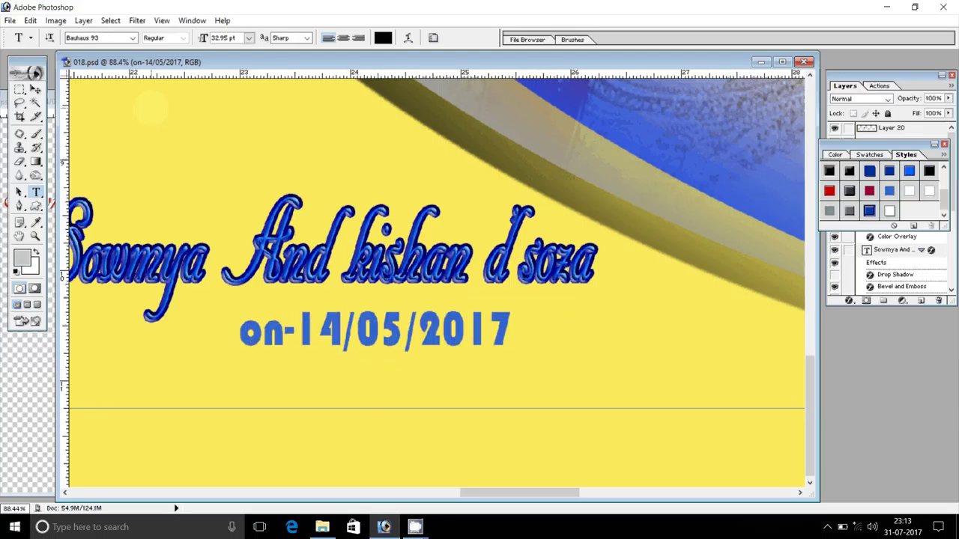
key(Down)
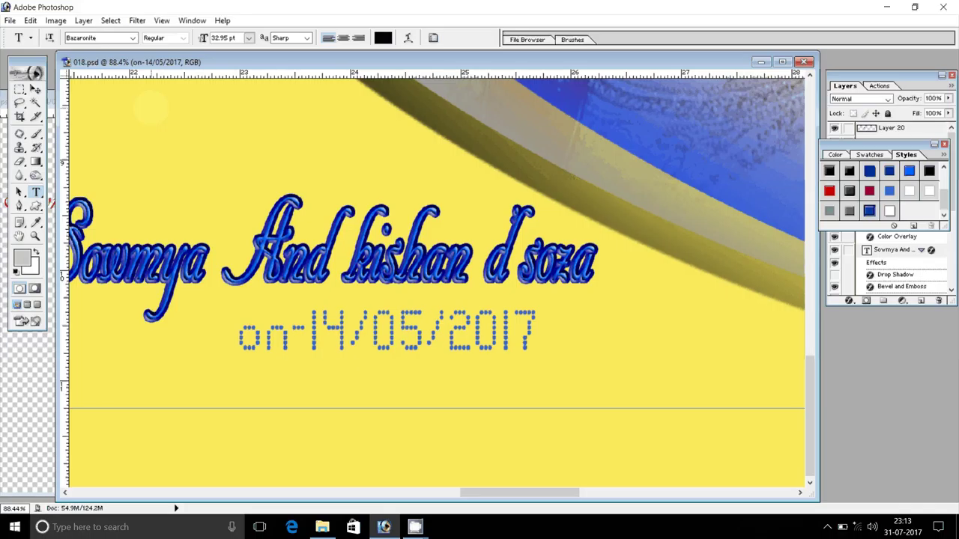
key(Down)
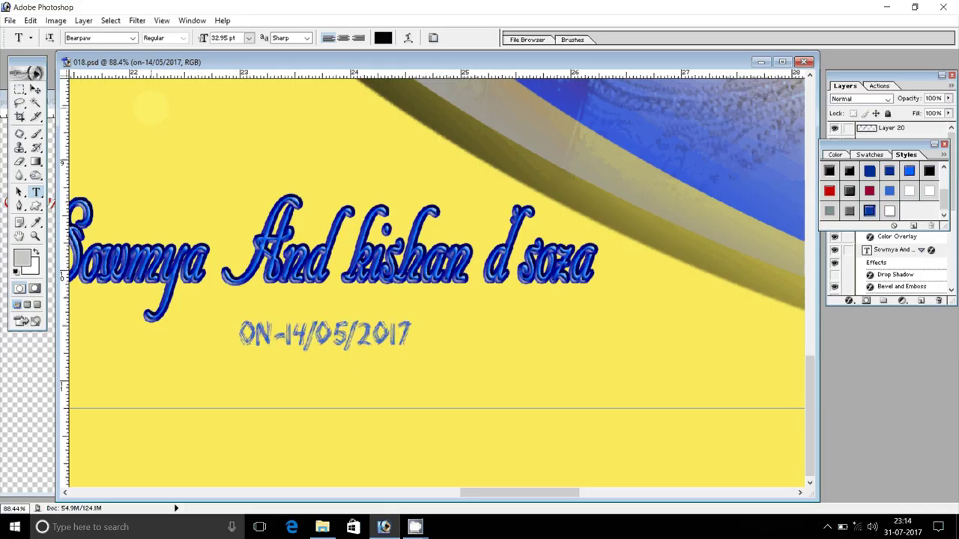
key(Down)
key(Down)
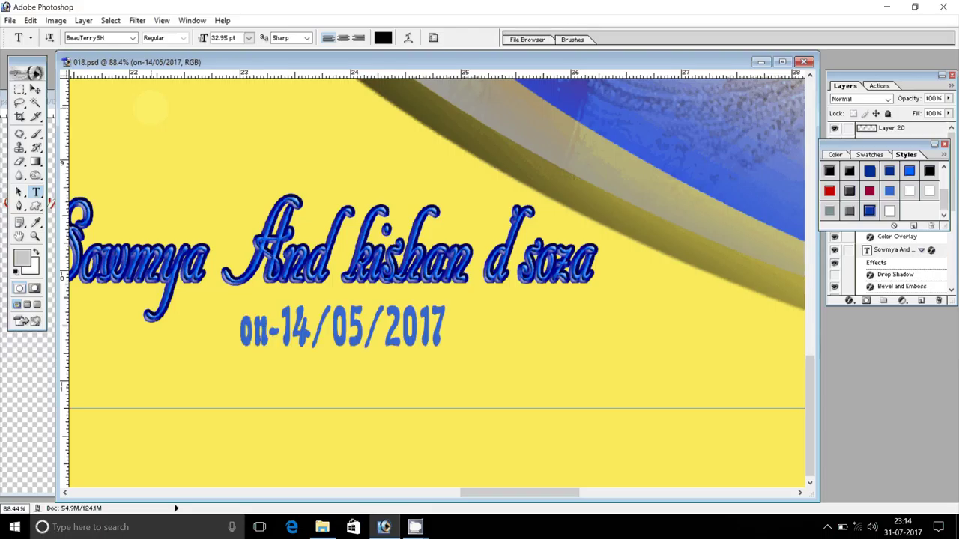
key(Down)
key(Down)
key(Down)
key(Down)
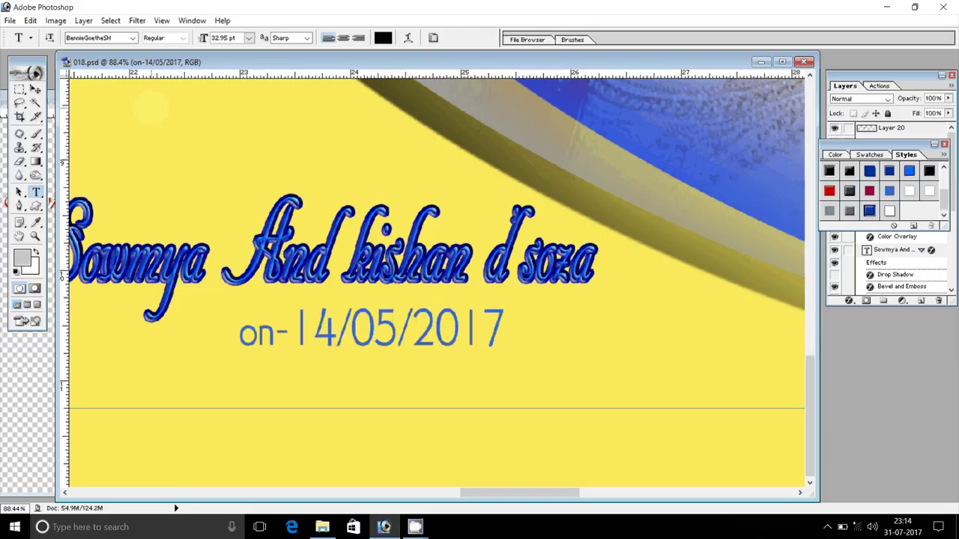
key(Down)
key(Down)
key(Down)
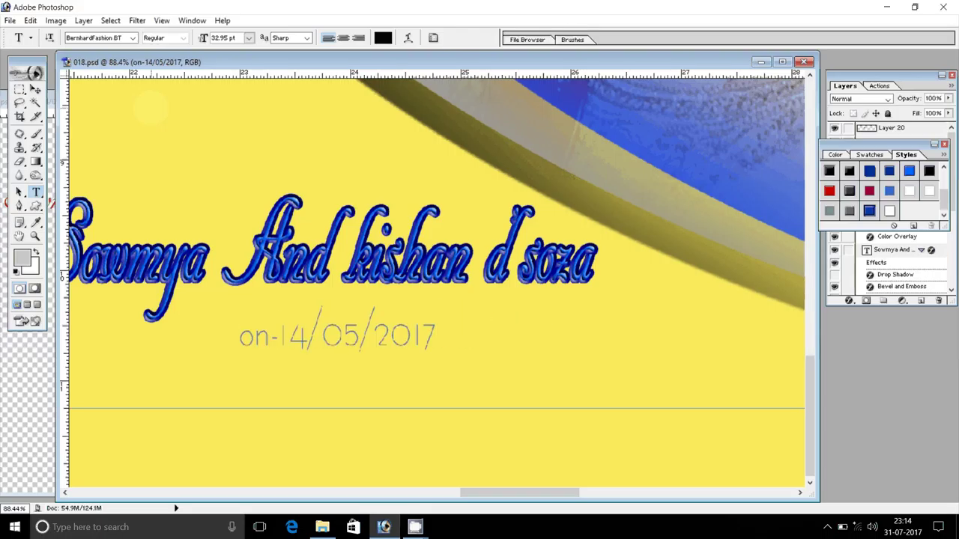
key(Down)
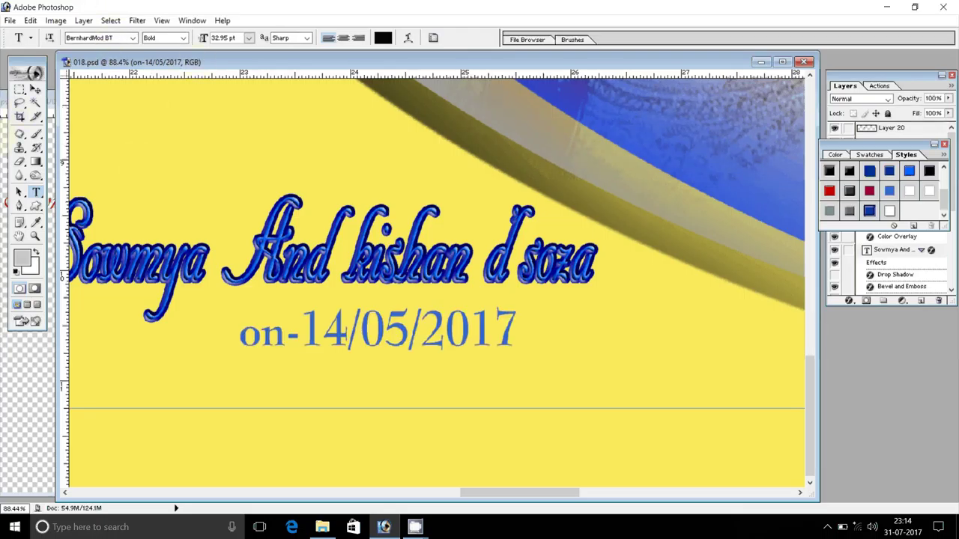
- Add a black text line reading engament in BernhardMod BT Bold, 32.95 pt, above the couple's names
click(152, 171)
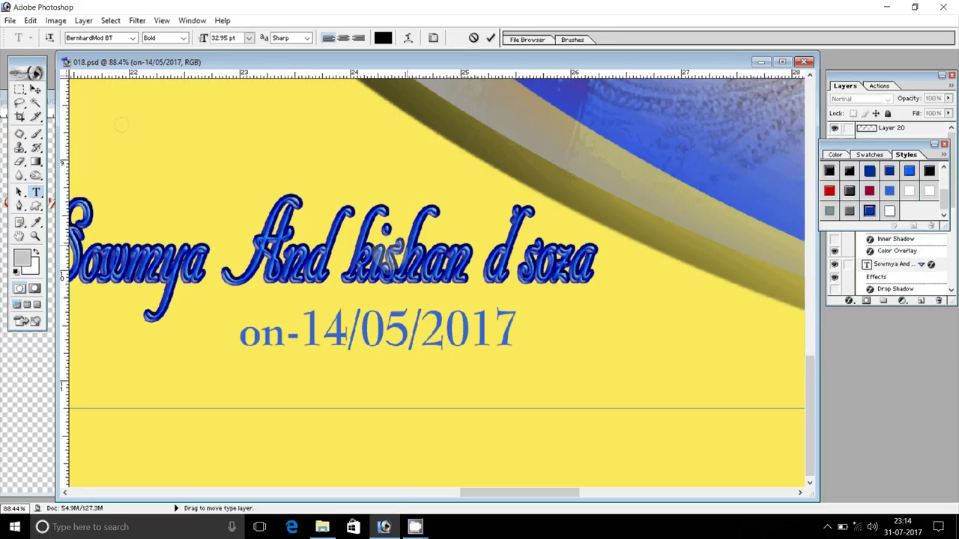
text(eng)
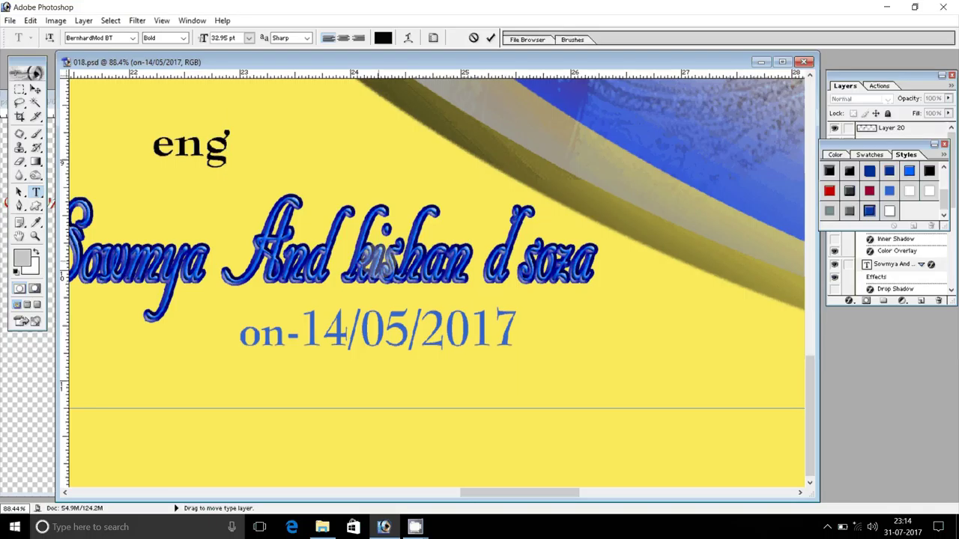
text(am)
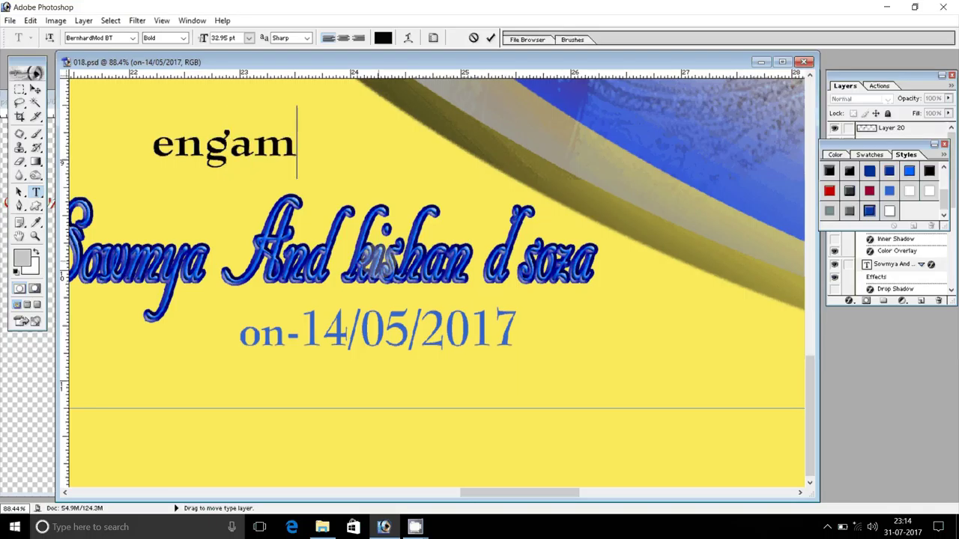
text(ent)
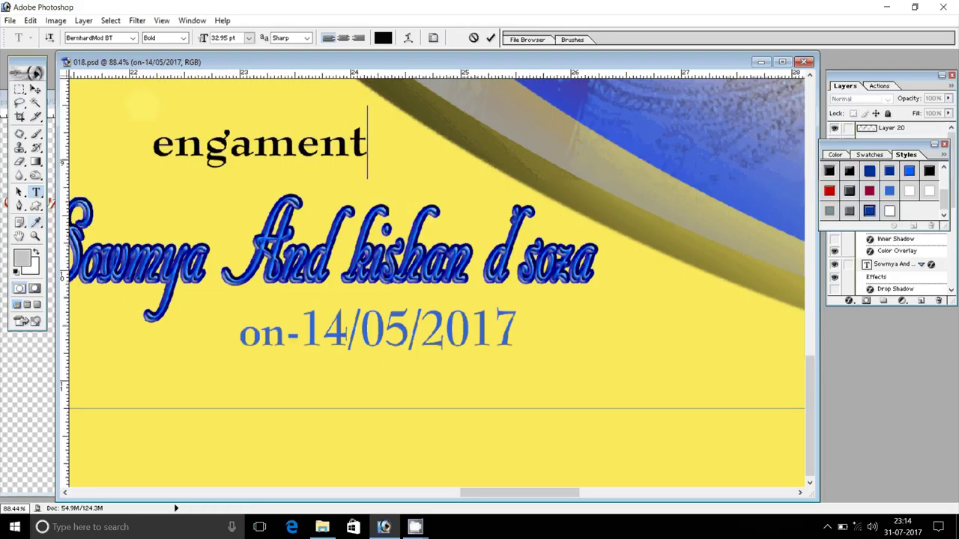
click(490, 38)
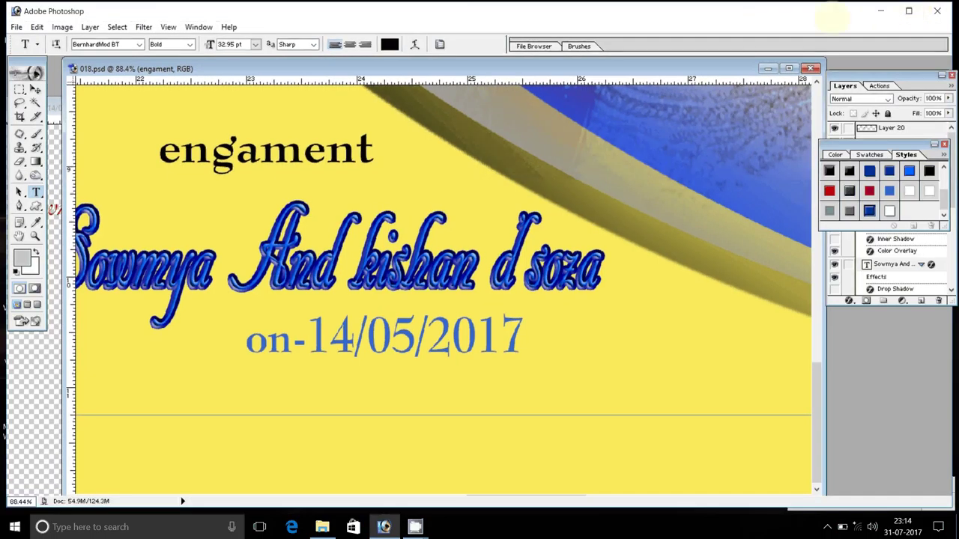
mouse_move(829, 15)
mouse_down()
mouse_move(812, 105)
mouse_move(824, 18)
mouse_up()
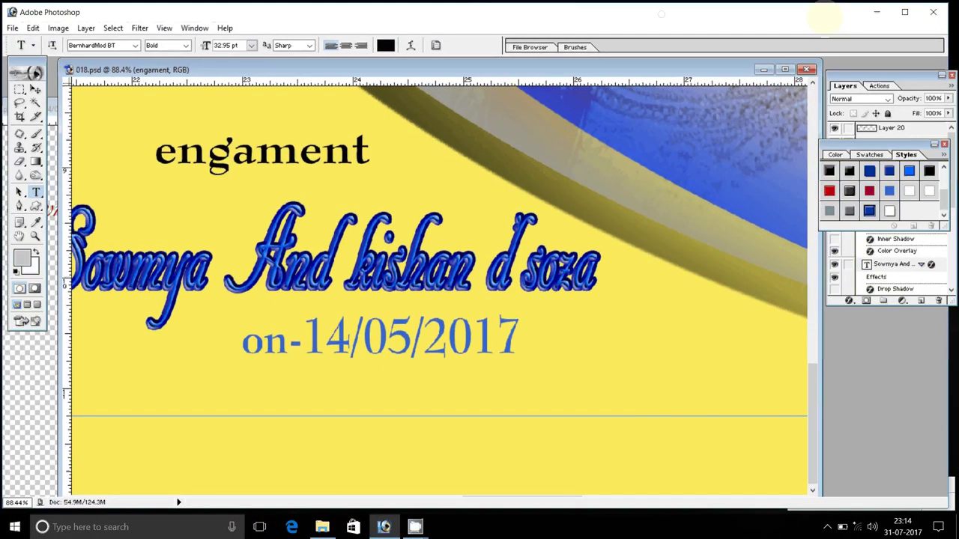
- Capitalize the first letter of the caption above the couple's names so it reads Engament
click(905, 12)
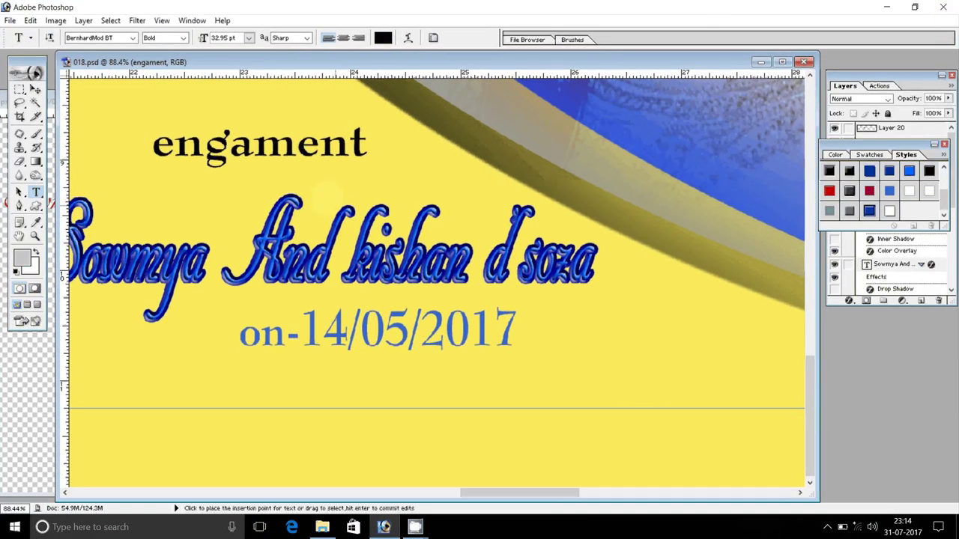
drag(176, 144, 124, 117)
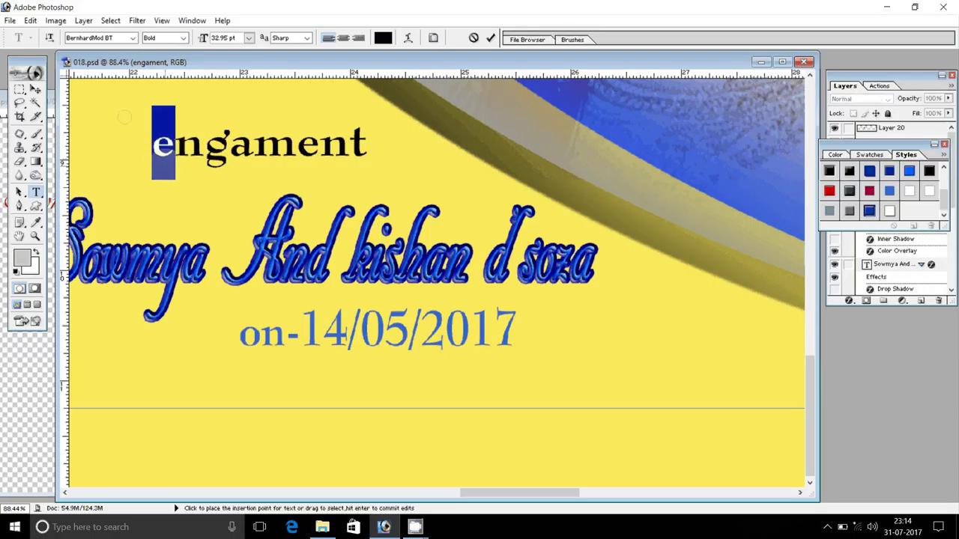
text(E)
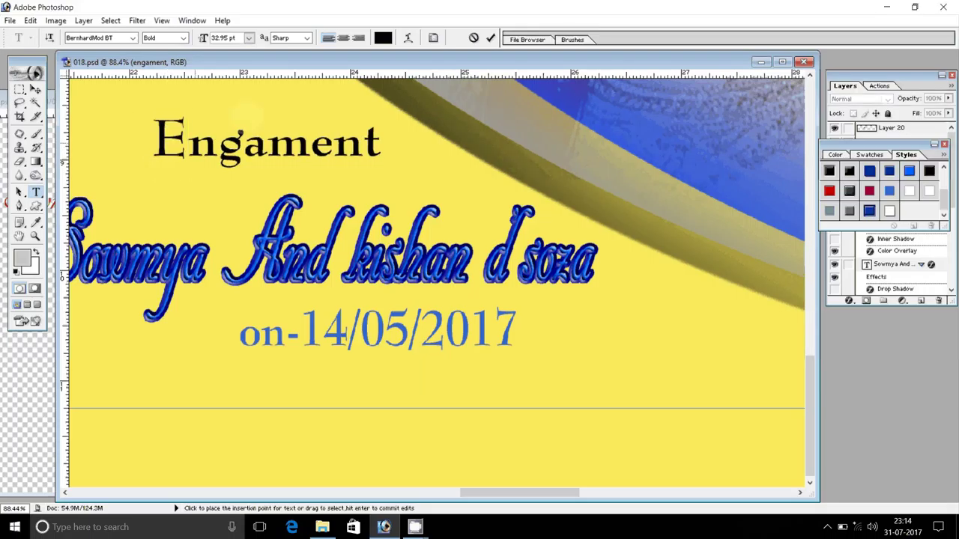
click(491, 37)
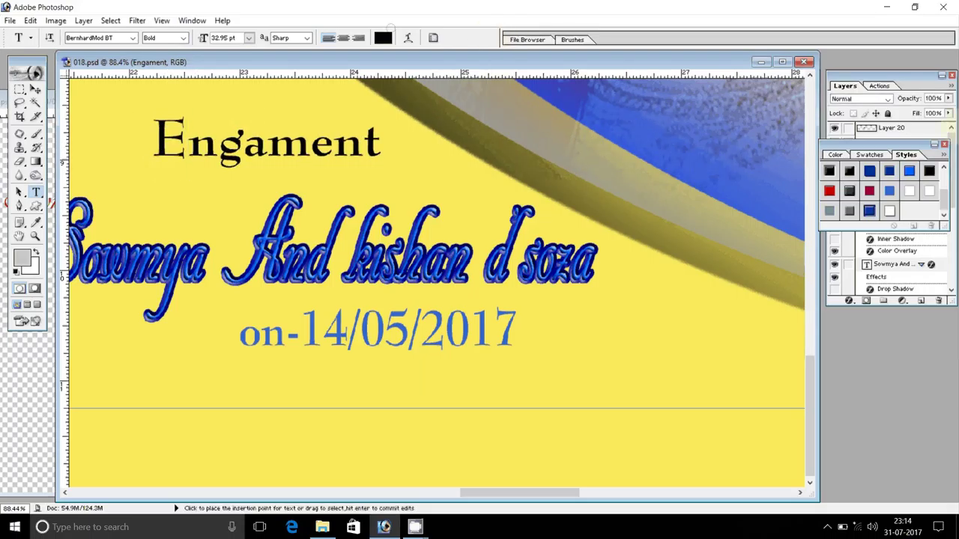
- Replace the current layer styles with the Abstract Styles set and give the Engament caption its purple style
click(942, 154)
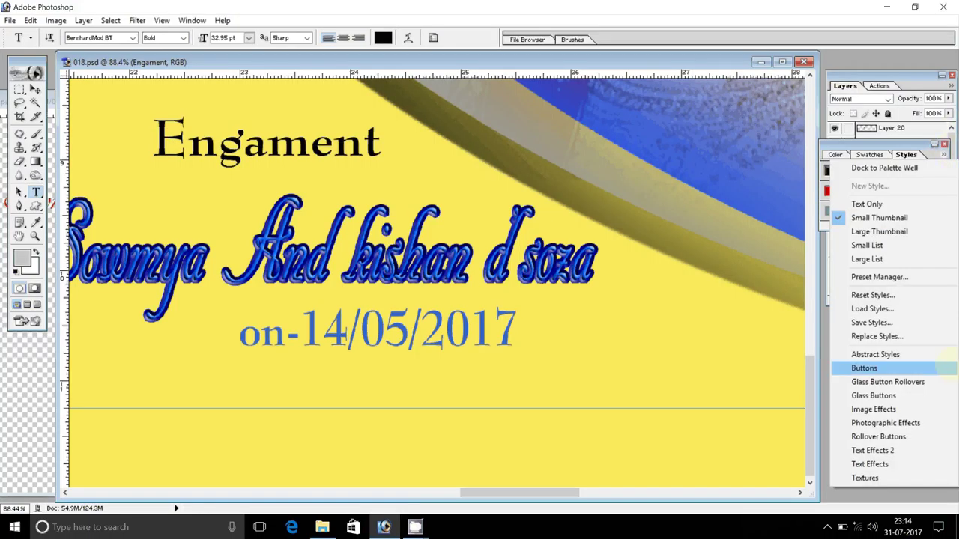
click(874, 351)
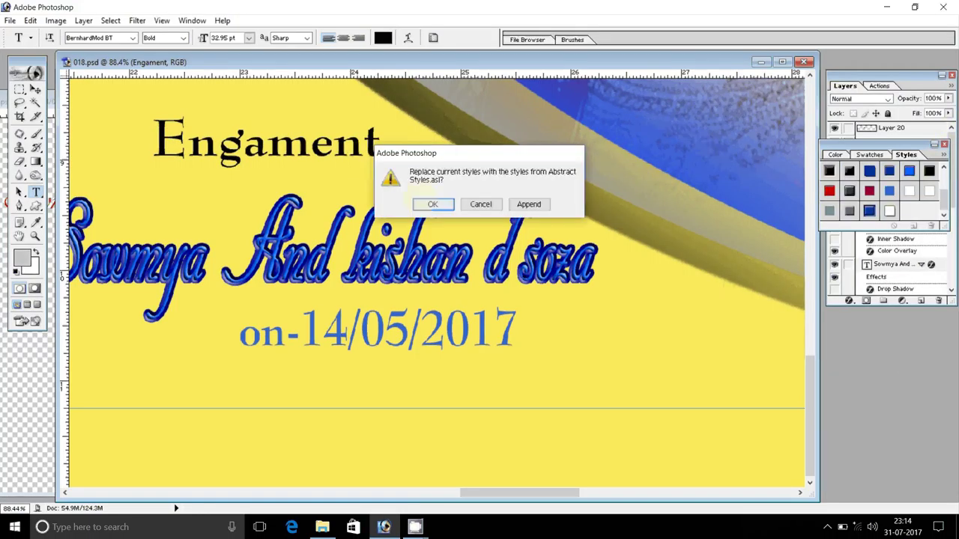
click(433, 204)
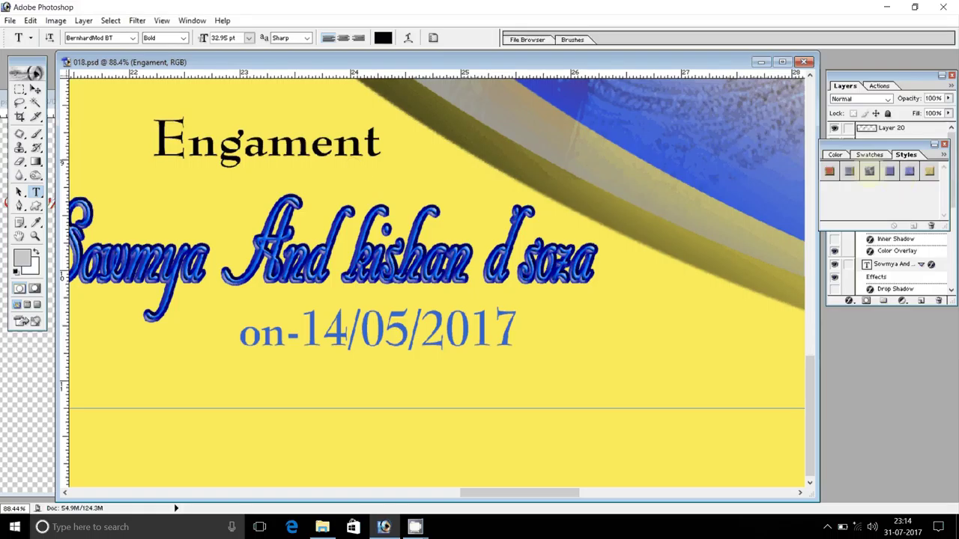
click(869, 171)
click(910, 171)
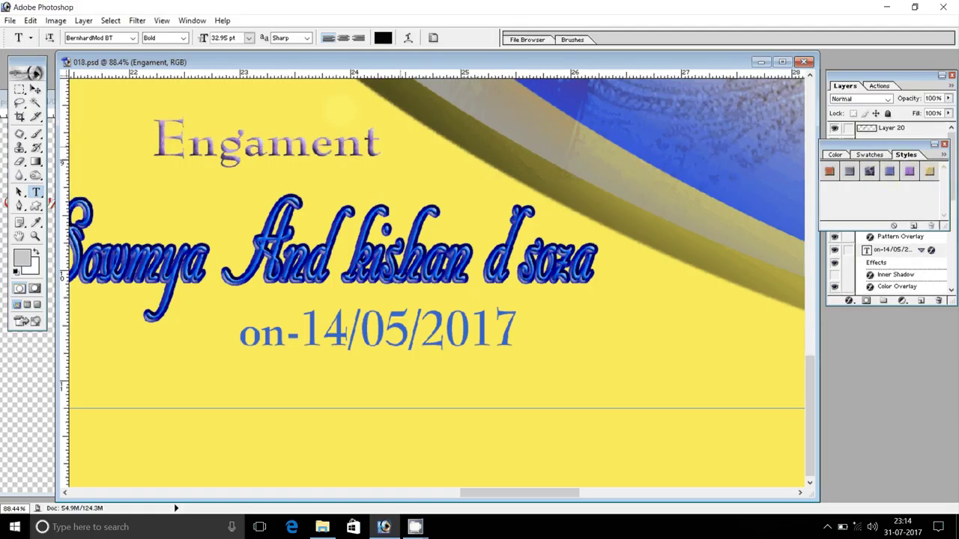
- Try several styles from the Abstract Styles set on the line with the couple's names
click(35, 89)
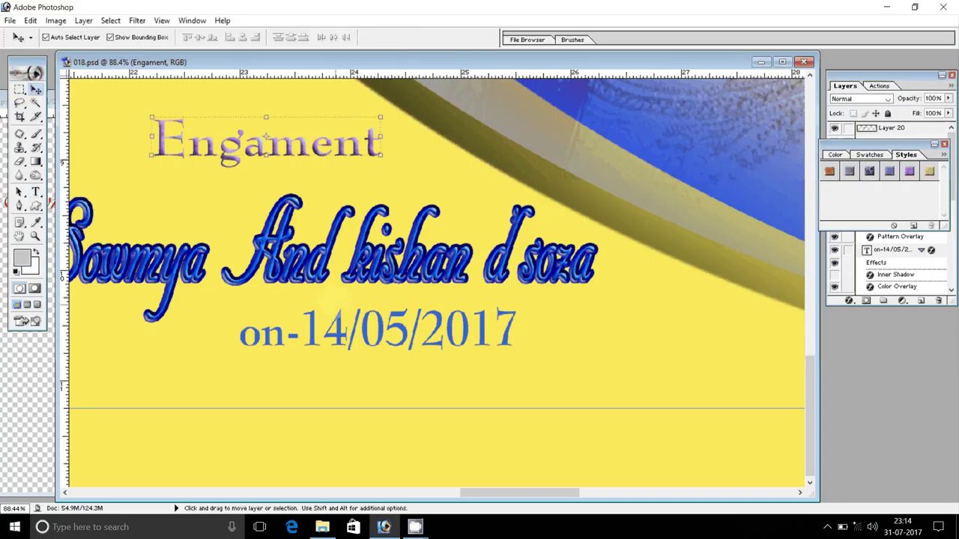
click(348, 277)
click(869, 170)
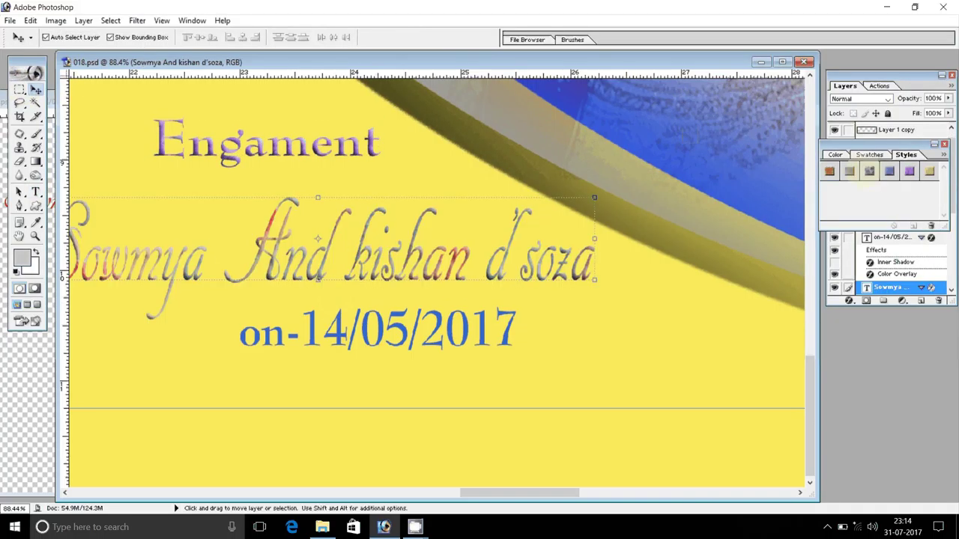
click(909, 171)
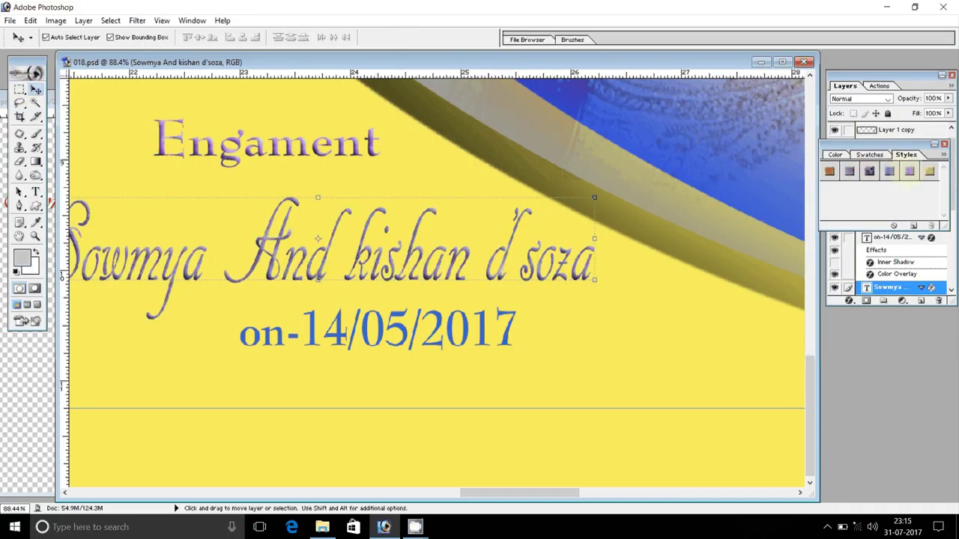
click(928, 171)
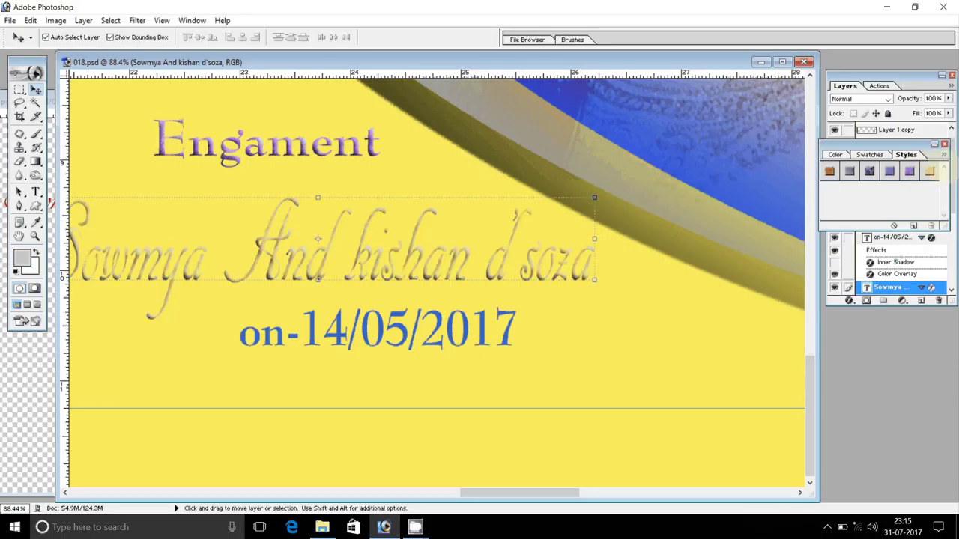
- Replace the current layer styles with the Buttons set
click(943, 154)
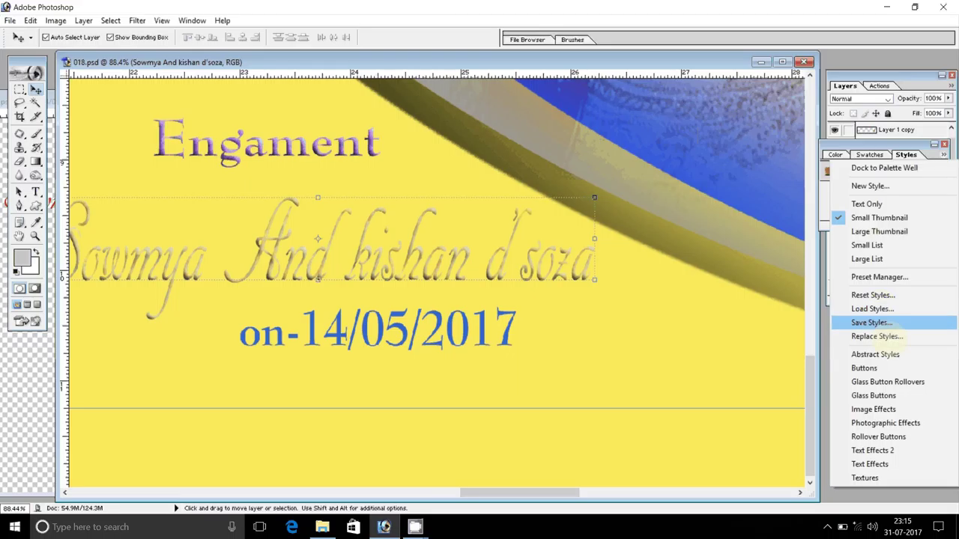
click(864, 368)
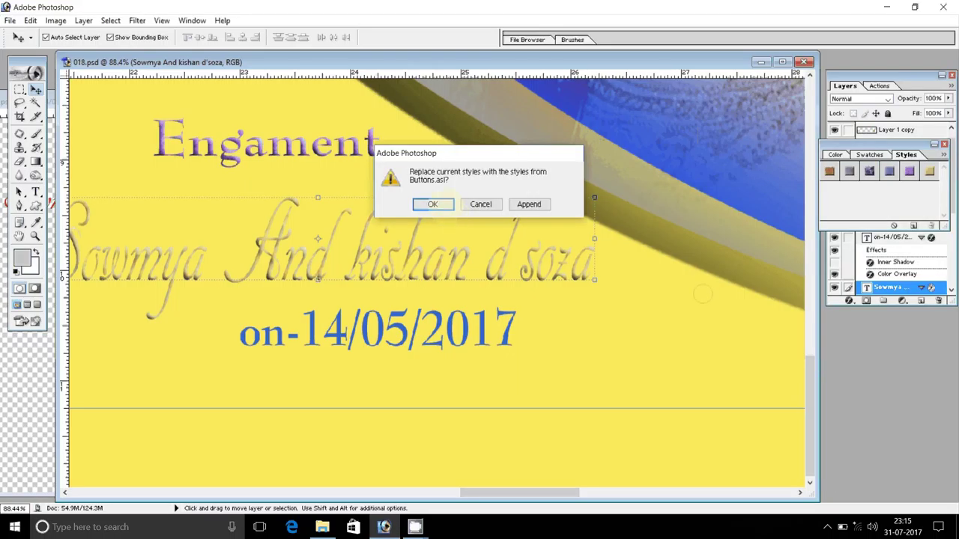
click(442, 206)
- Try several button styles on the line with the couple's names and keep the black-and-red one with a soft shadow
click(829, 172)
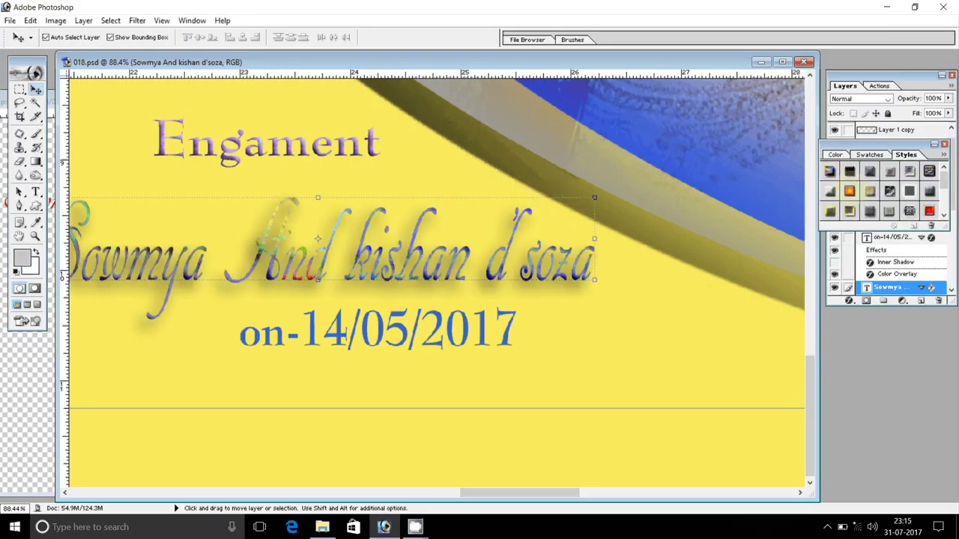
click(850, 172)
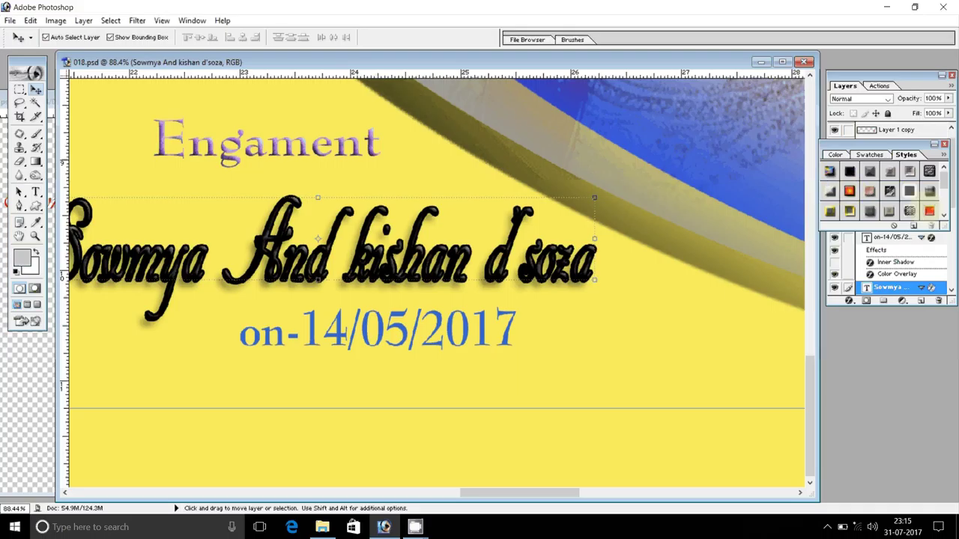
click(849, 192)
click(944, 218)
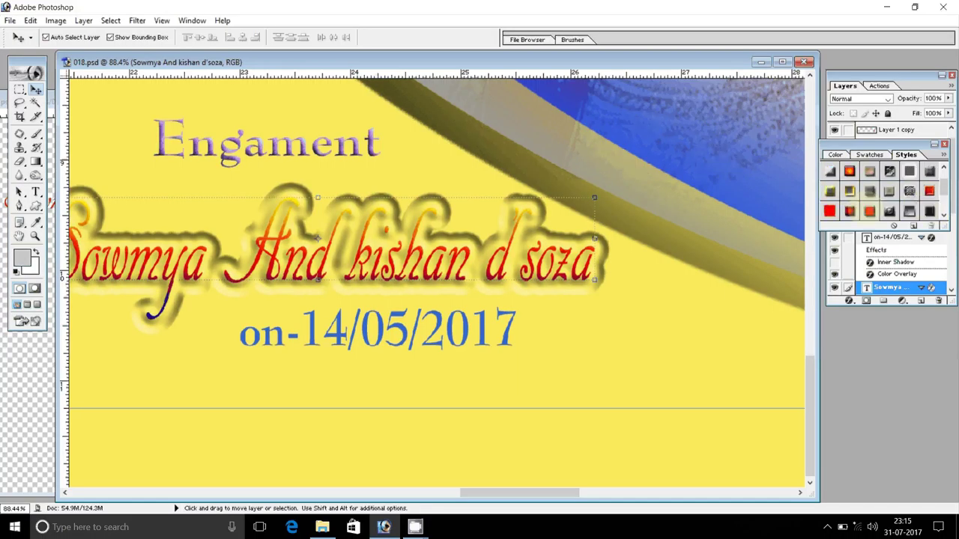
click(889, 211)
click(850, 212)
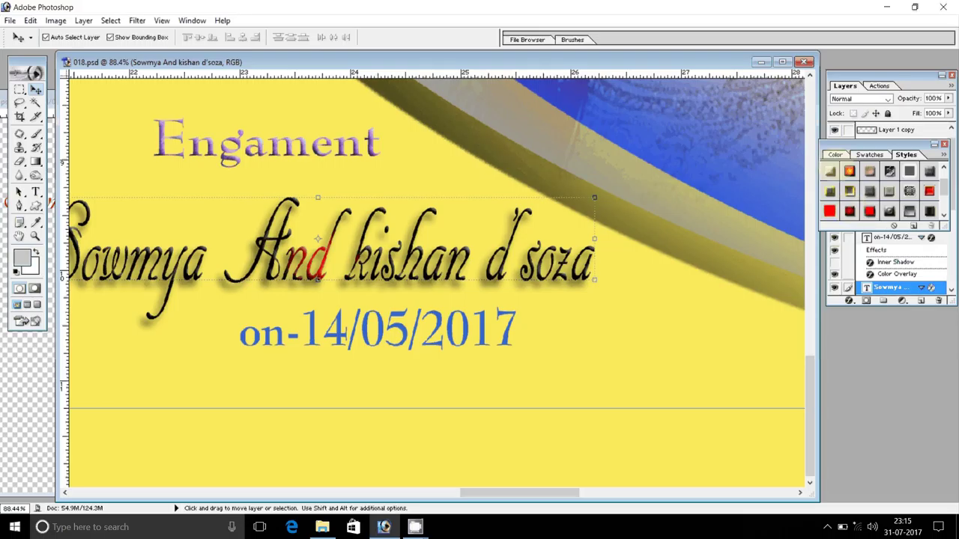
- Flatten all layers of the finished album page in 018.psd into a single background
drag(498, 62, 565, 61)
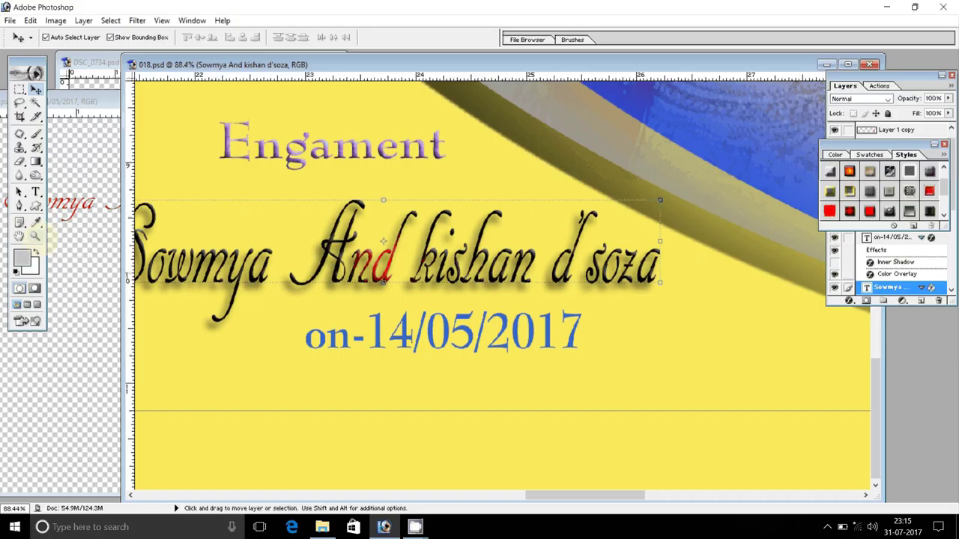
click(34, 236)
right_click(390, 391)
click(408, 398)
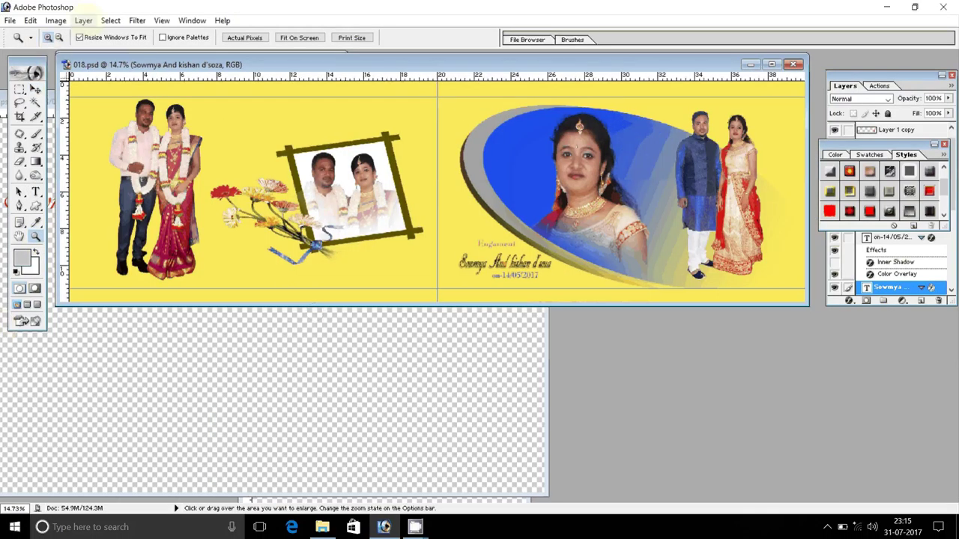
click(83, 21)
click(112, 403)
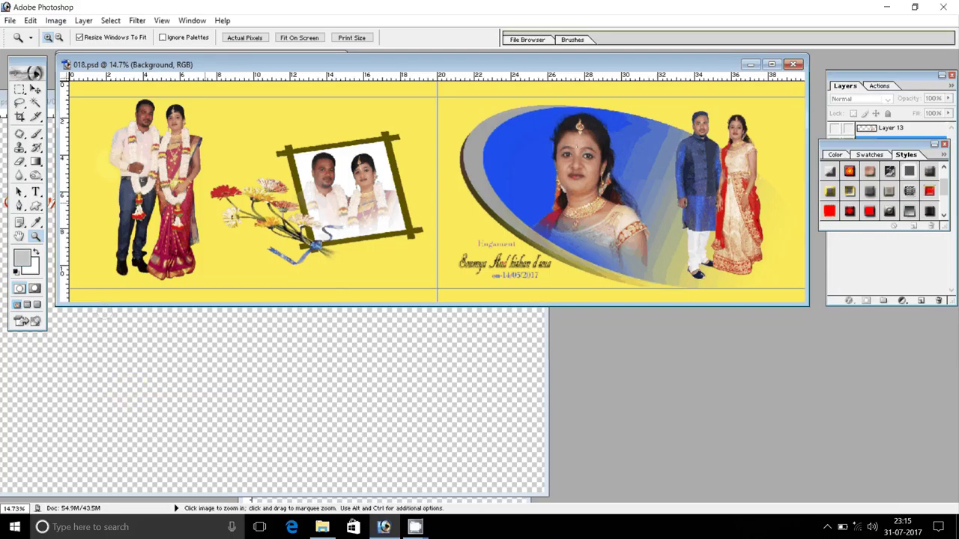
- Start saving the flattened page under a new name and choose the client's folder on the DATA (D:) drive
click(10, 21)
click(45, 135)
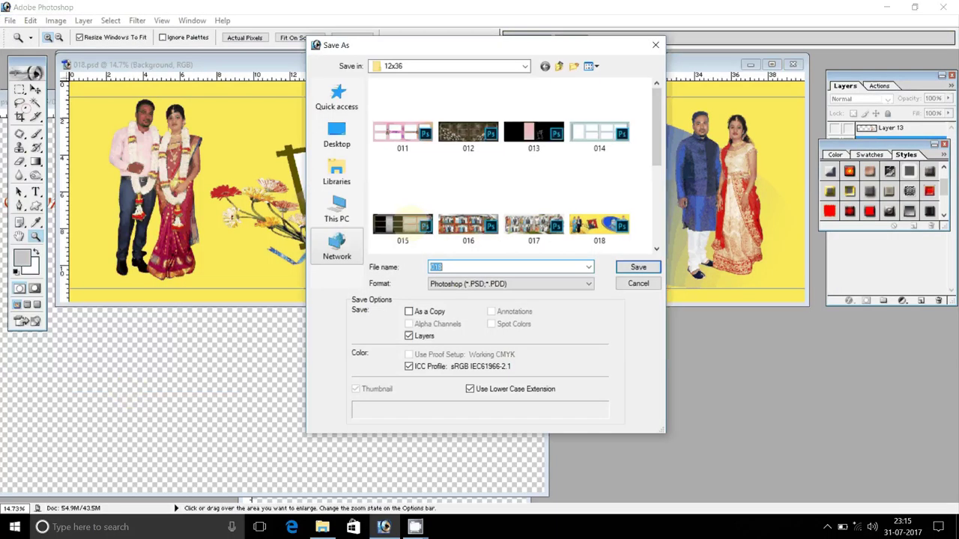
click(336, 210)
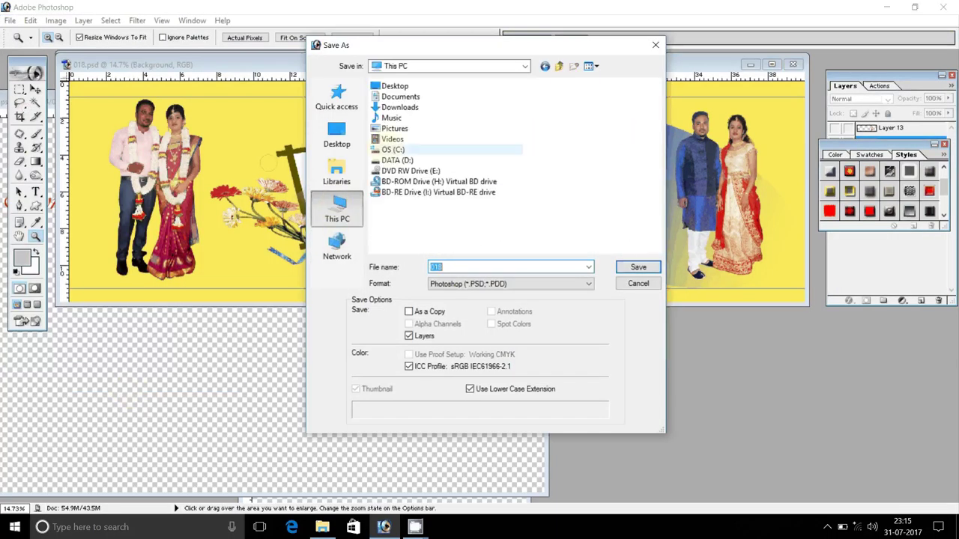
click(398, 161)
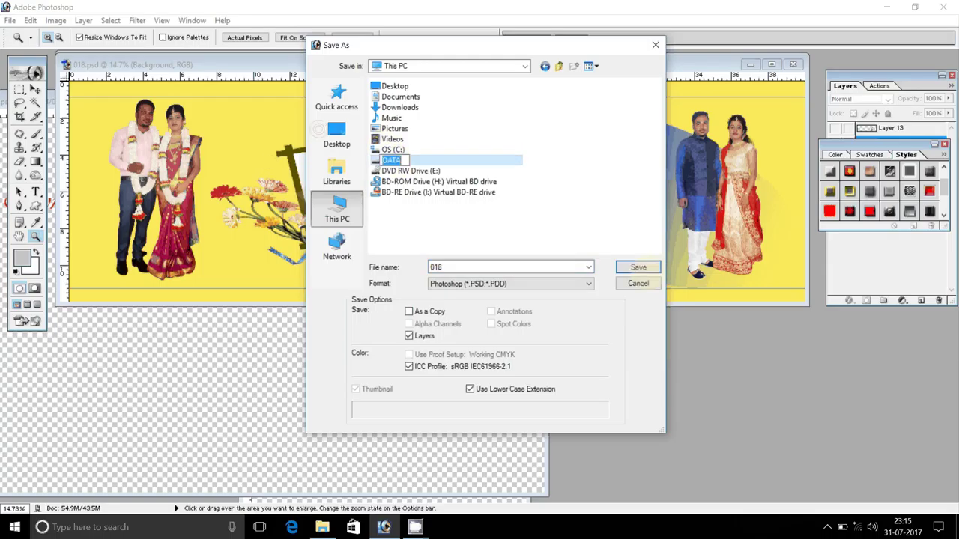
click(584, 194)
click(383, 158)
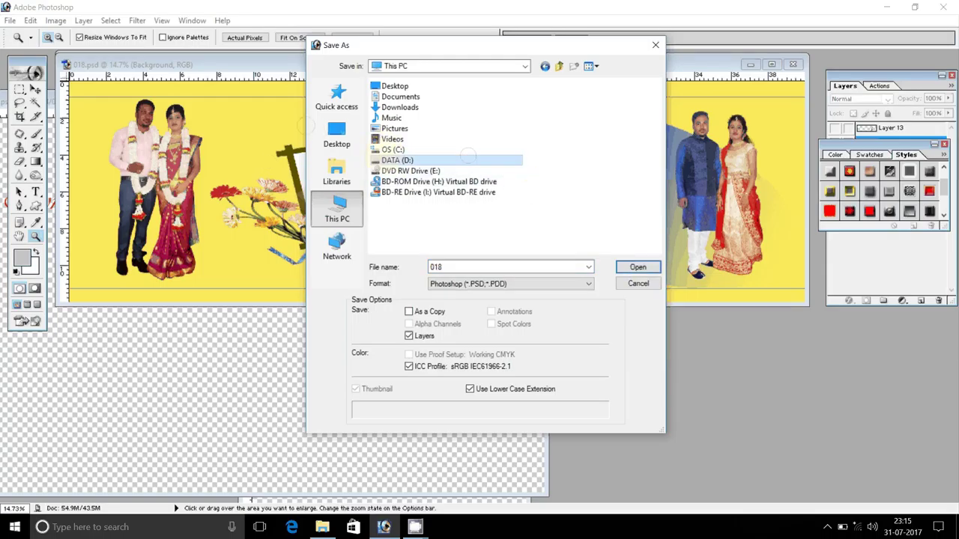
double_click(468, 159)
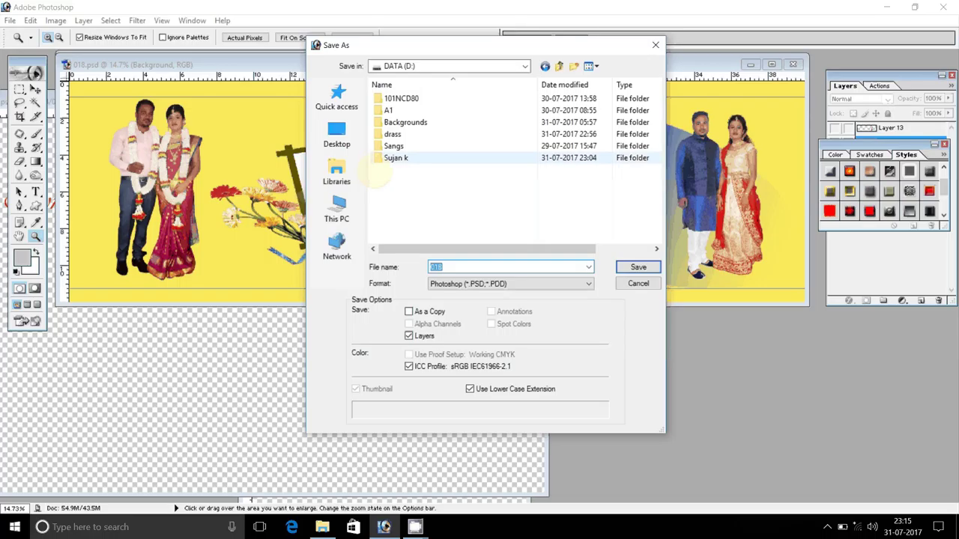
double_click(396, 159)
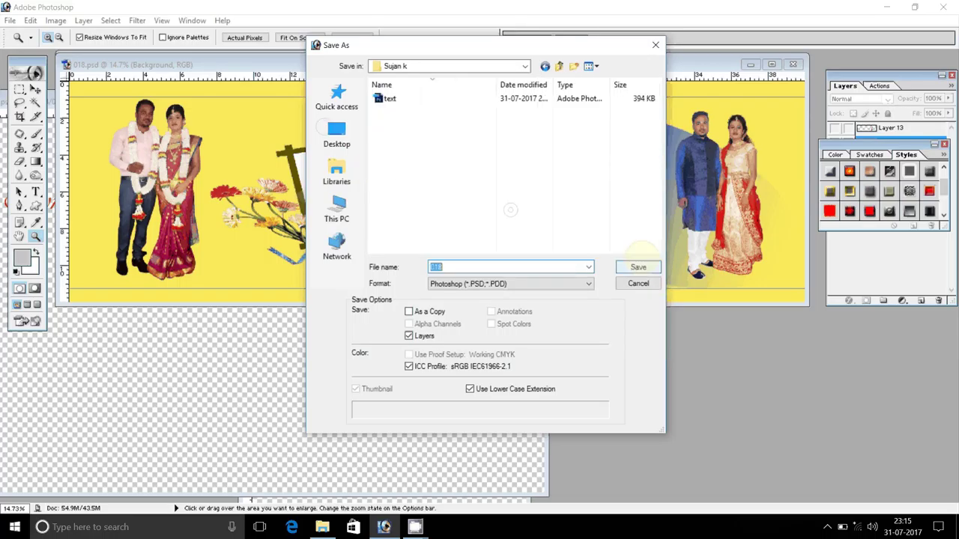
- Save the page as a JPEG named pad with Maximum quality and the Baseline (Standard) format option
click(509, 284)
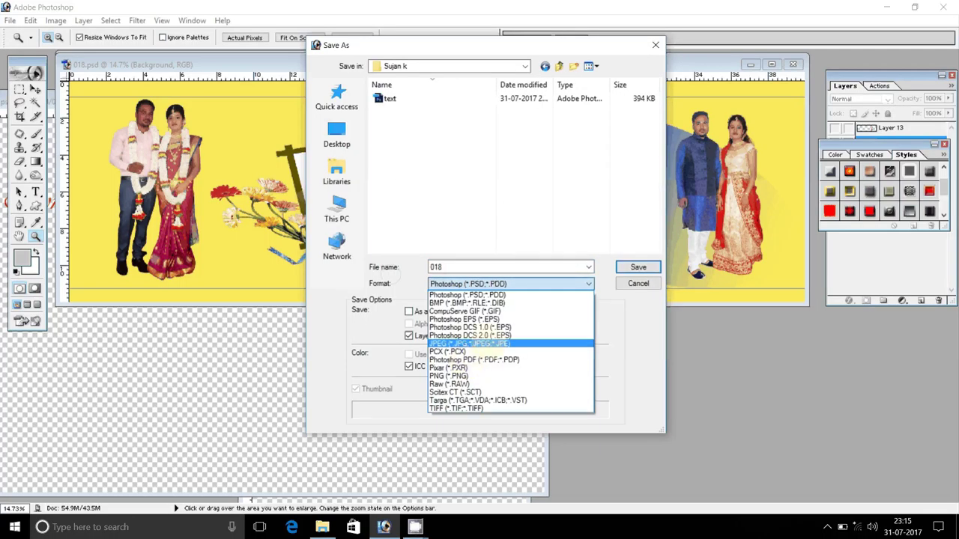
click(471, 343)
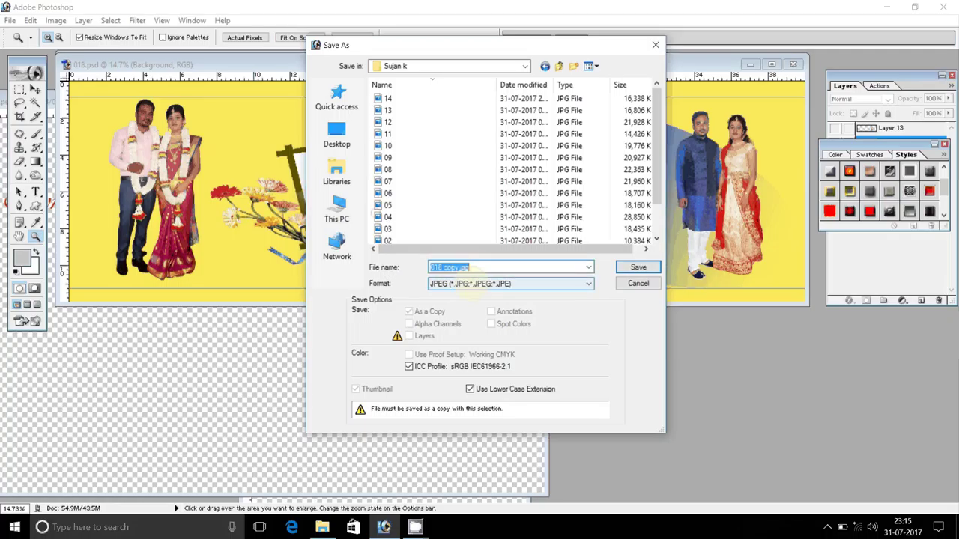
text(pad)
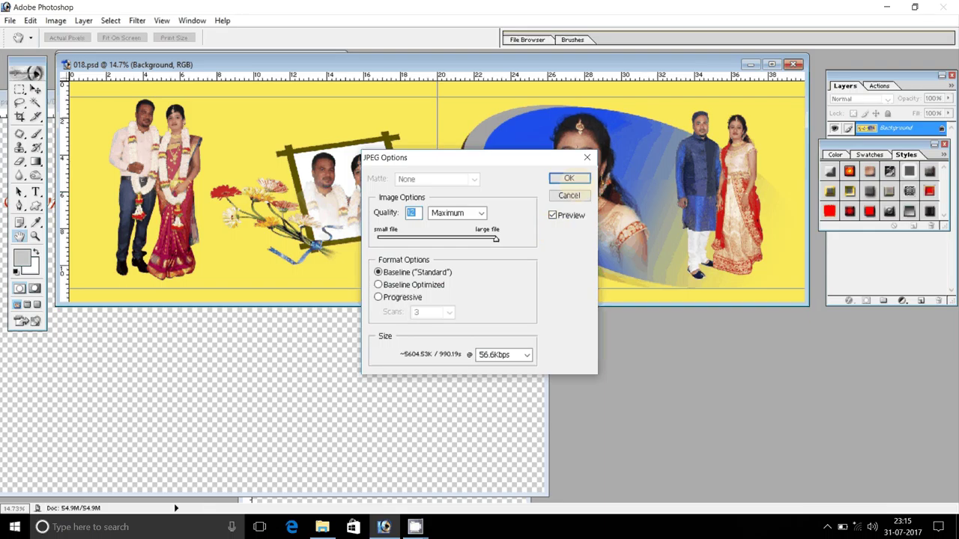
key(Return)
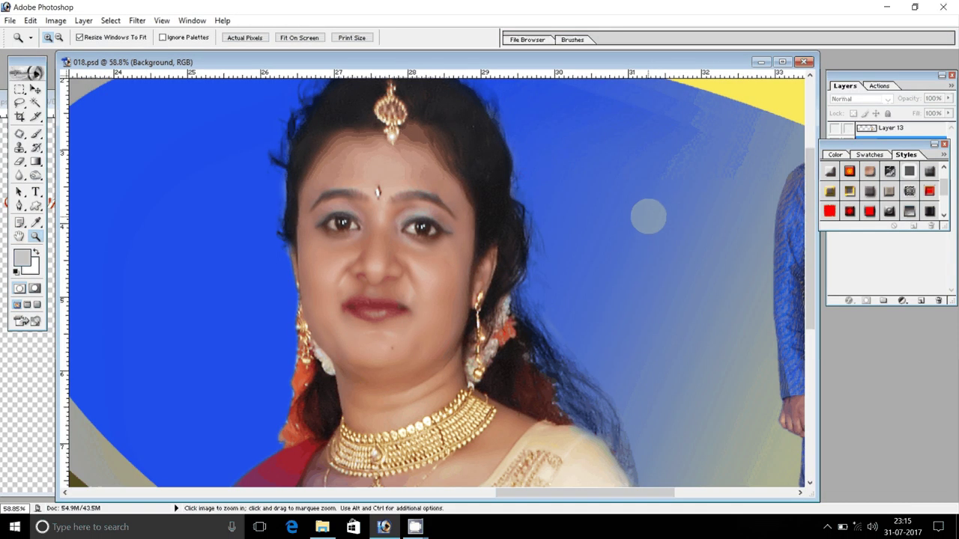
scroll(642, 217, up, 3)
right_click(631, 223)
click(659, 228)
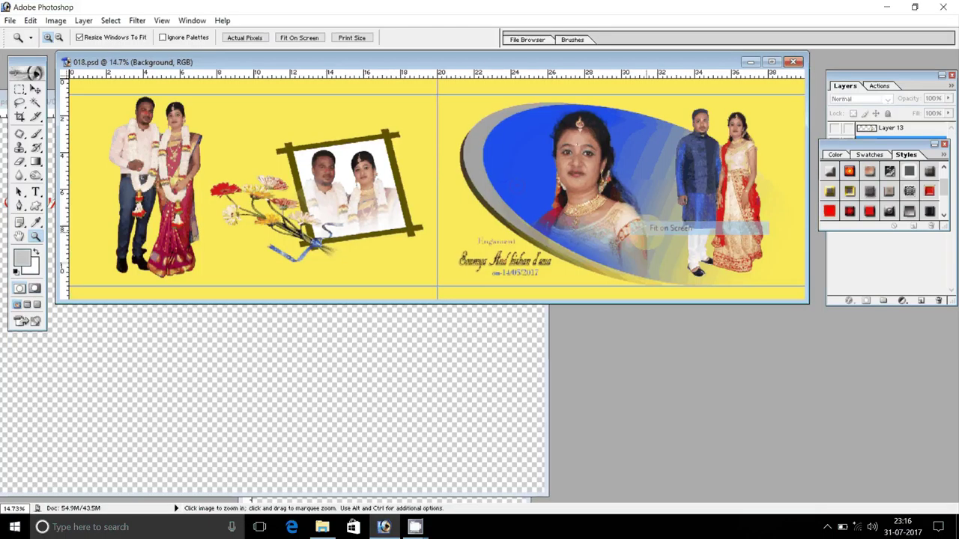
click(414, 527)
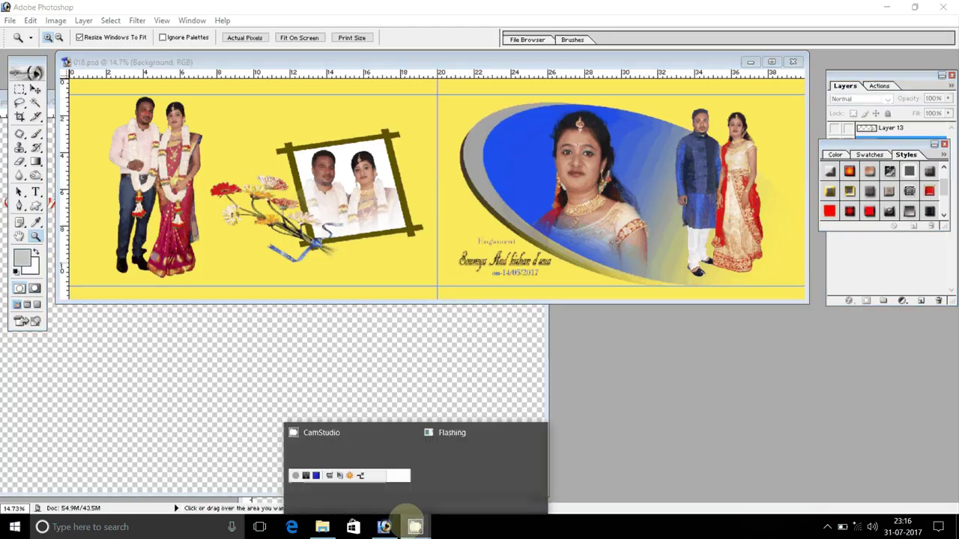